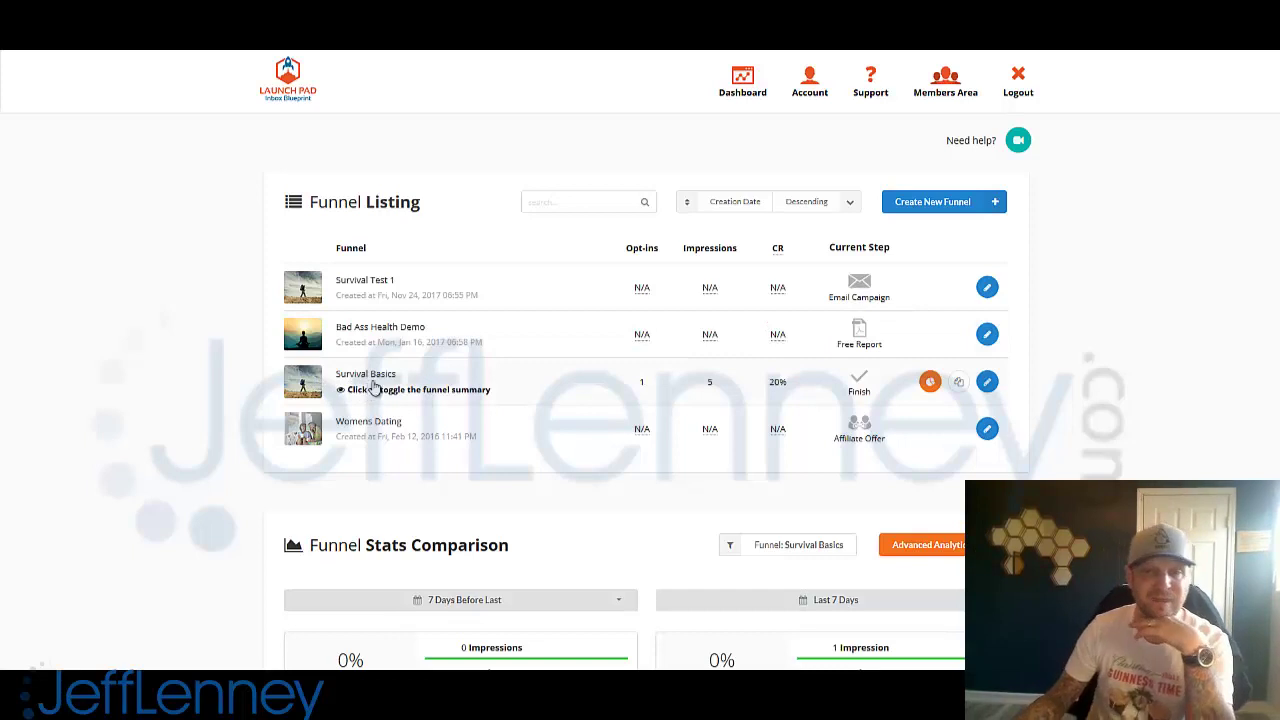
Step: Open the Survival Basics funnel for editing and browse the available campaign niches in its Configuration step
left_click(993, 388)
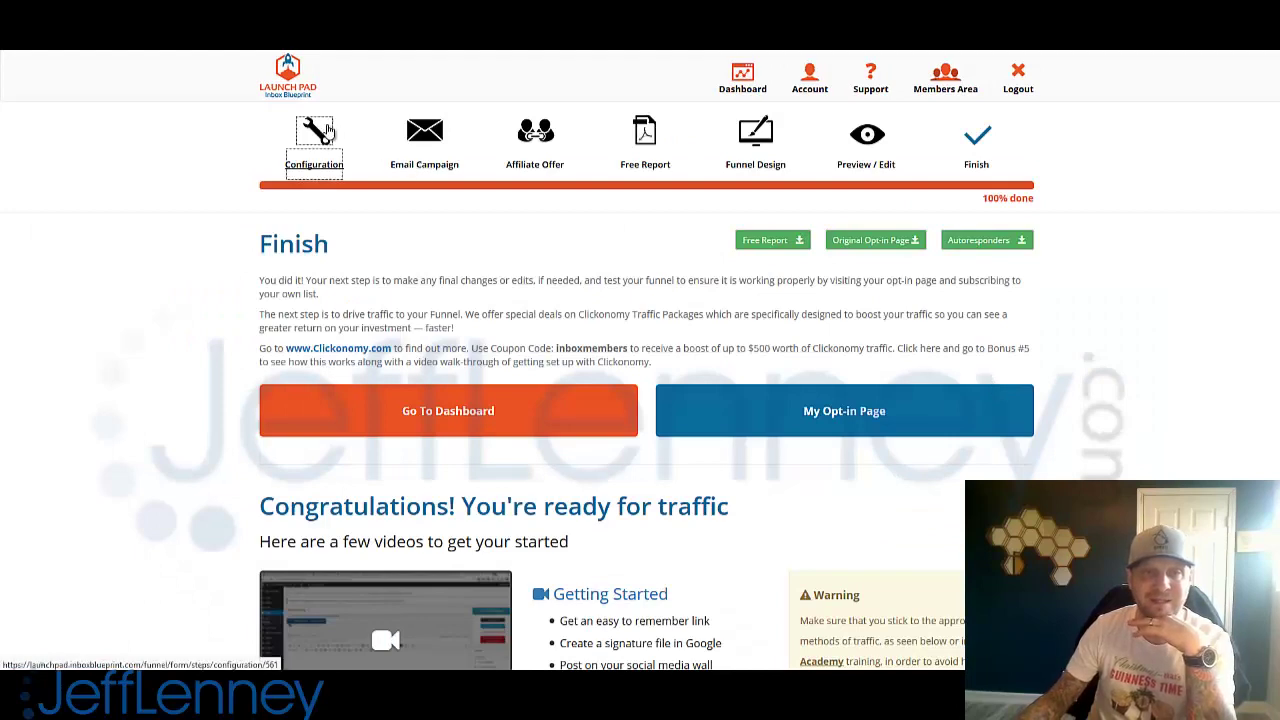
left_click(332, 132)
middle_click(149, 235)
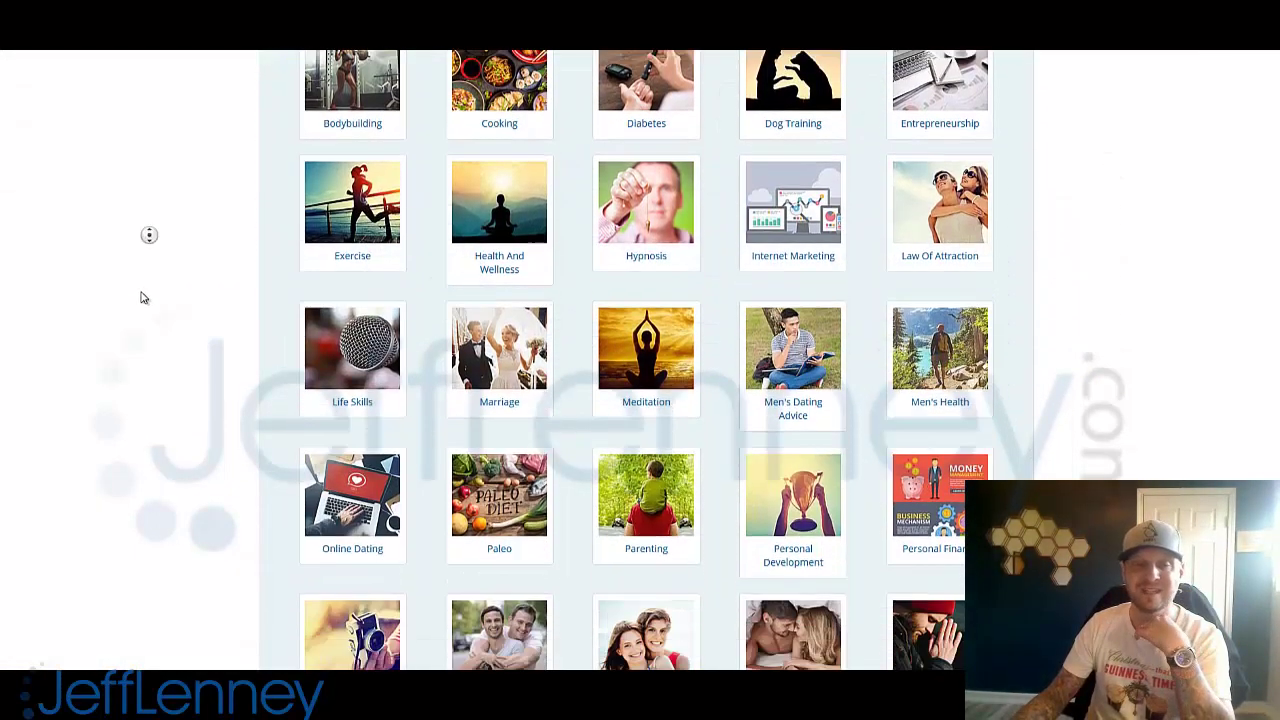
middle_click(144, 298)
middle_click(131, 373)
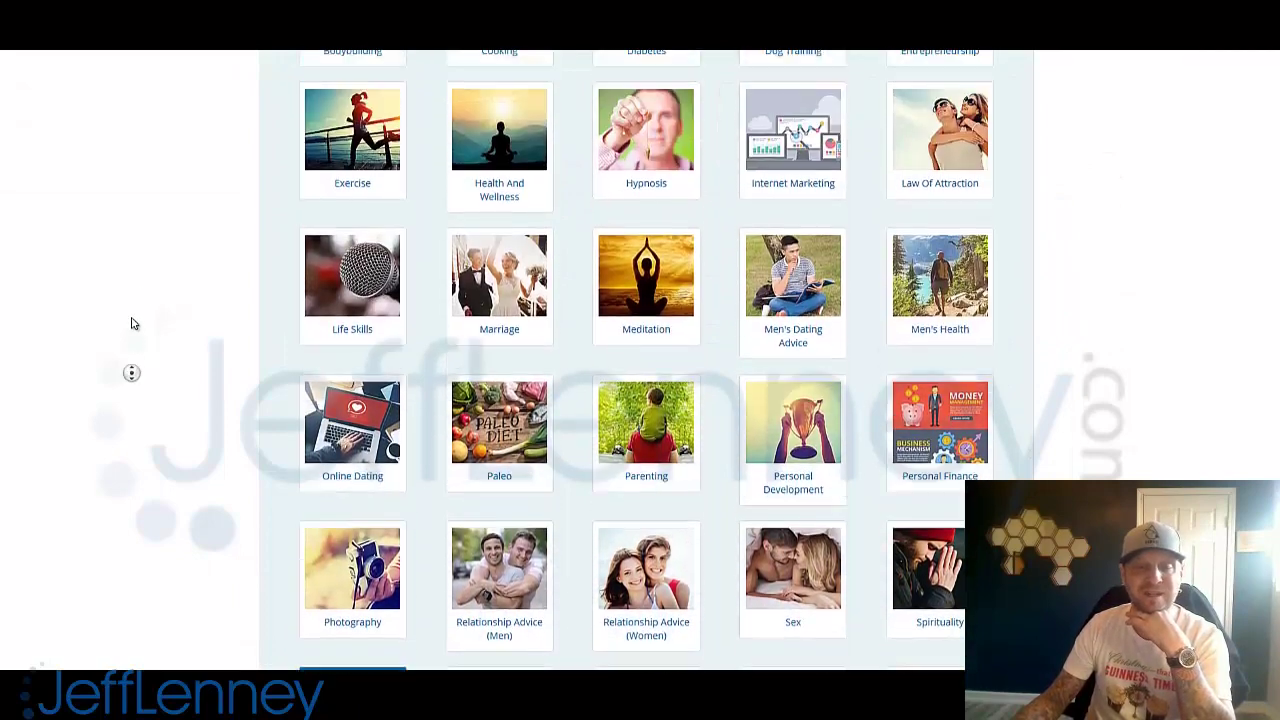
middle_click(134, 371)
middle_click(134, 383)
middle_click(131, 357)
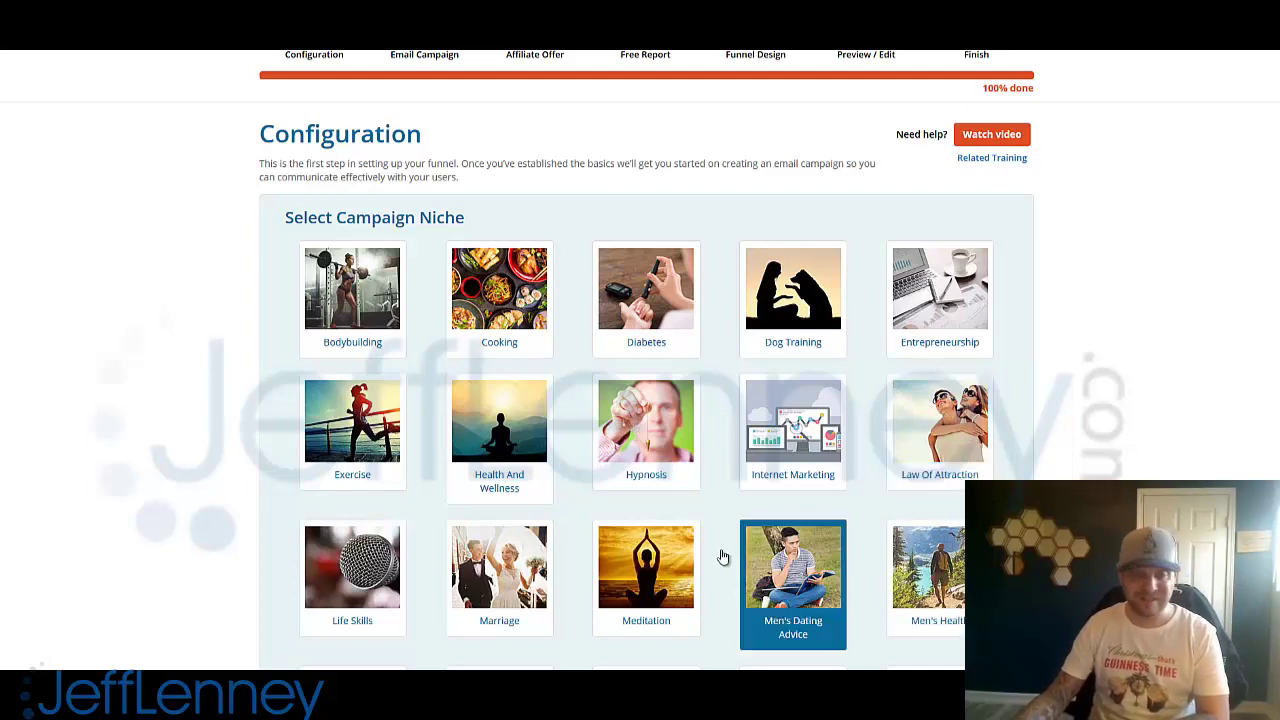
middle_click(175, 426)
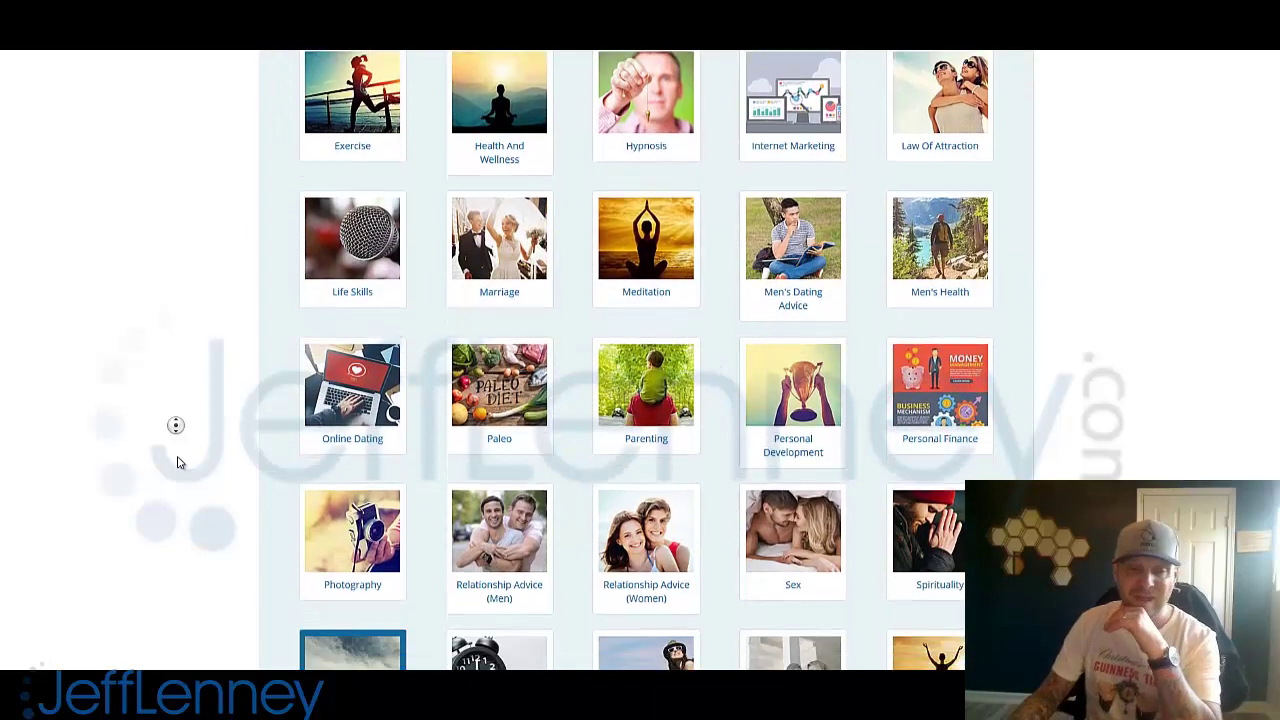
middle_click(178, 462)
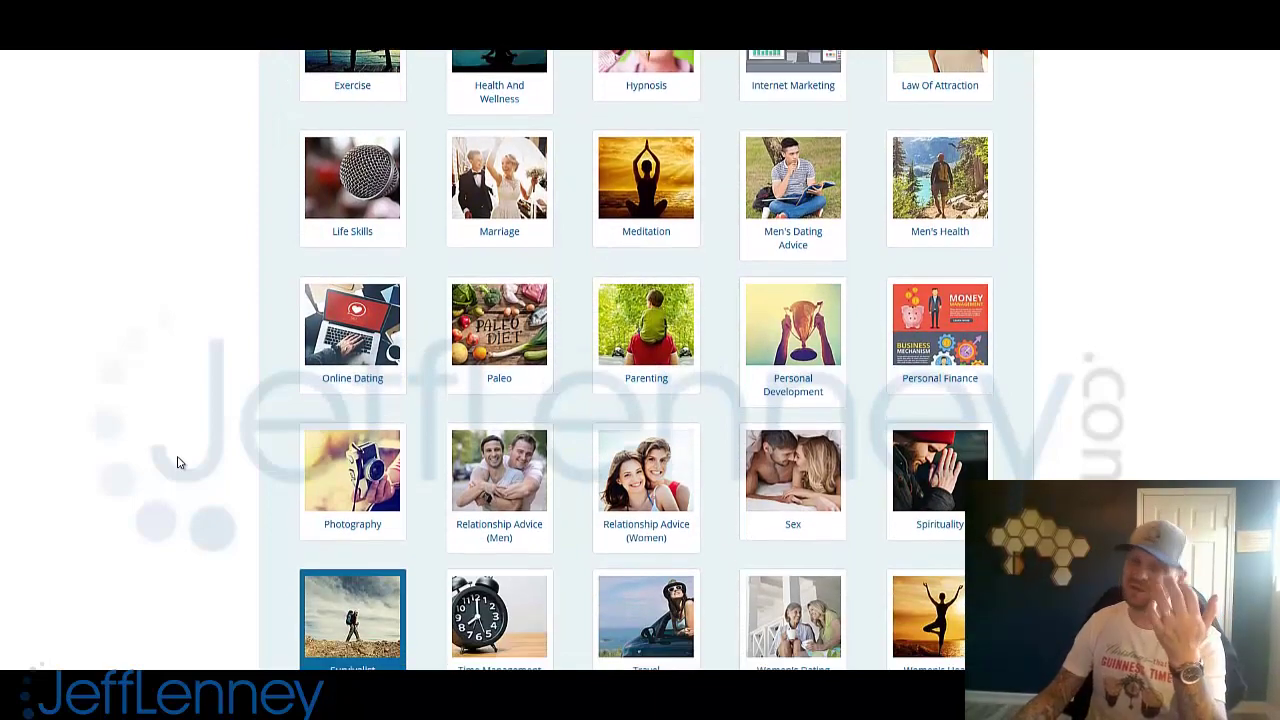
scroll(178, 462, "up", 5)
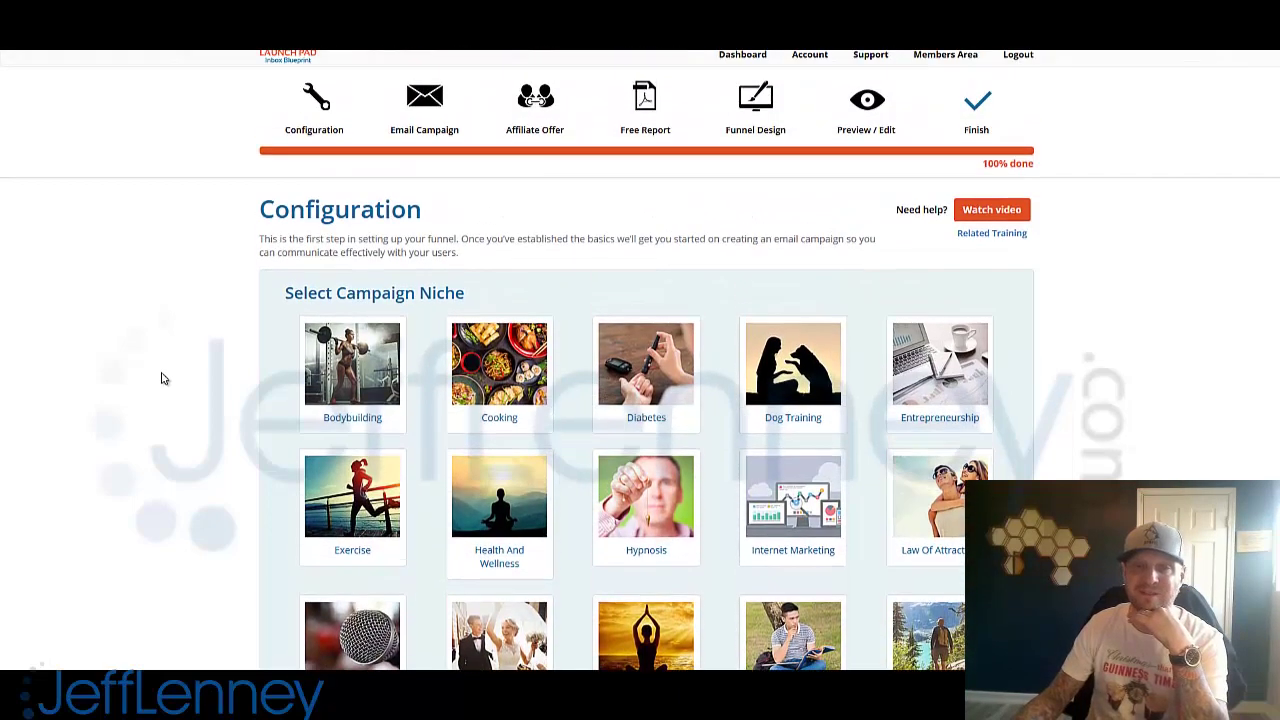
Step: Review the funnel name and opt-in page URL settings, expanding and collapsing the advanced instructions for using an own URL
middle_click(167, 373)
middle_click(151, 471)
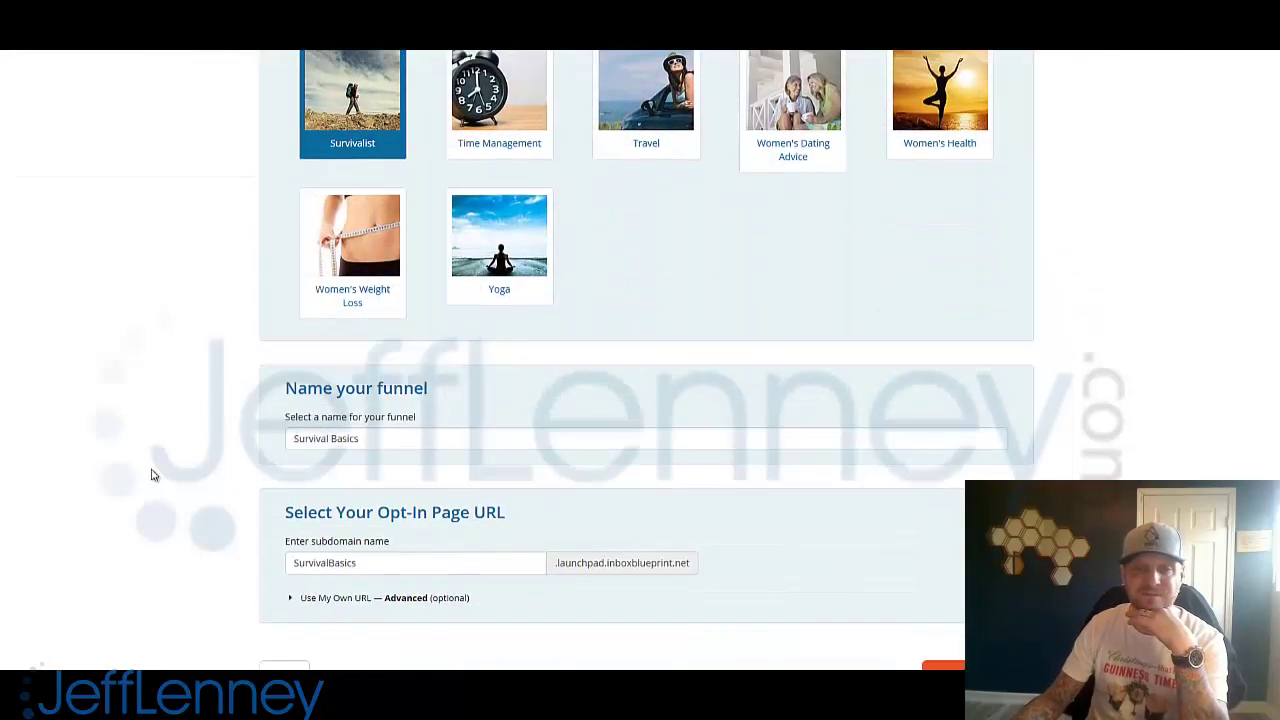
middle_click(141, 398)
middle_click(139, 434)
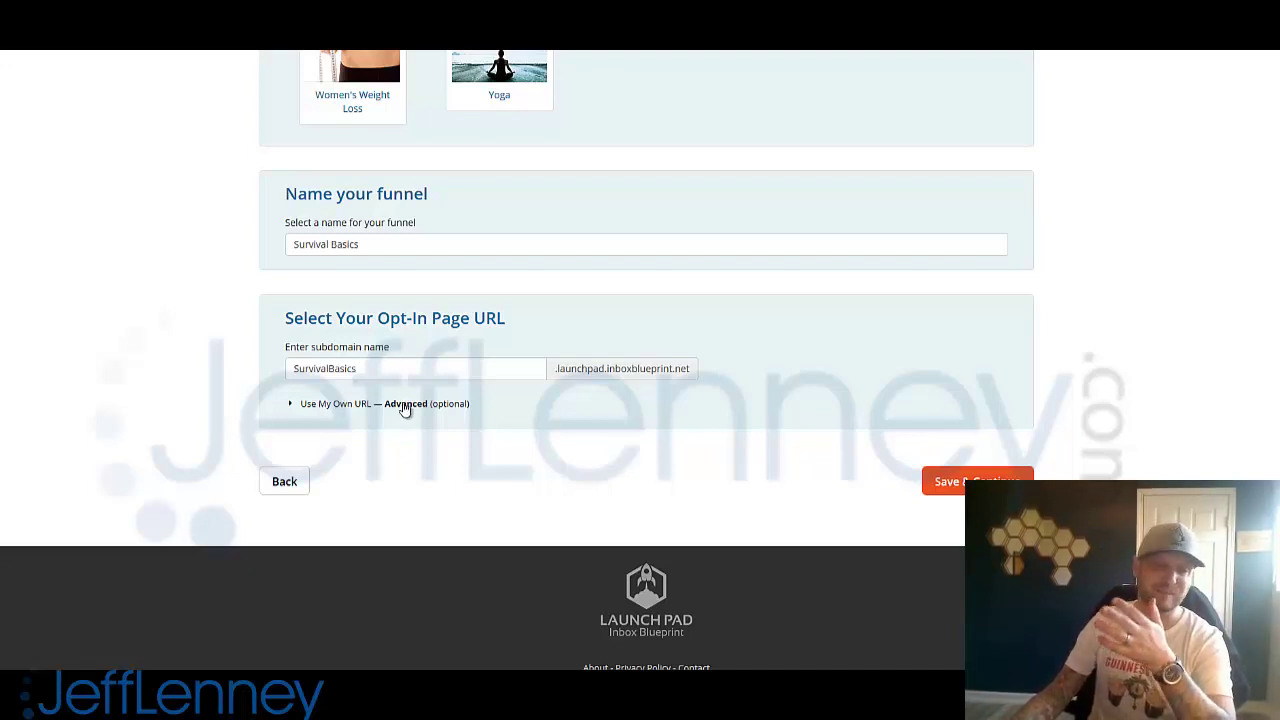
left_click(394, 405)
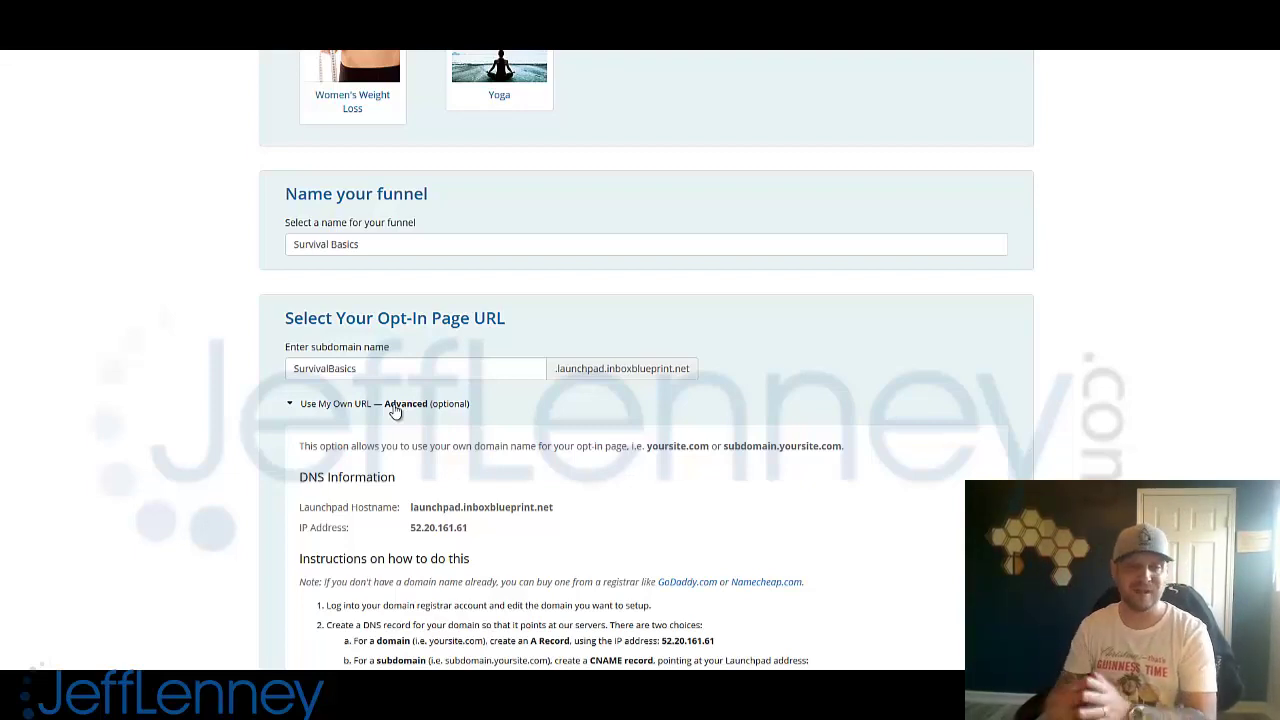
left_click(395, 405)
Step: Open the Email Campaign step and review the Sendlane list name, sender and contact address fields
scroll(395, 405, "up", 10)
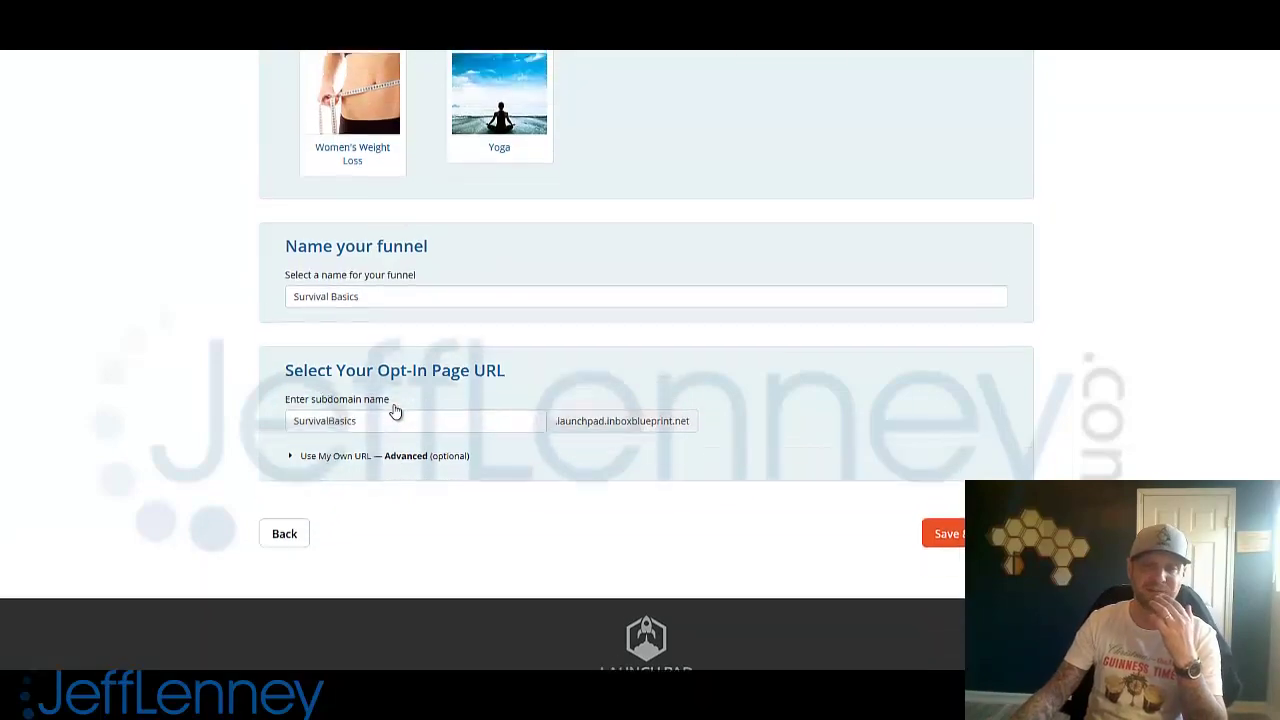
scroll(395, 405, "up", 2)
left_click(424, 150)
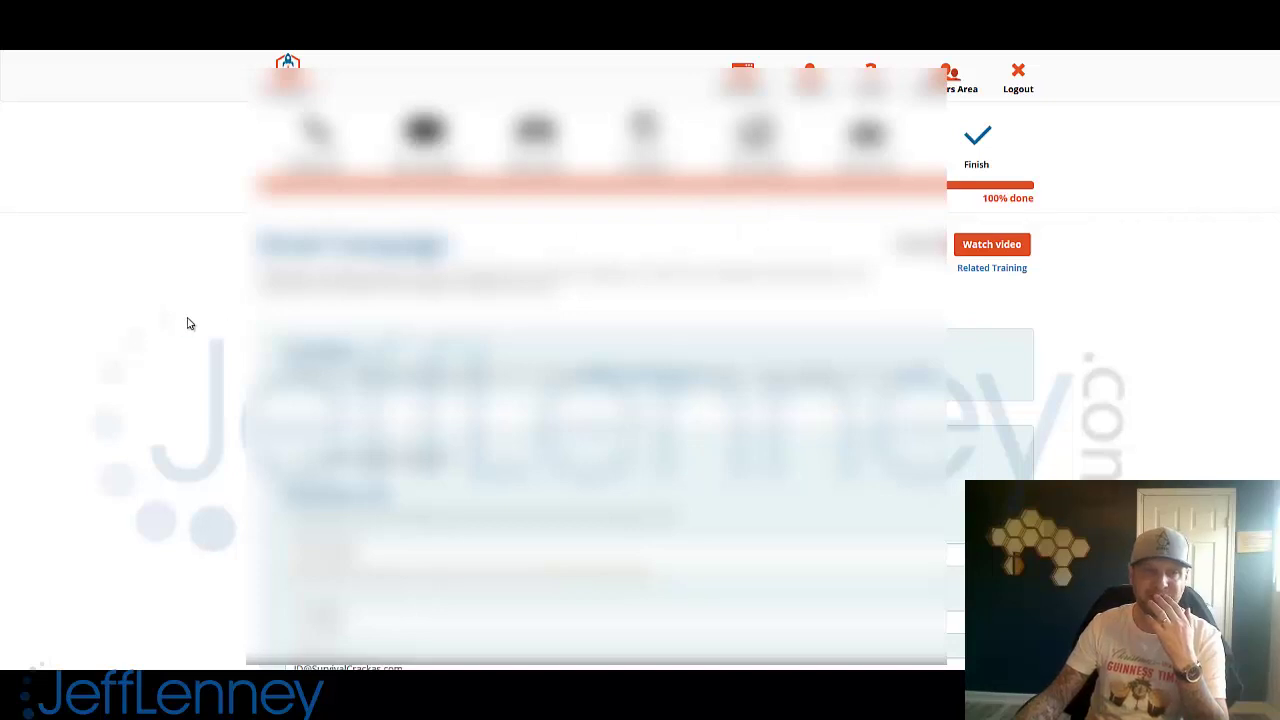
middle_click(190, 323)
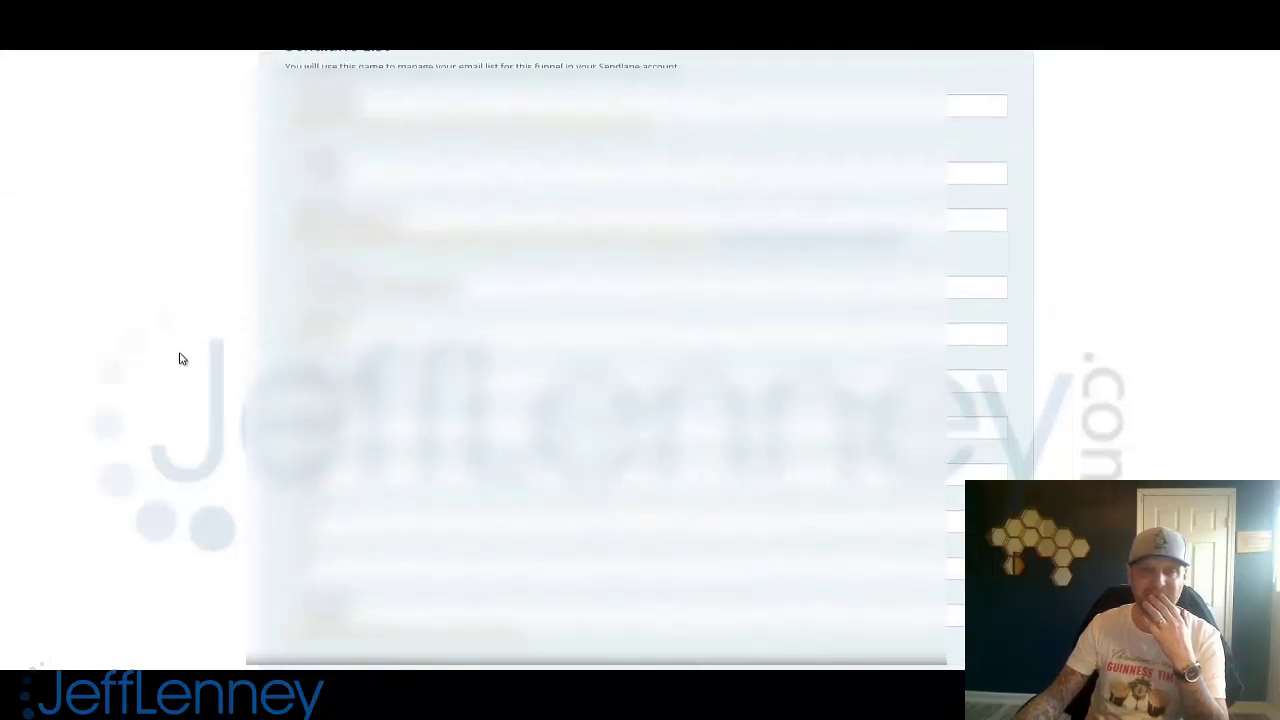
double_click(365, 376)
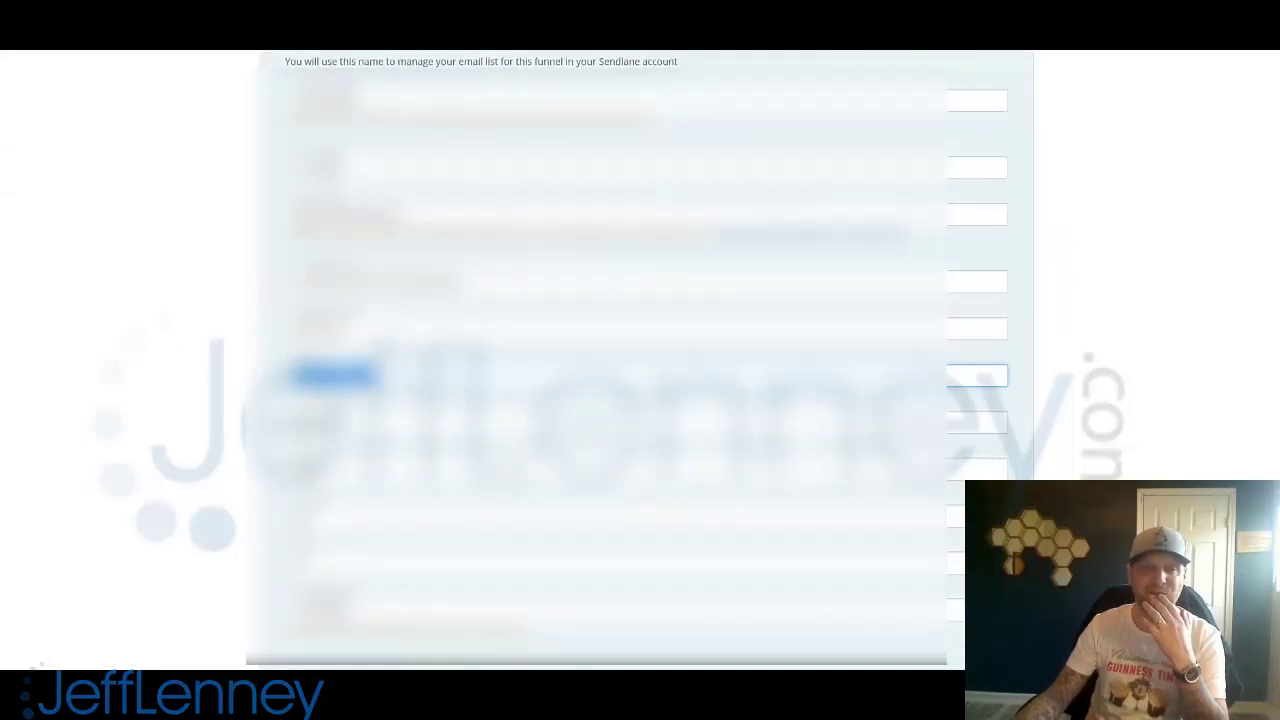
left_click(365, 376)
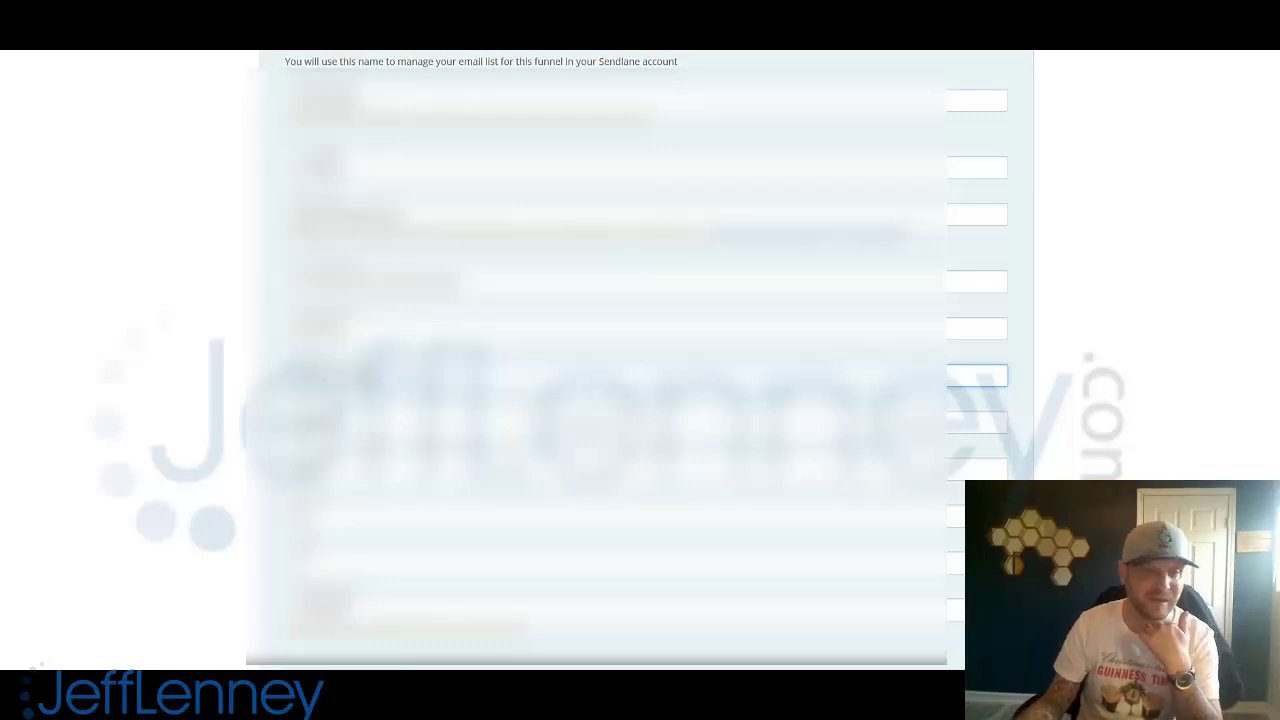
left_click(412, 422)
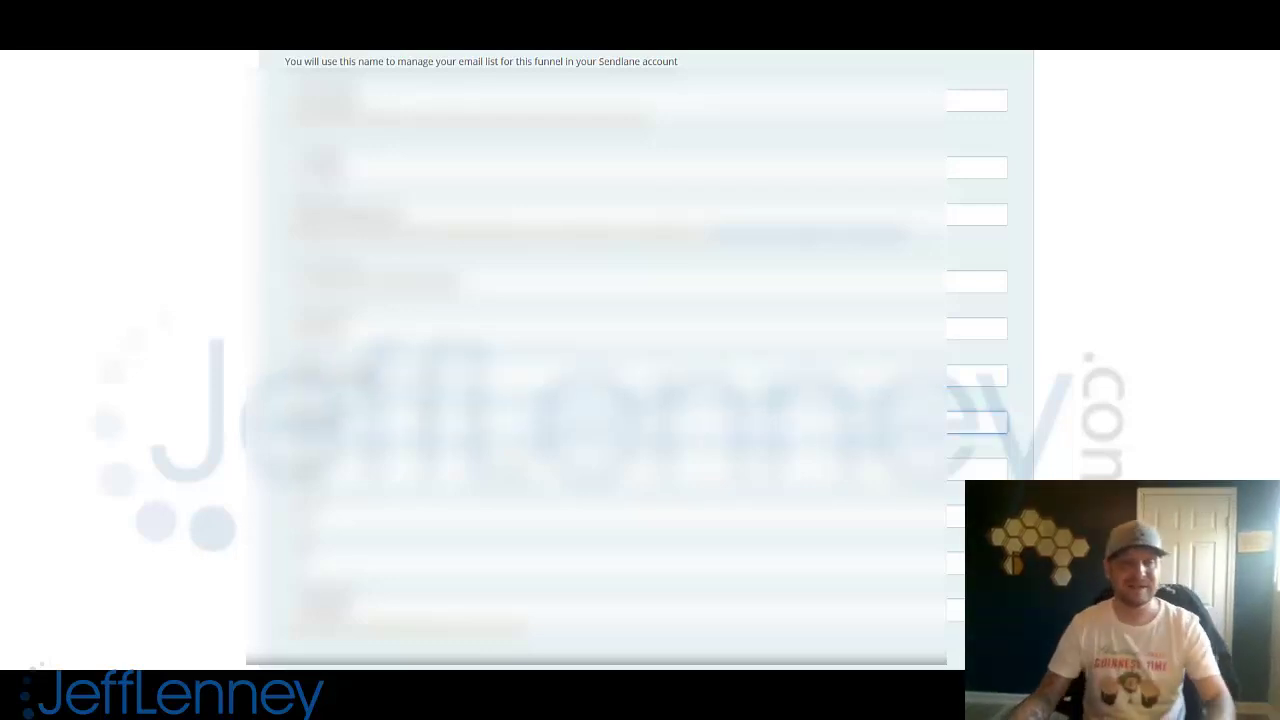
key("Tab")
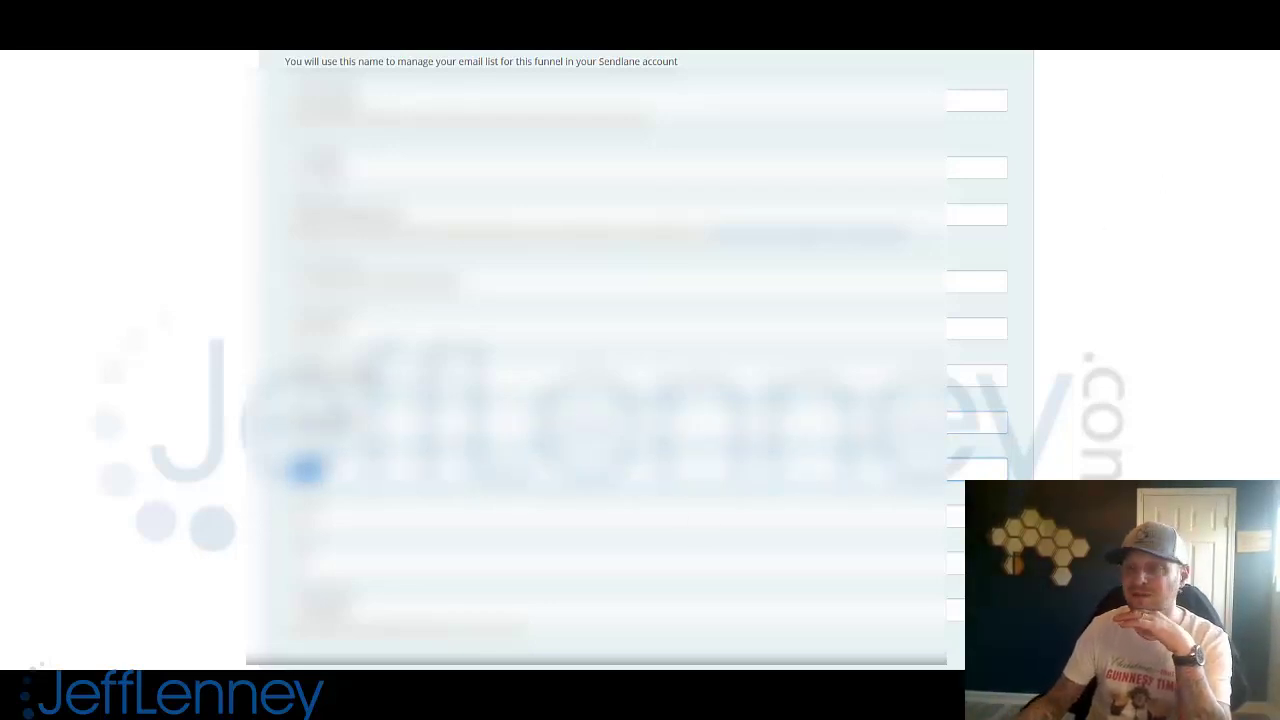
key("Tab")
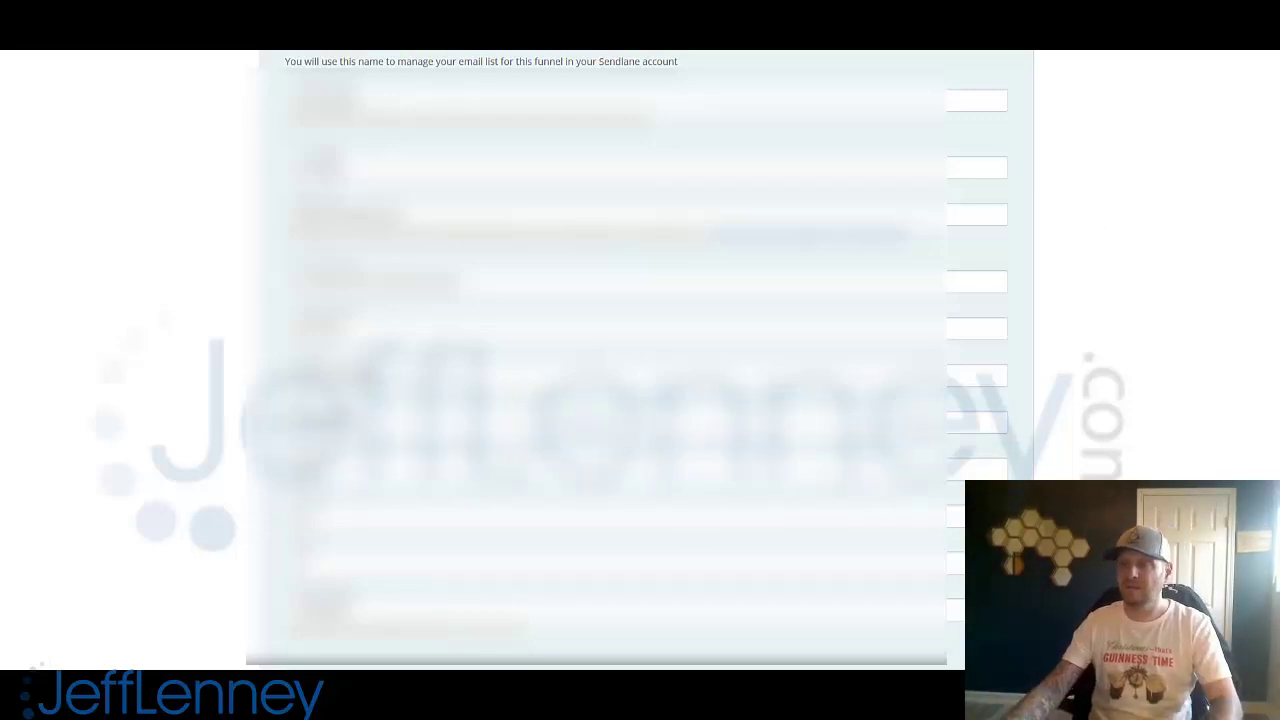
middle_click(135, 426)
scroll(119, 509, "up", 8)
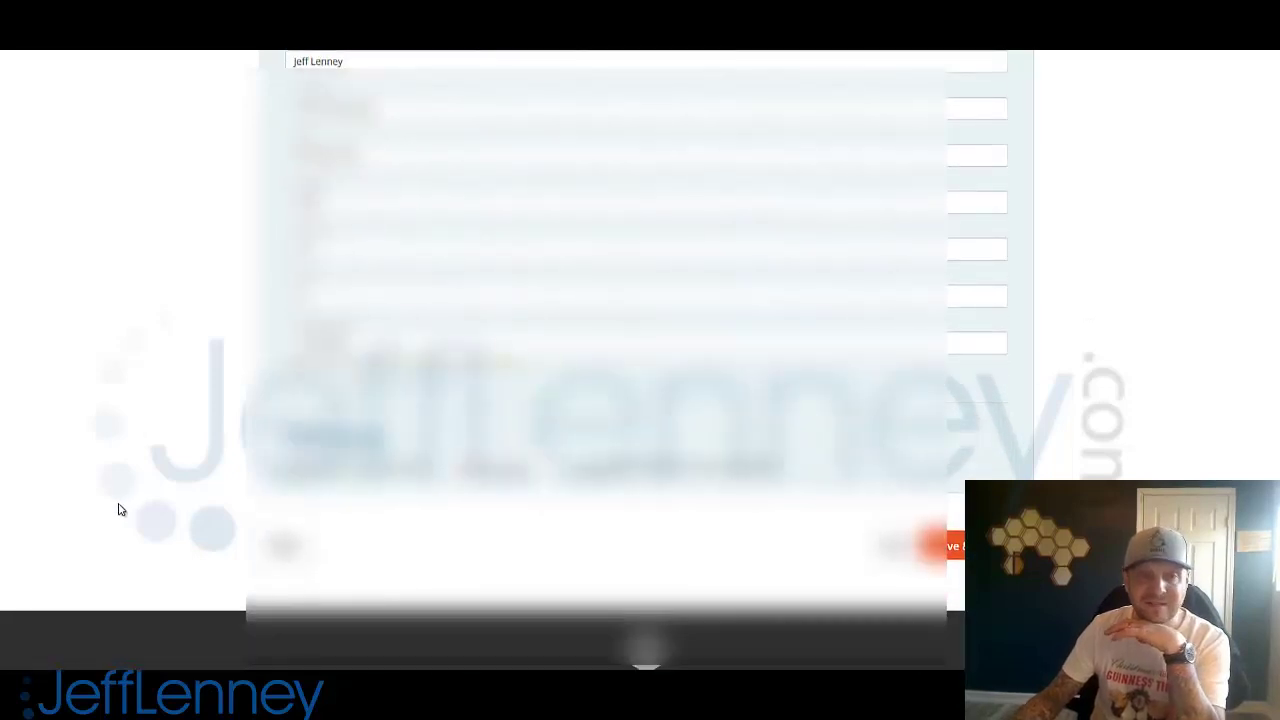
scroll(118, 509, "up", 2)
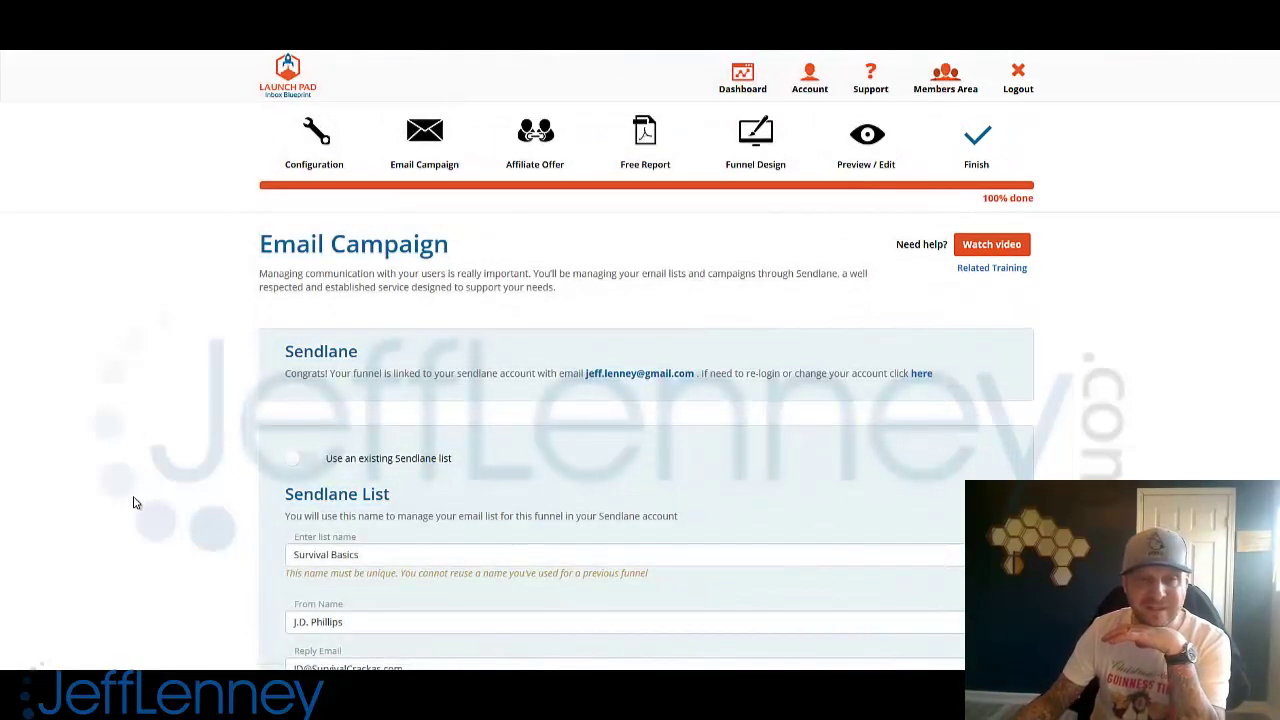
Step: Open the Affiliate Offer step, filter the Clickbank offers by the keyword "survival" and browse the matching offers
left_click(549, 152)
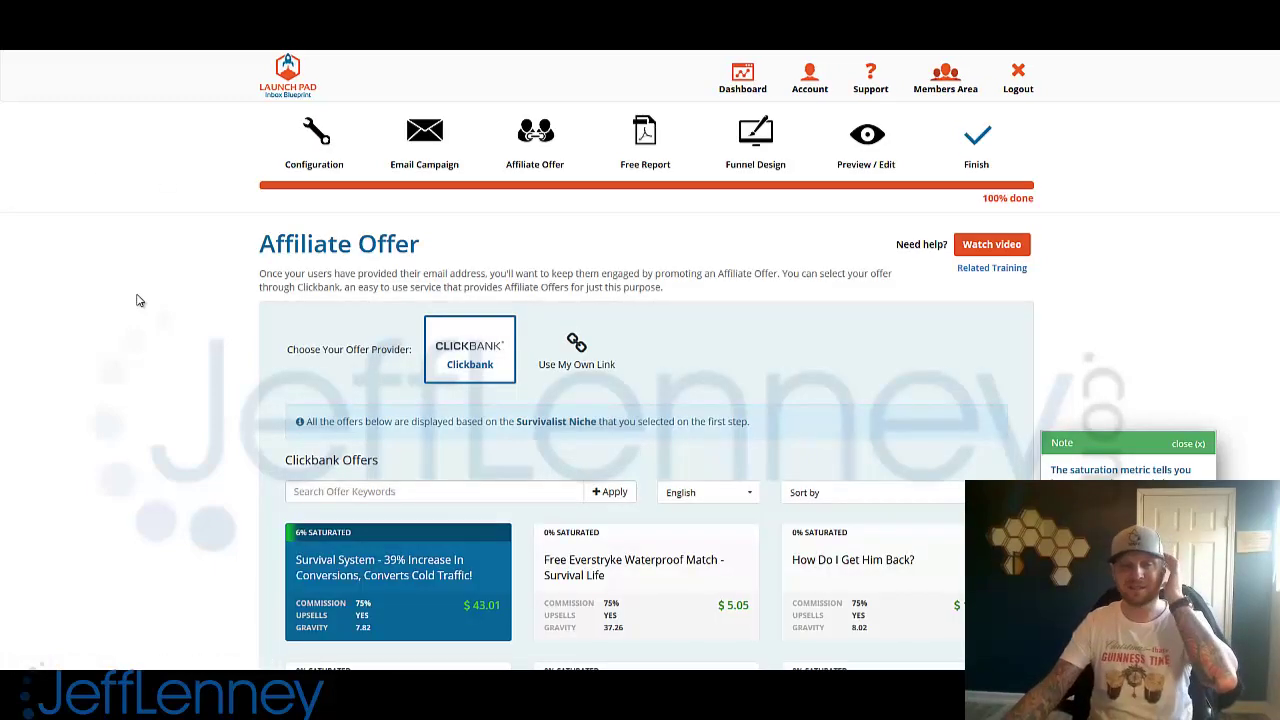
scroll(143, 340, "down", 3)
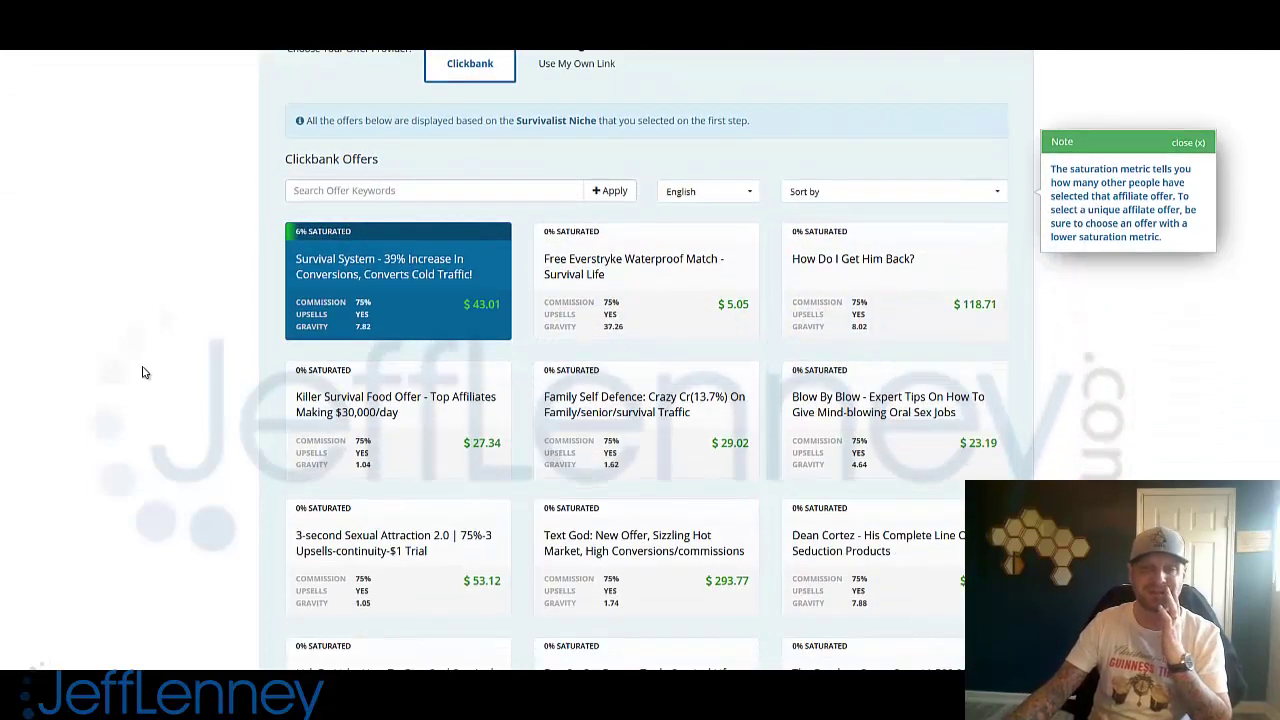
scroll(143, 372, "up", 1)
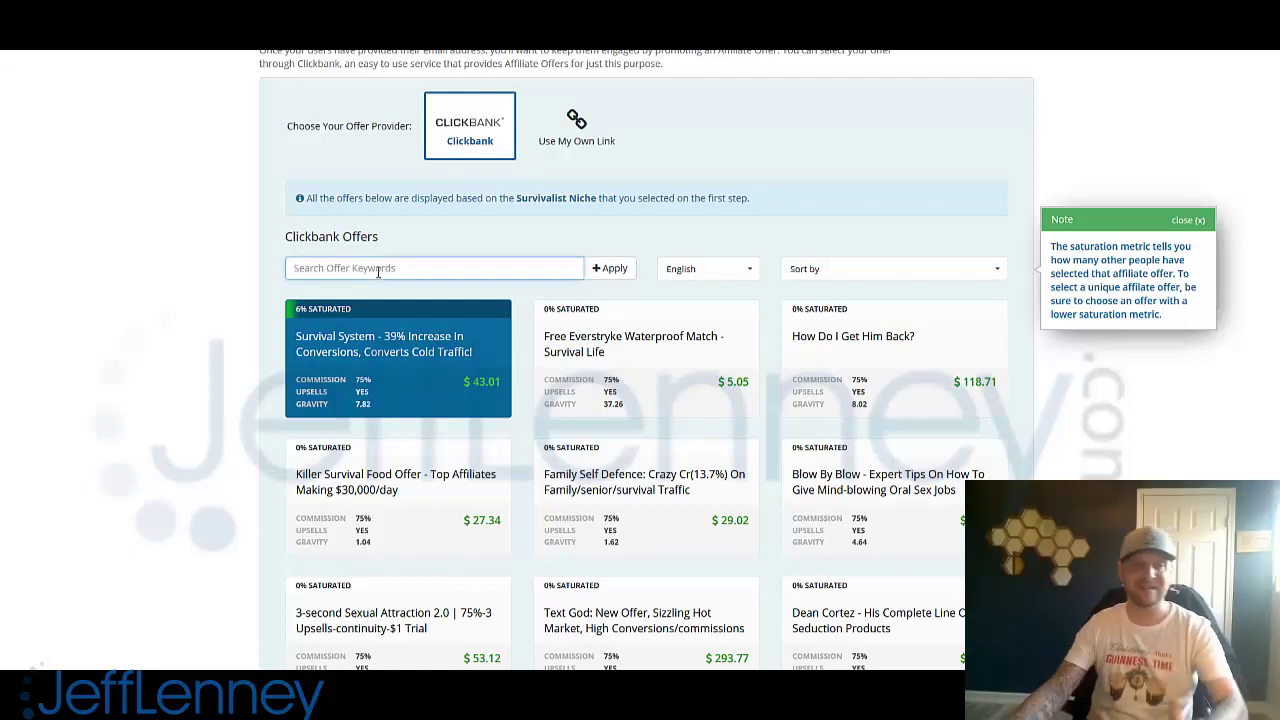
type("survival")
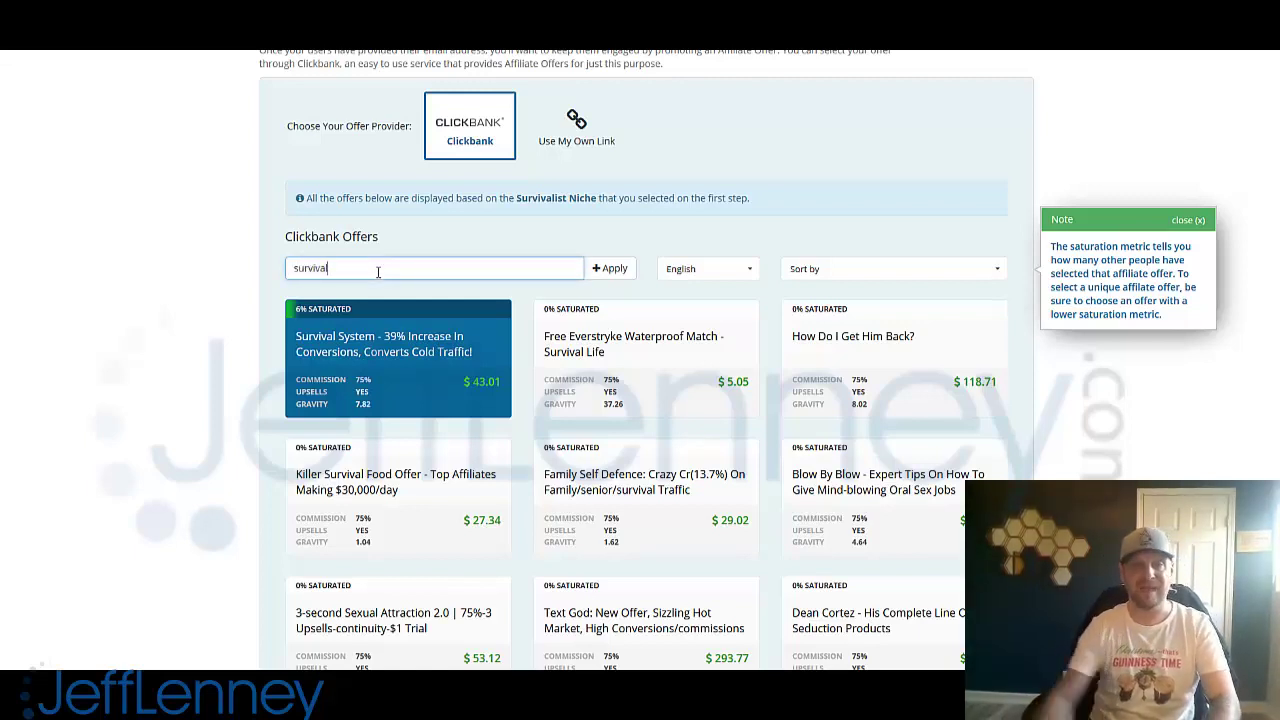
left_click(612, 269)
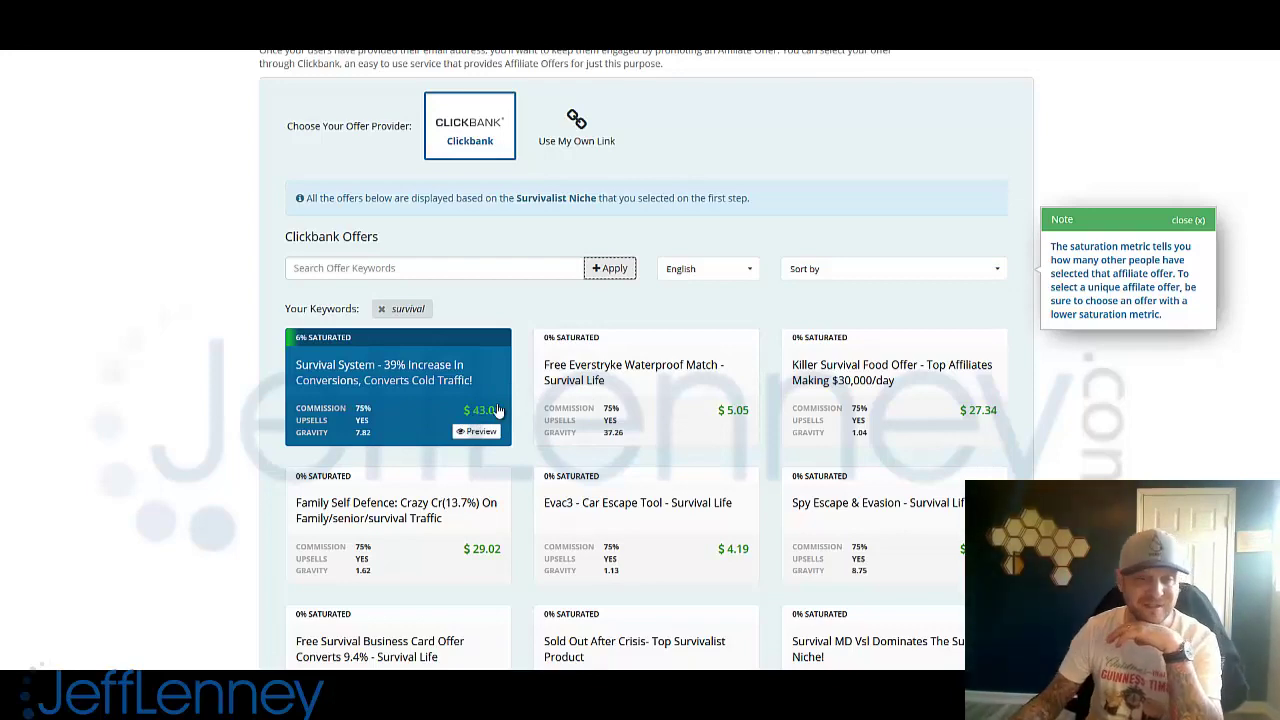
middle_click(90, 346)
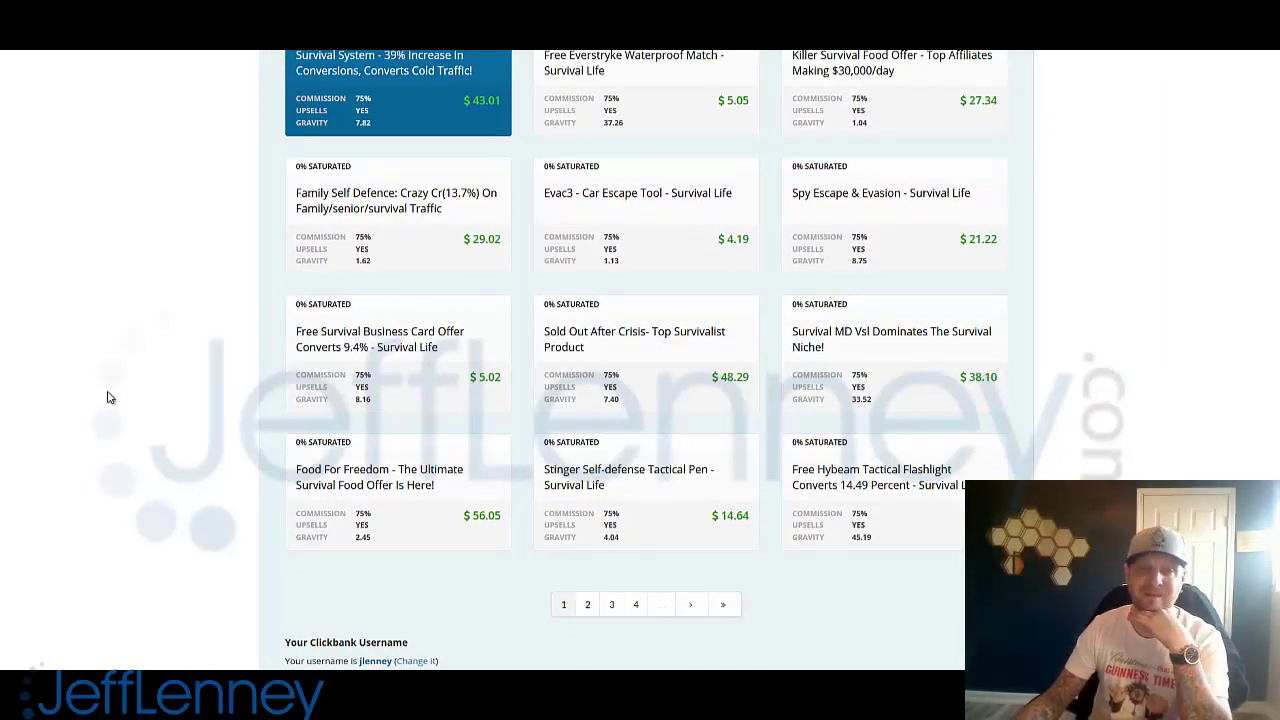
scroll(110, 397, "up", 5)
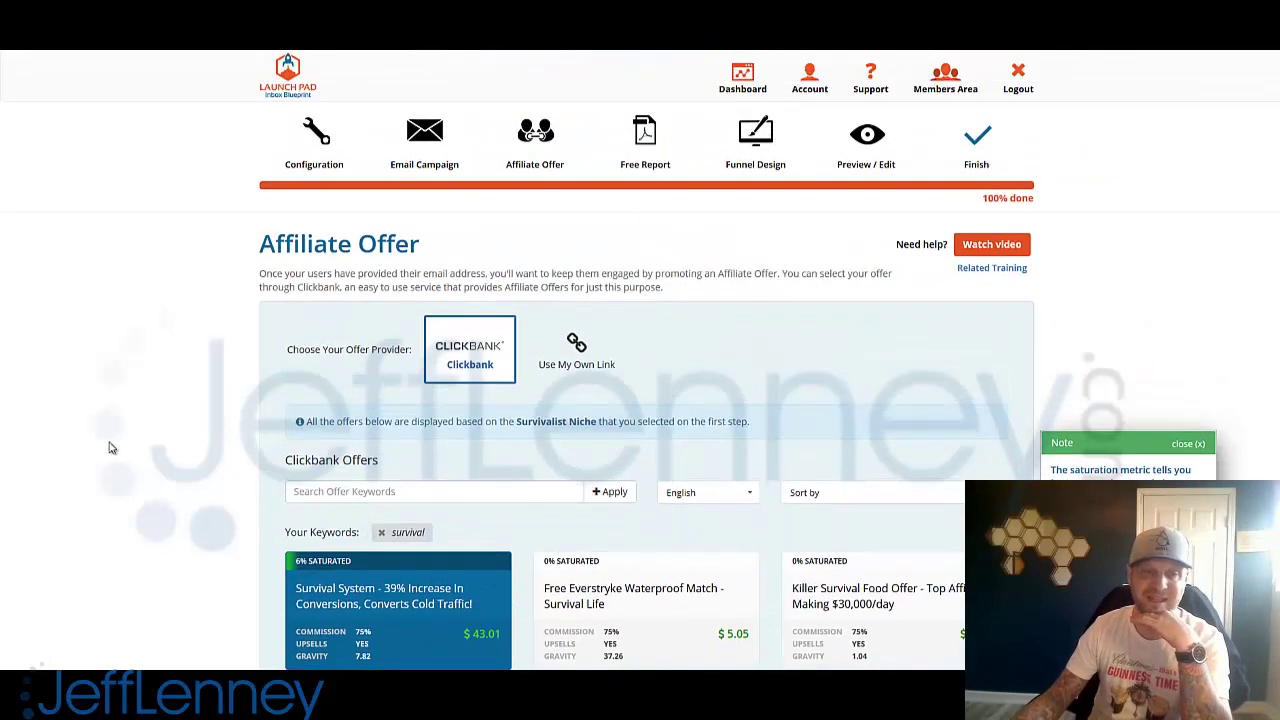
Step: Inspect the affiliate link under the Use My Own Link provider and switch back to the Clickbank provider
scroll(108, 446, "down", 2)
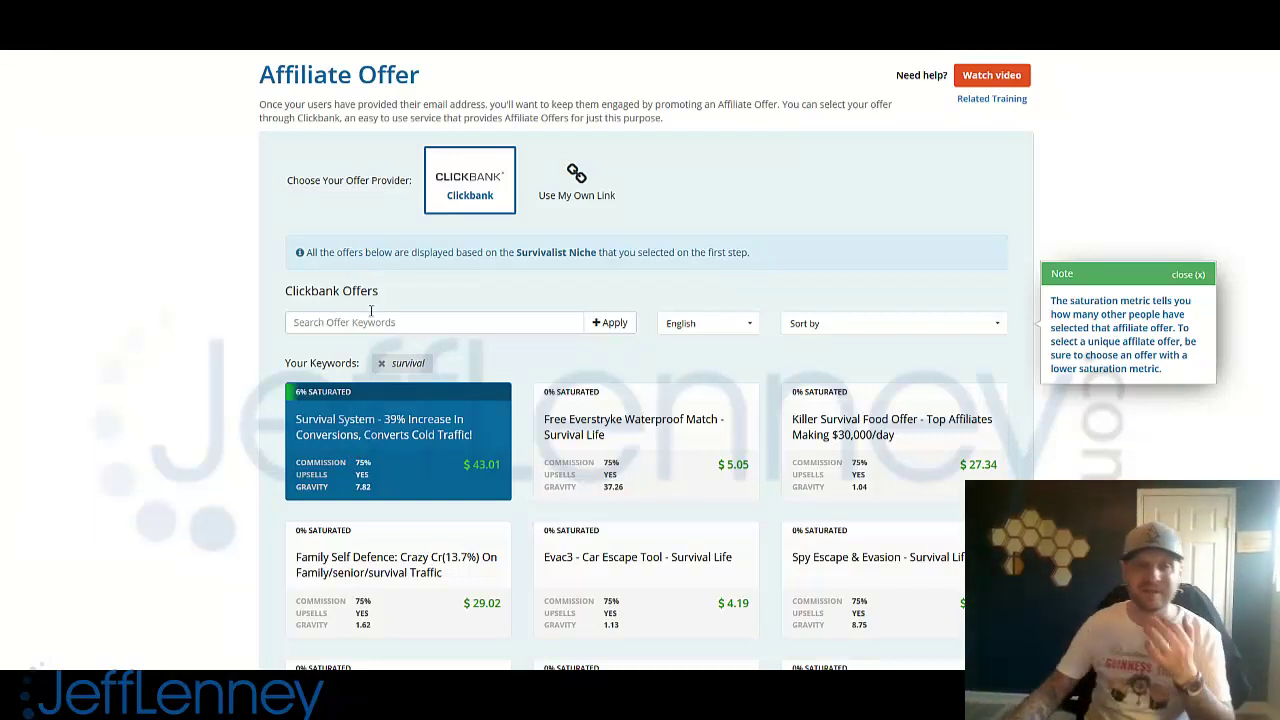
left_click(587, 190)
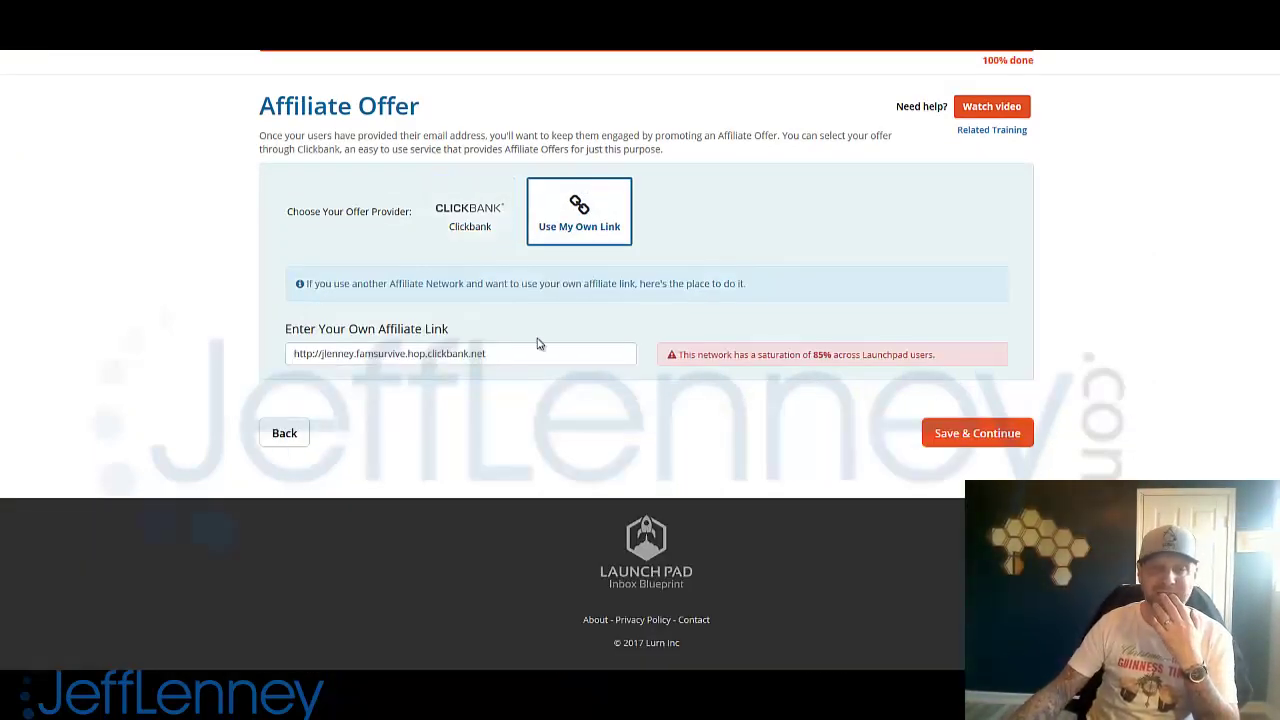
left_click_drag(529, 358, 278, 354)
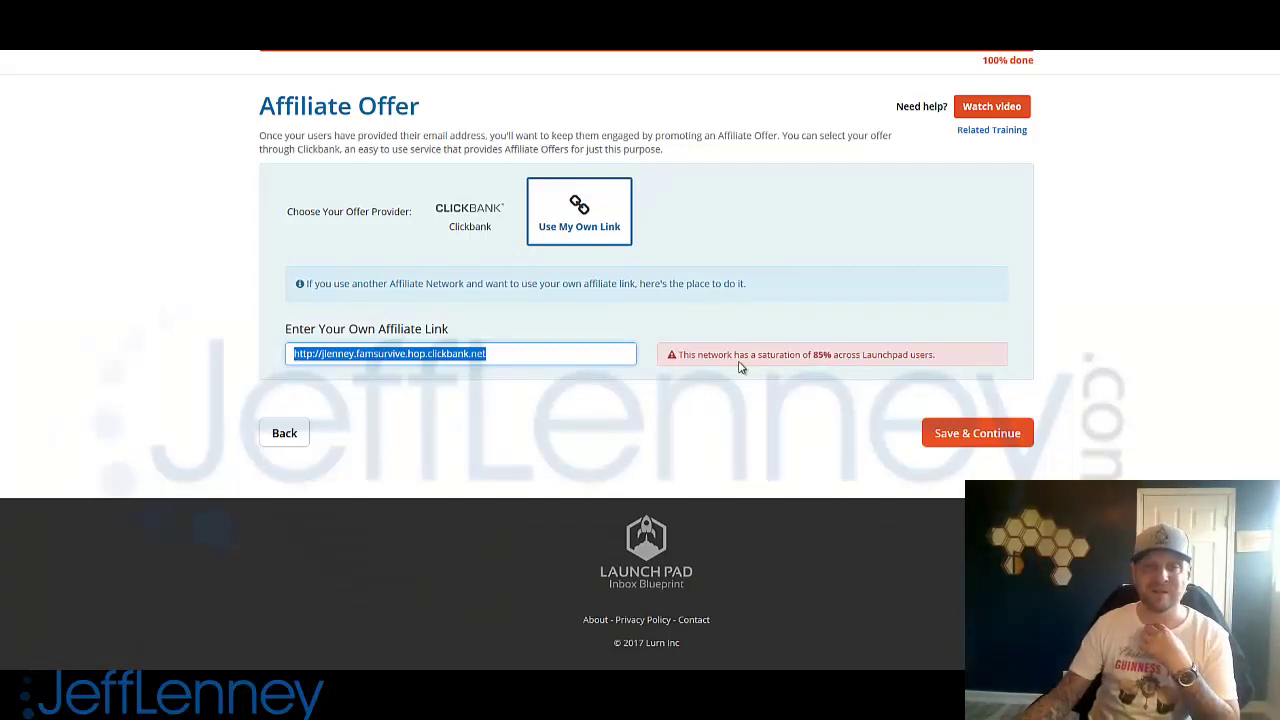
left_click(476, 208)
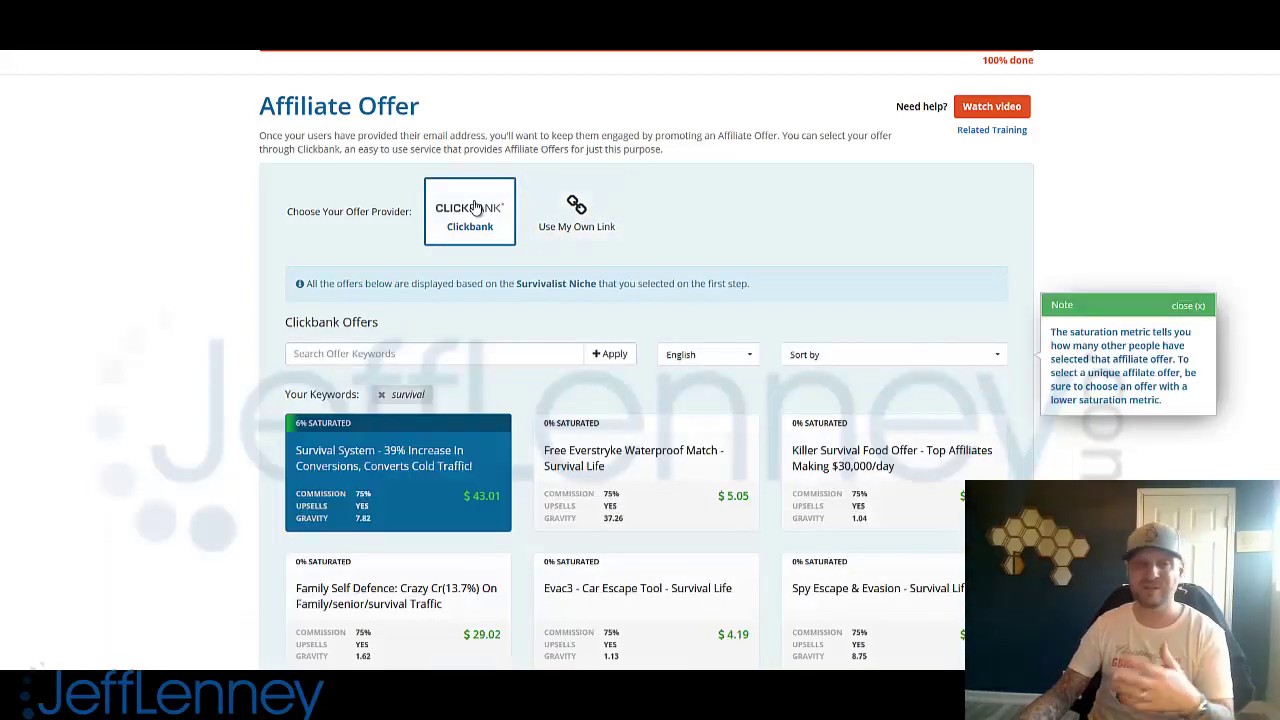
Step: Open the Free Report step and preview the options for sending an own PDF report, switching them back off
scroll(471, 222, "up", 3)
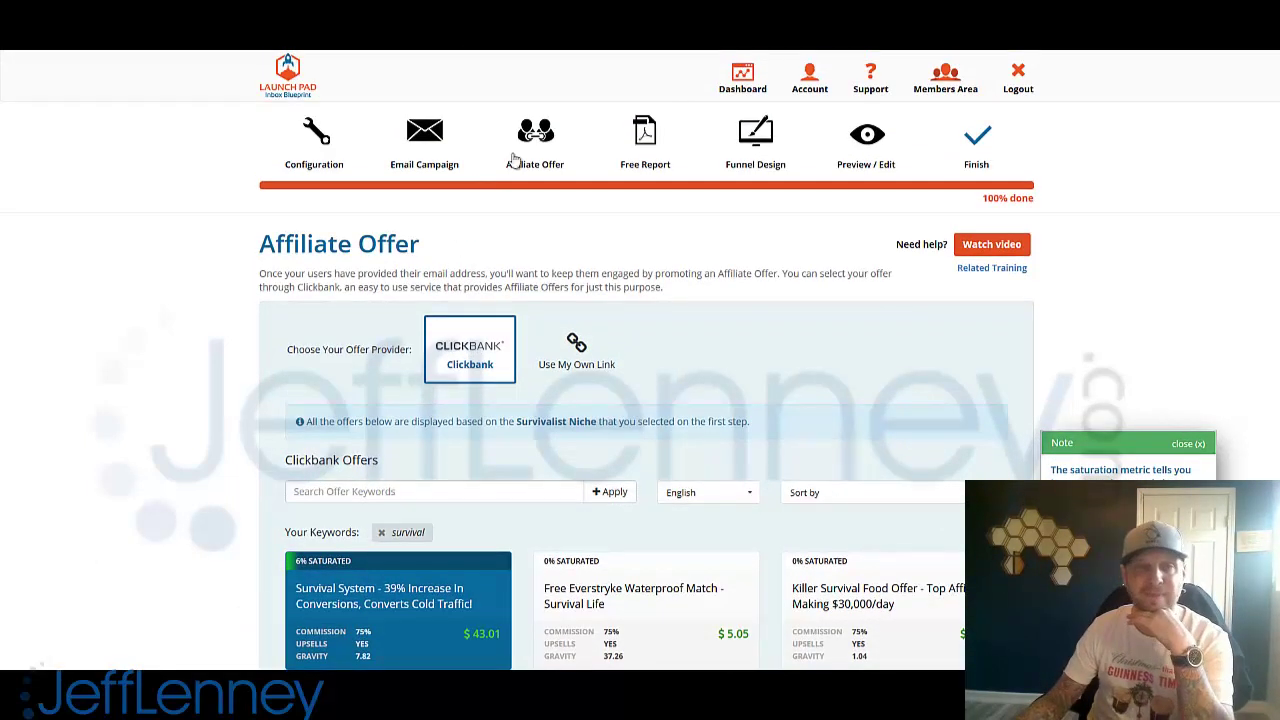
left_click(646, 140)
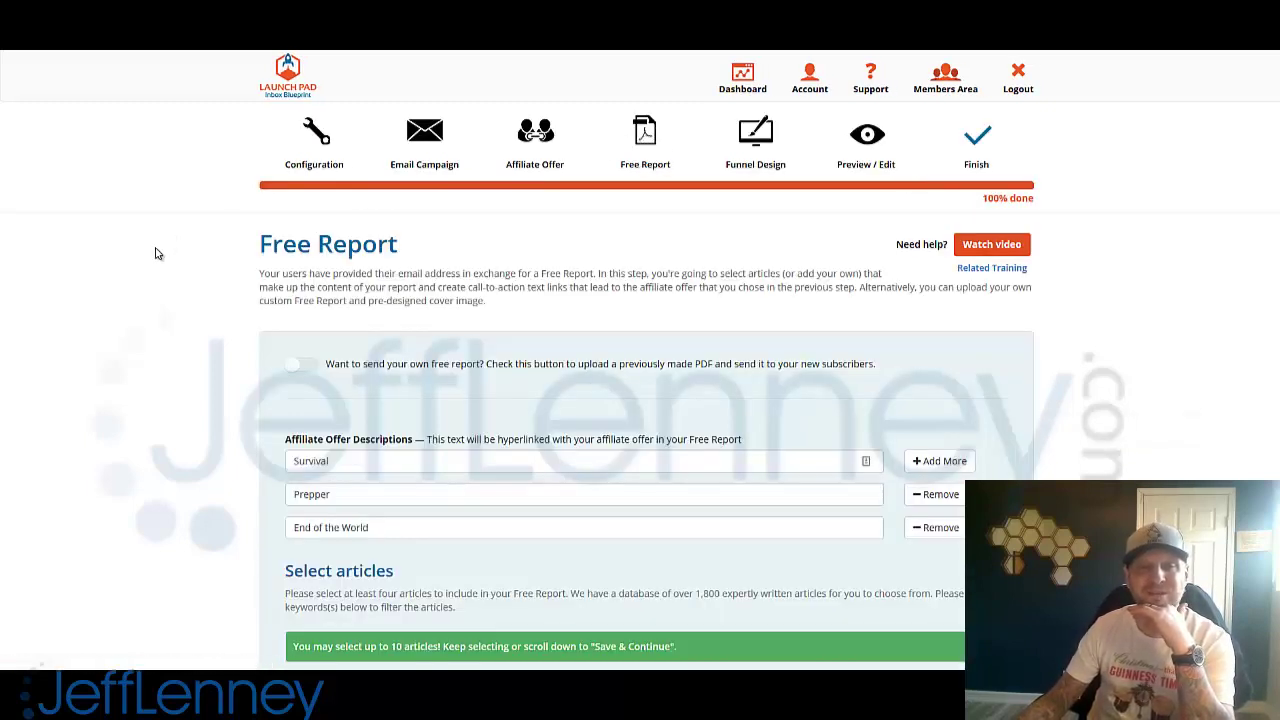
left_click(295, 366)
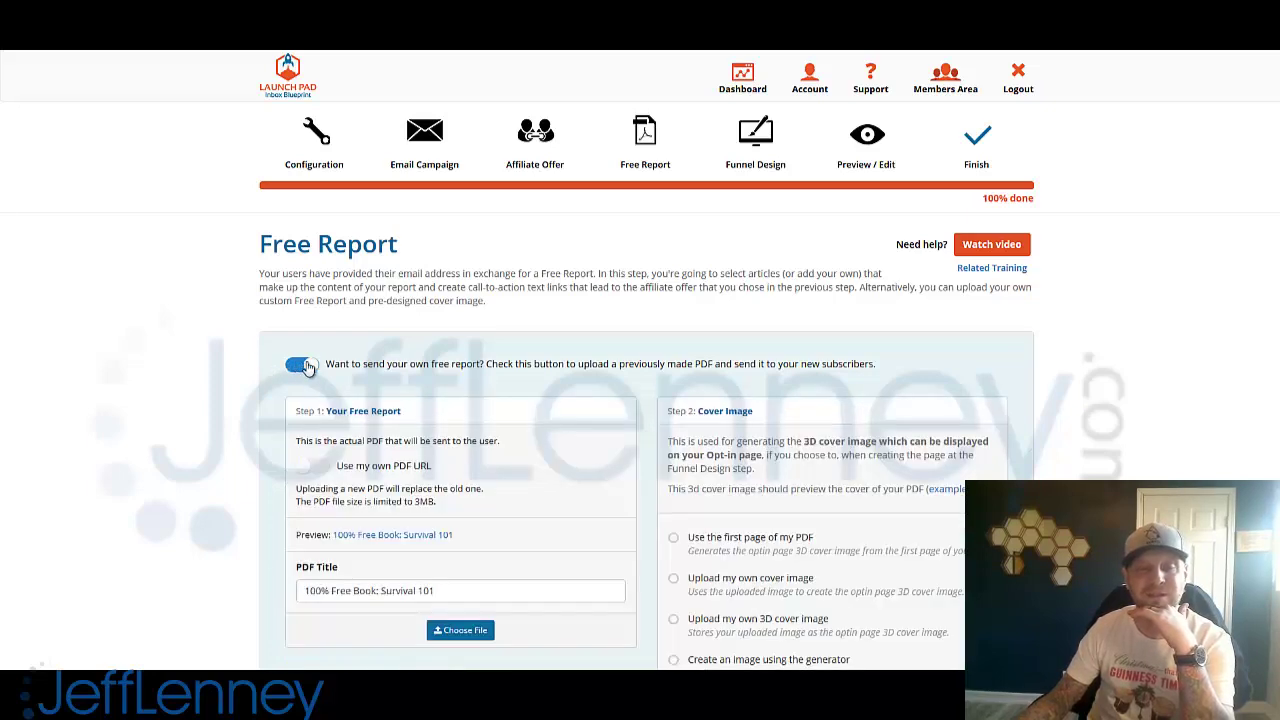
left_click(300, 366)
middle_click(104, 271)
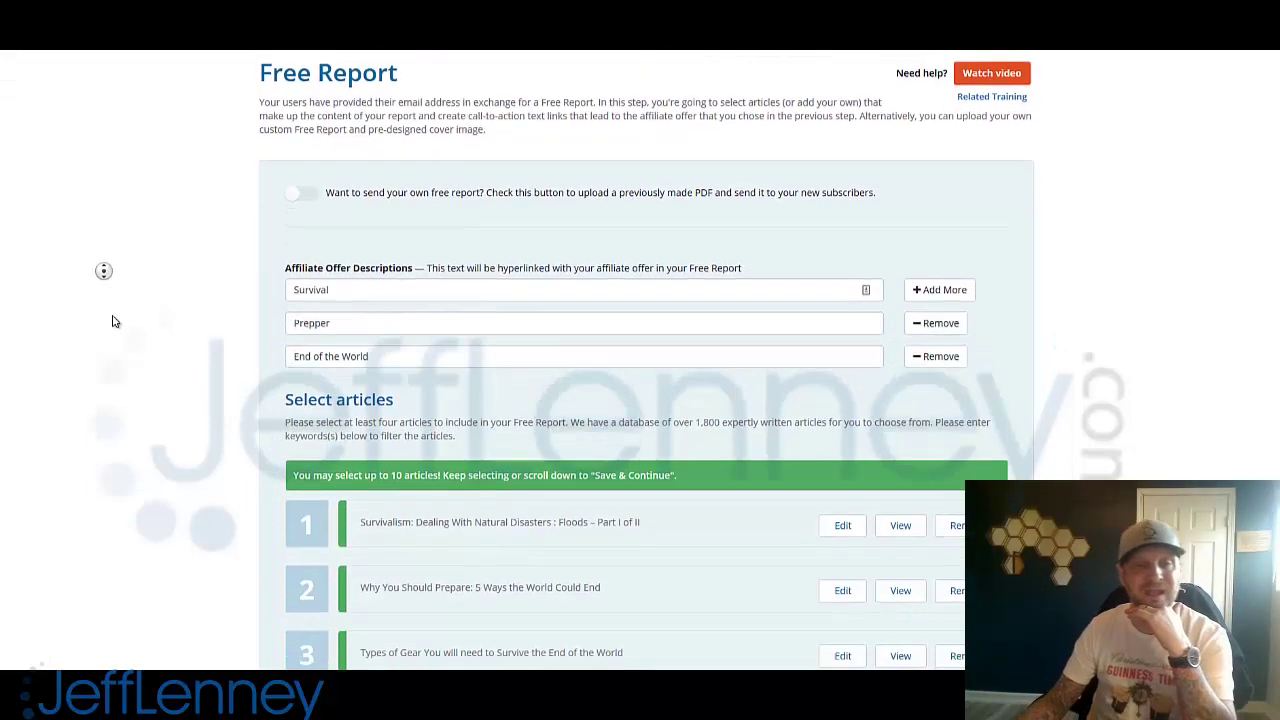
Step: Examine the Free Report step's affiliate offer descriptions, selected articles and the article library filtered by Survivalist
middle_click(113, 321)
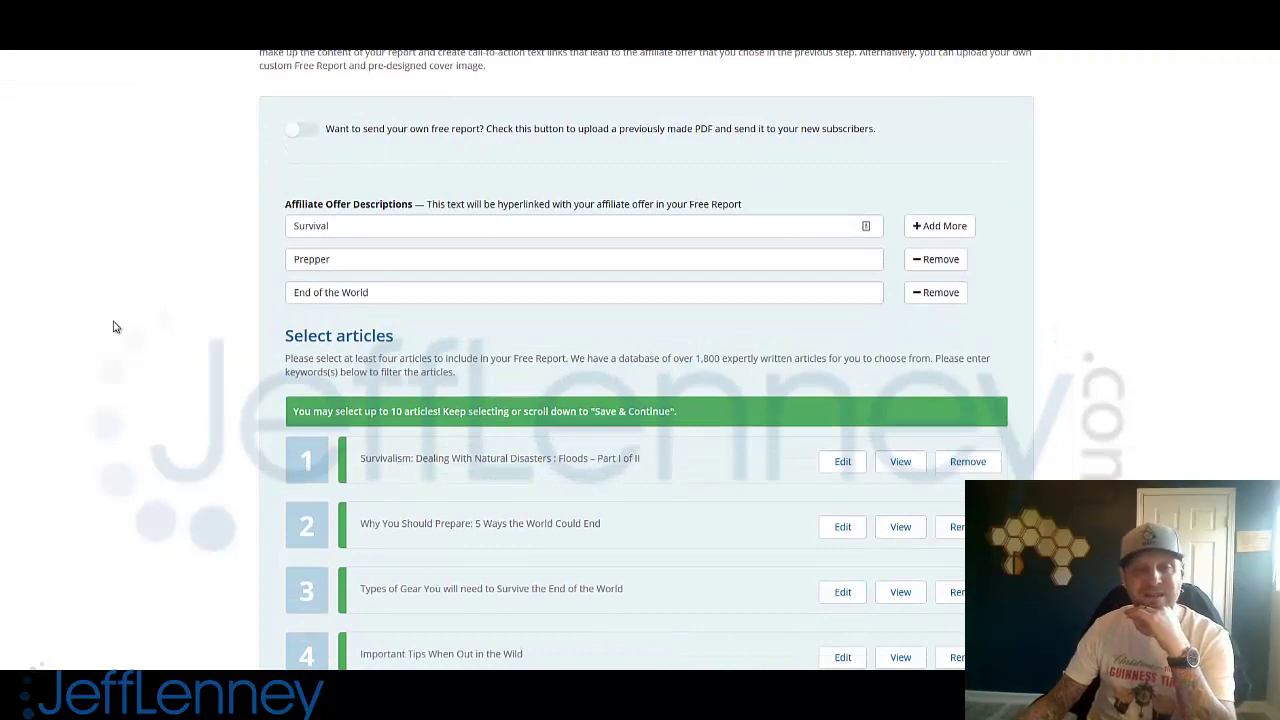
middle_click(113, 321)
middle_click(120, 360)
middle_click(545, 346)
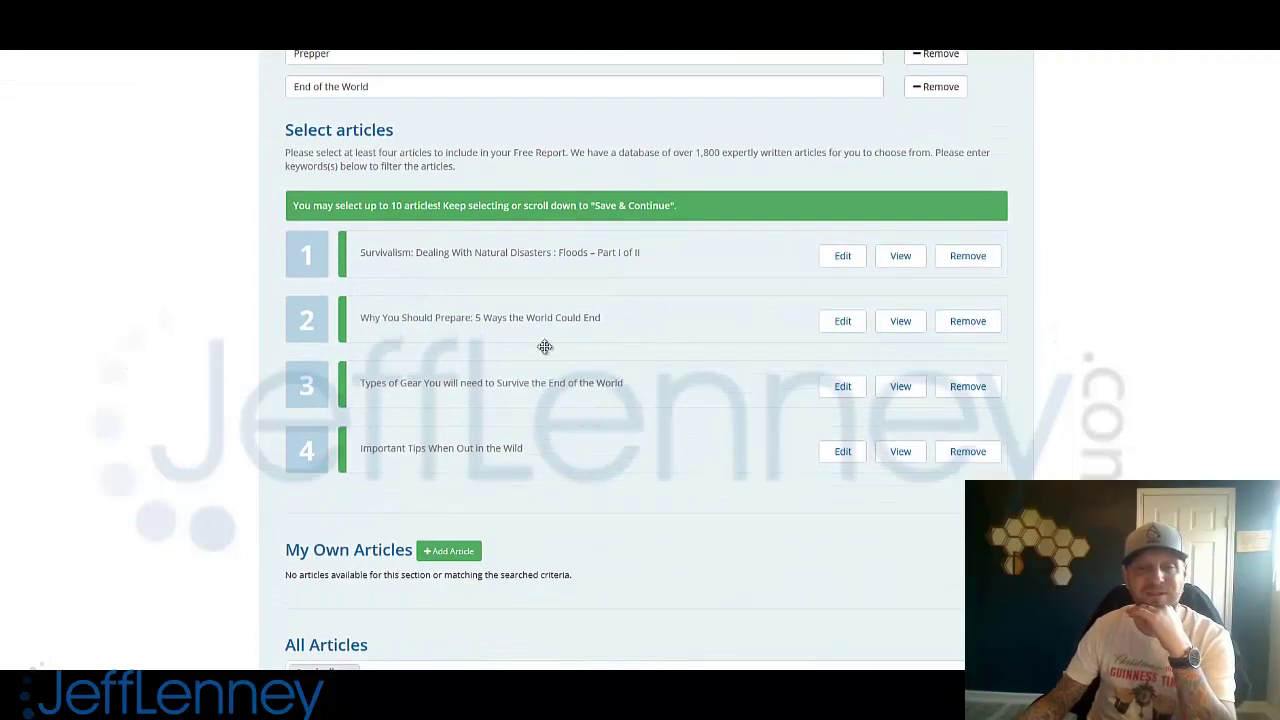
middle_click(89, 324)
middle_click(104, 372)
middle_click(97, 291)
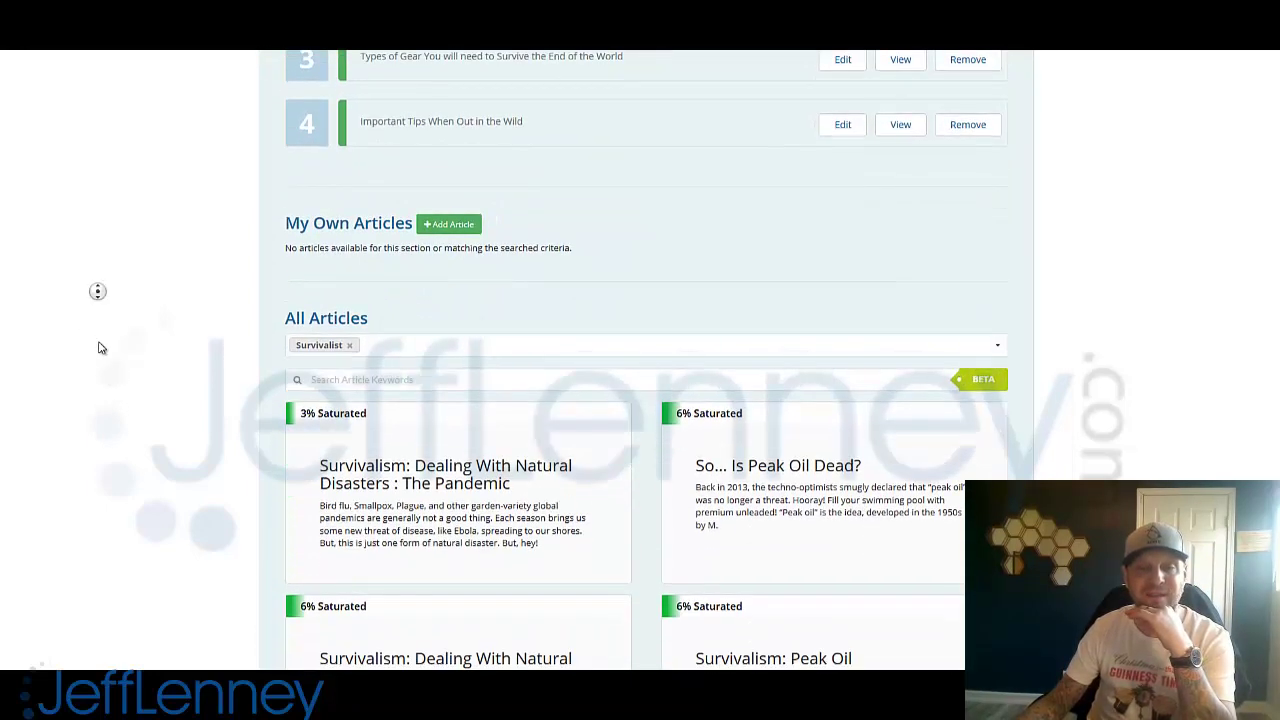
middle_click(102, 346)
middle_click(102, 314)
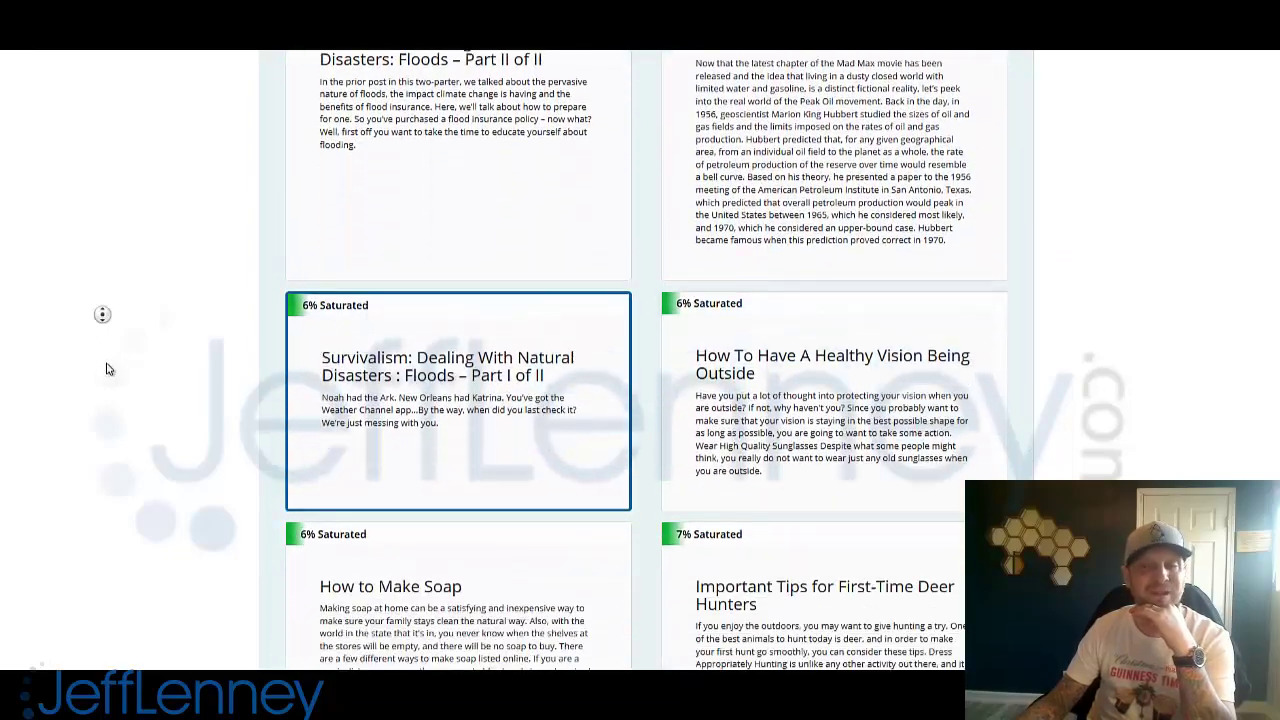
middle_click(124, 476)
middle_click(126, 483)
middle_click(116, 266)
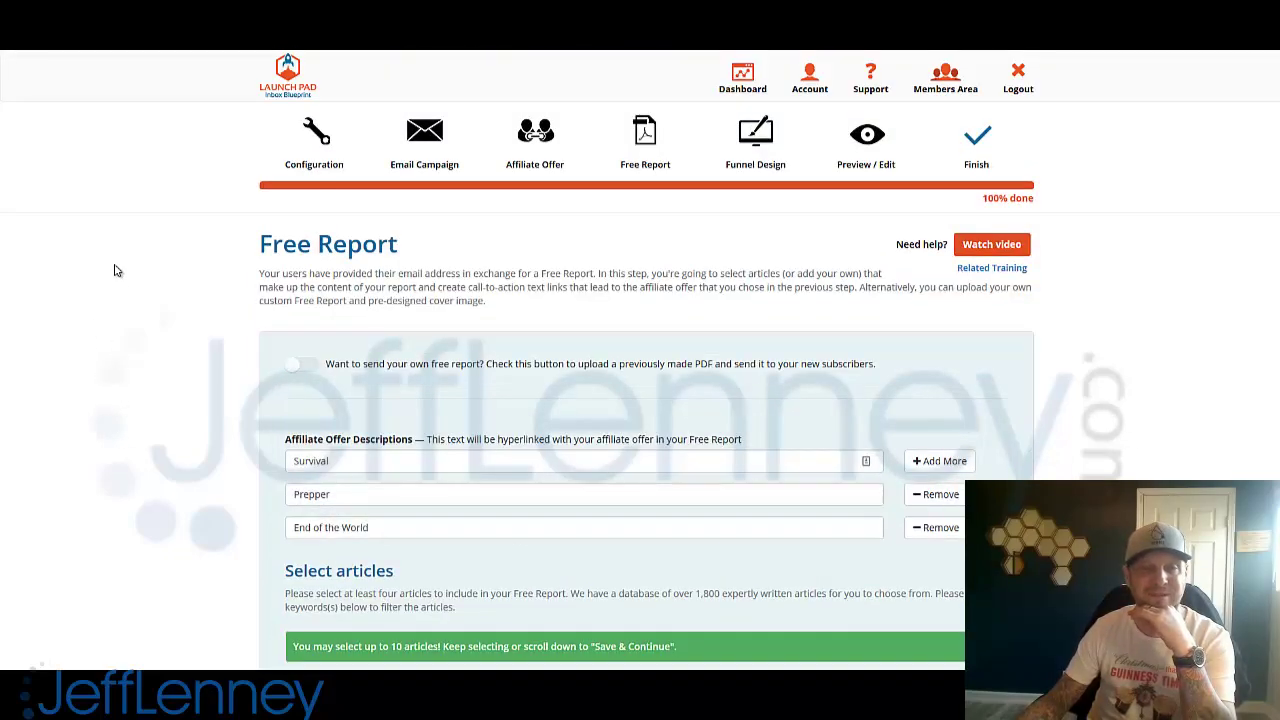
Step: Review the list of selected report articles again and browse the library articles down to the page navigation
middle_click(114, 270)
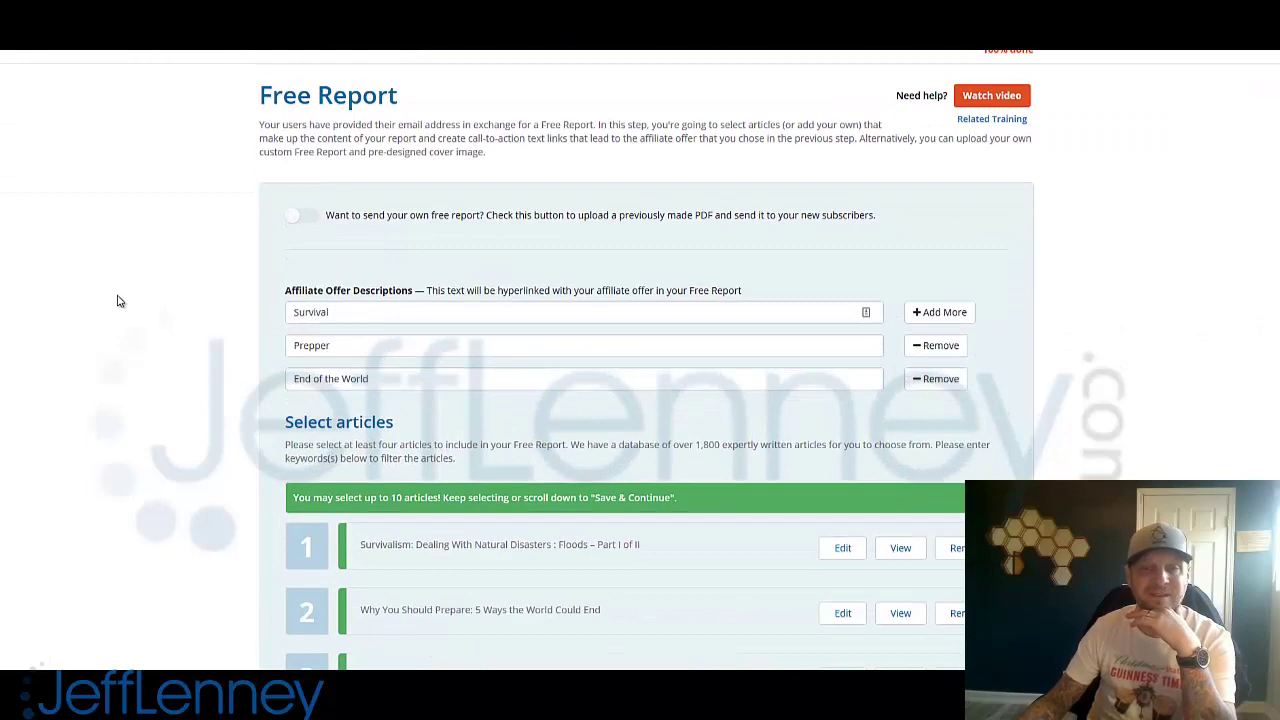
middle_click(116, 295)
middle_click(120, 331)
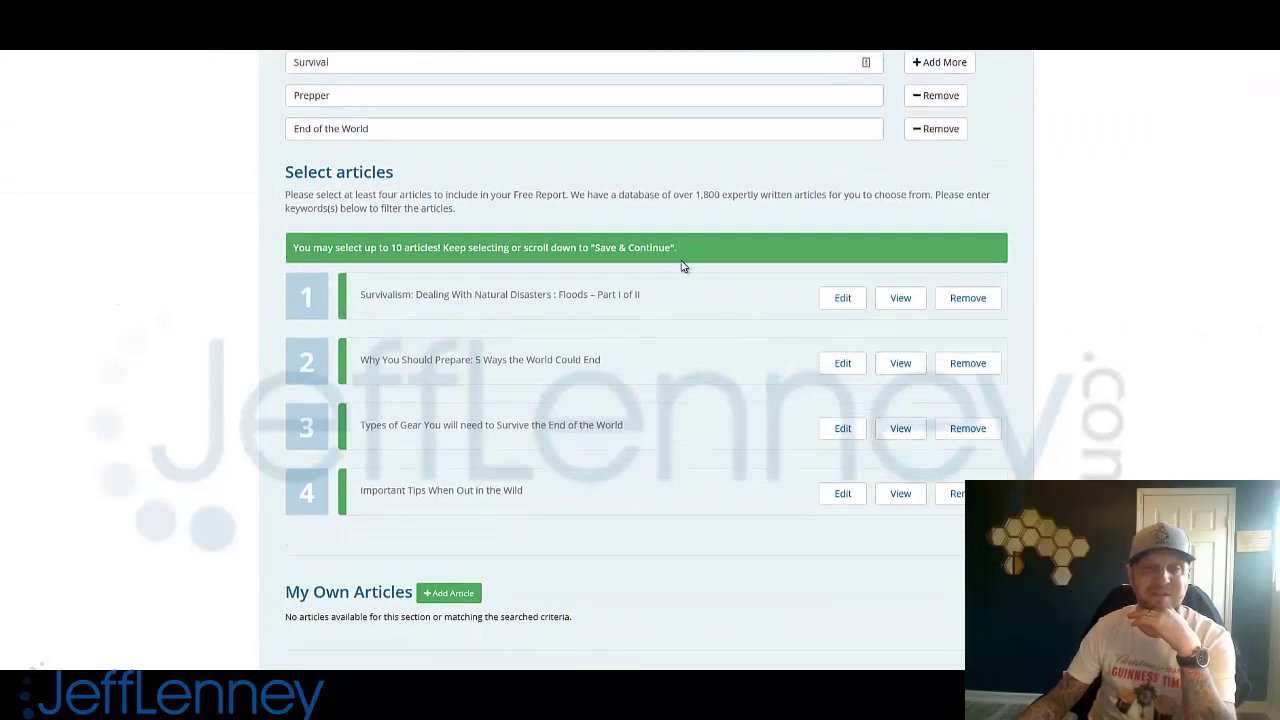
mouse_move(617, 366)
left_mouse_down()
mouse_move(603, 291)
mouse_move(595, 372)
left_mouse_up()
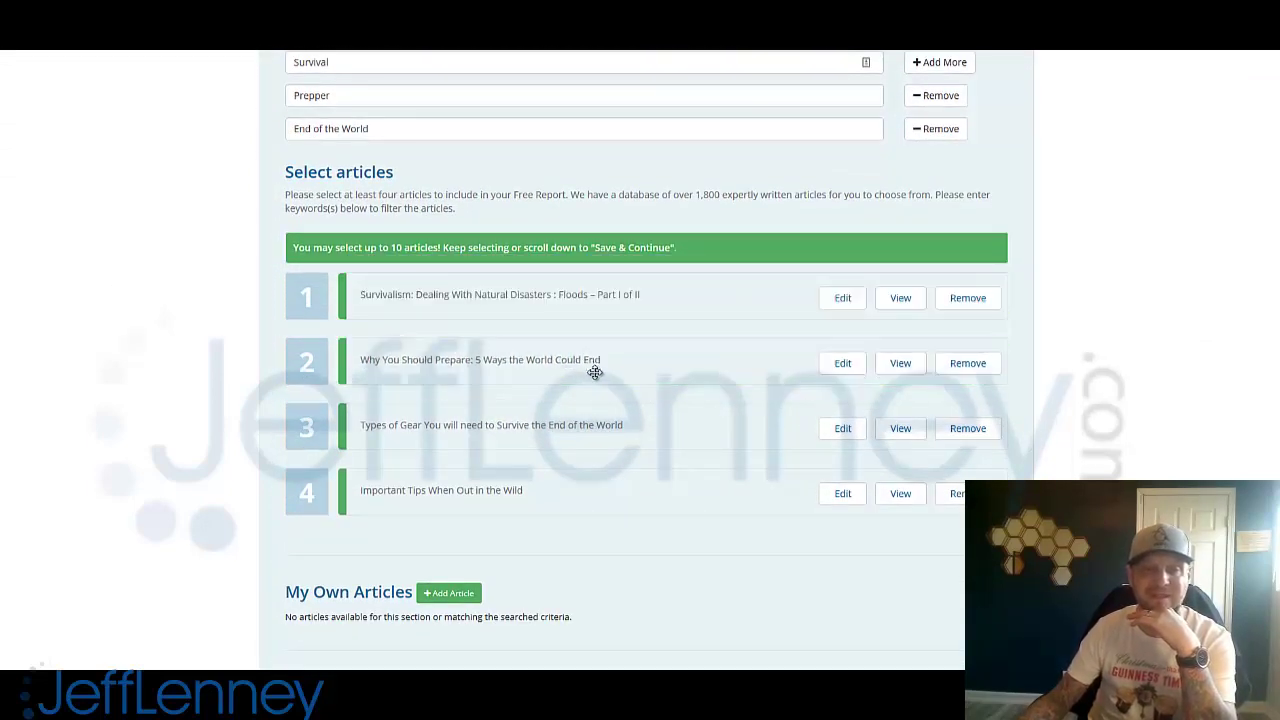
middle_click(1107, 324)
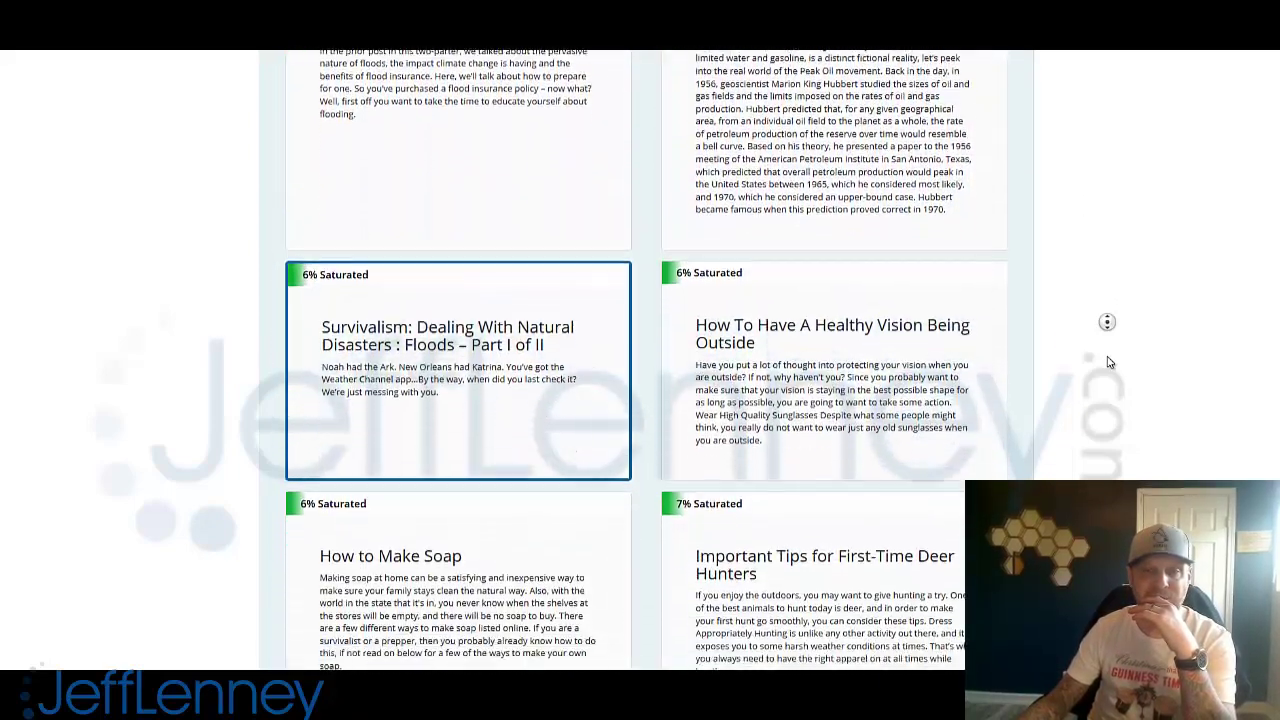
middle_click(1109, 379)
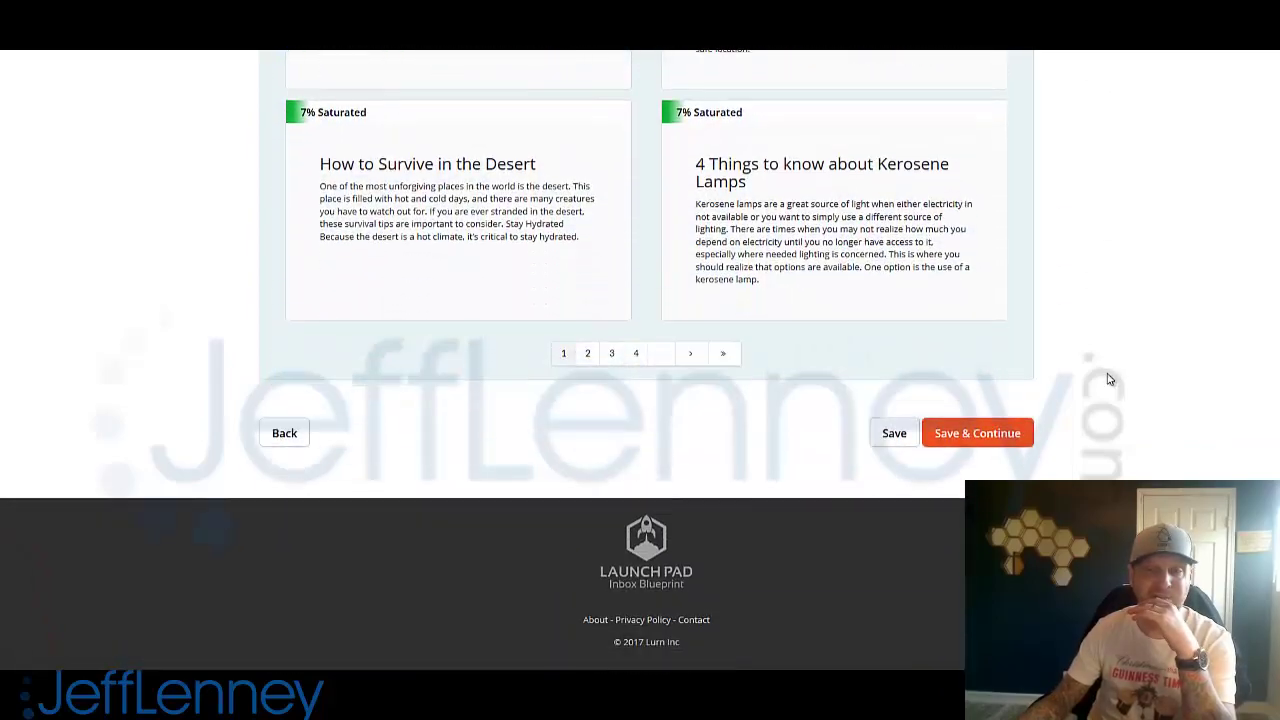
scroll(1109, 379, "up", 20)
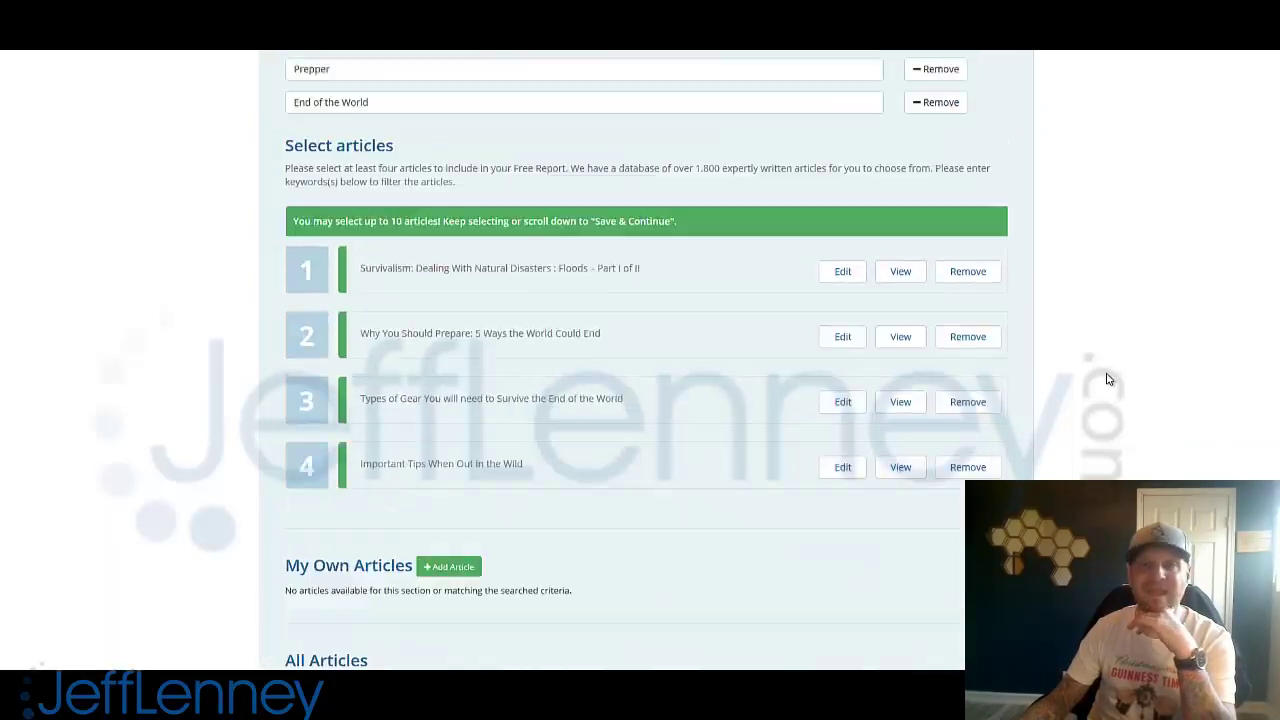
Step: View the full text of the first selected article about floods, read it through and close it
scroll(1109, 379, "down", 3)
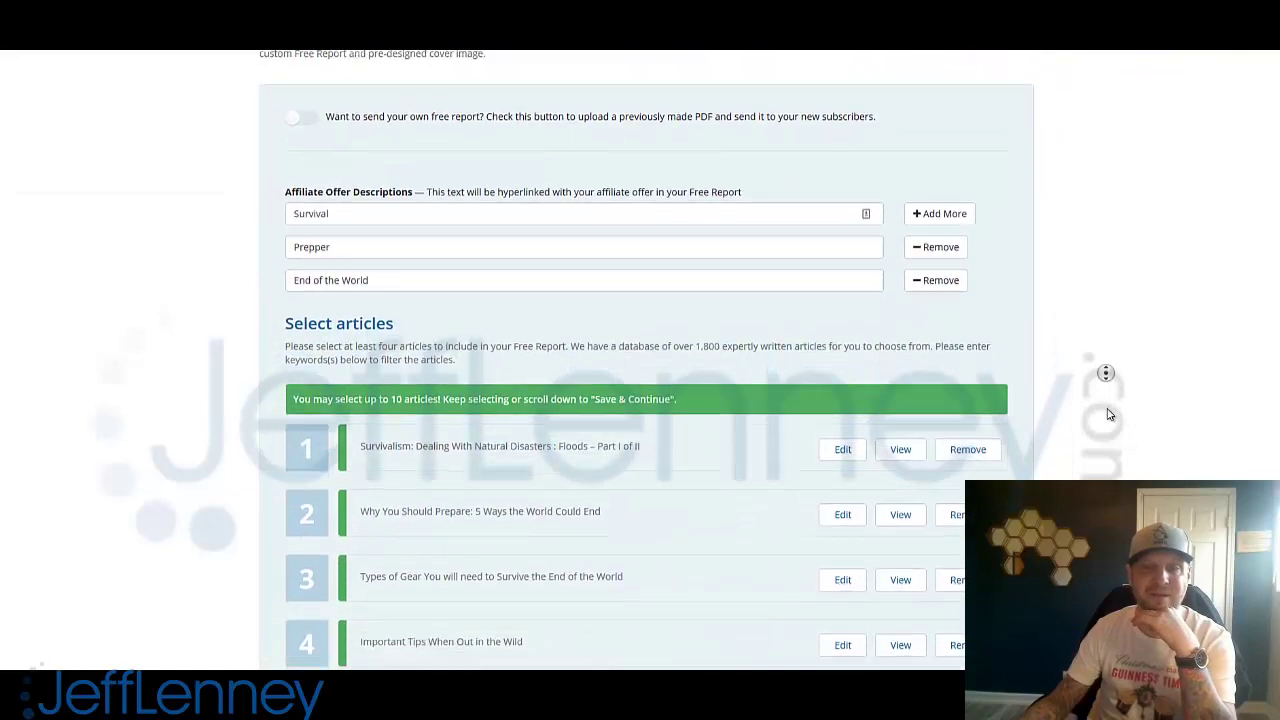
left_click(900, 374)
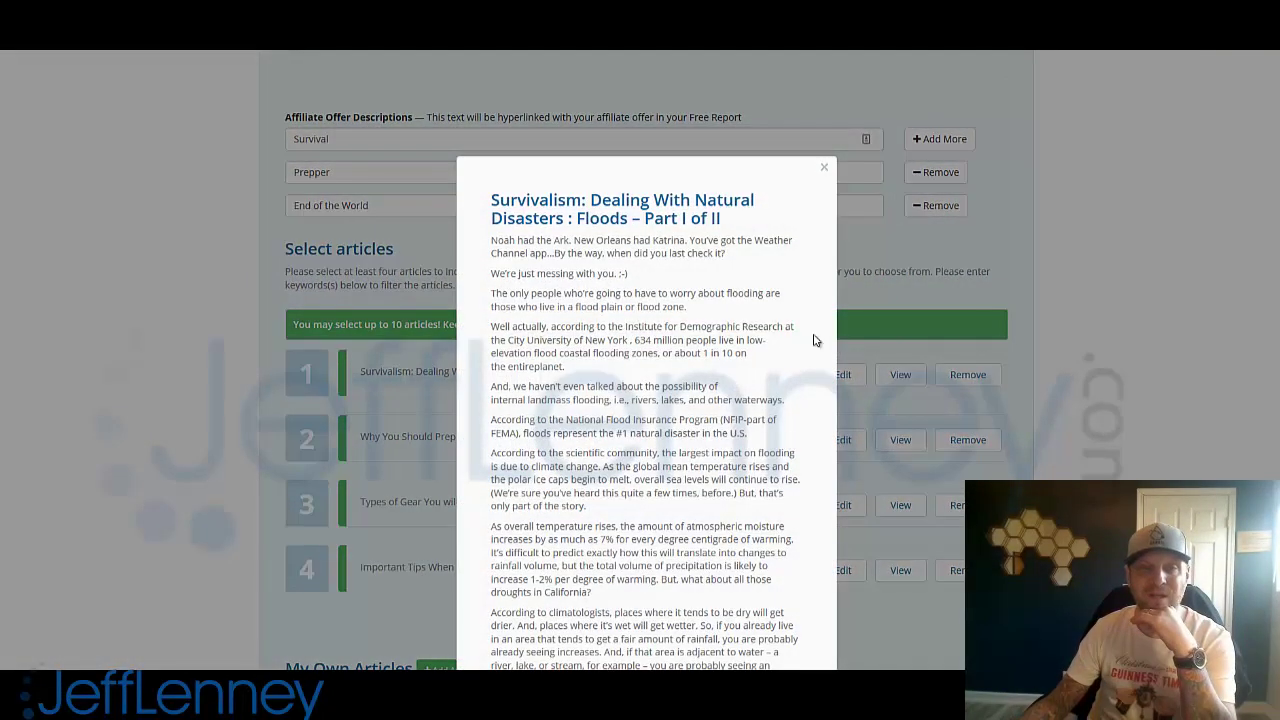
scroll(763, 330, "down", 5)
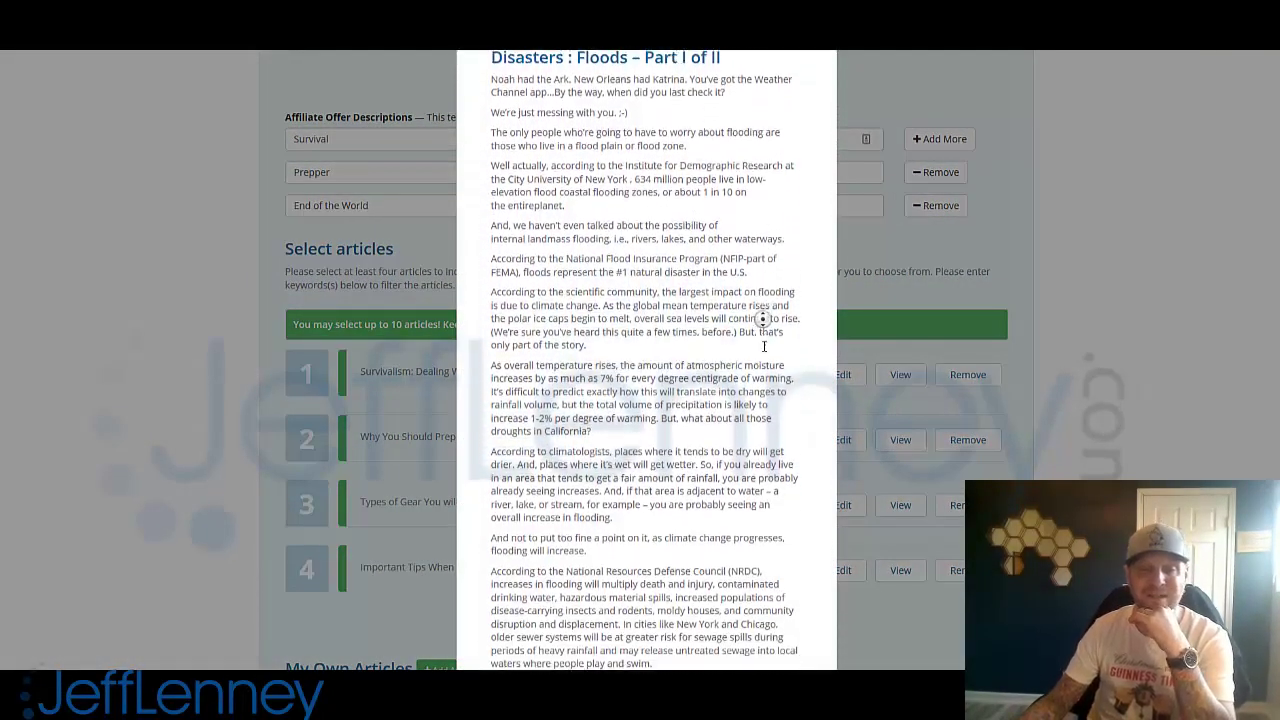
scroll(763, 330, "down", 10)
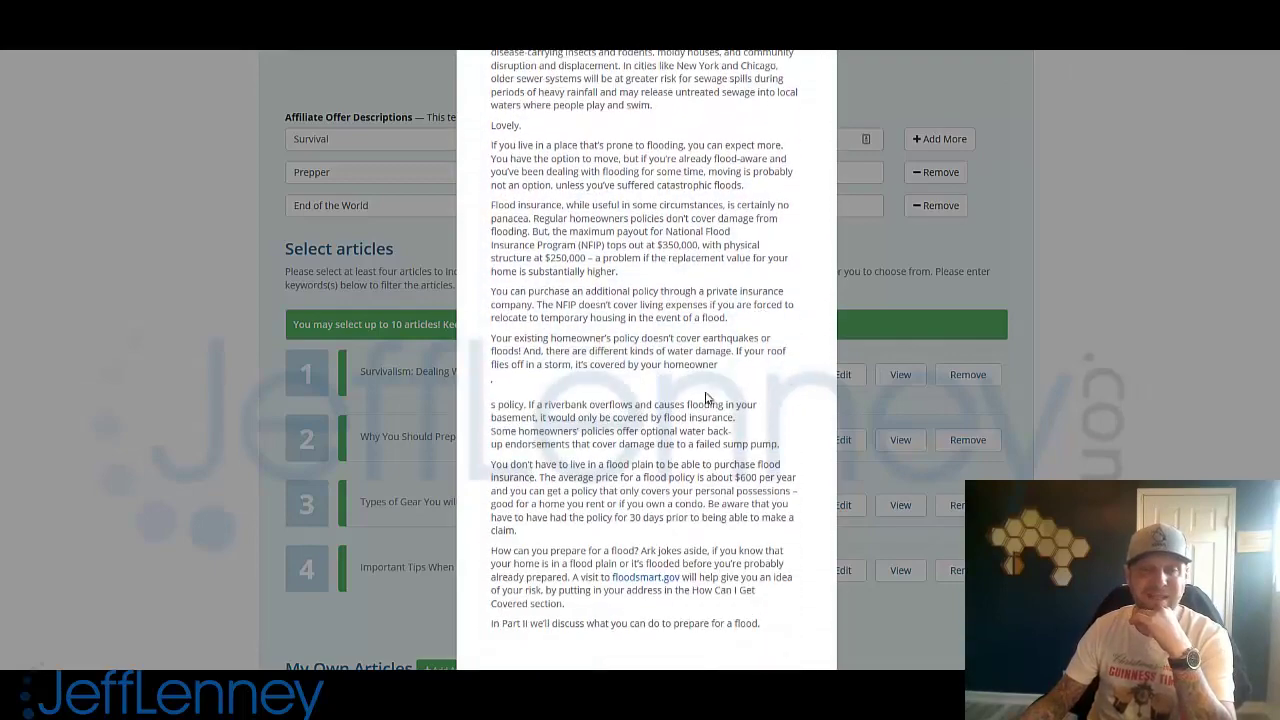
scroll(178, 390, "up", 15)
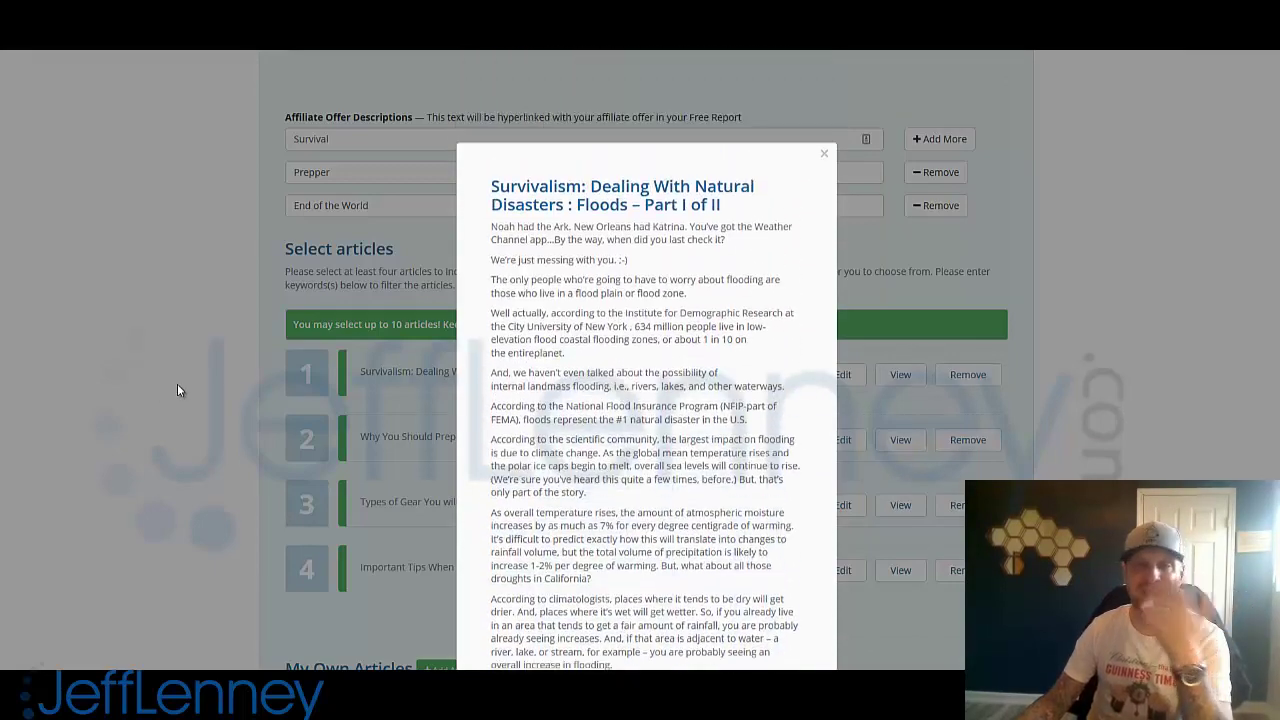
left_click(824, 168)
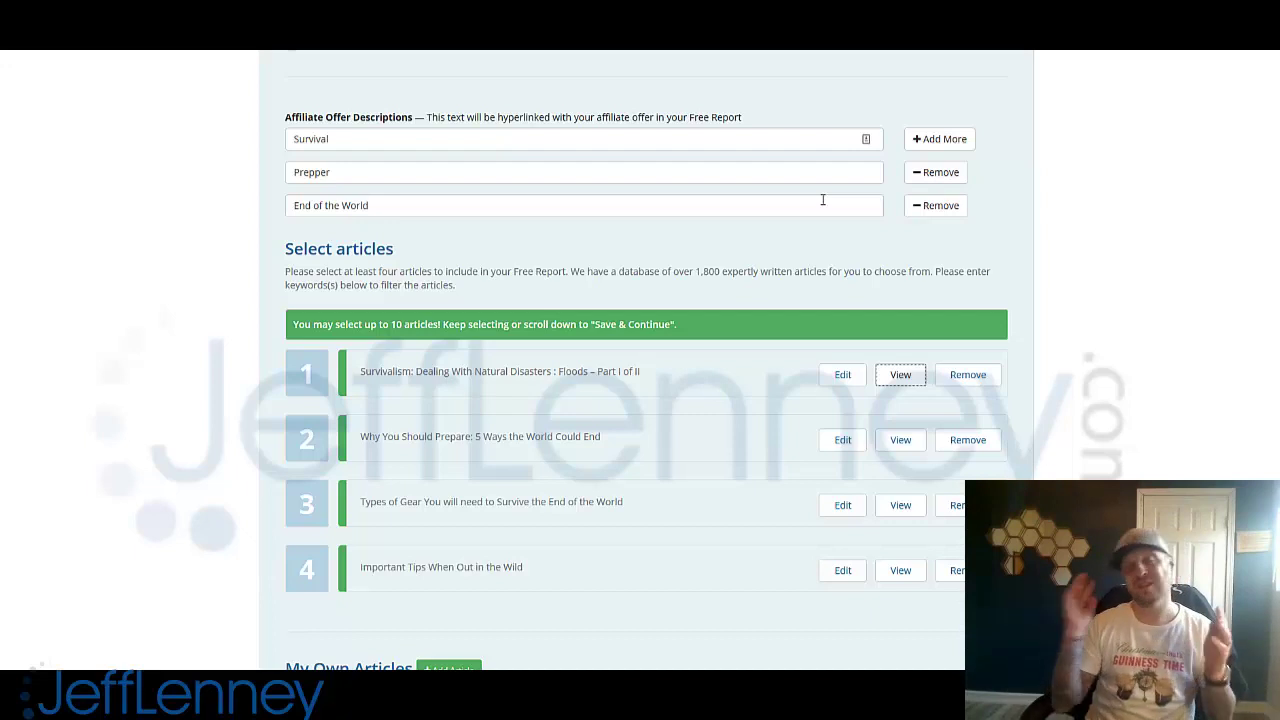
Step: Go to the Funnel Design step and open the Original opt-in page in the page editor
scroll(567, 236, "up", 3)
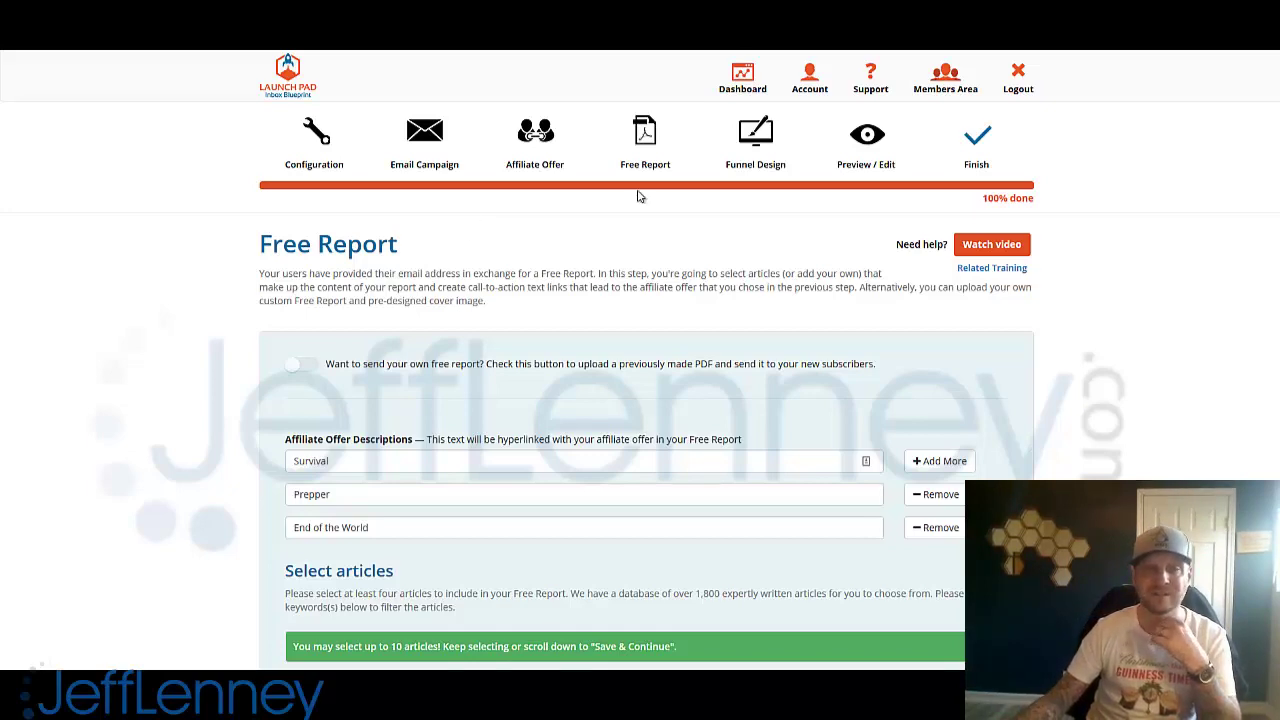
left_click(755, 163)
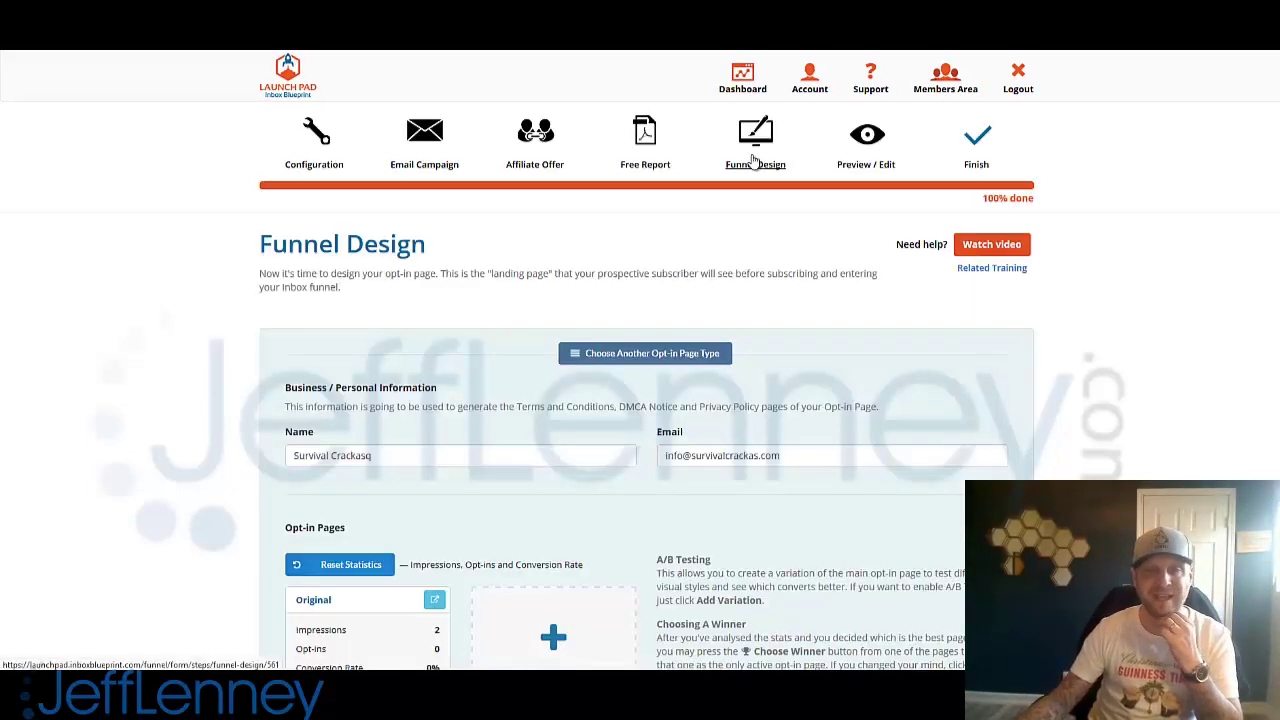
scroll(180, 345, "down", 4)
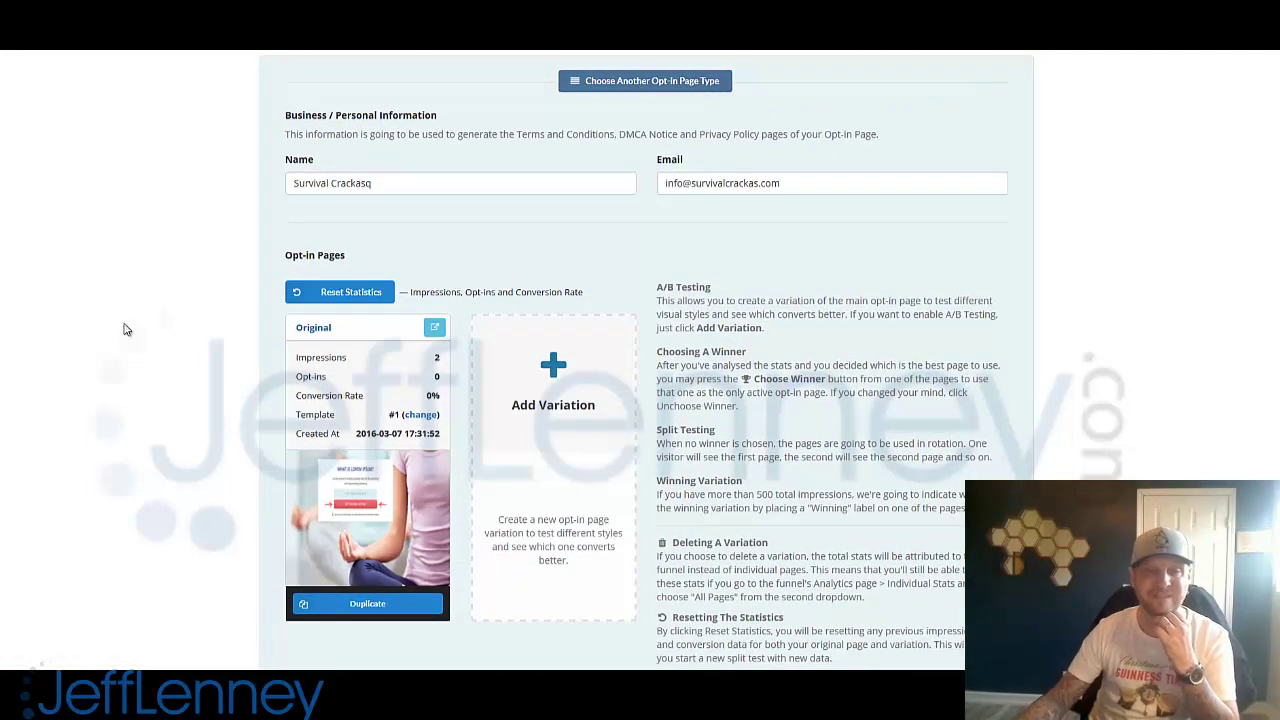
mouse_move(365, 410)
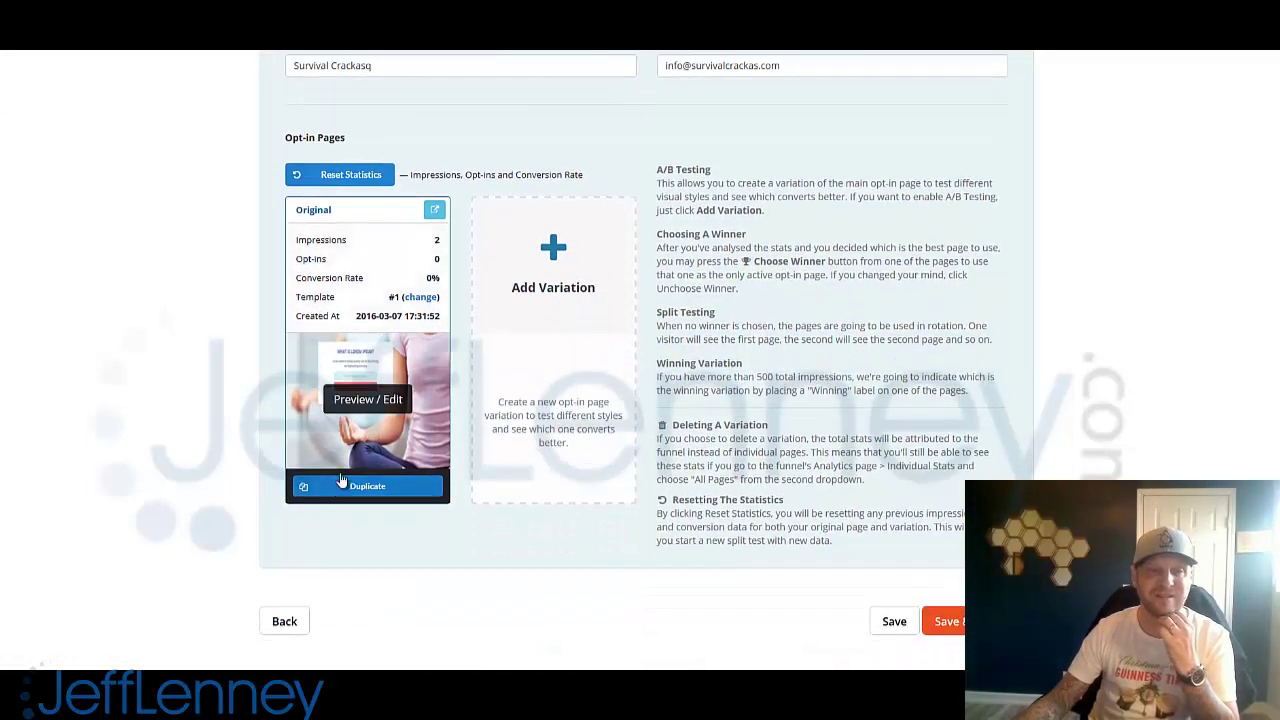
left_click(364, 405)
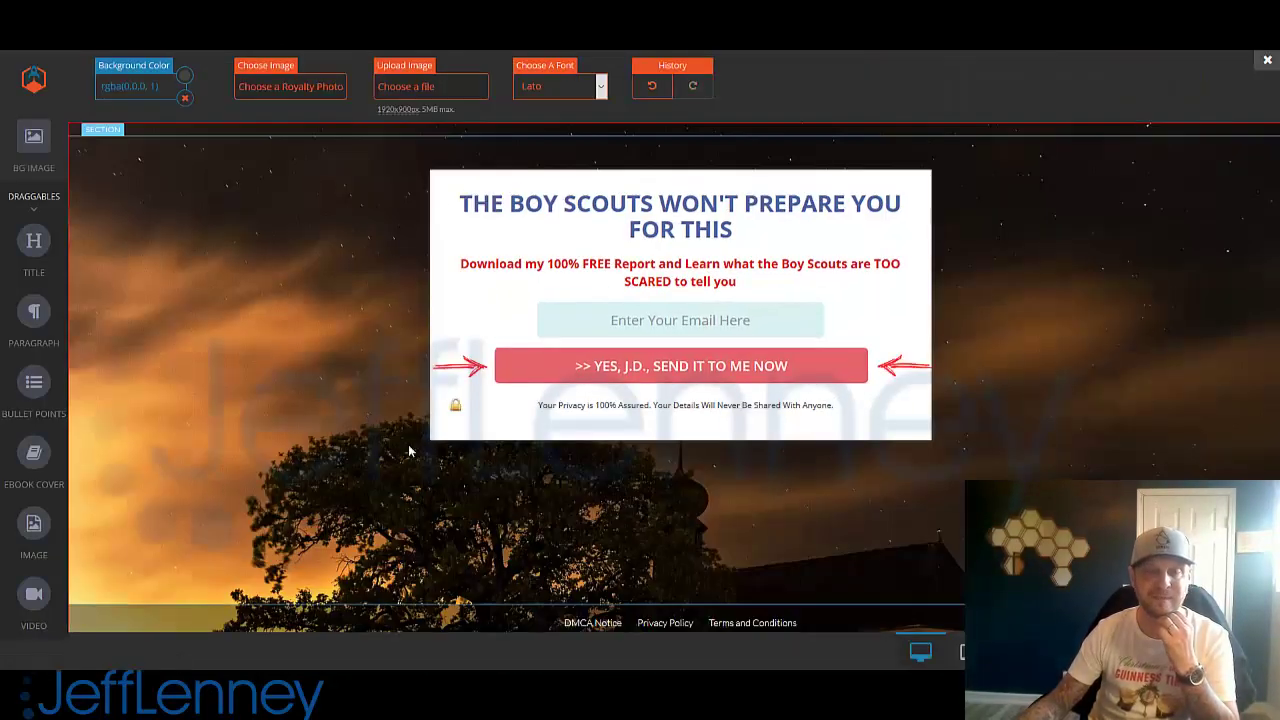
Step: Inspect the style settings of the opt-in page's section and red submit button, then leave the page editor
left_click(326, 300)
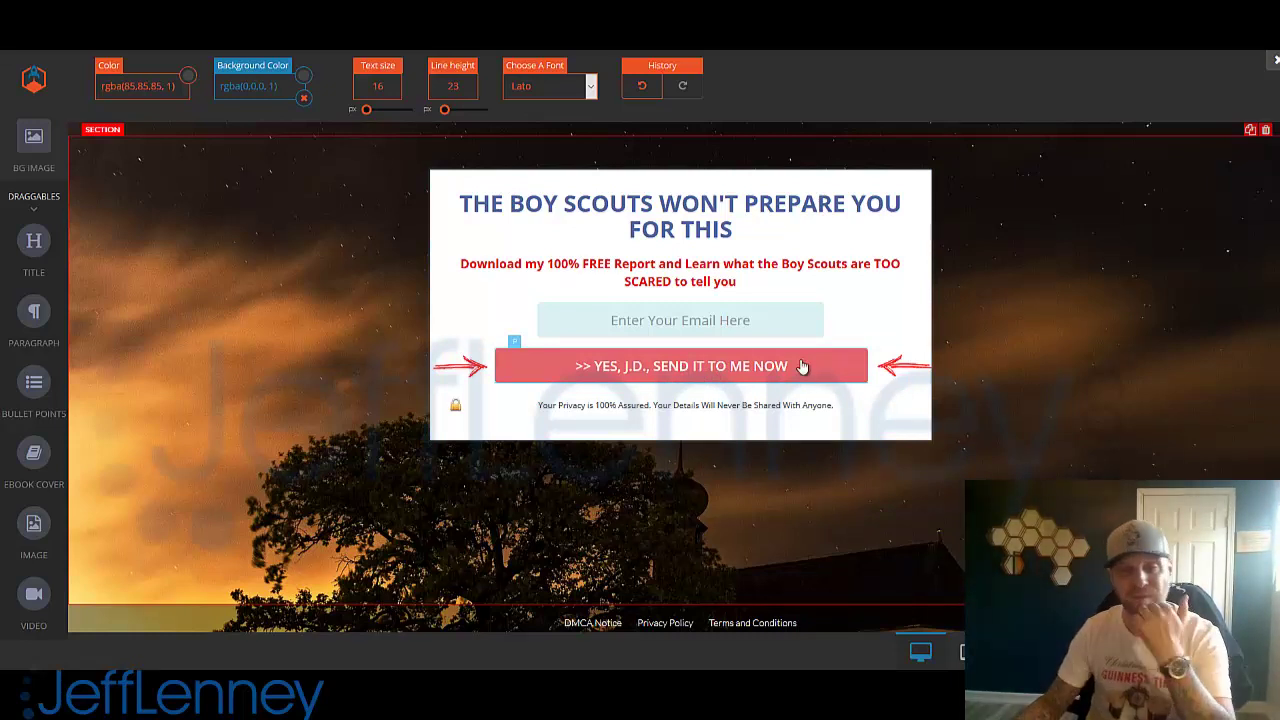
left_click(696, 371)
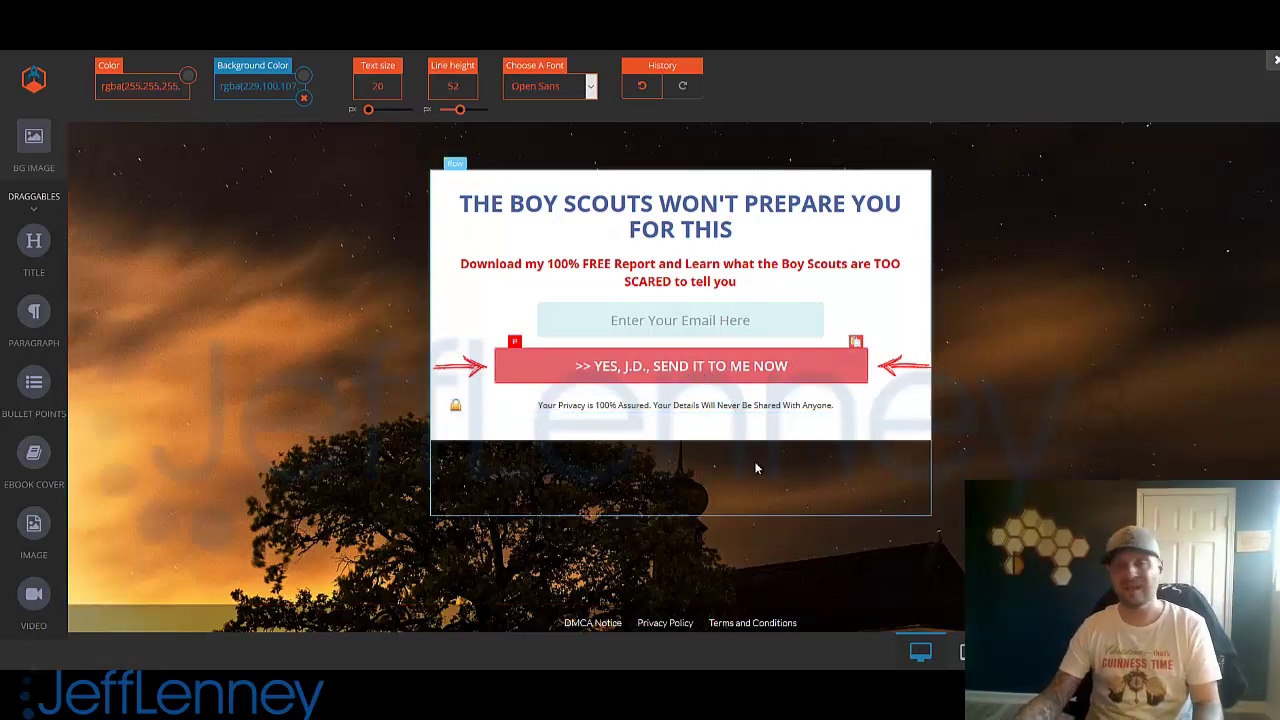
left_click(801, 548)
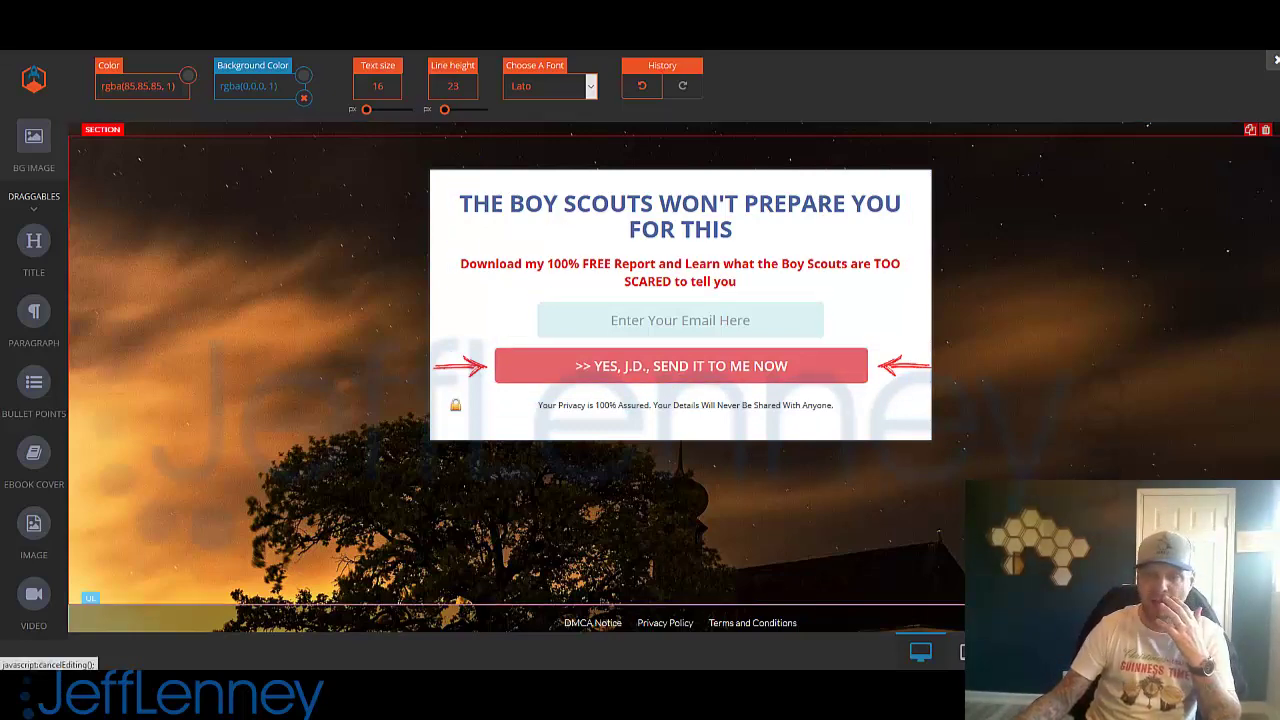
left_click(90, 598)
left_click(777, 127)
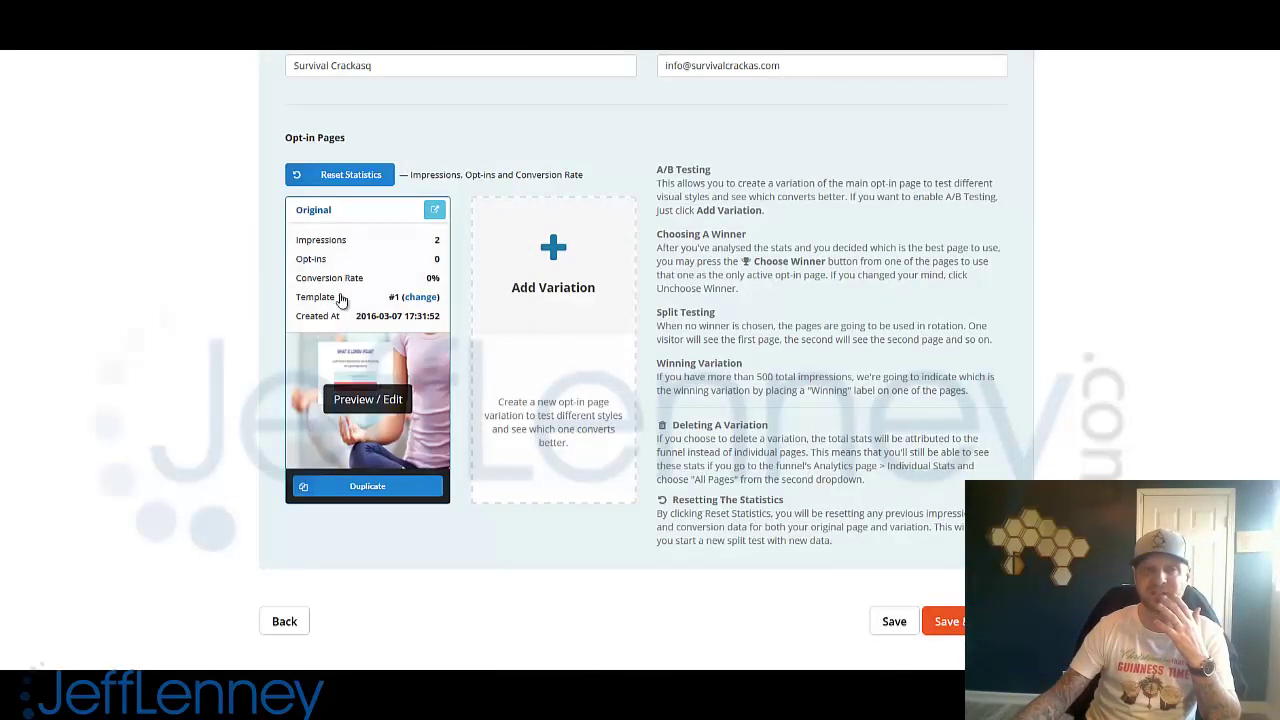
Step: Reopen the Original opt-in page in the editor and preview its tablet and phone layouts
left_click(369, 405)
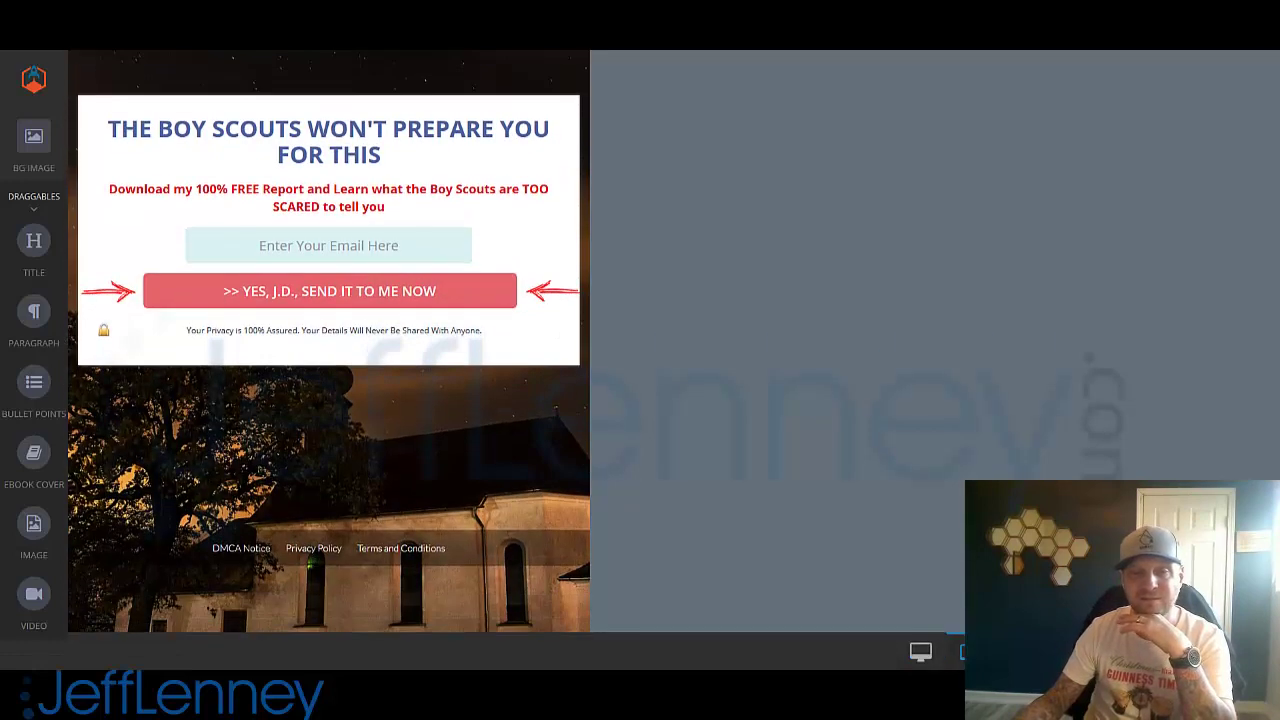
left_click(1014, 652)
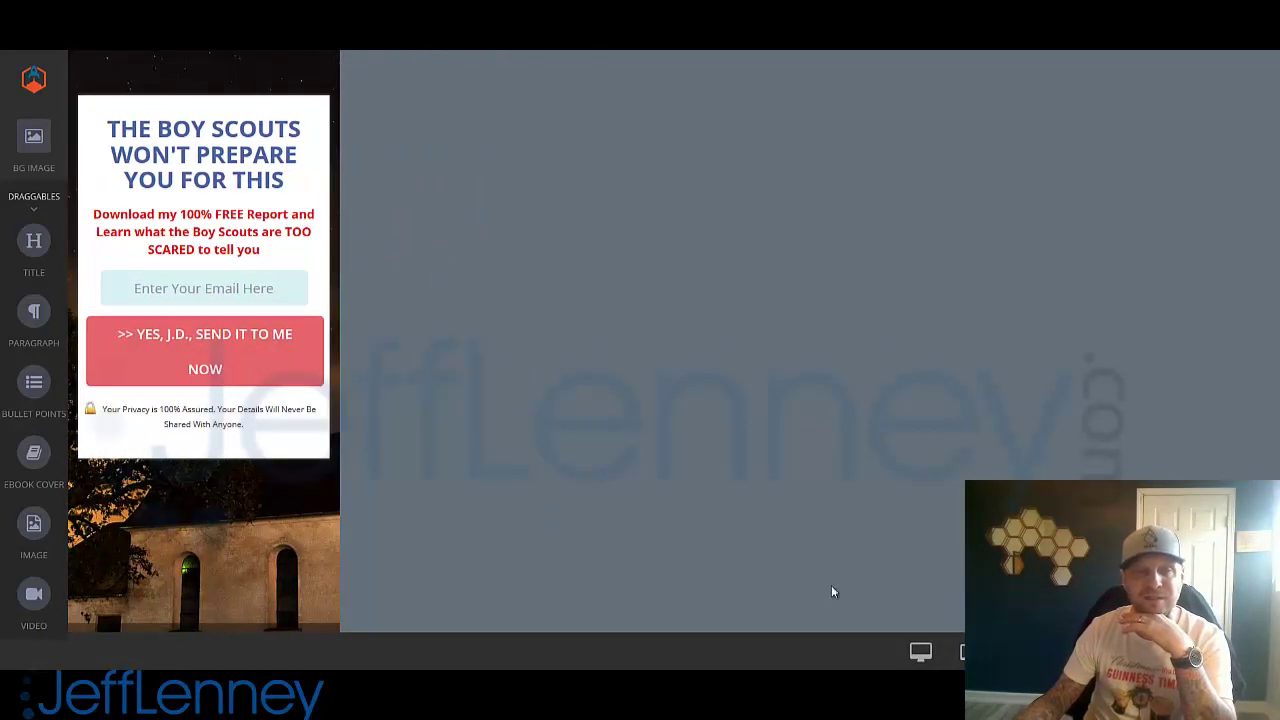
scroll(227, 591, "down", 1)
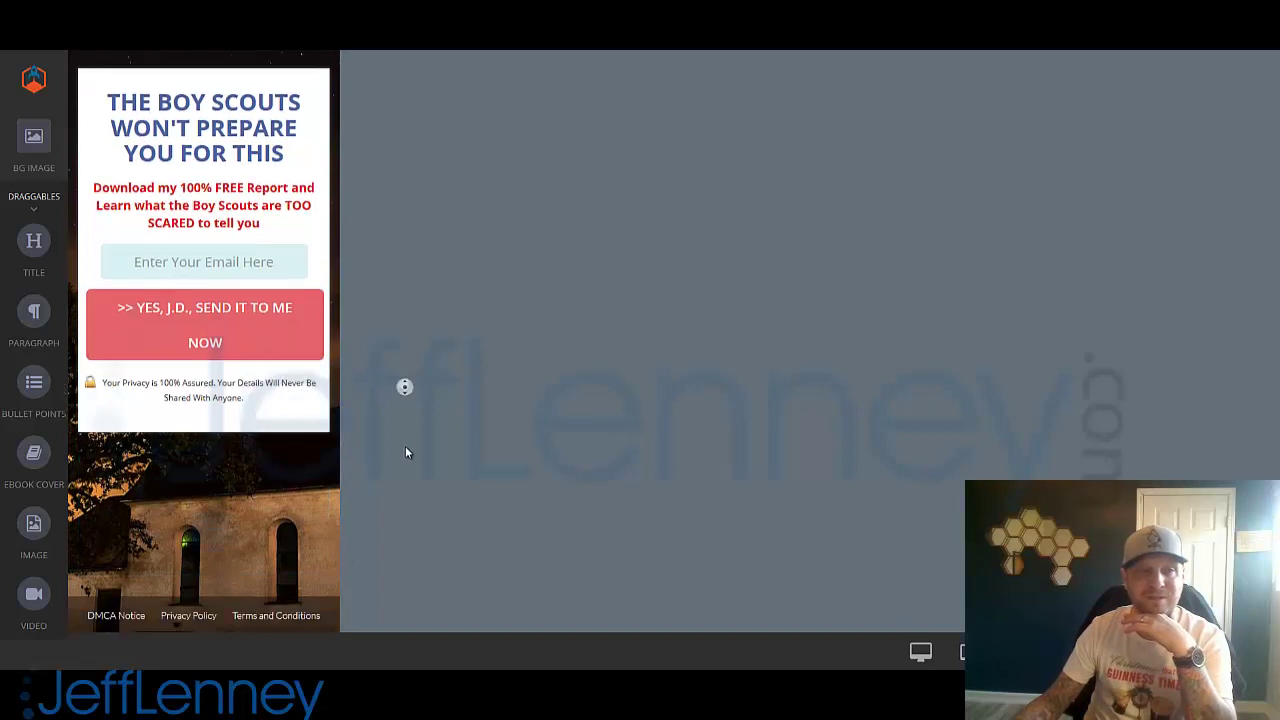
scroll(404, 451, "up", 1)
Step: Select the privacy note and the area around it in the phone layout to inspect their editing options
left_click(220, 496)
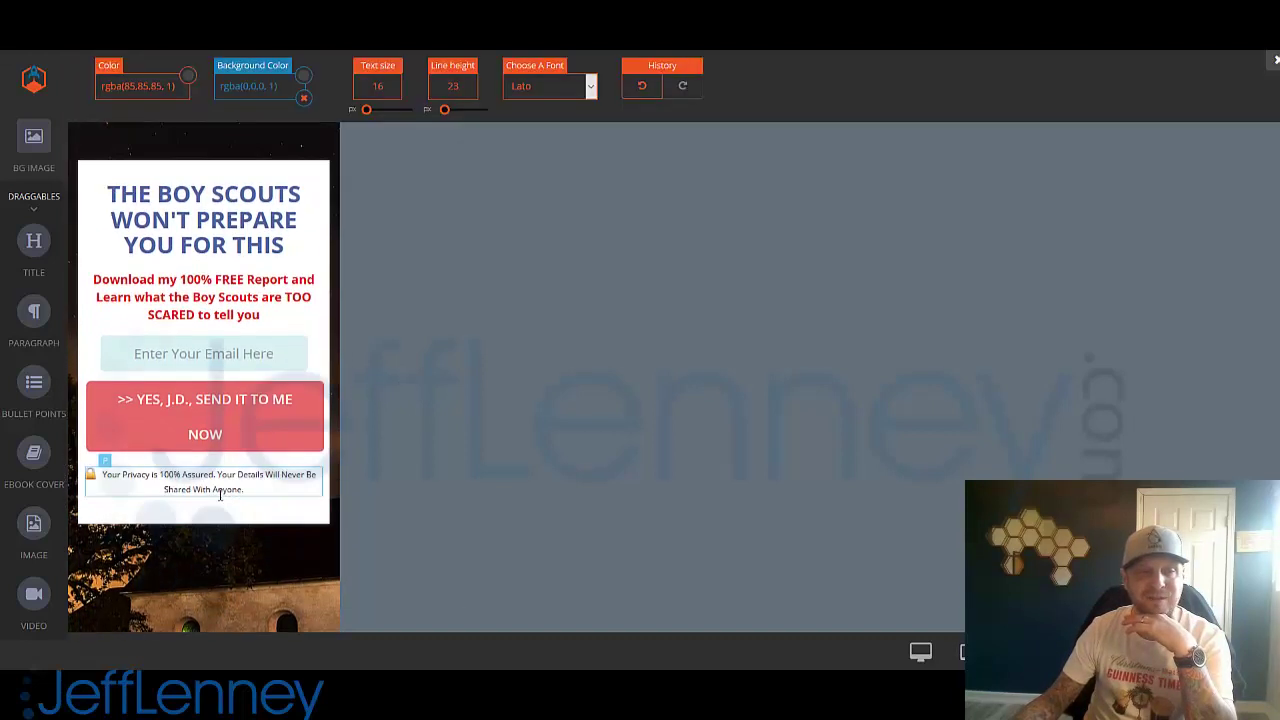
scroll(389, 474, "down", 2)
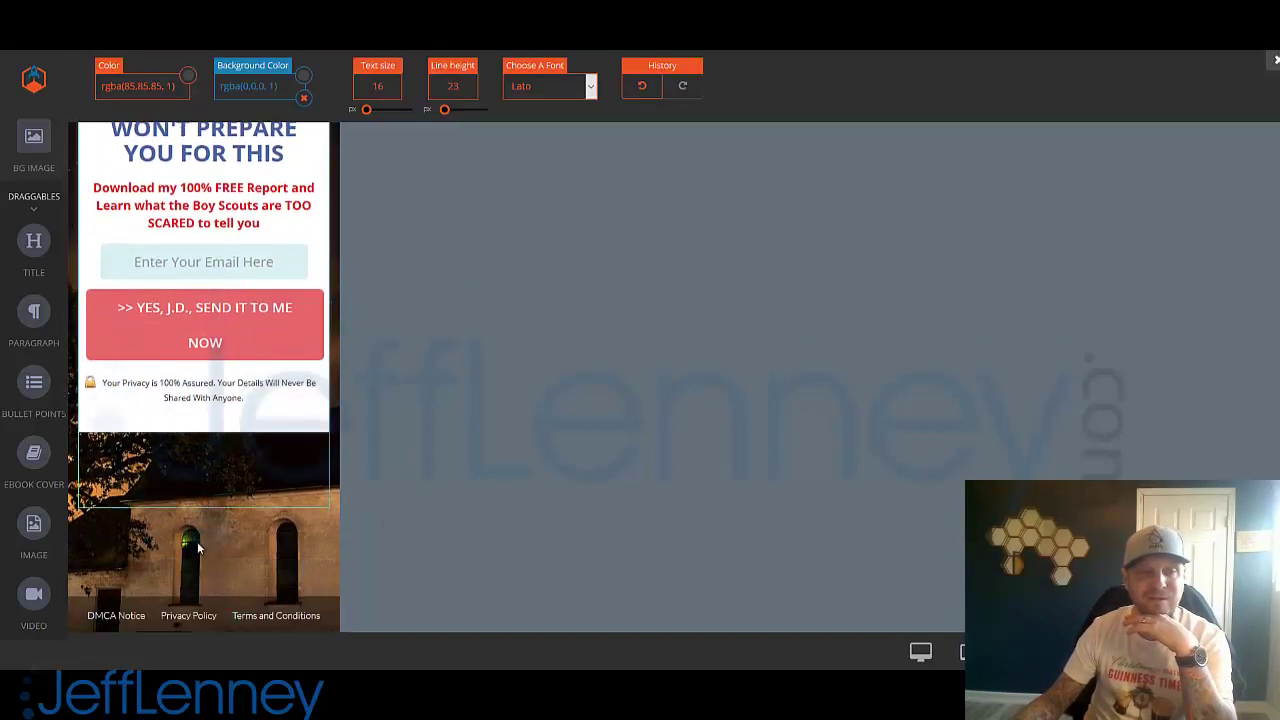
triple_click(232, 482)
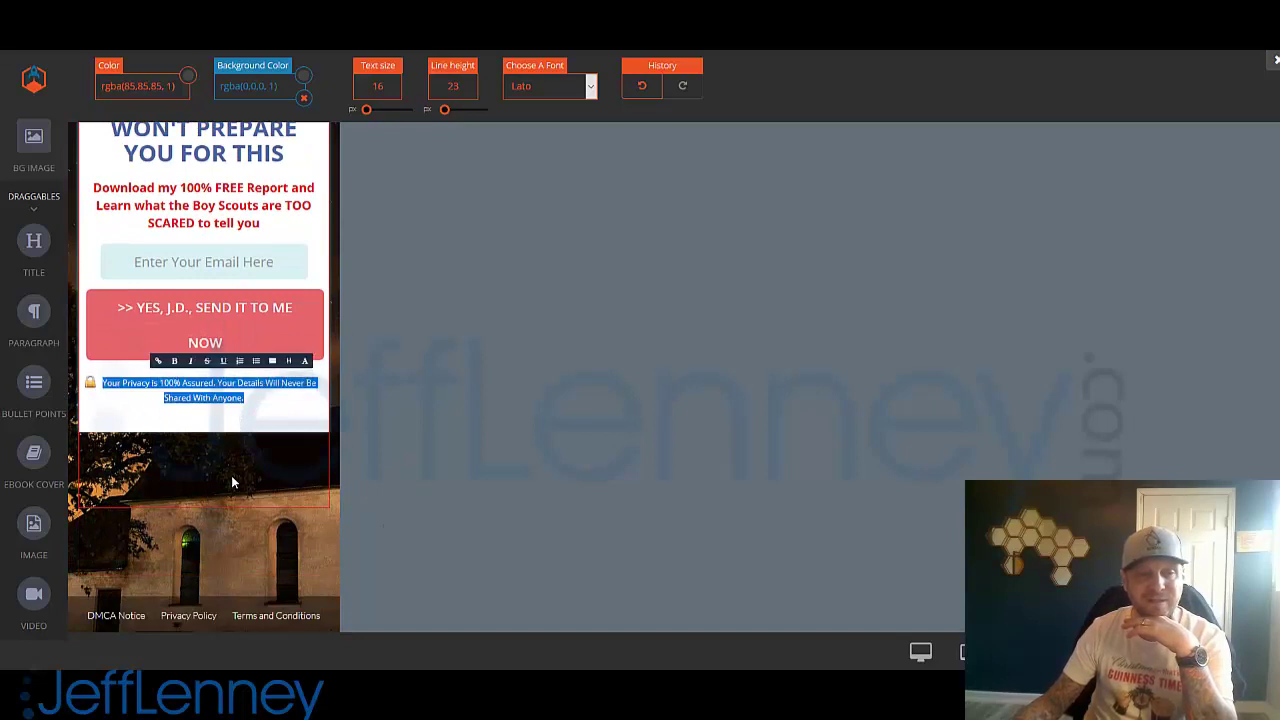
left_click(231, 475)
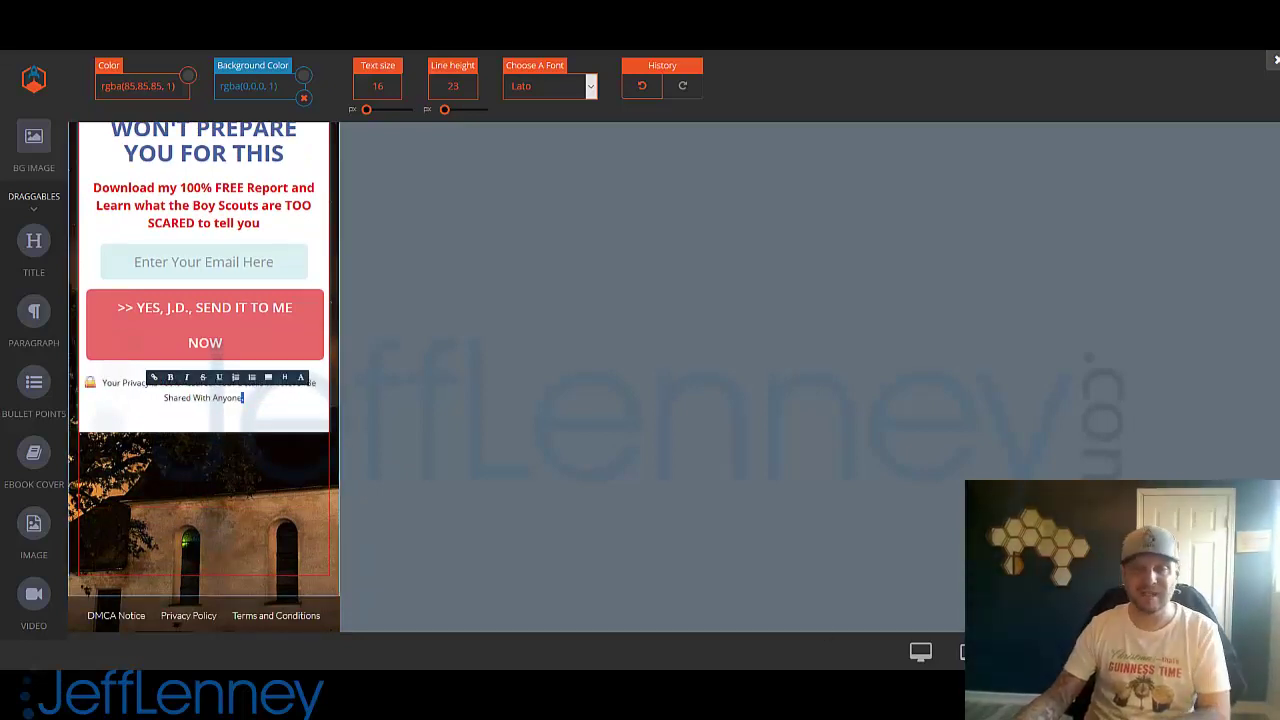
Step: Switch the opt-in page back to the desktop layout and show the page background's settings
left_click(918, 652)
scroll(651, 449, "up", 1)
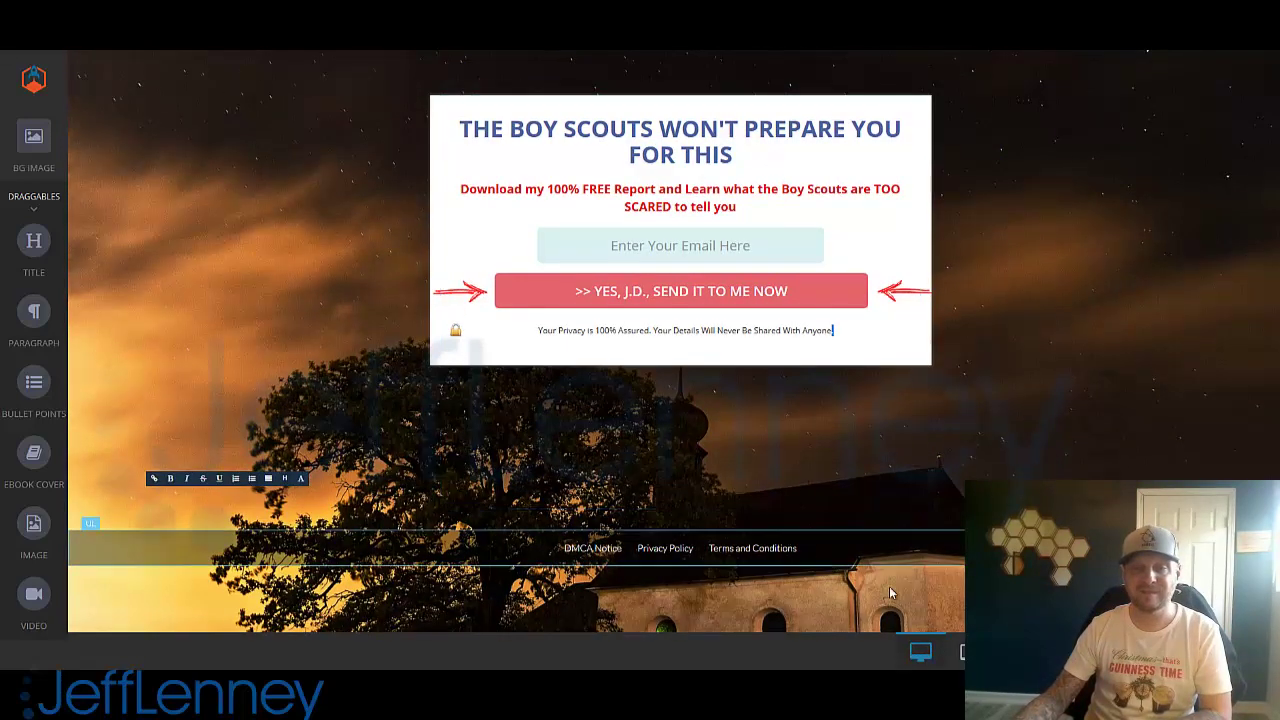
left_click(892, 592)
scroll(674, 377, "up", 1)
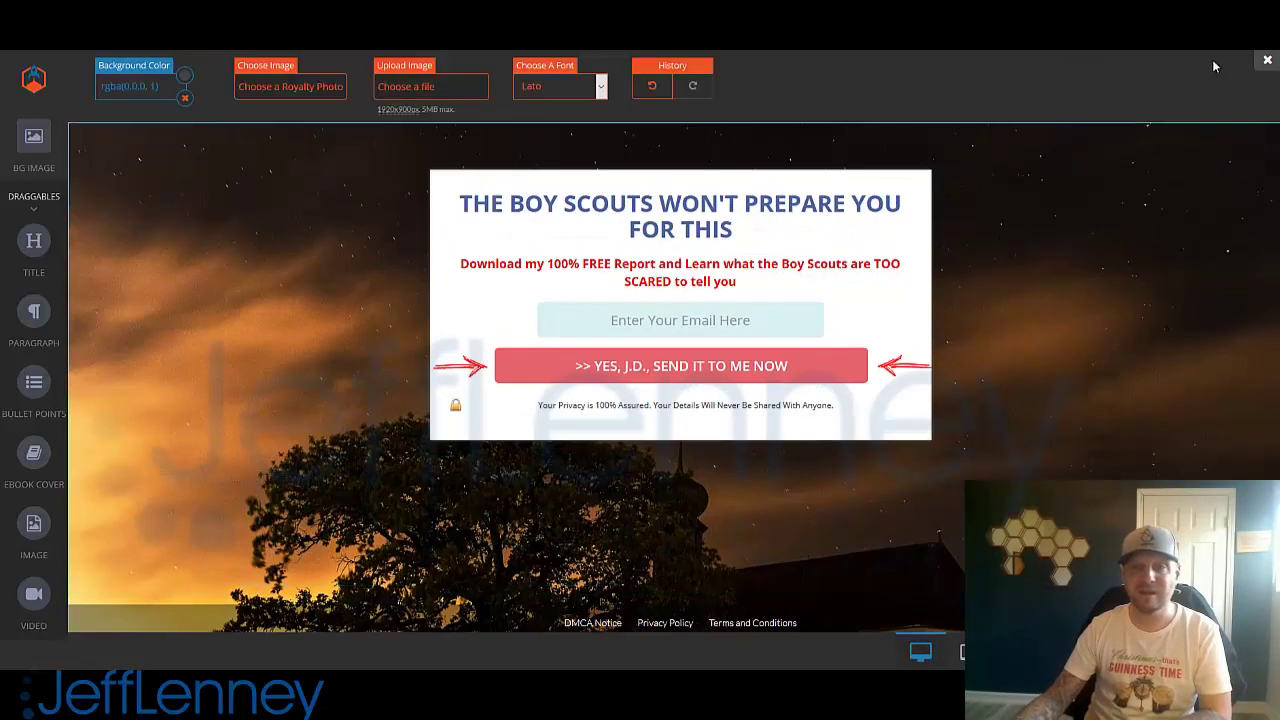
Step: Close the Original opt-in page, saving its unsaved changes, and exit the page builder
left_click(1265, 61)
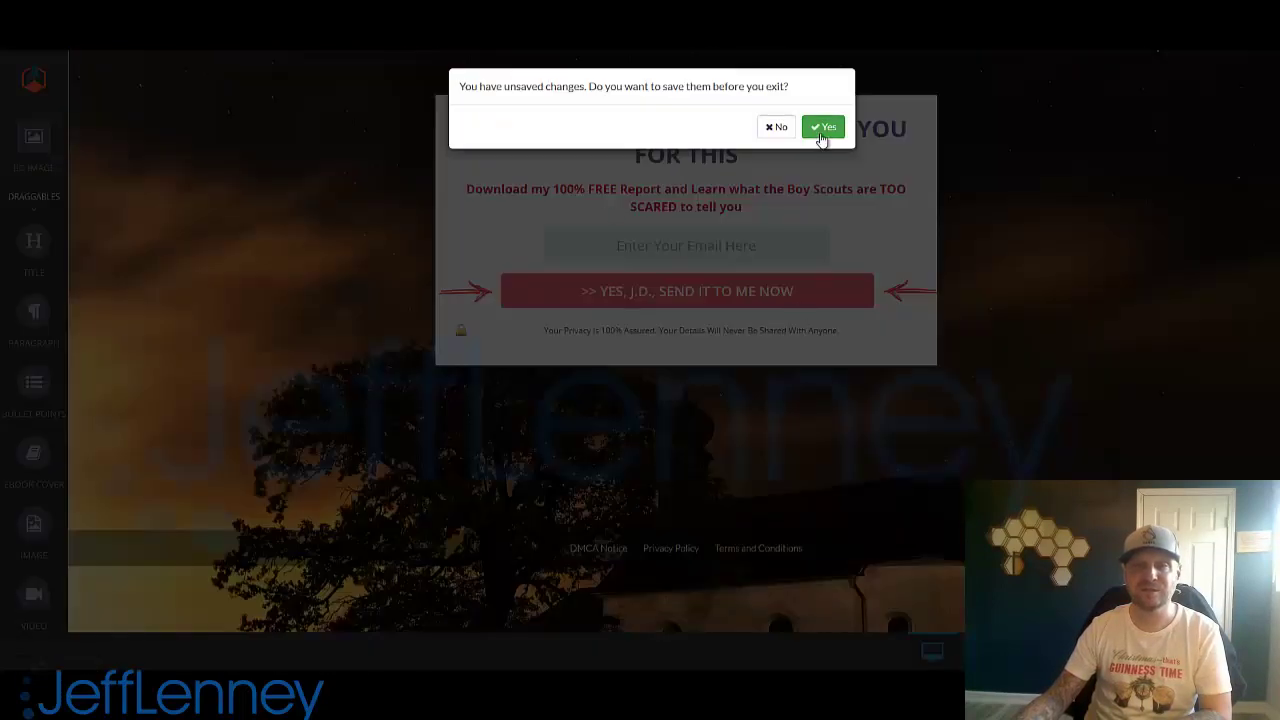
left_click(827, 128)
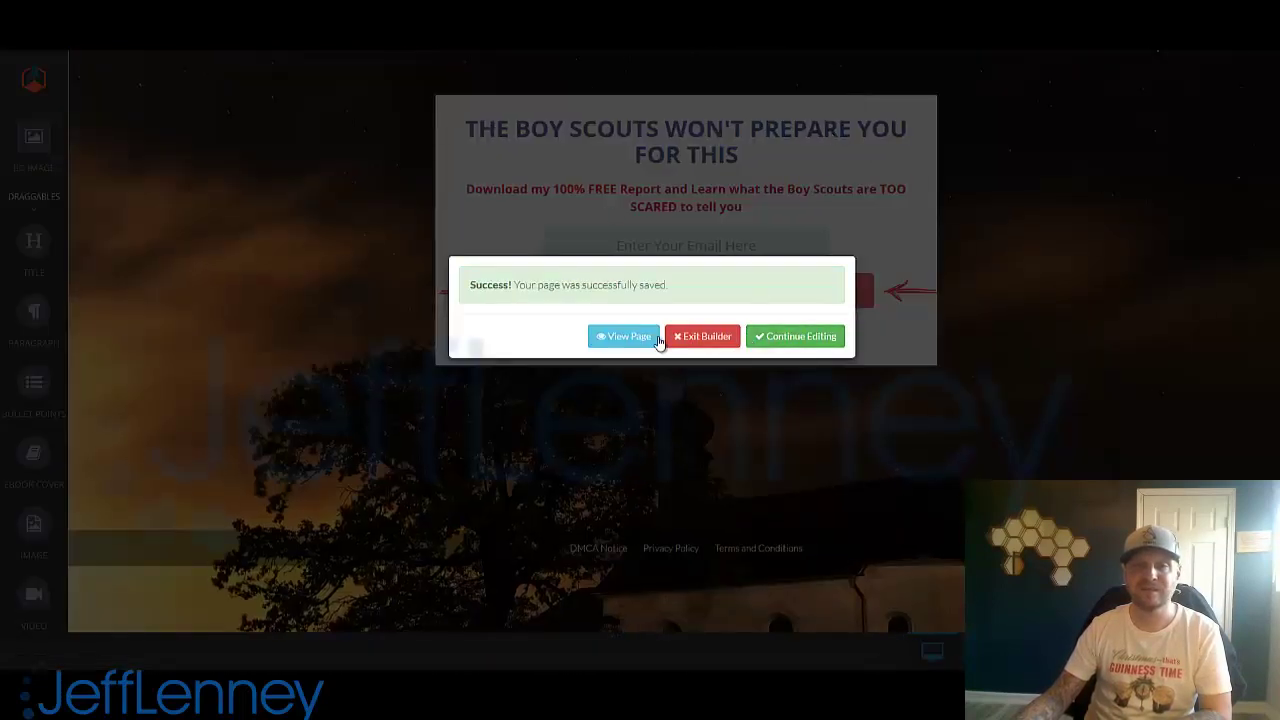
left_click(722, 343)
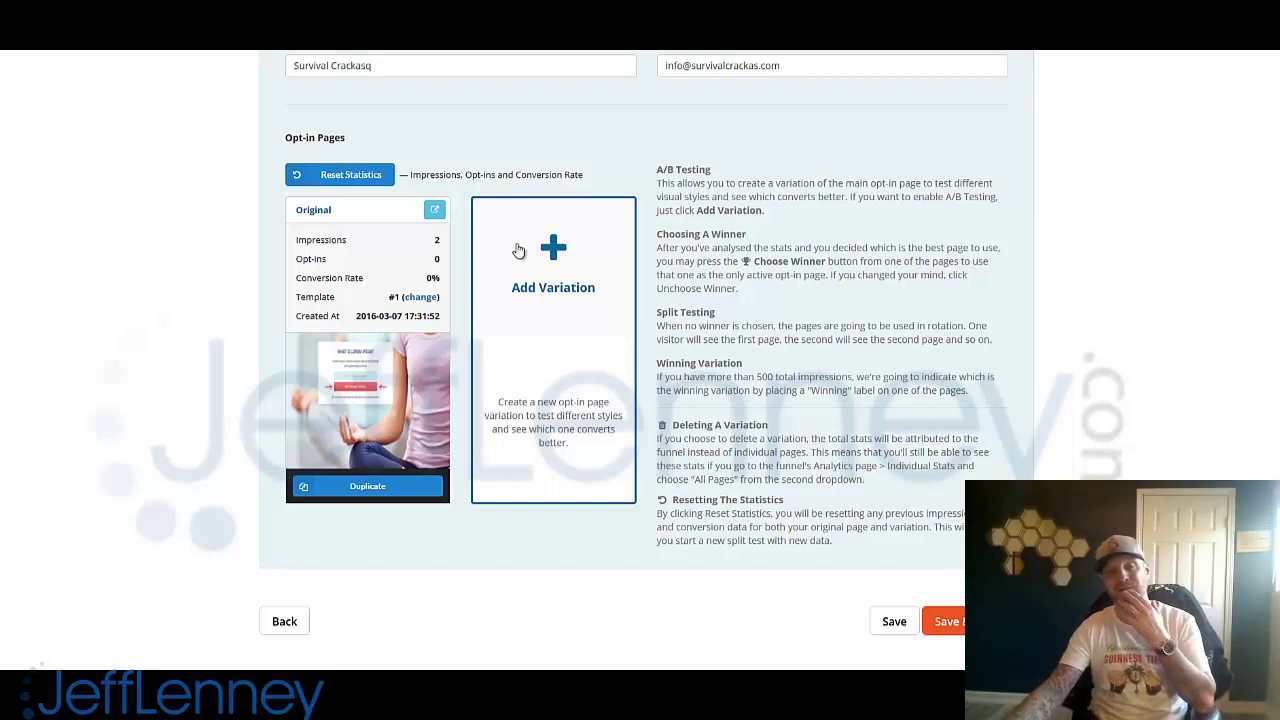
Step: Add an opt-in page variation based on the Optin 1 (2-step) template and check its button and section in the editor
left_click(521, 250)
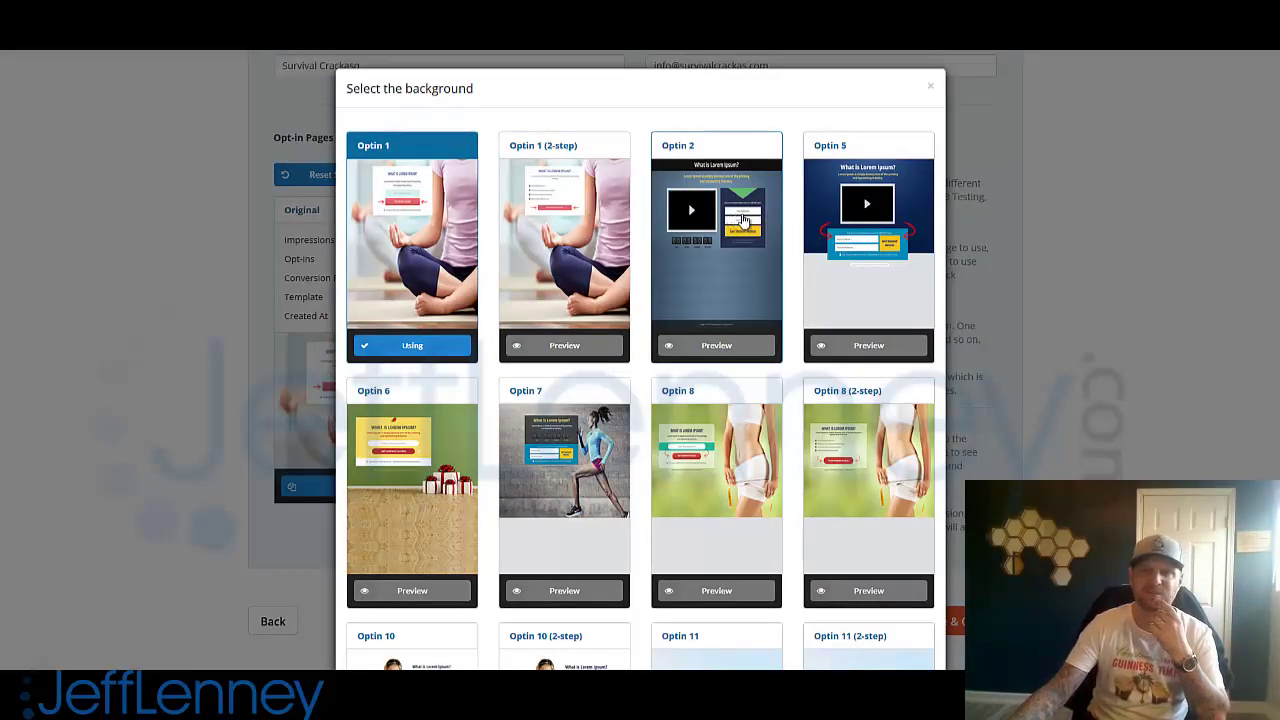
scroll(745, 279, "down", 2)
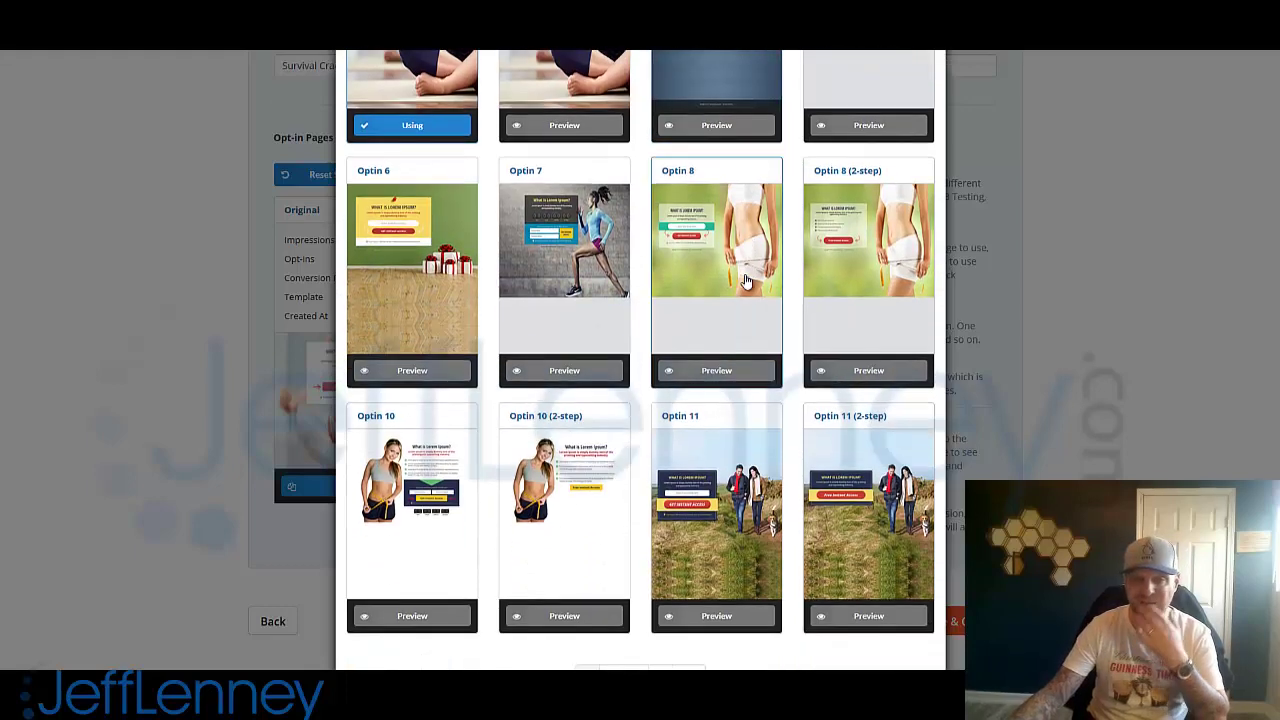
scroll(745, 281, "up", 2)
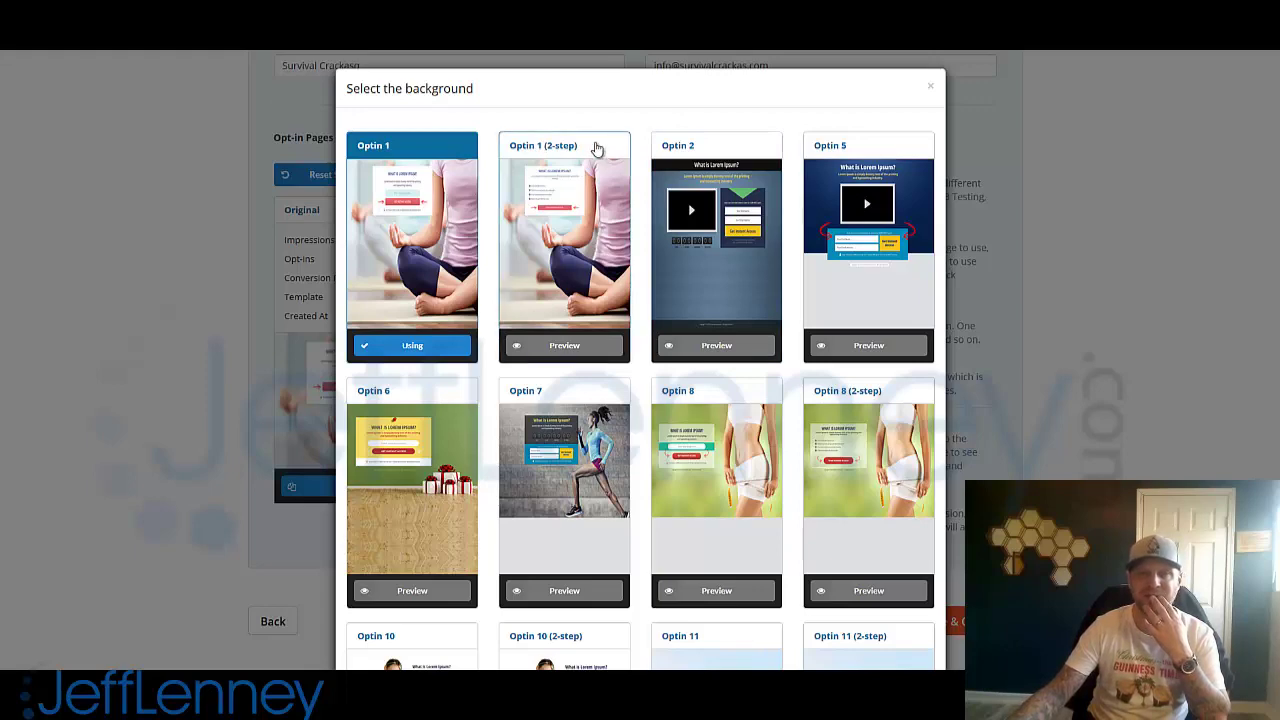
left_click(562, 347)
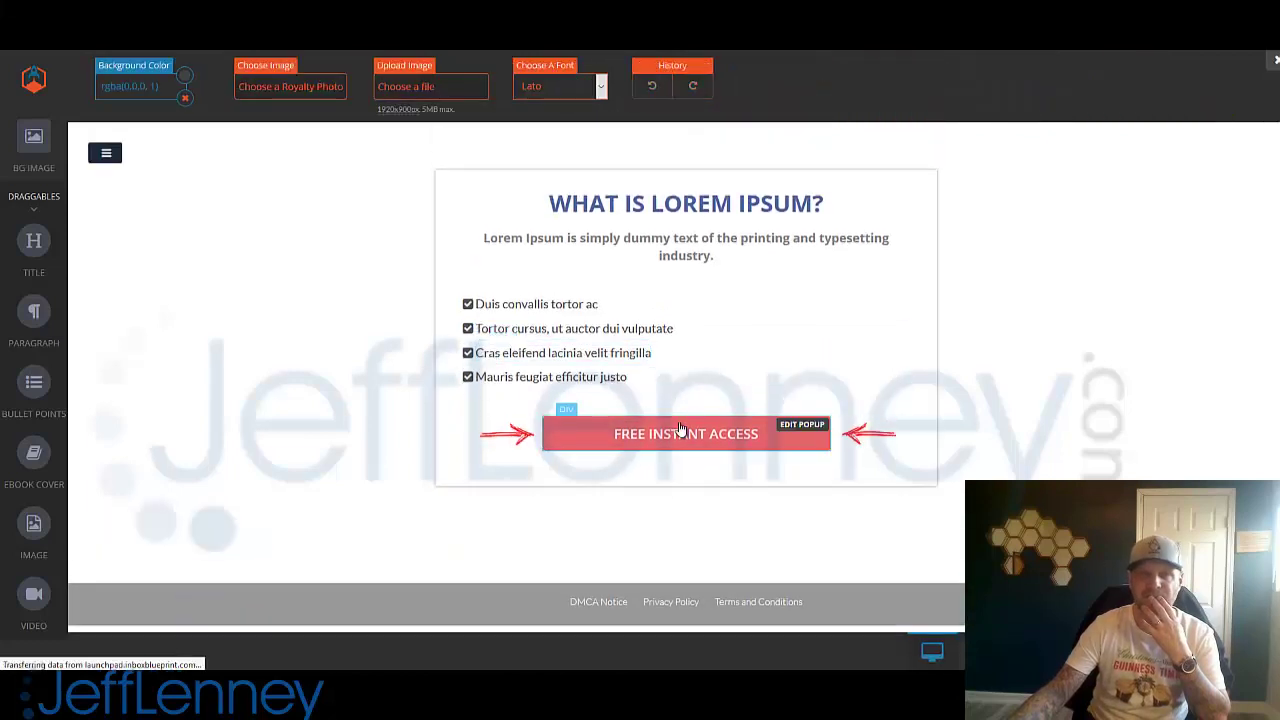
left_click(688, 440)
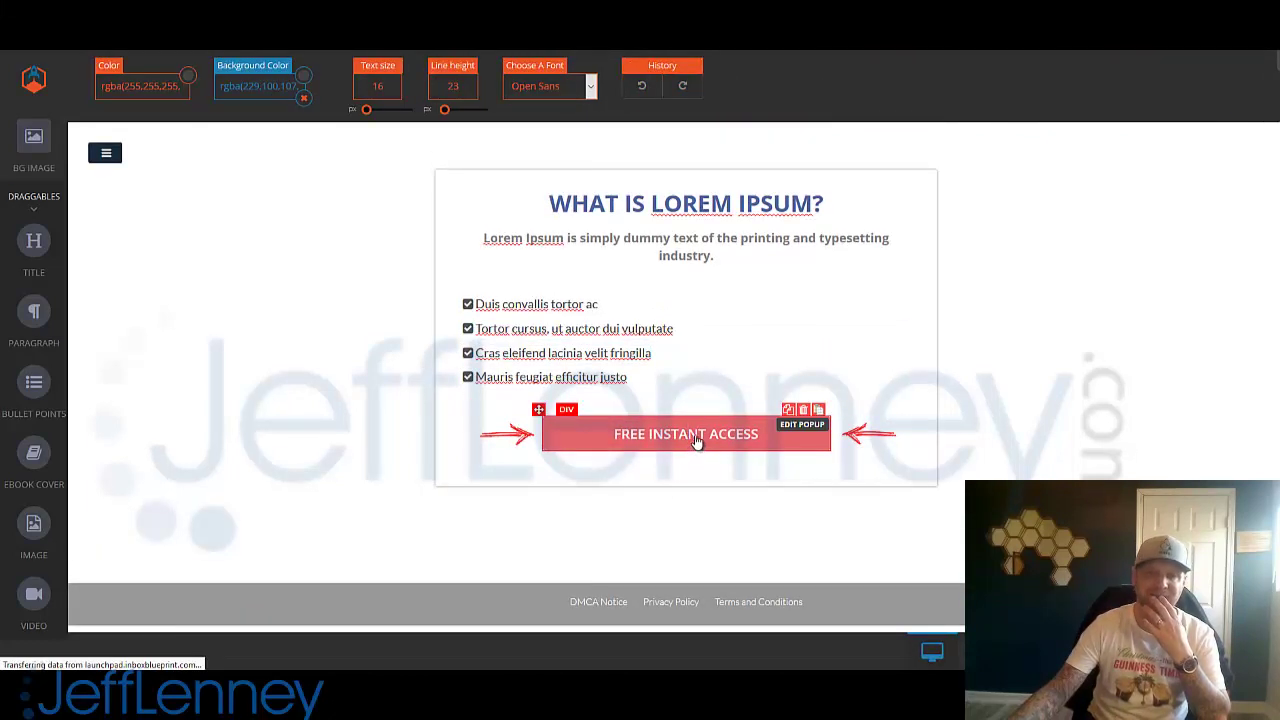
left_click(1094, 360)
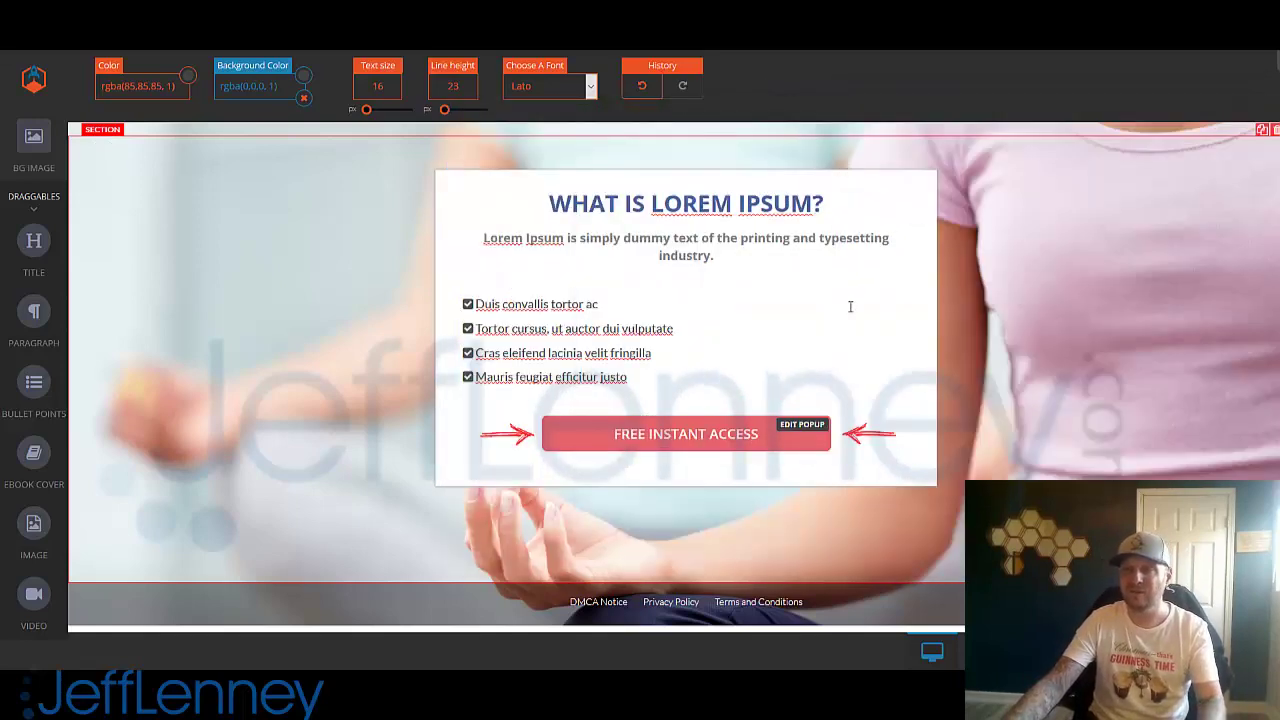
Step: Replace the variation's placeholder headline with "THE BOY SCOUTS WON'T PREPARE YOU FOR THIS"
triple_click(776, 200)
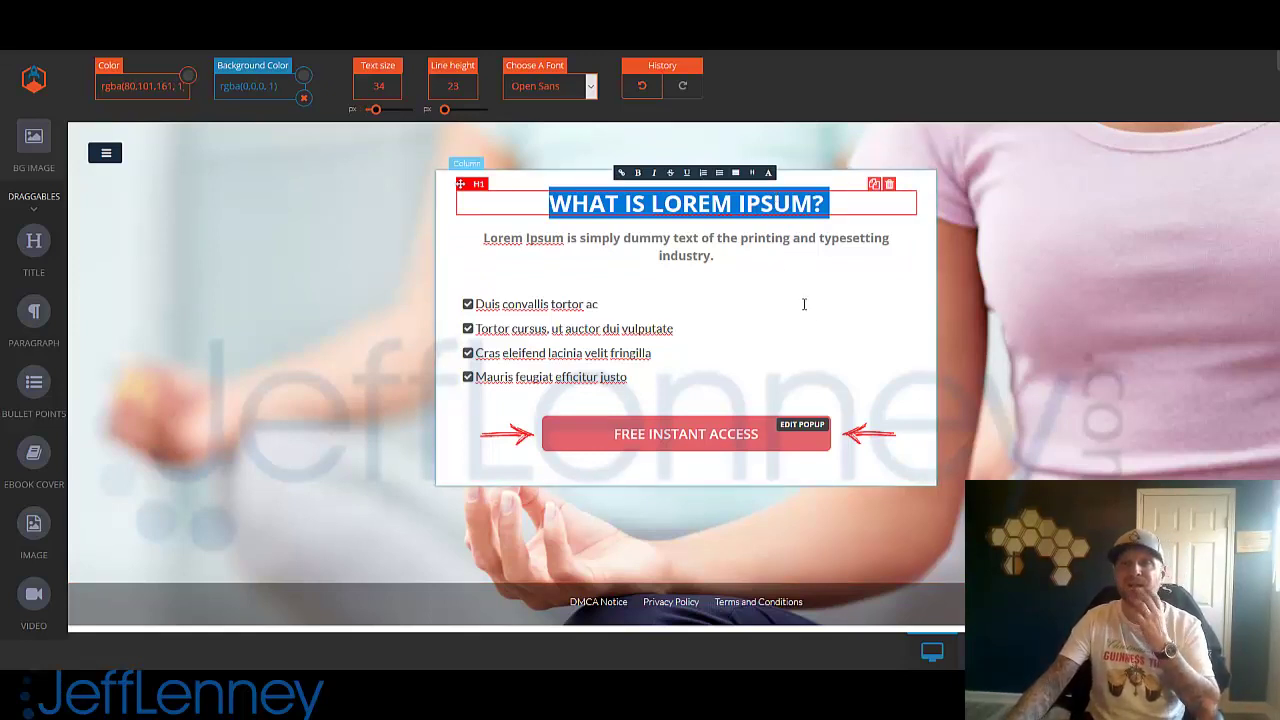
type("THE BO")
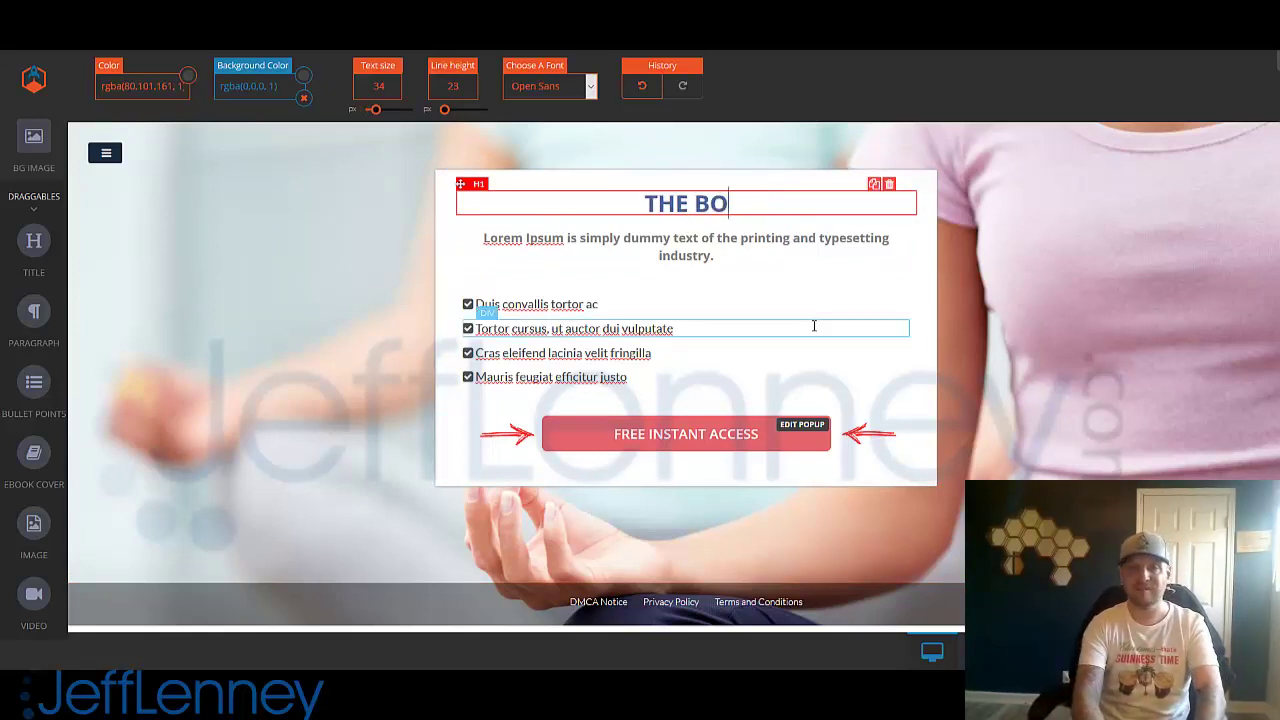
type("Y SCOUTS WON'T PR")
key("BackSpace")
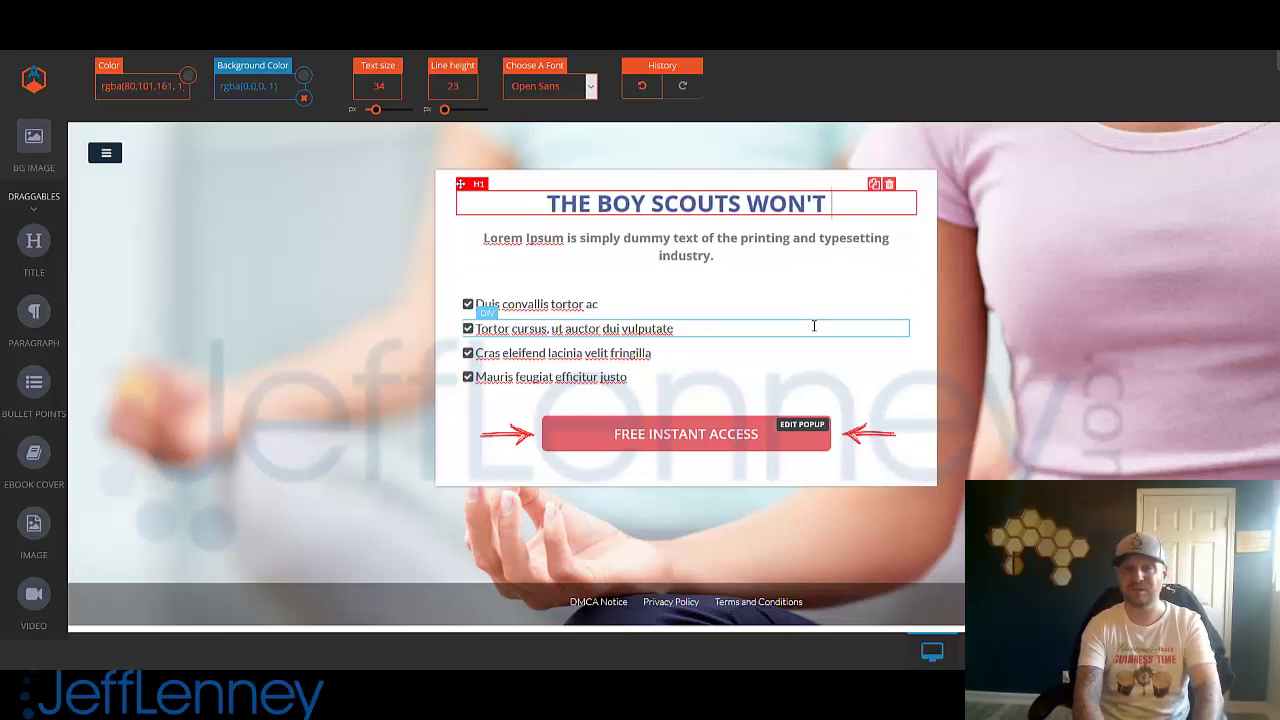
type("PREPARE YOU FOR THIS")
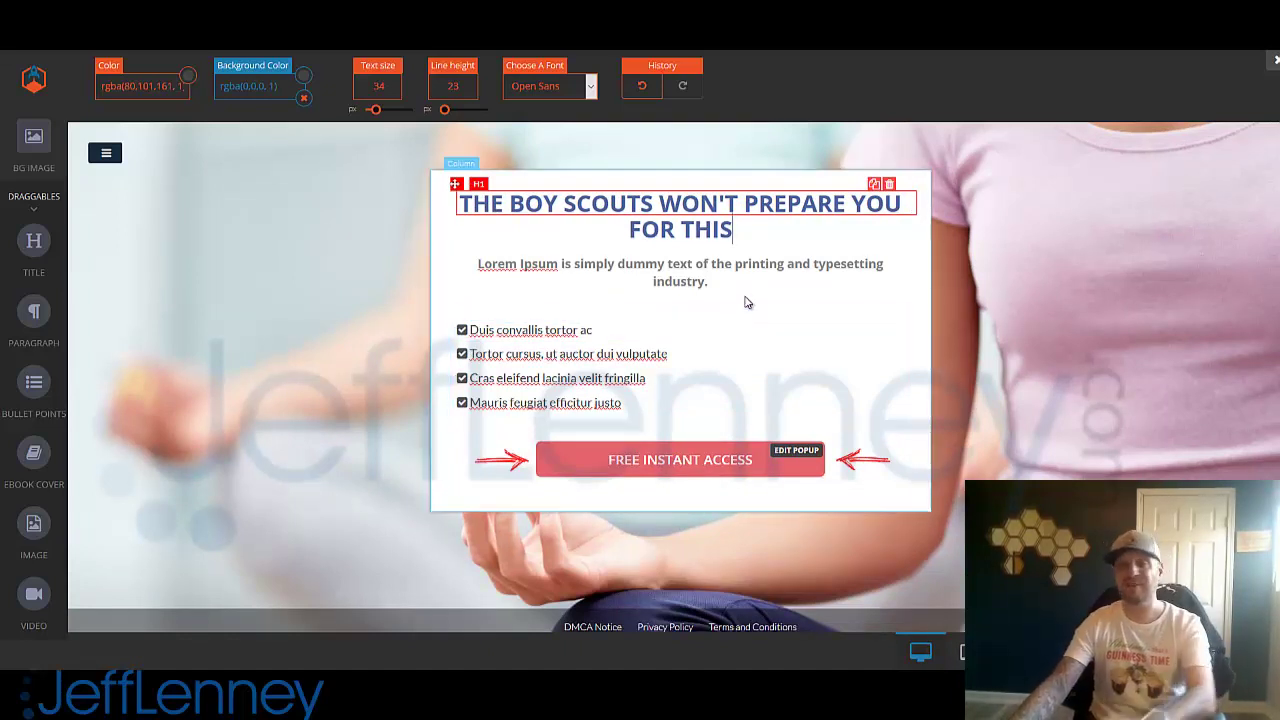
Step: Replace the placeholder subheadline with "Download my 100% Free Report & Learn What the Boy Scouts are TOO SCARED to tell you!"
left_click_drag(732, 280, 476, 266)
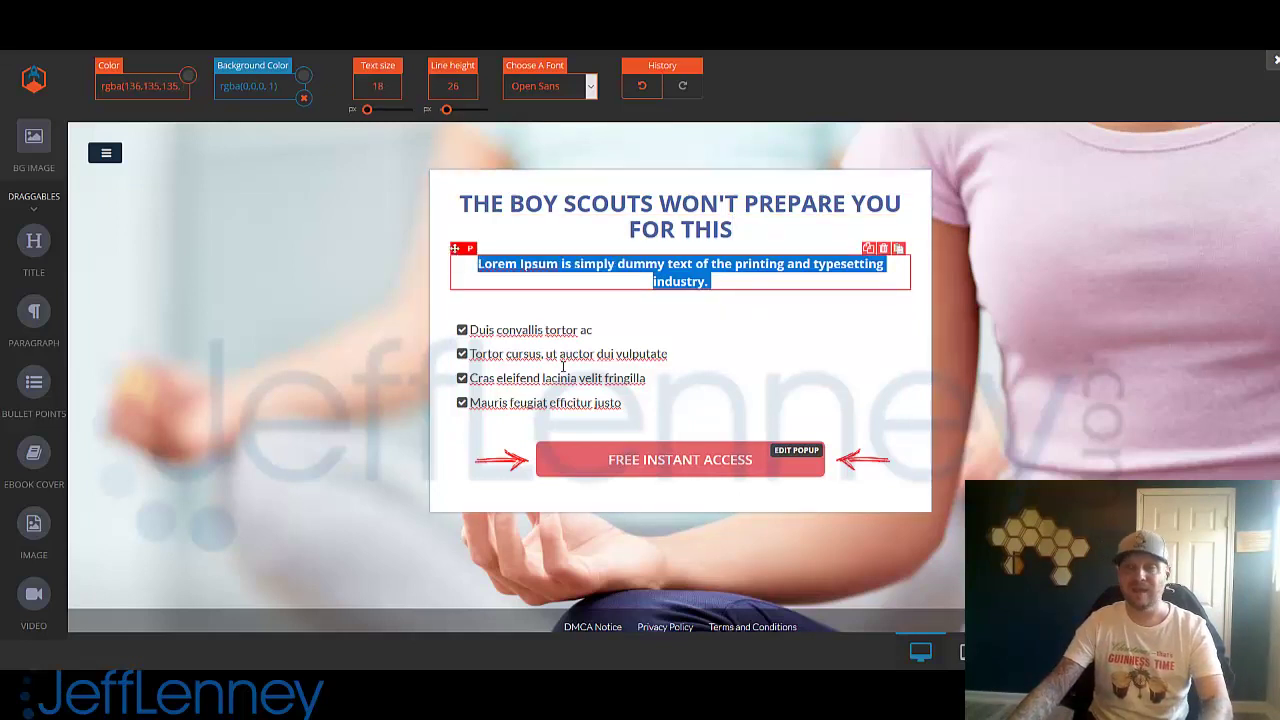
type("Download")
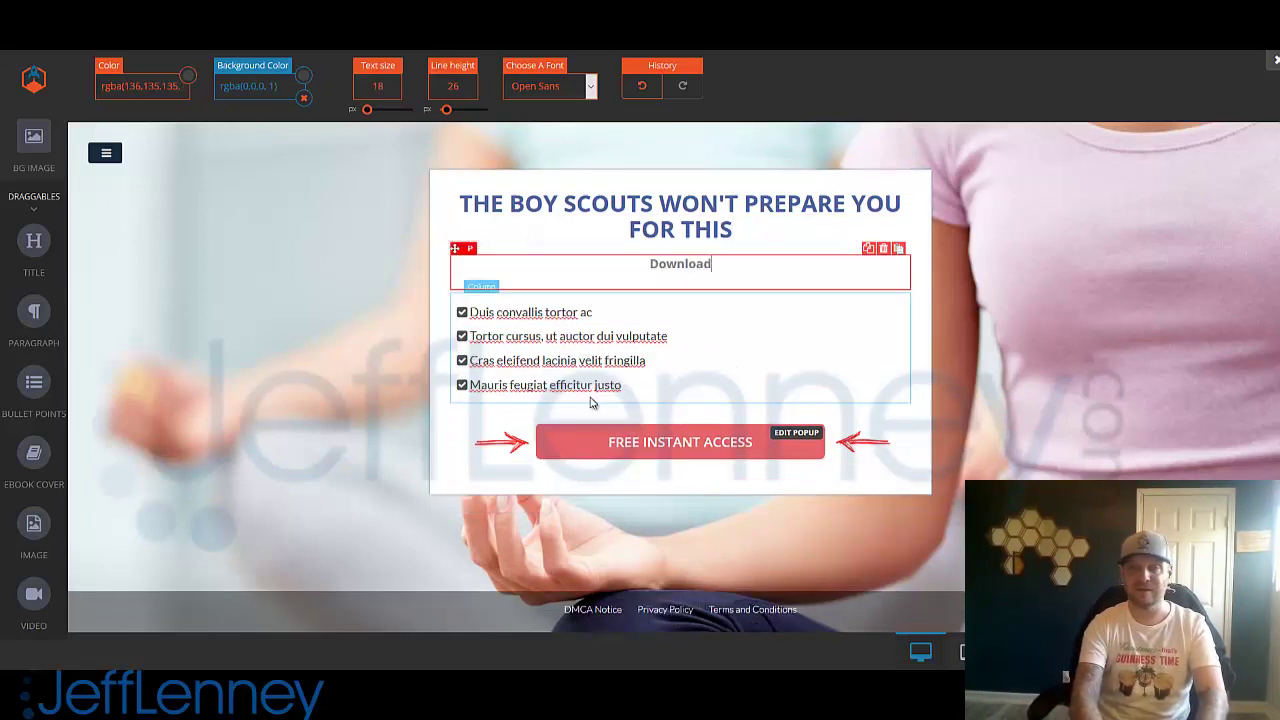
type(" my 100% FGree R")
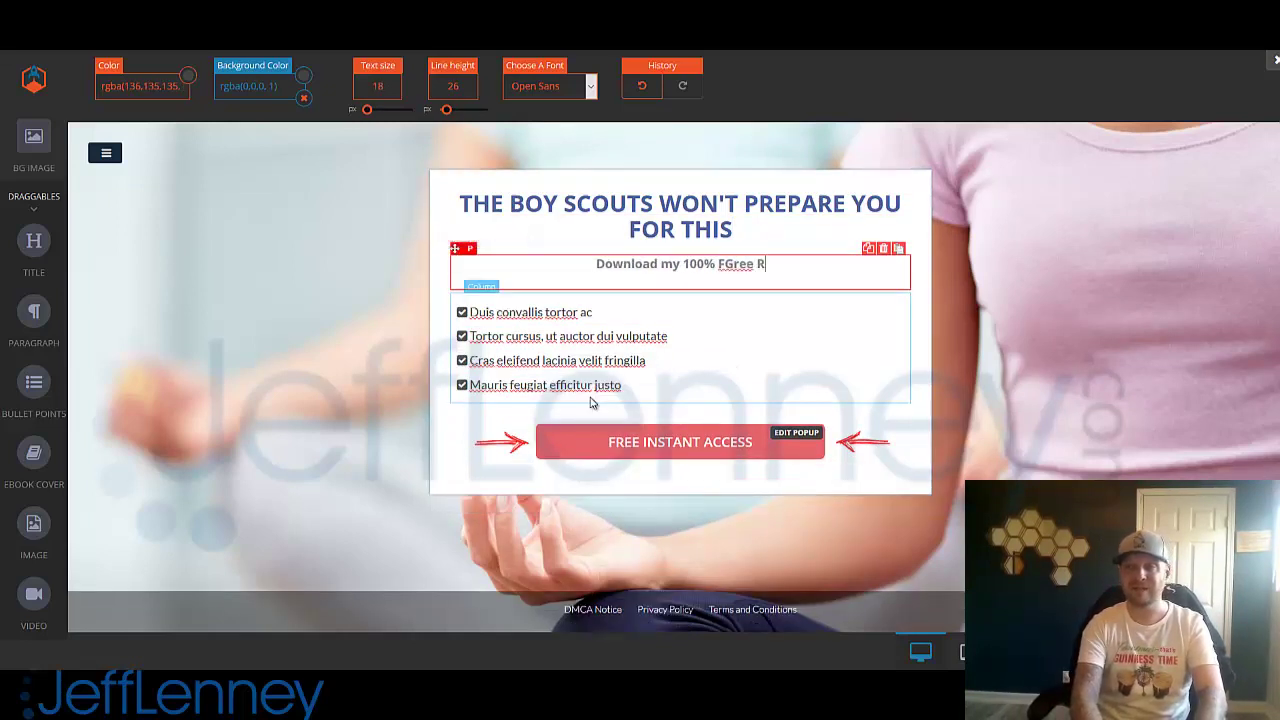
key("BackSpace")
key("BackSpace")
key("BackSpace")
key("BackSpace")
key("BackSpace")
key("BackSpace")
type("reee")
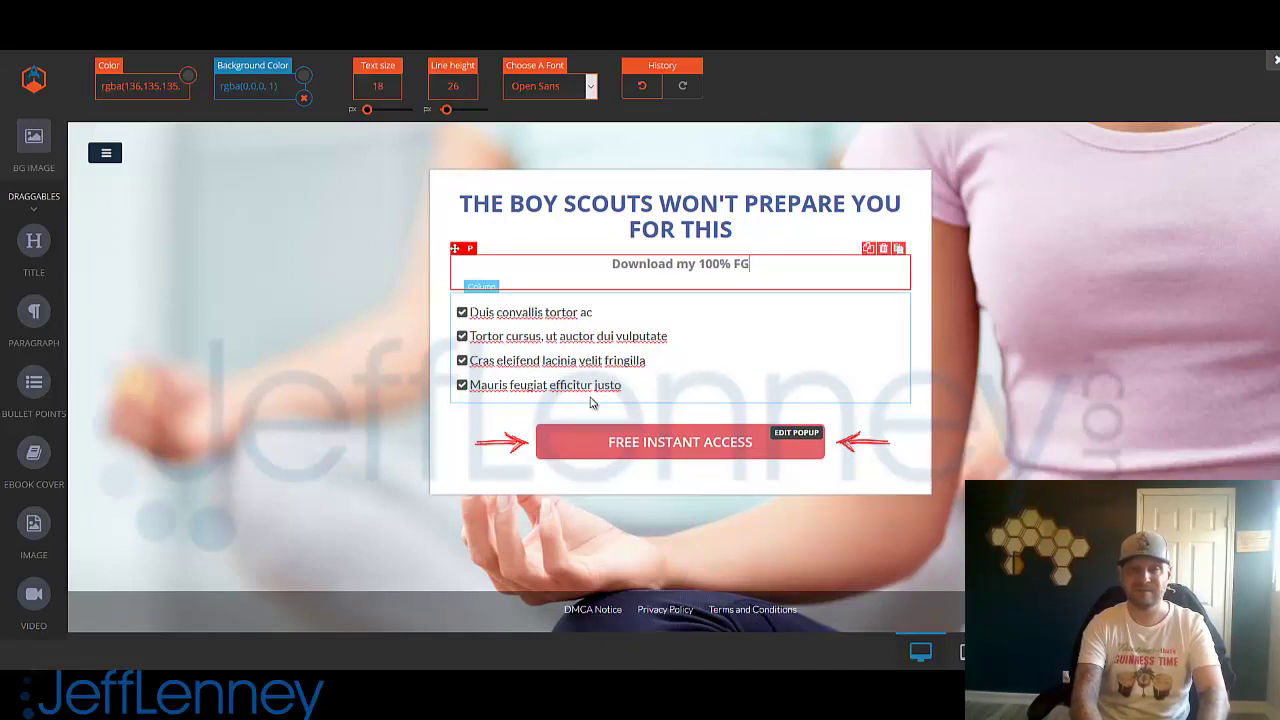
key("BackSpace")
type("Repor")
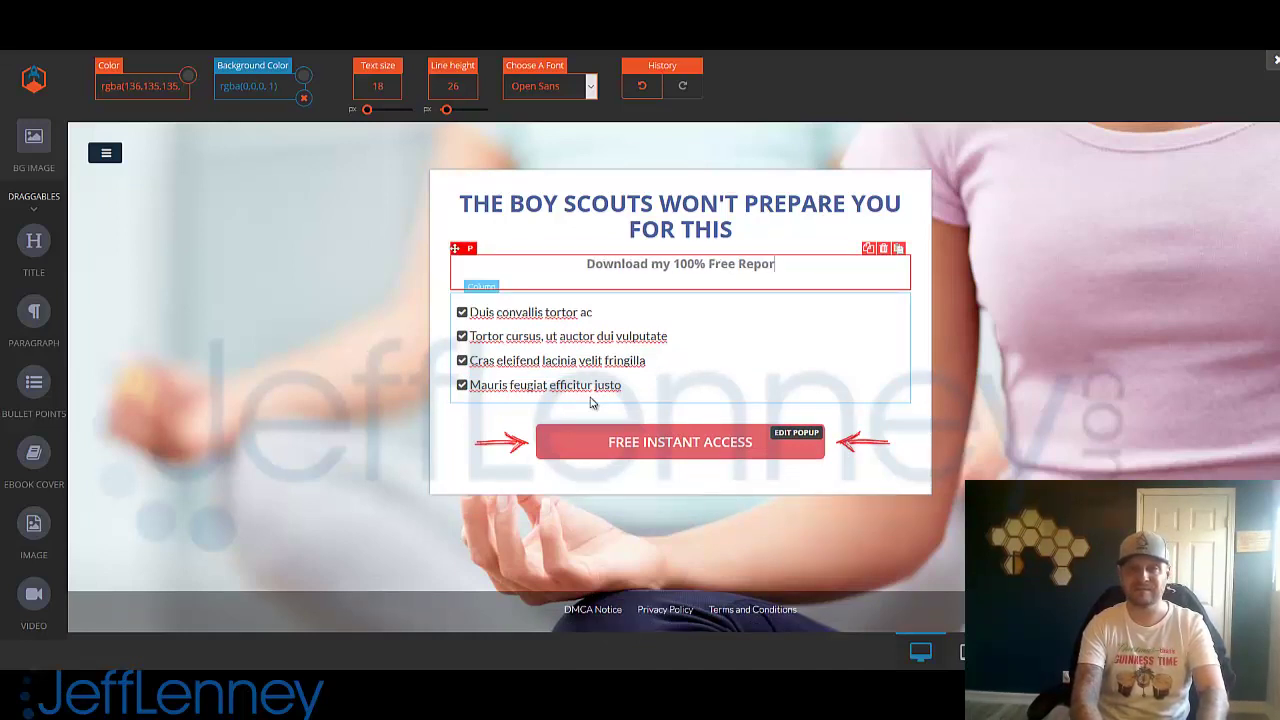
type("t & Learn W")
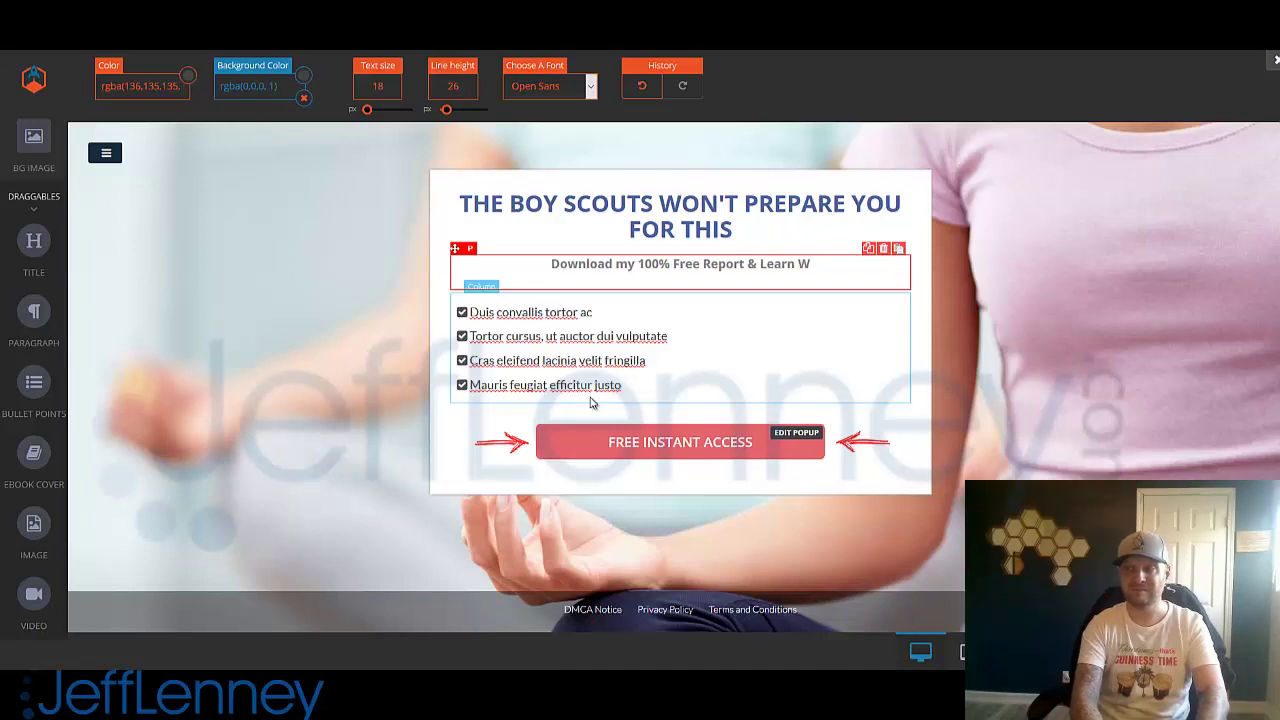
type("hat the Boy Scouts are")
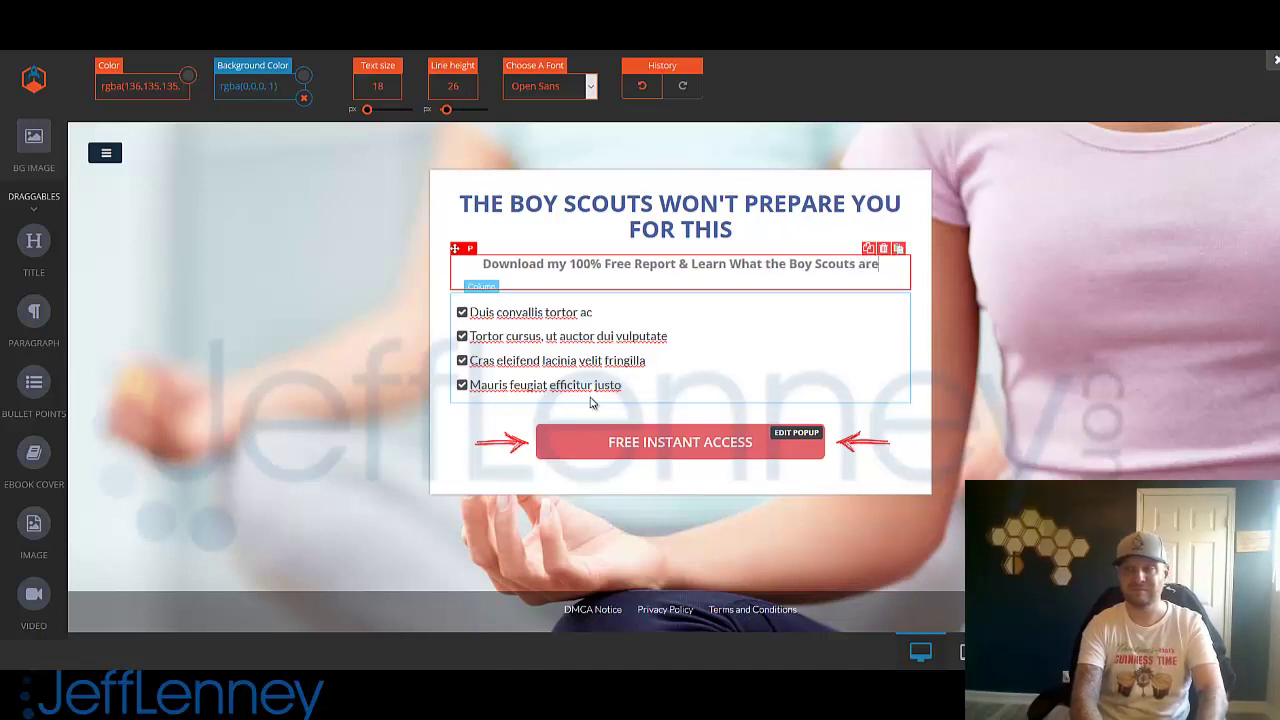
type(" TOO SCARED ")
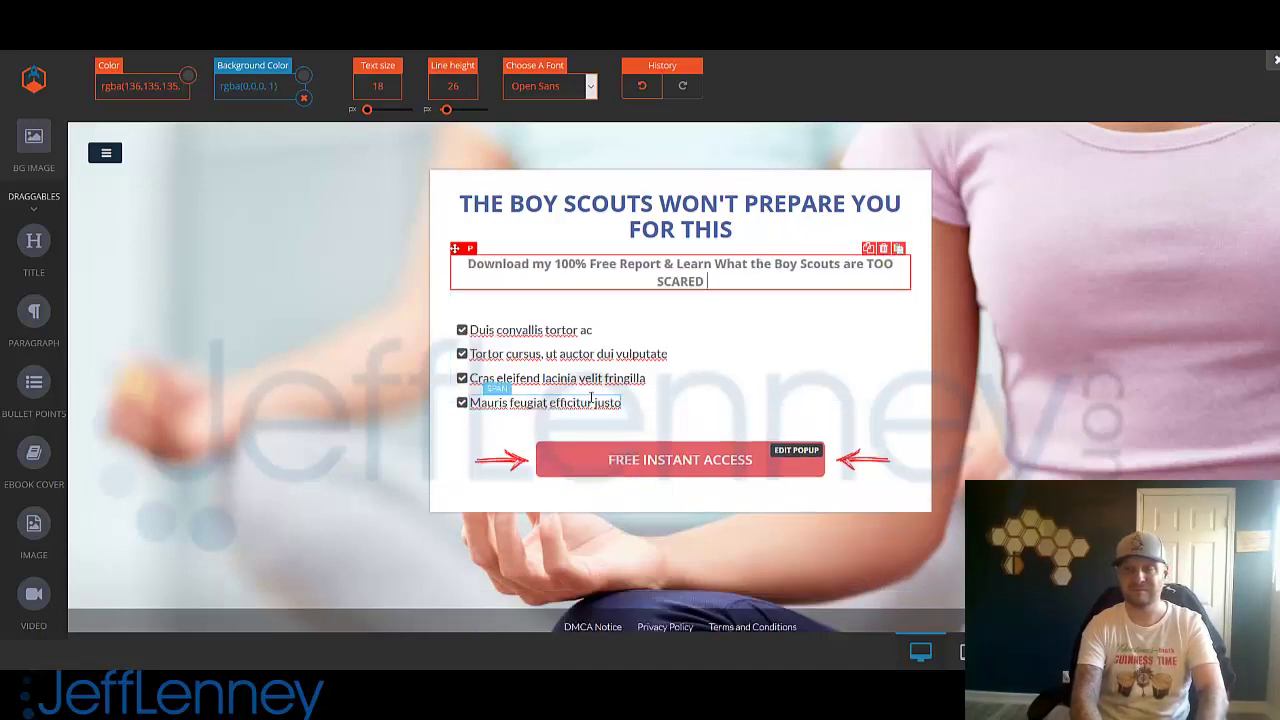
type("to tell you!")
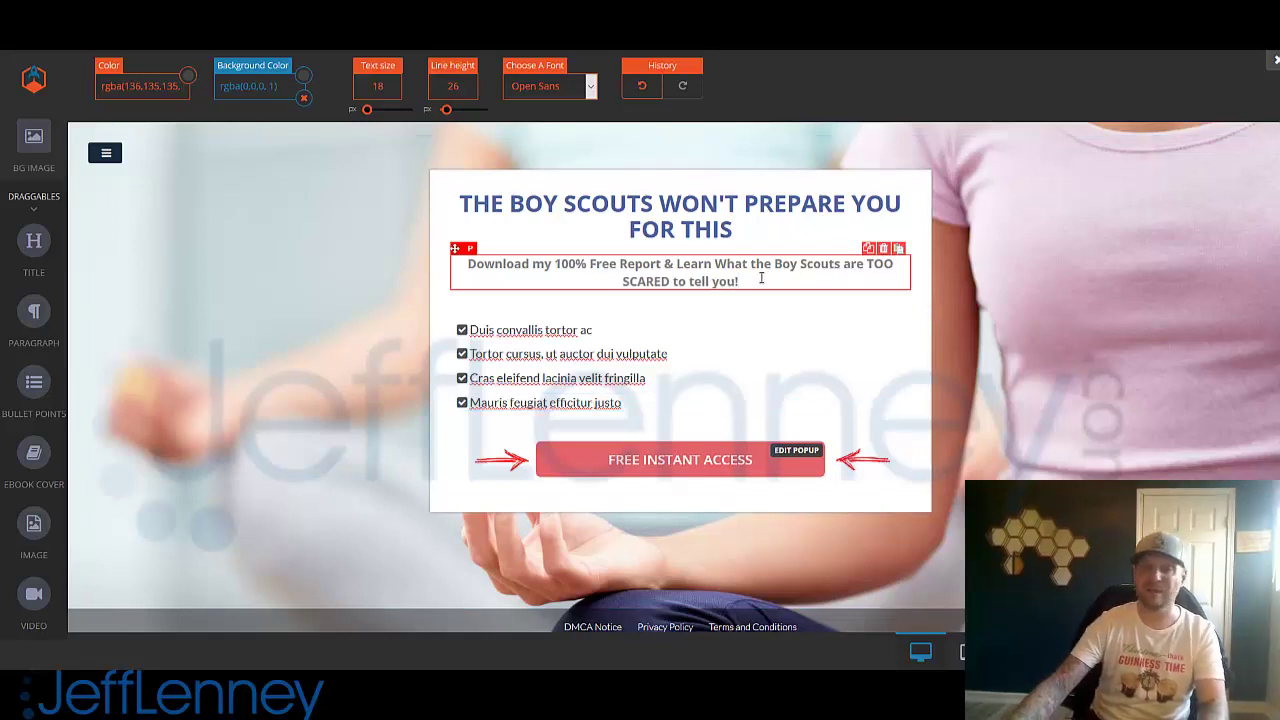
Step: Change the subheadline's text color to red, rgba(236,33,33,1)
left_click_drag(748, 281, 461, 262)
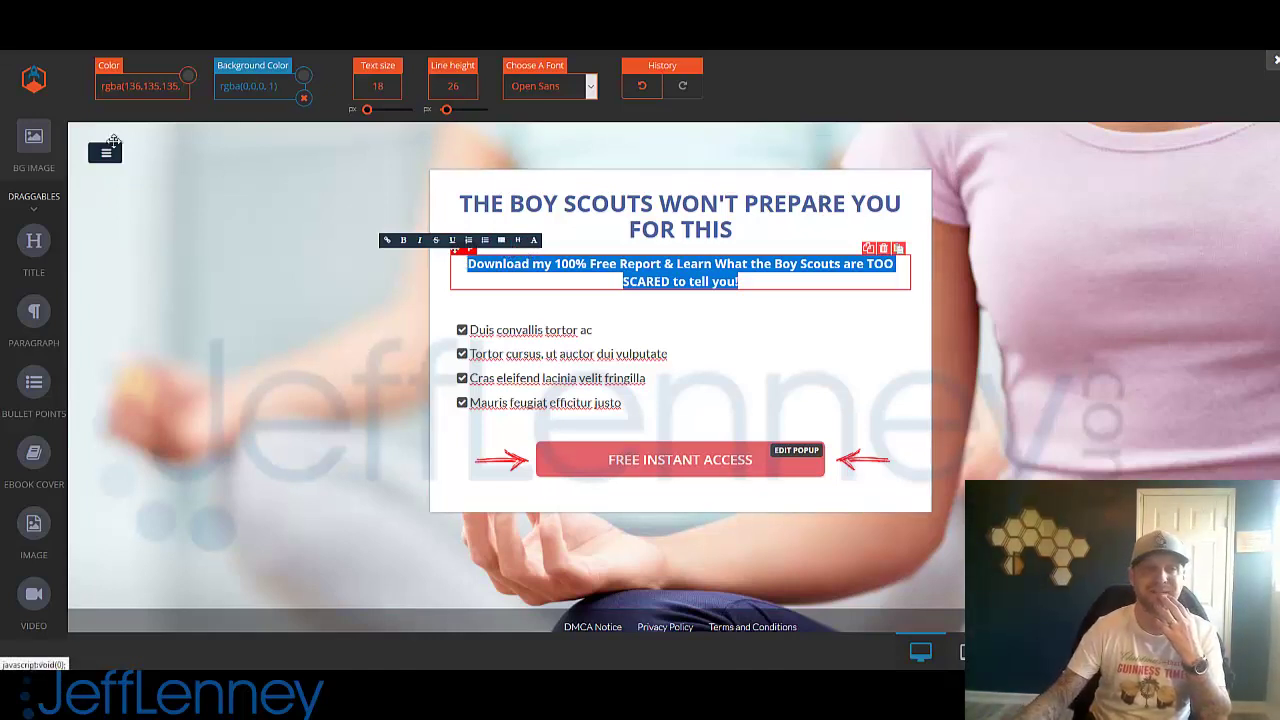
left_click(164, 88)
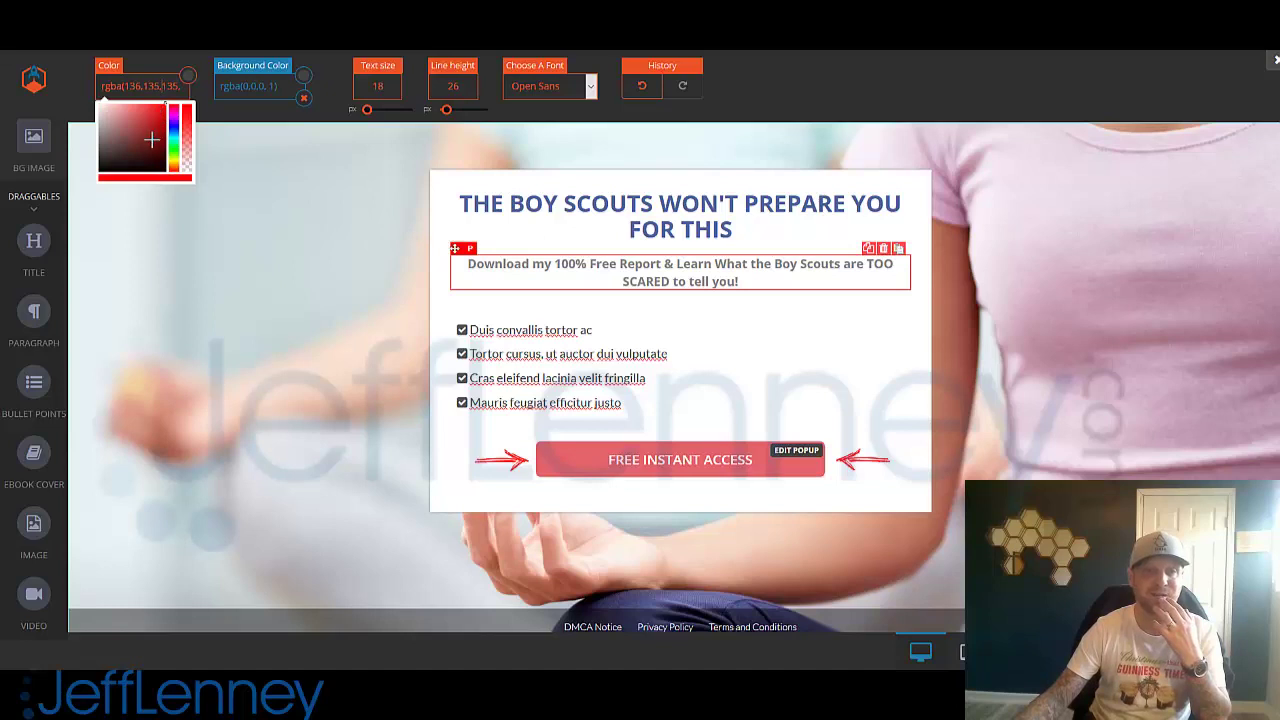
left_click_drag(152, 140, 158, 109)
left_click(790, 325)
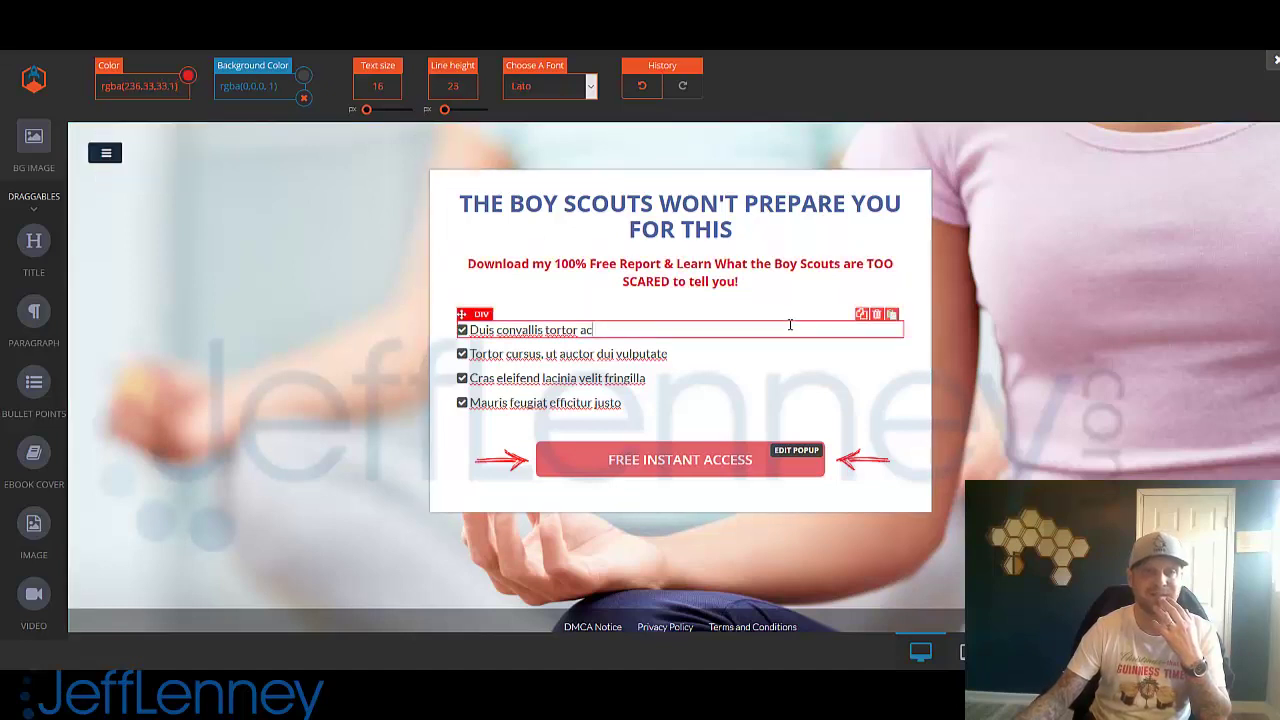
left_click(1142, 270)
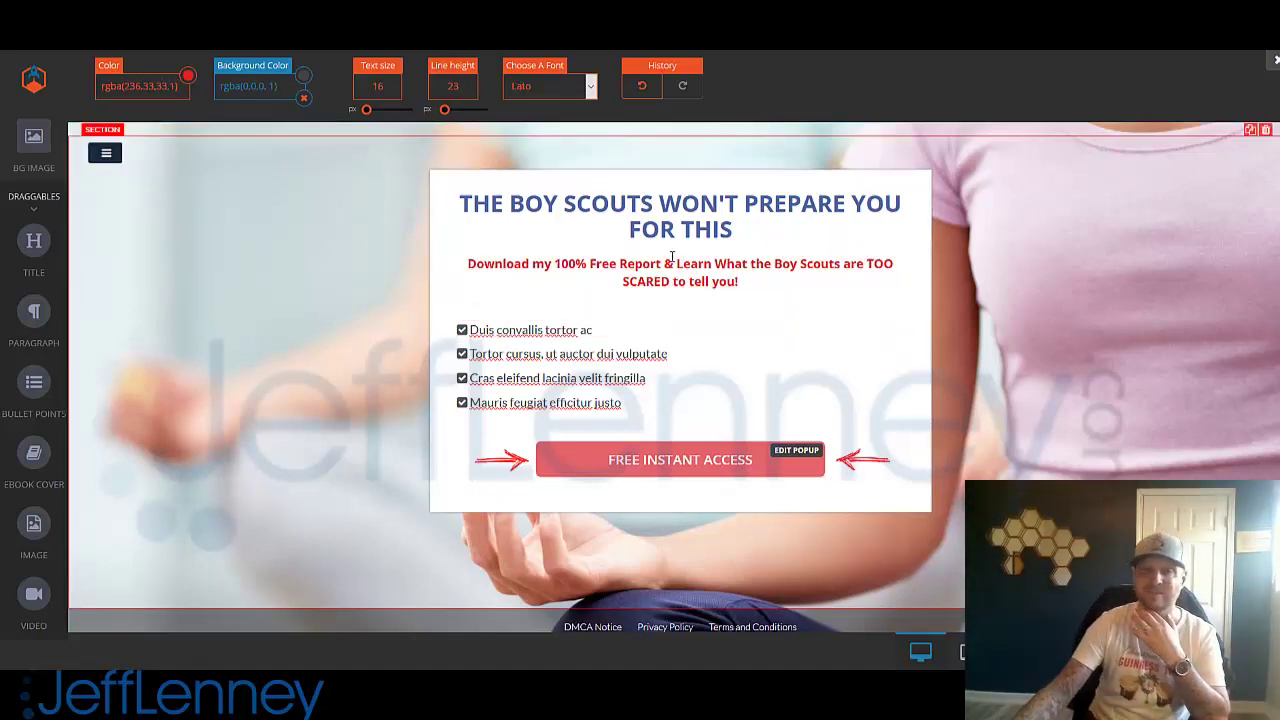
Step: Dismiss the paste dialog for the bullet list column and delete the whole column from the opt-in box
triple_click(632, 403)
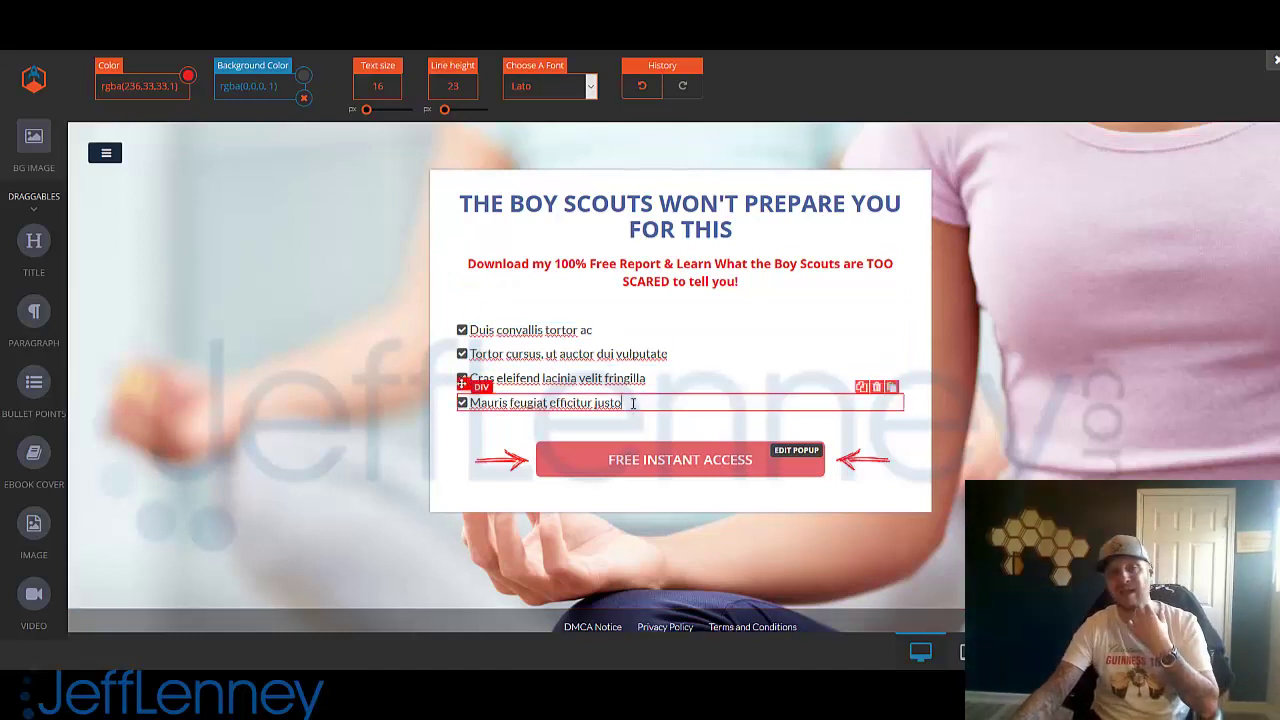
left_click(757, 320)
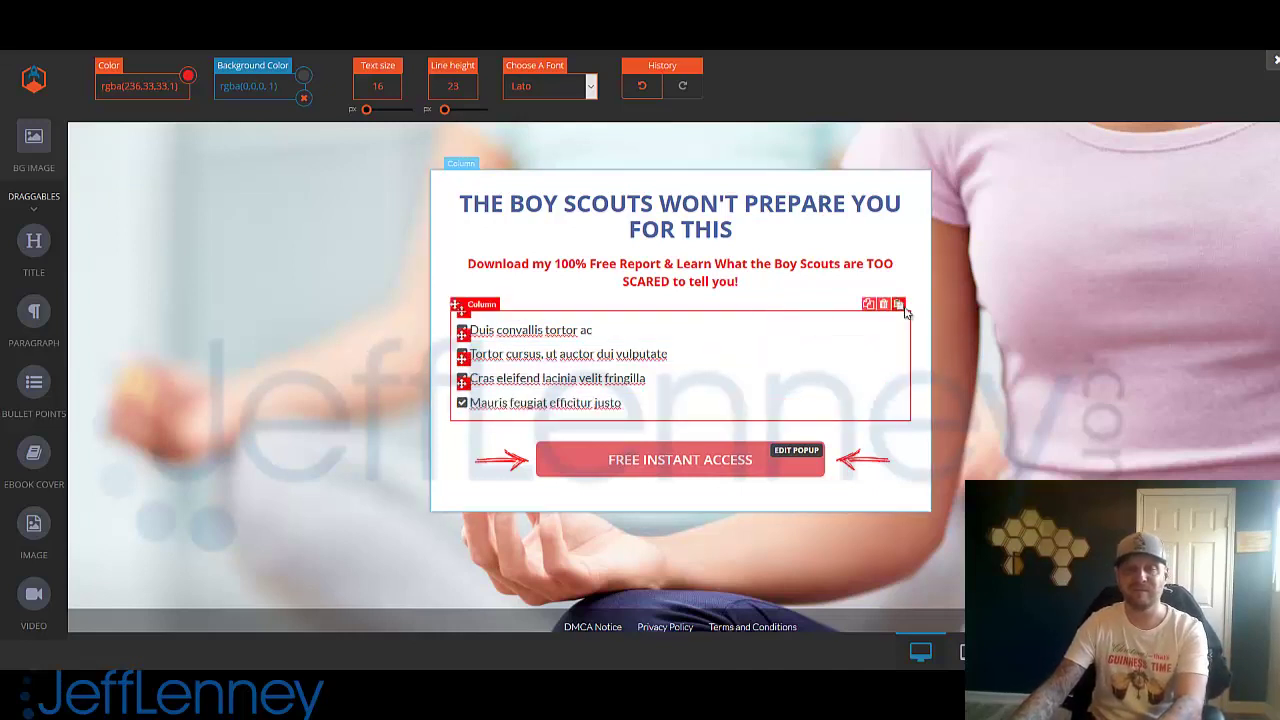
left_click(899, 305)
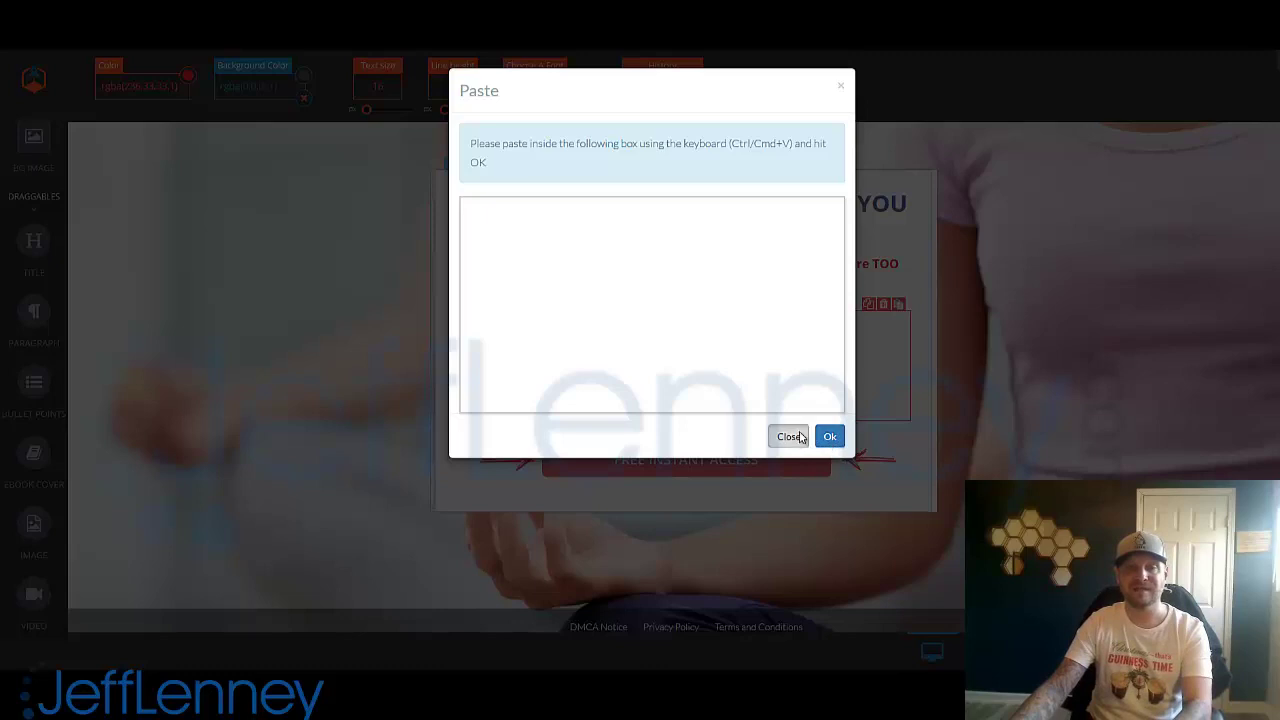
left_click(789, 437)
left_click(883, 305)
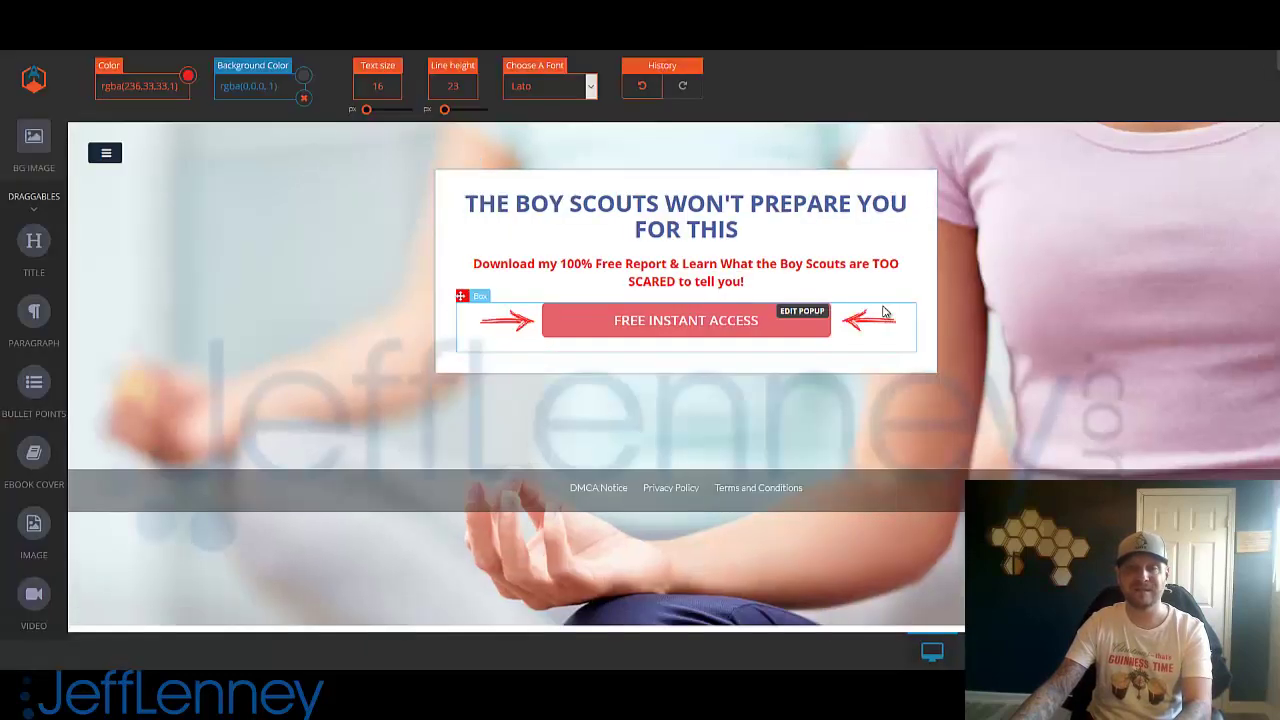
Step: Add a paragraph, an ebook cover and an image placeholder between the subheadline and the FREE INSTANT ACCESS button
left_click_drag(40, 310, 474, 300)
left_click_drag(33, 447, 714, 336)
left_click_drag(36, 525, 449, 469)
scroll(890, 370, "up", 1)
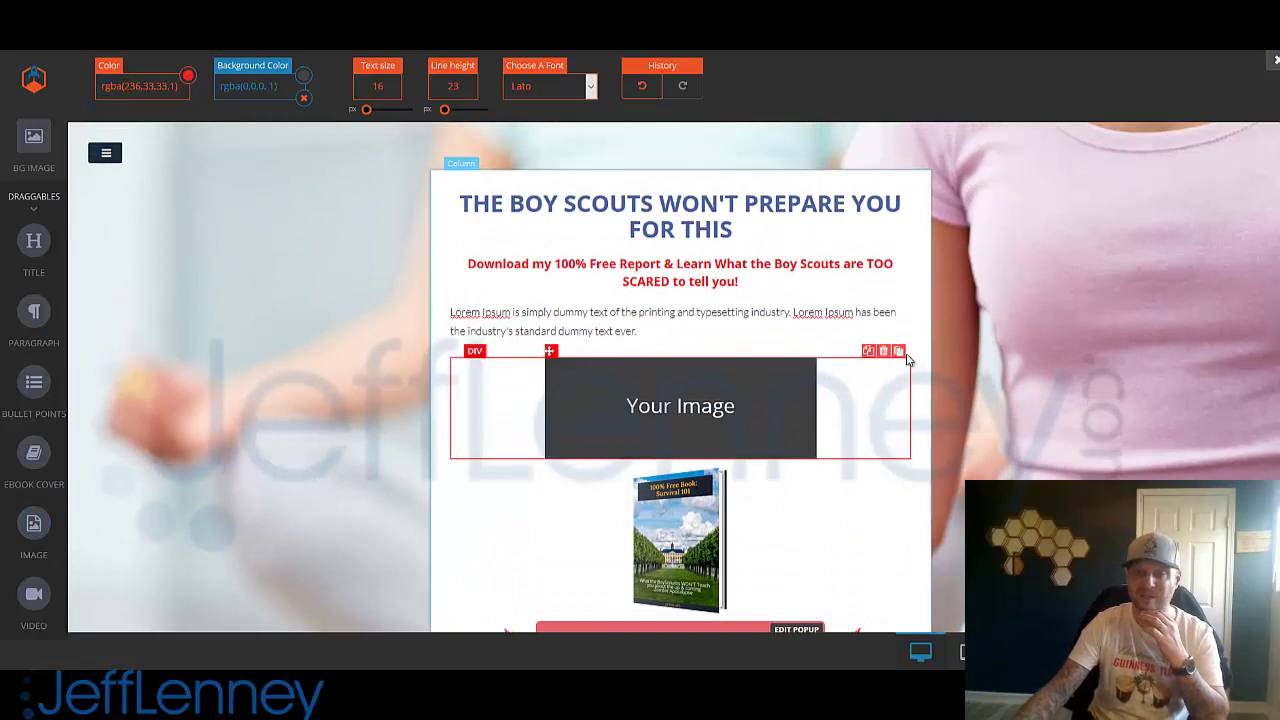
Step: Delete the image placeholder and the Lorem Ipsum paragraph, keeping only the ebook cover above the button
left_click(894, 353)
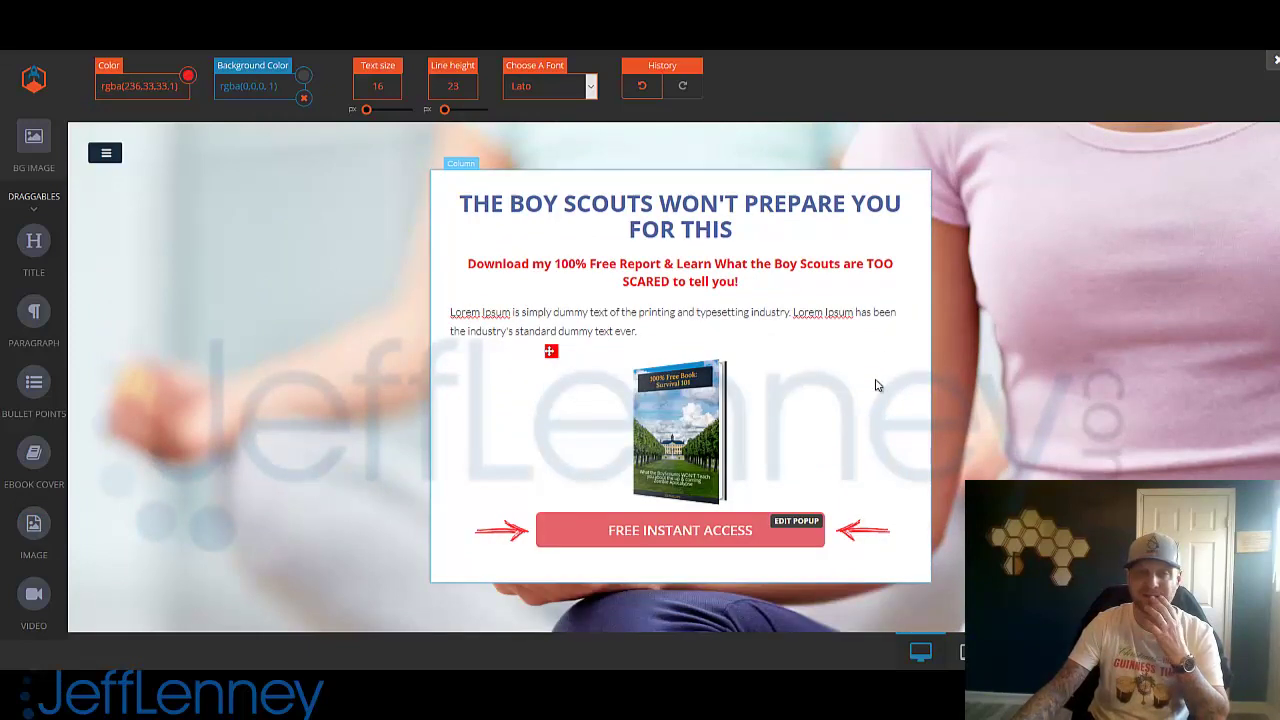
left_click(777, 316)
left_click(884, 296)
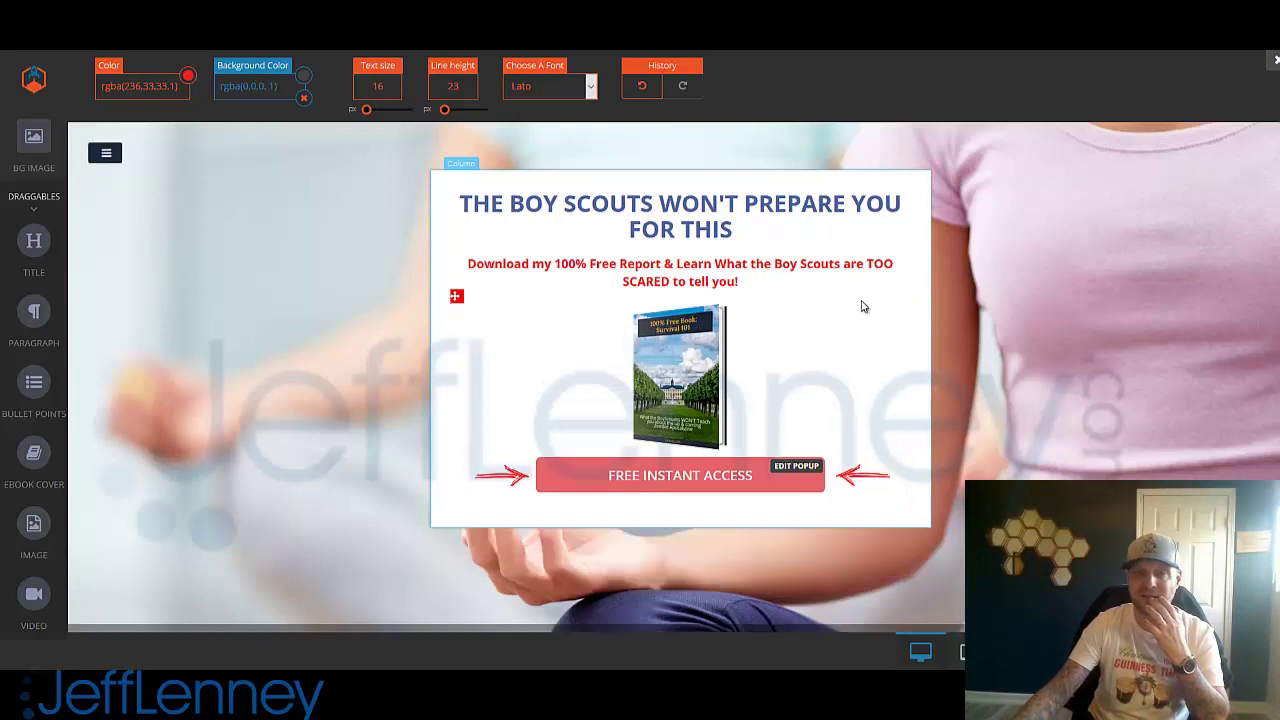
Step: Select the ebook cover to view its image and width settings, and return to the page section
left_click(688, 356)
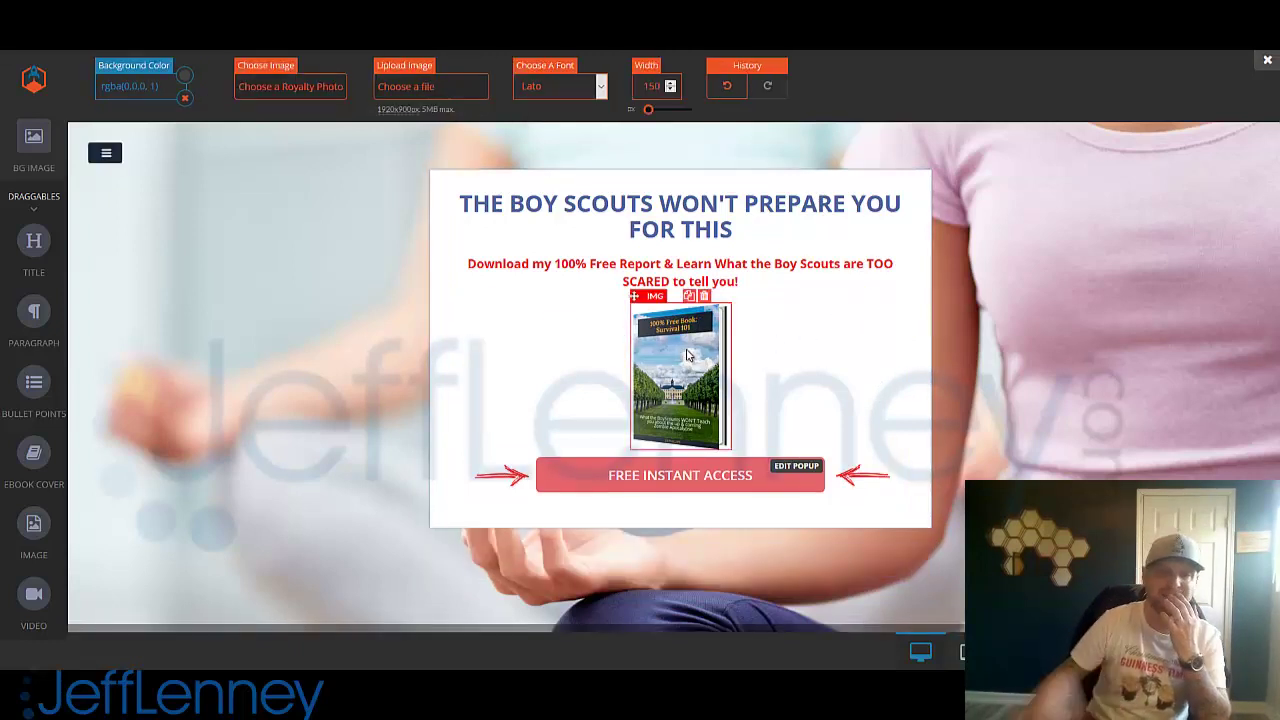
left_click(797, 363)
left_click(998, 348)
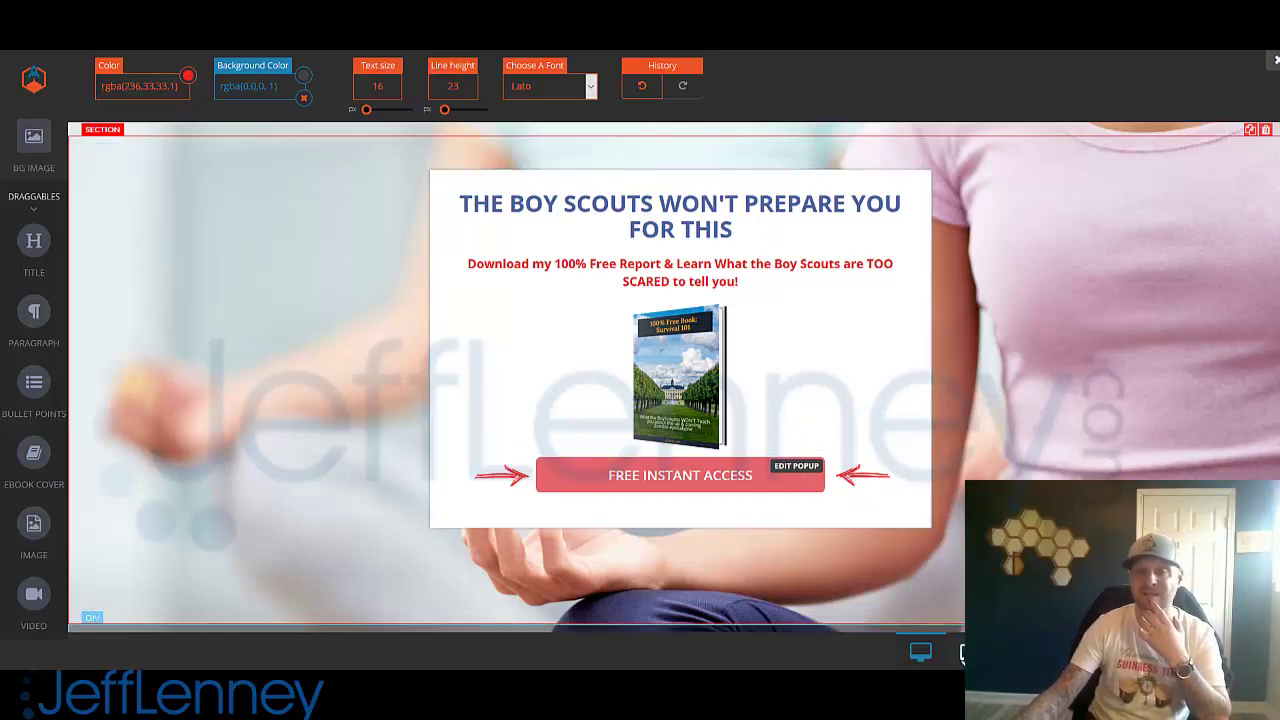
Step: Preview the opt-in page in the tablet and mobile layouts, and return to the desktop layout
left_click(968, 654)
left_click(1016, 654)
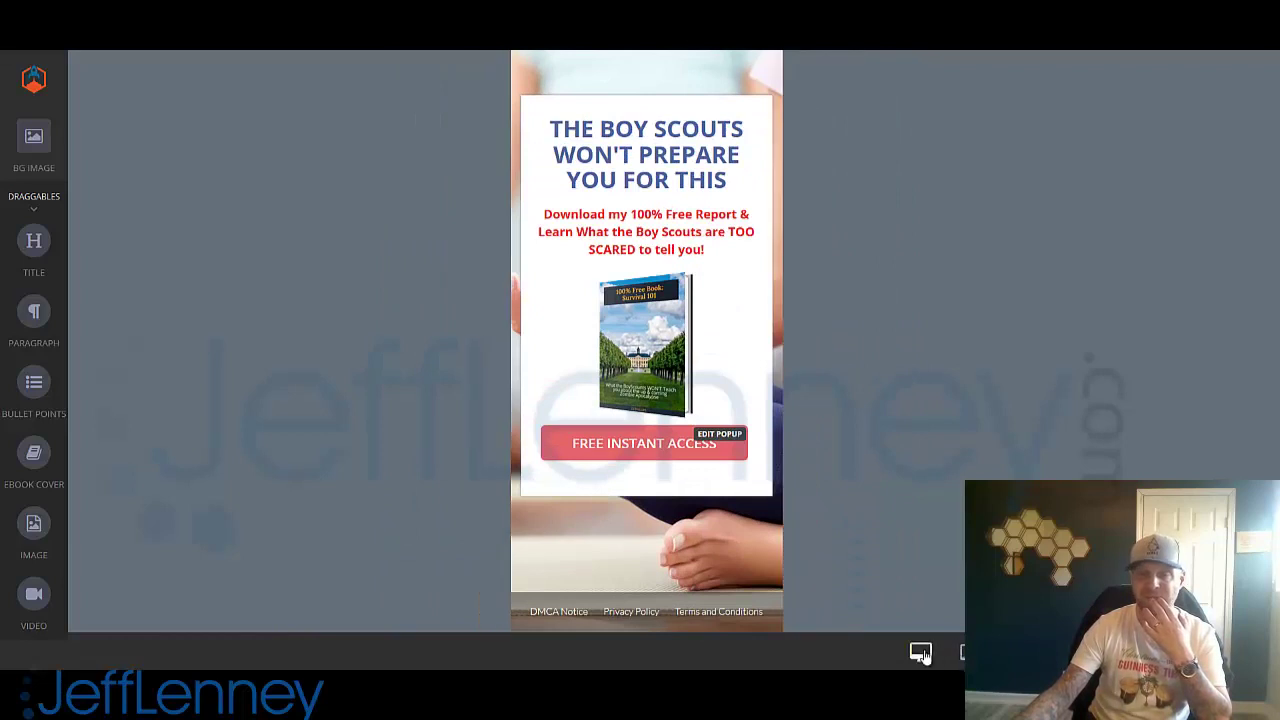
left_click(920, 652)
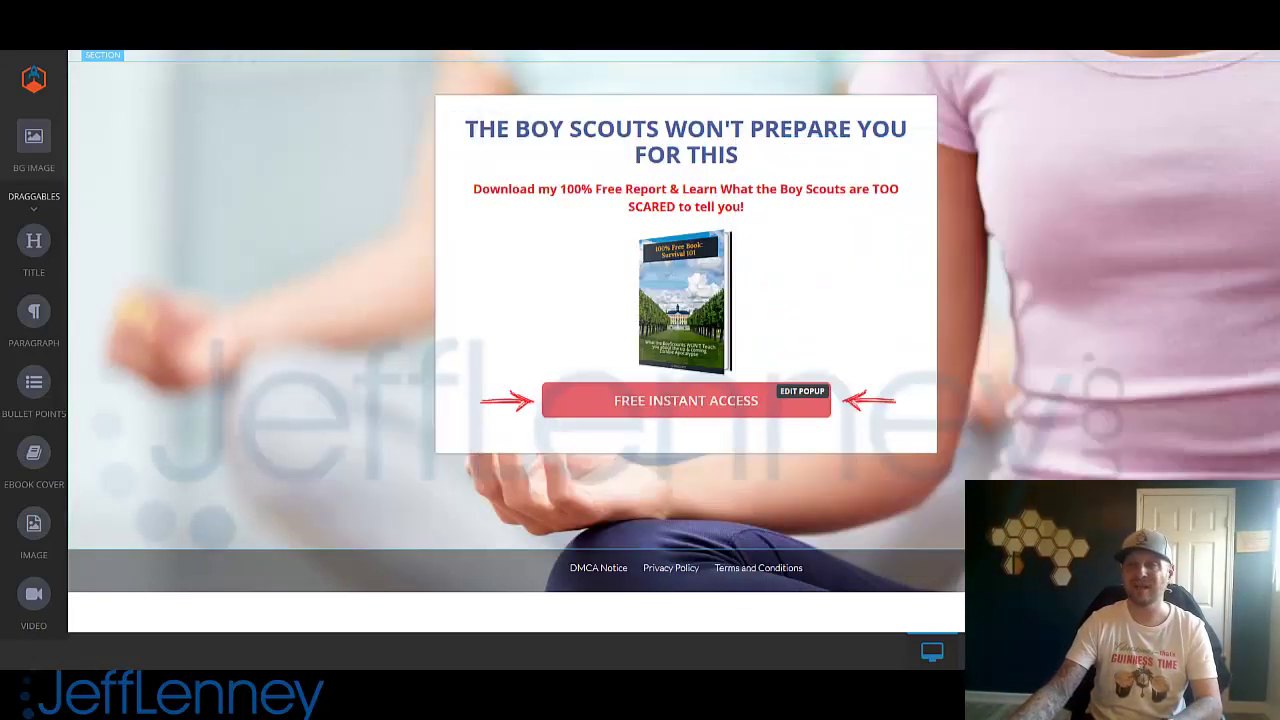
Step: Delete the ebook cover from the opt-in box
left_click(716, 270)
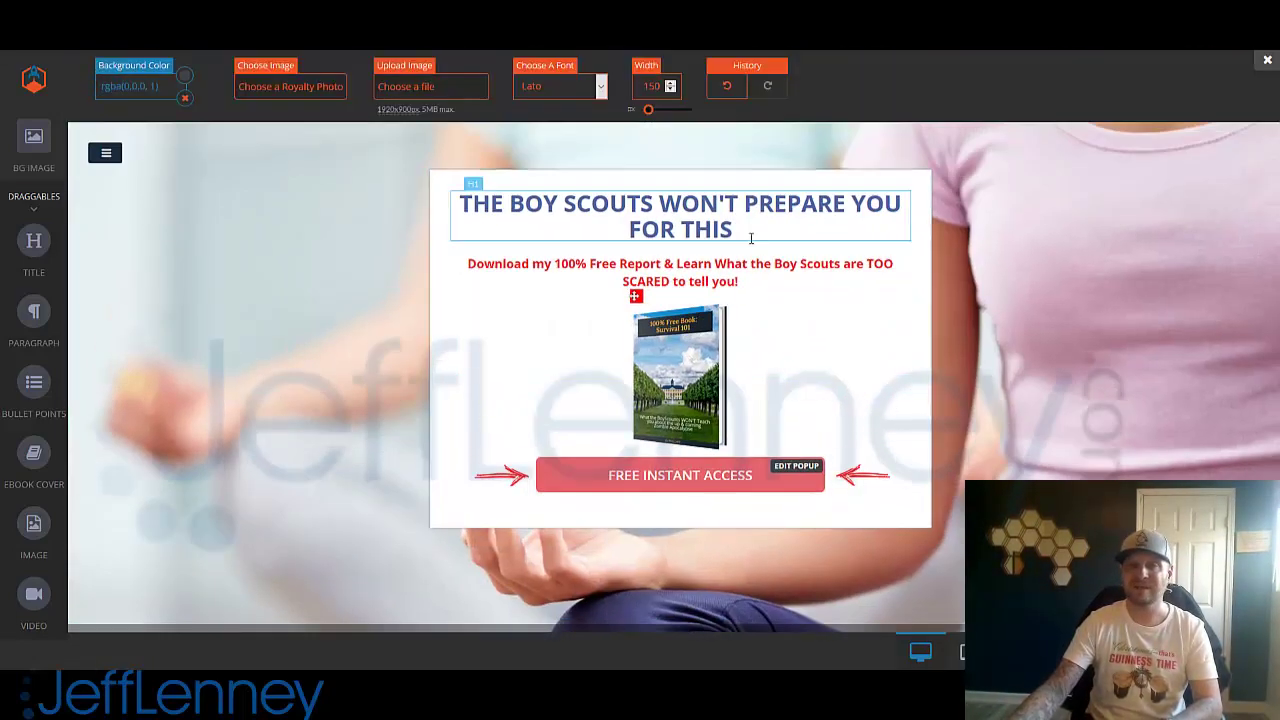
left_click(704, 297)
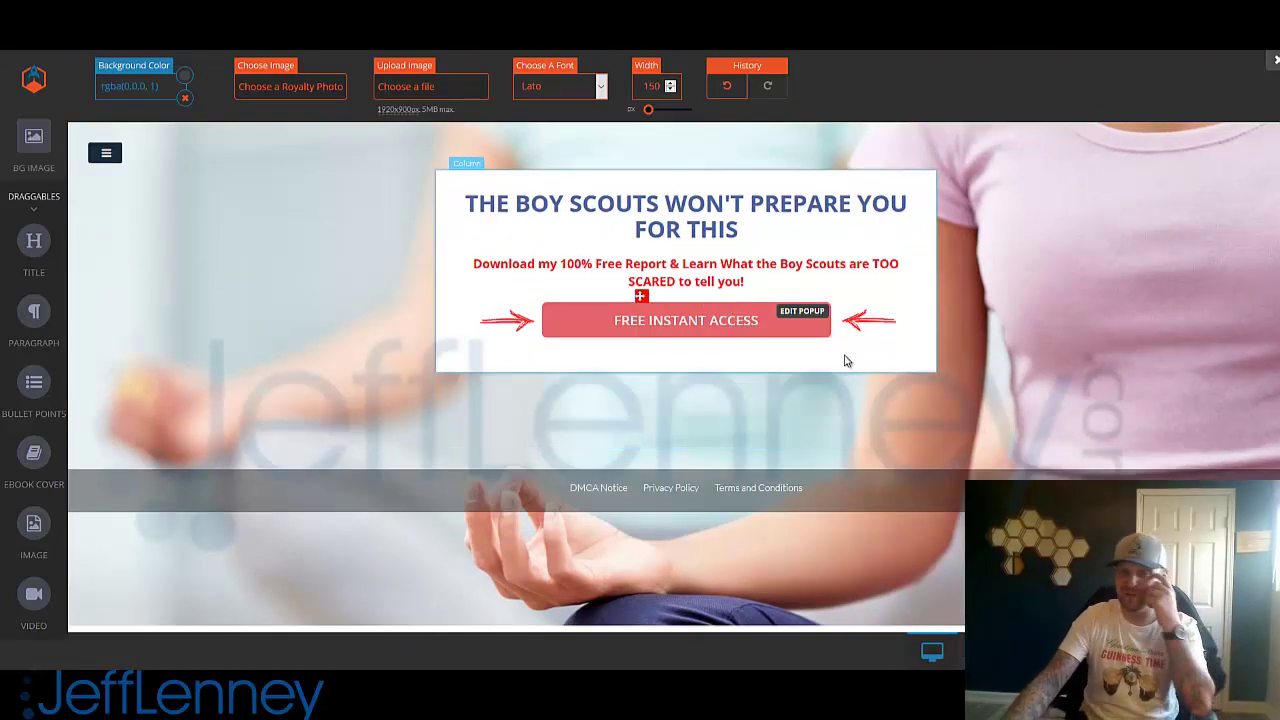
Step: Replace the opt-in button text with ">>> YES, SEND IT TO ME NOW!", adding the sender's initials and a comma after "YES,"
left_click(703, 327)
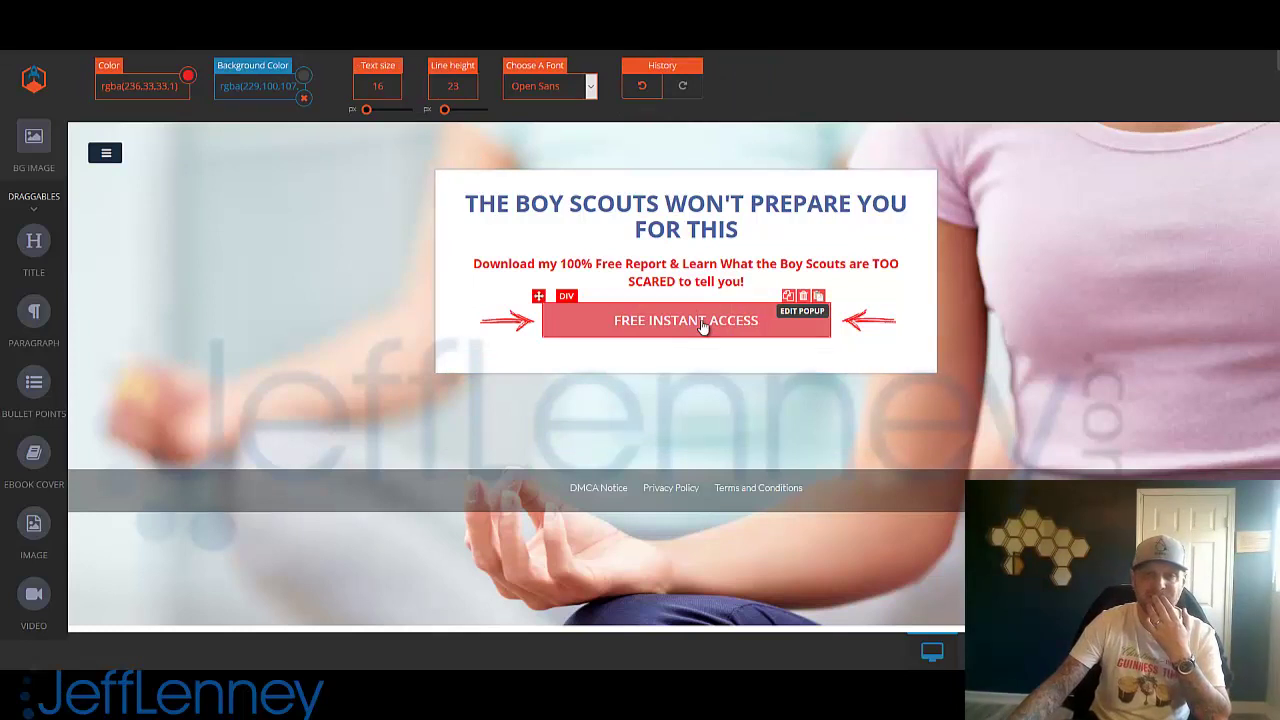
left_click(703, 327)
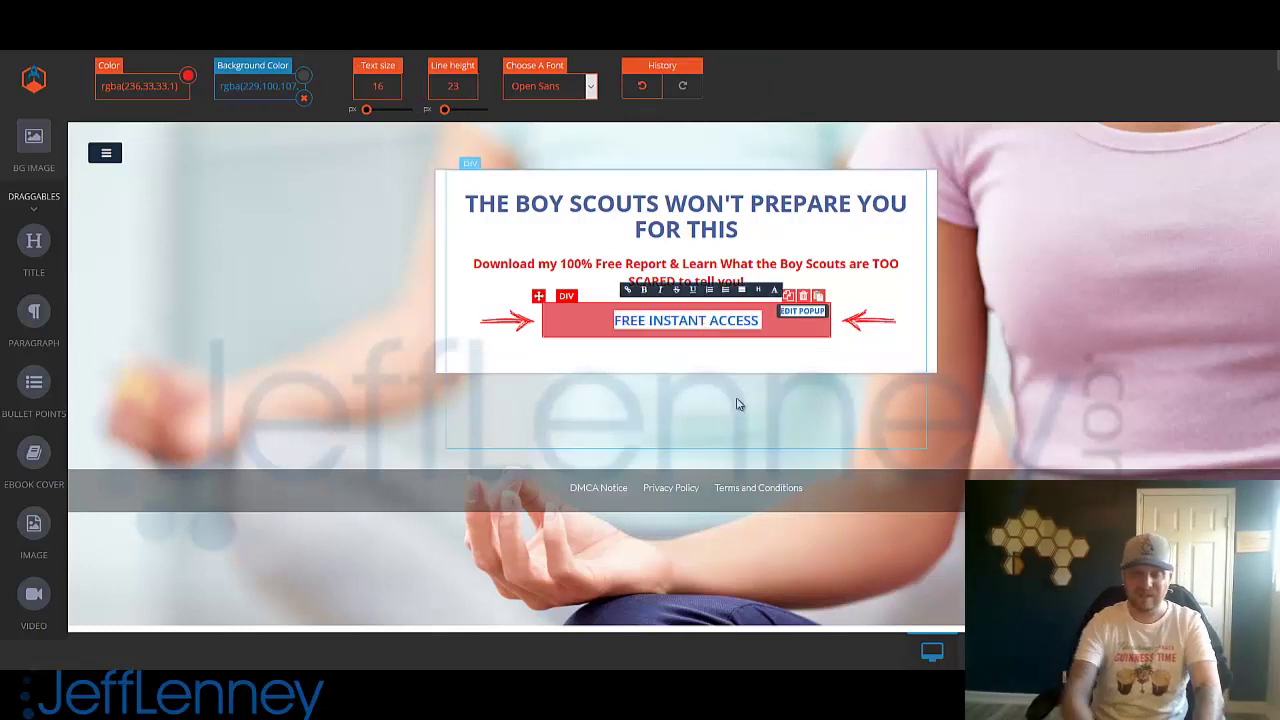
type(">>>")
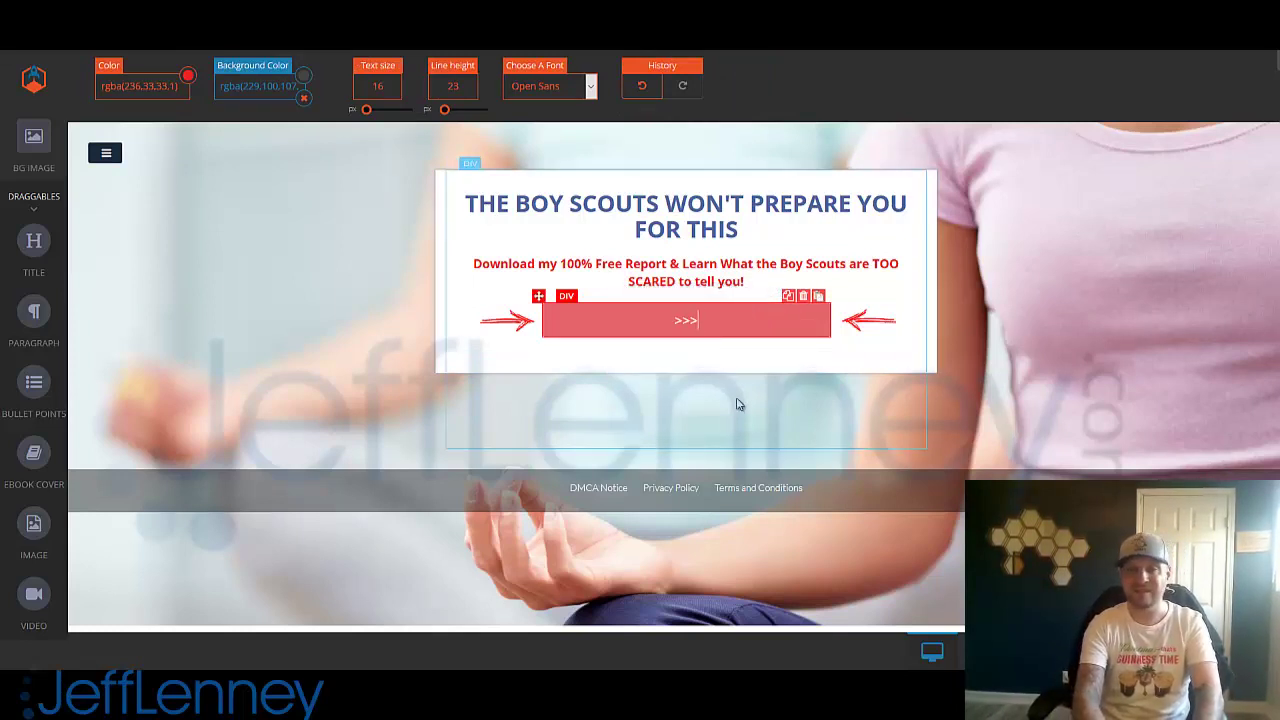
type(" YES, J.")
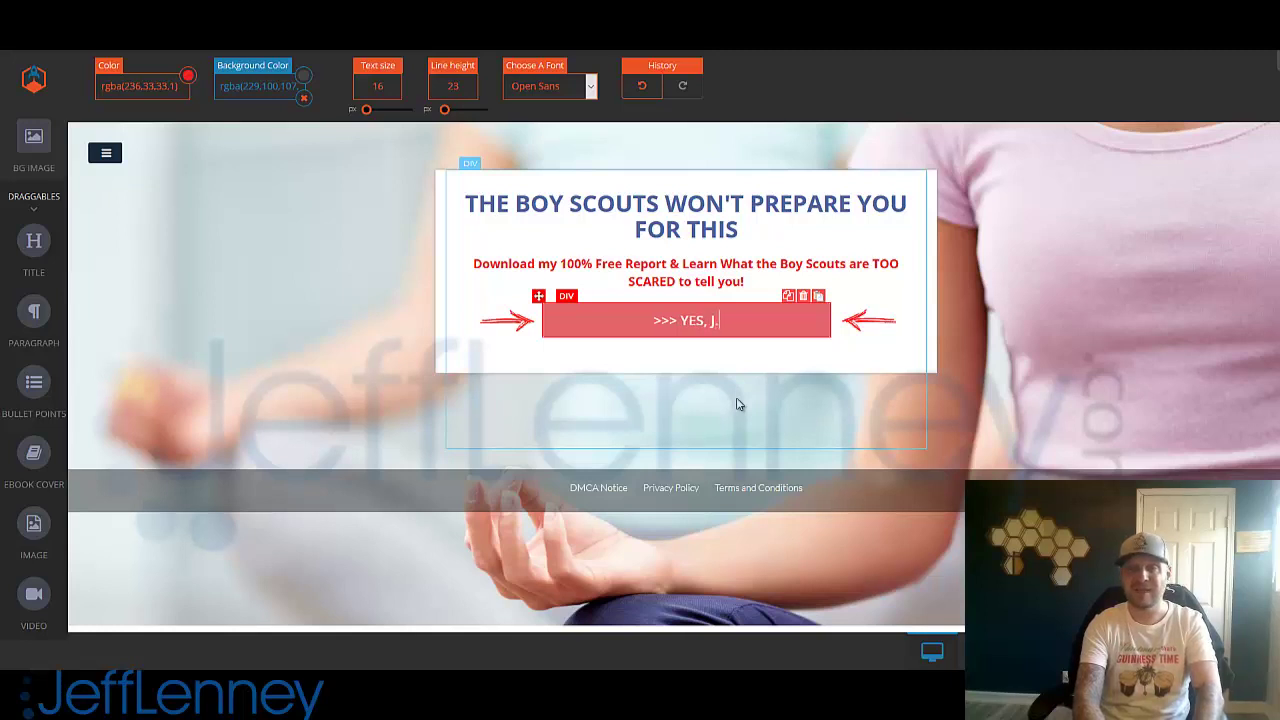
type("D., SEND IT TO ME NOW!")
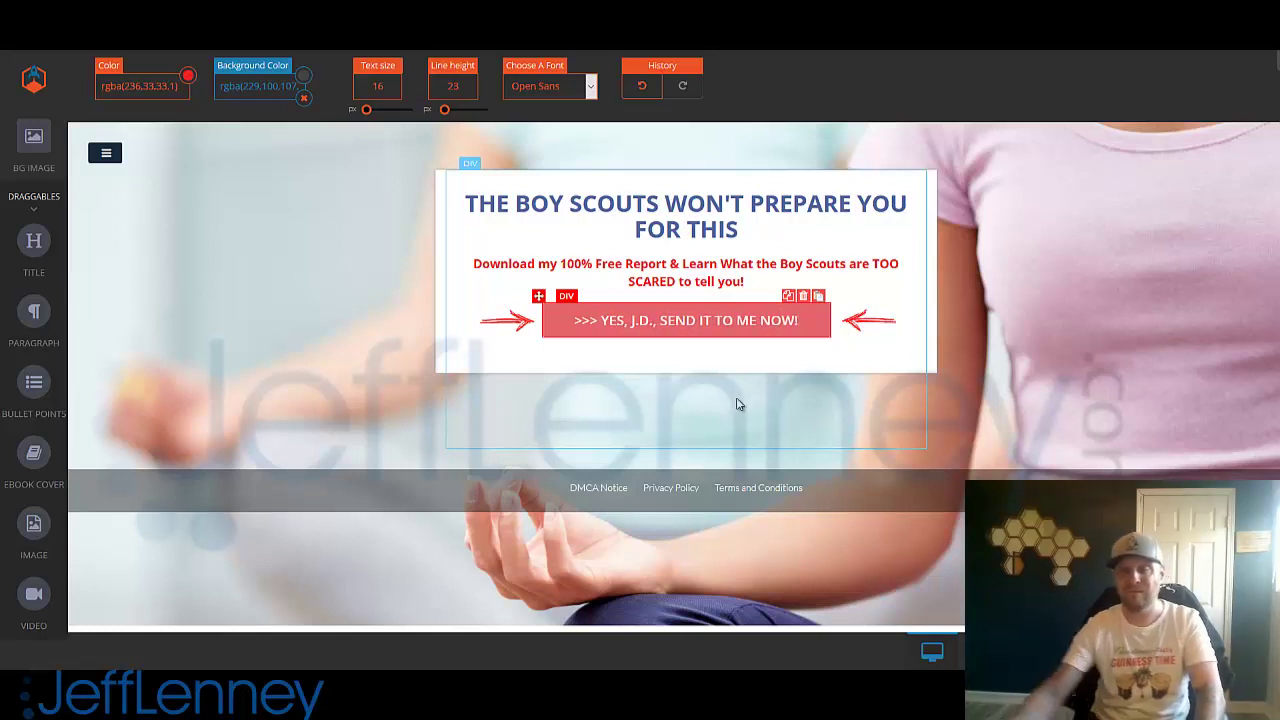
left_click(952, 297)
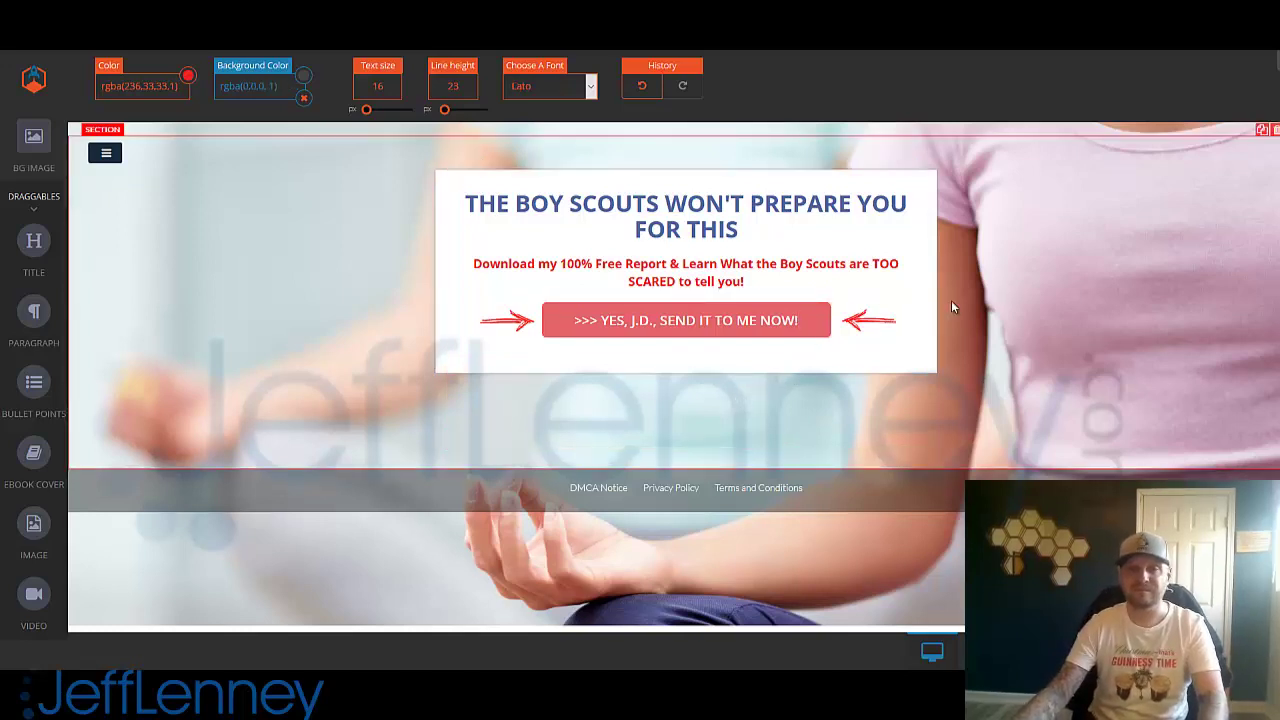
left_click(810, 318)
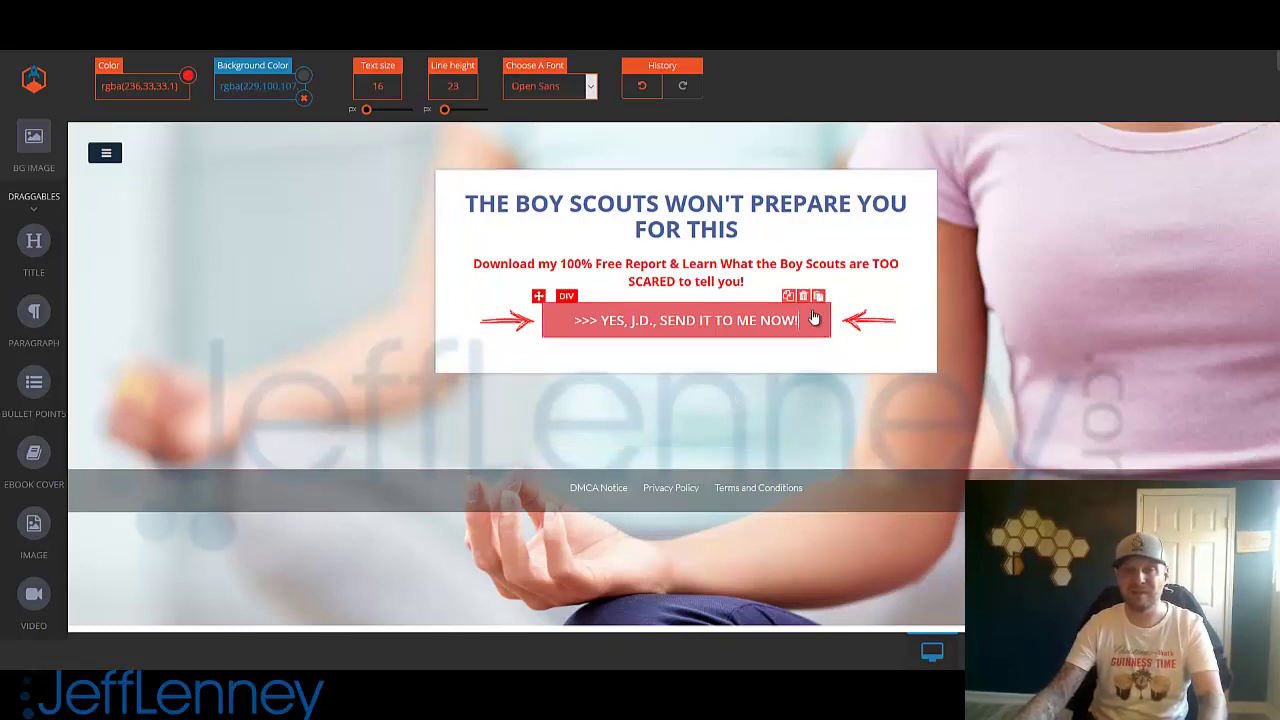
left_click(1057, 380)
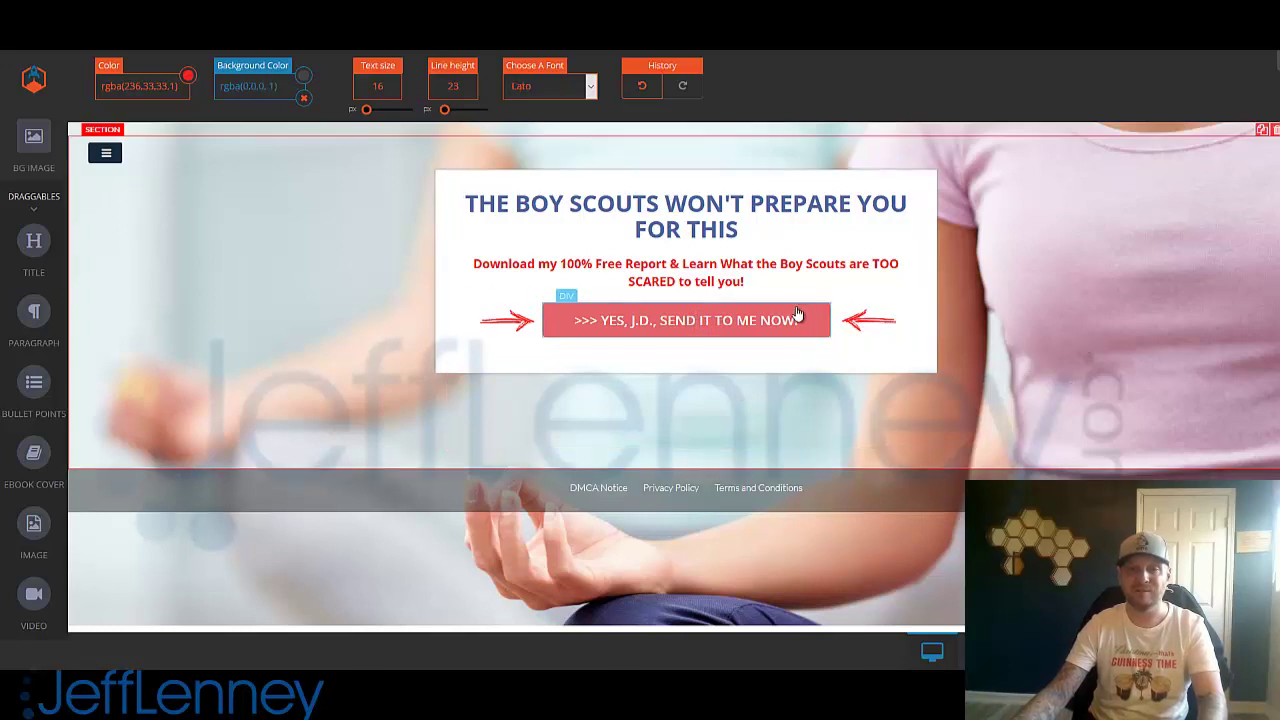
left_click(800, 320)
left_click(1072, 352)
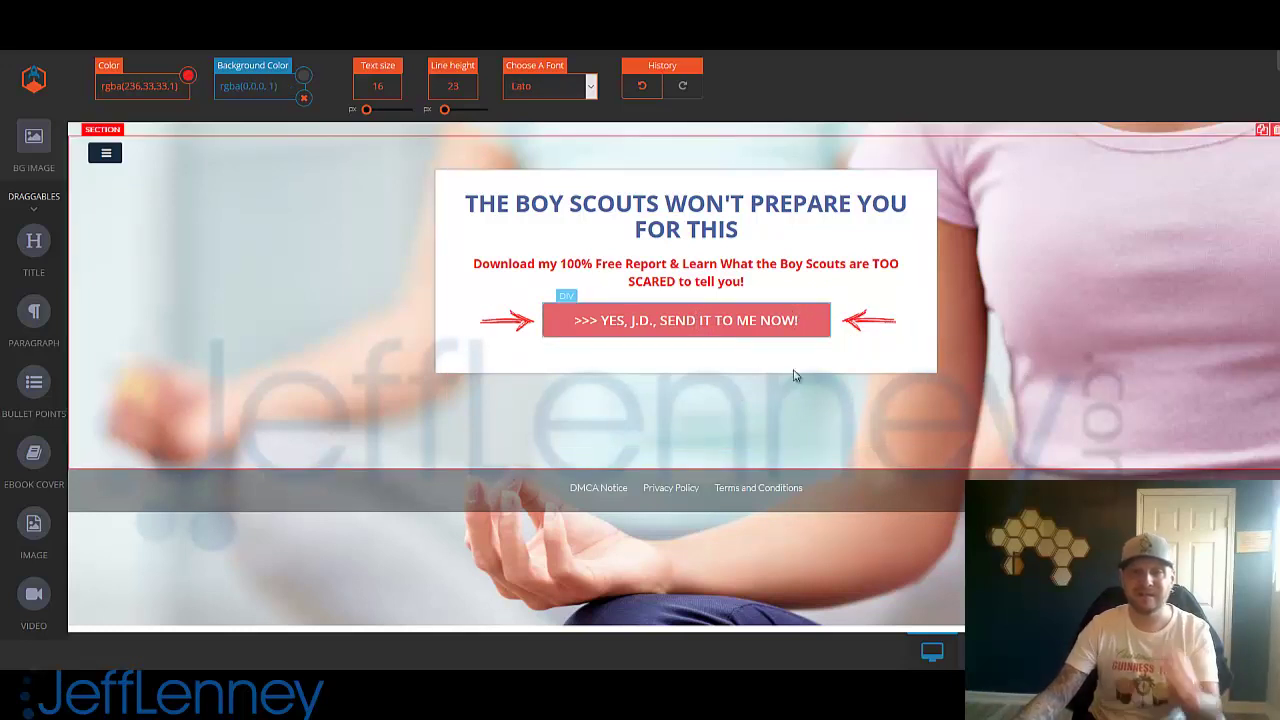
Step: Try the royalty photos of golden light trails and of the dark station interior as the page background
left_click(420, 315)
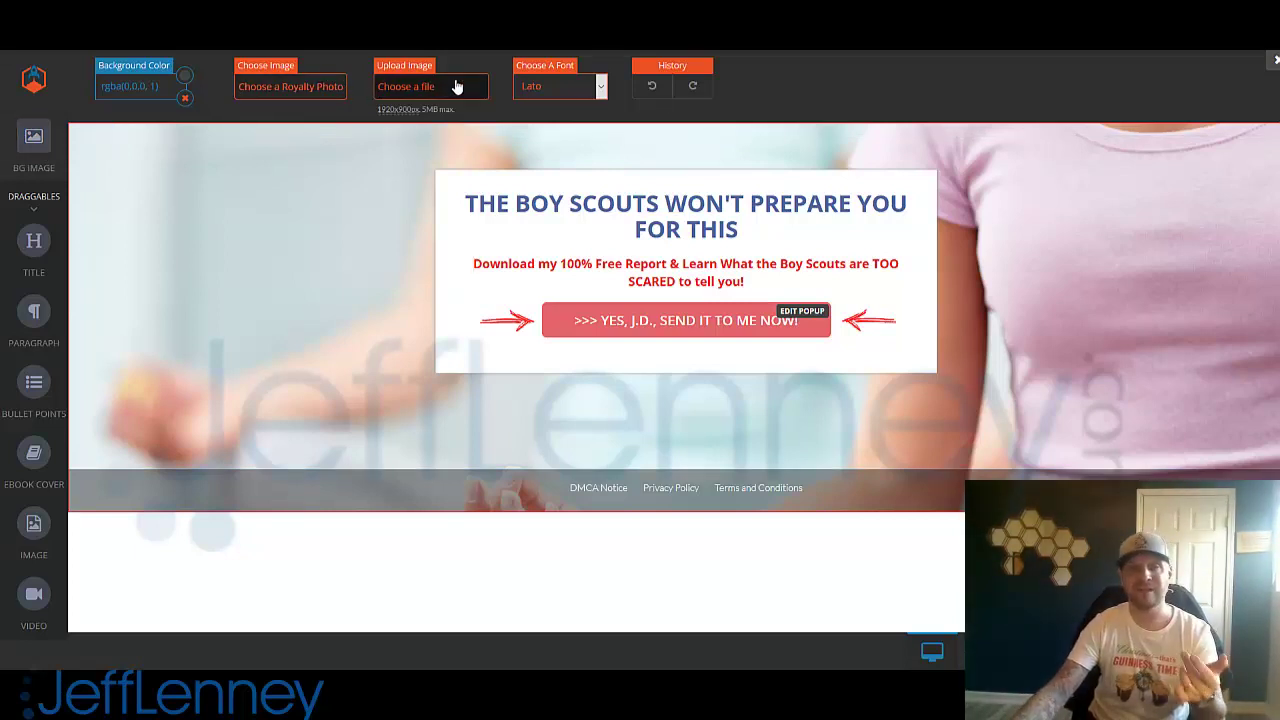
left_click(290, 88)
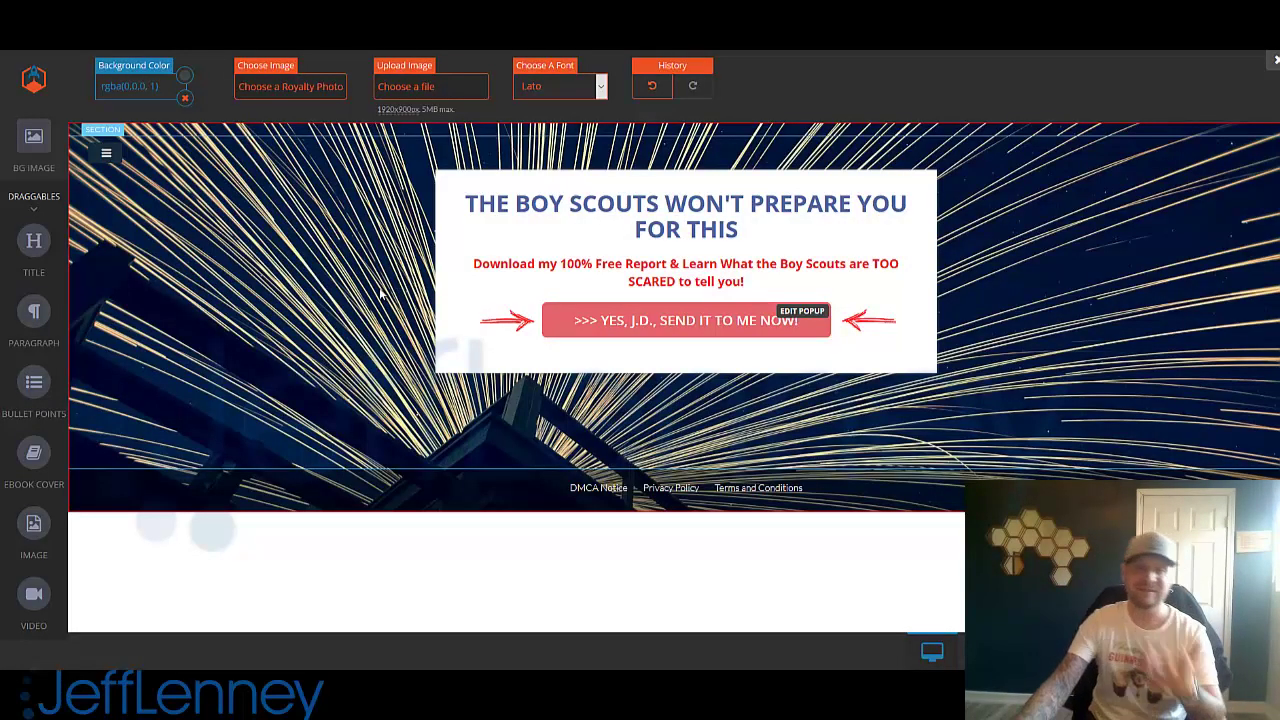
left_click(303, 88)
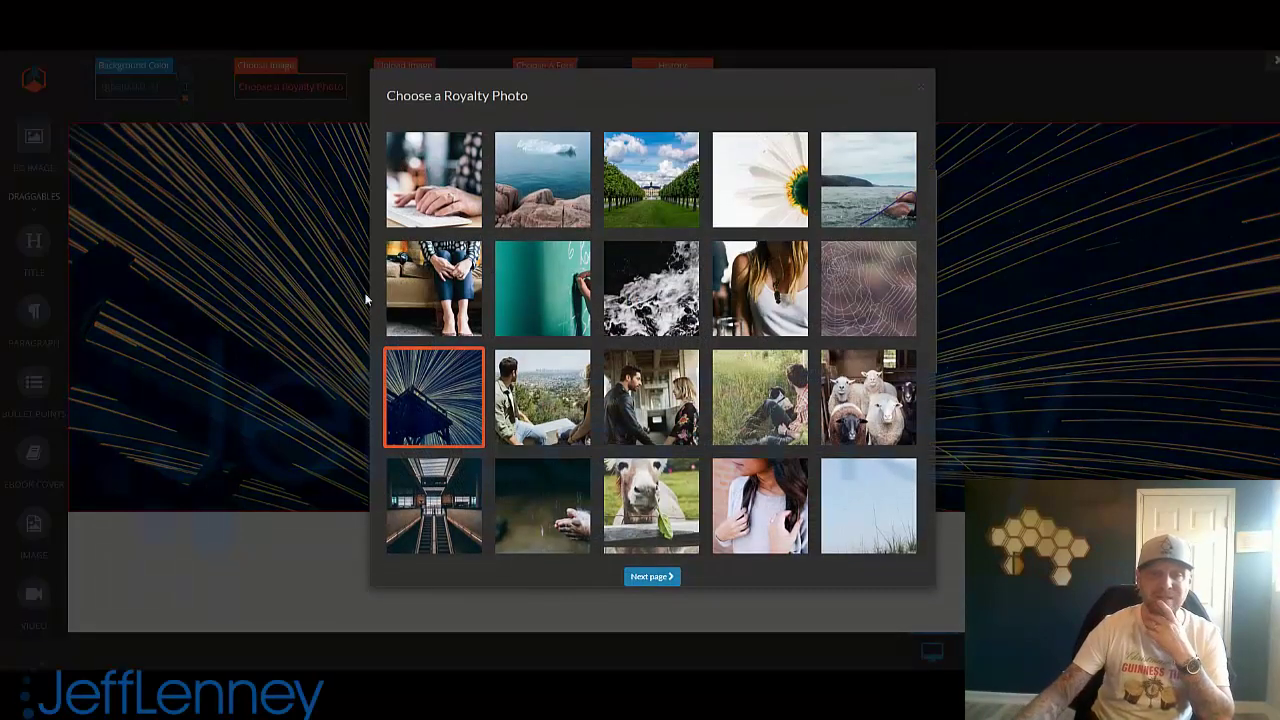
left_click(445, 494)
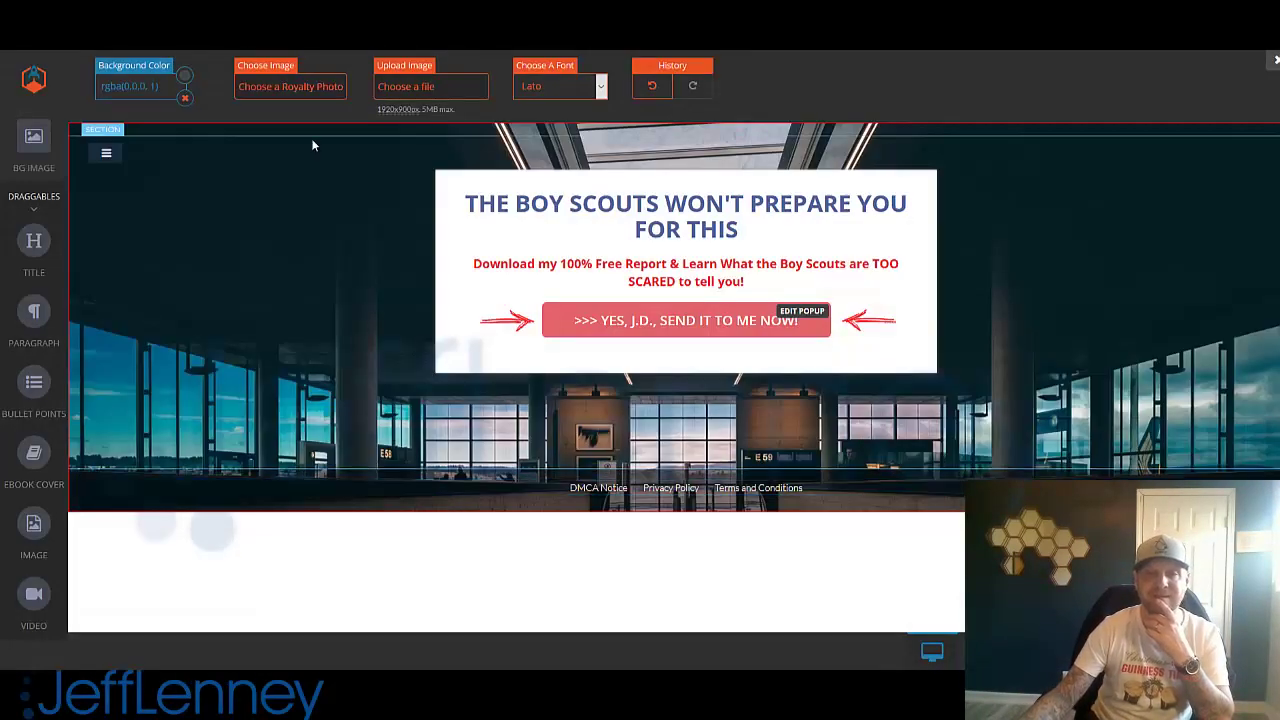
Step: Set the page background to the royalty photo of a dark orange evening sky from the second page of photos
left_click(330, 92)
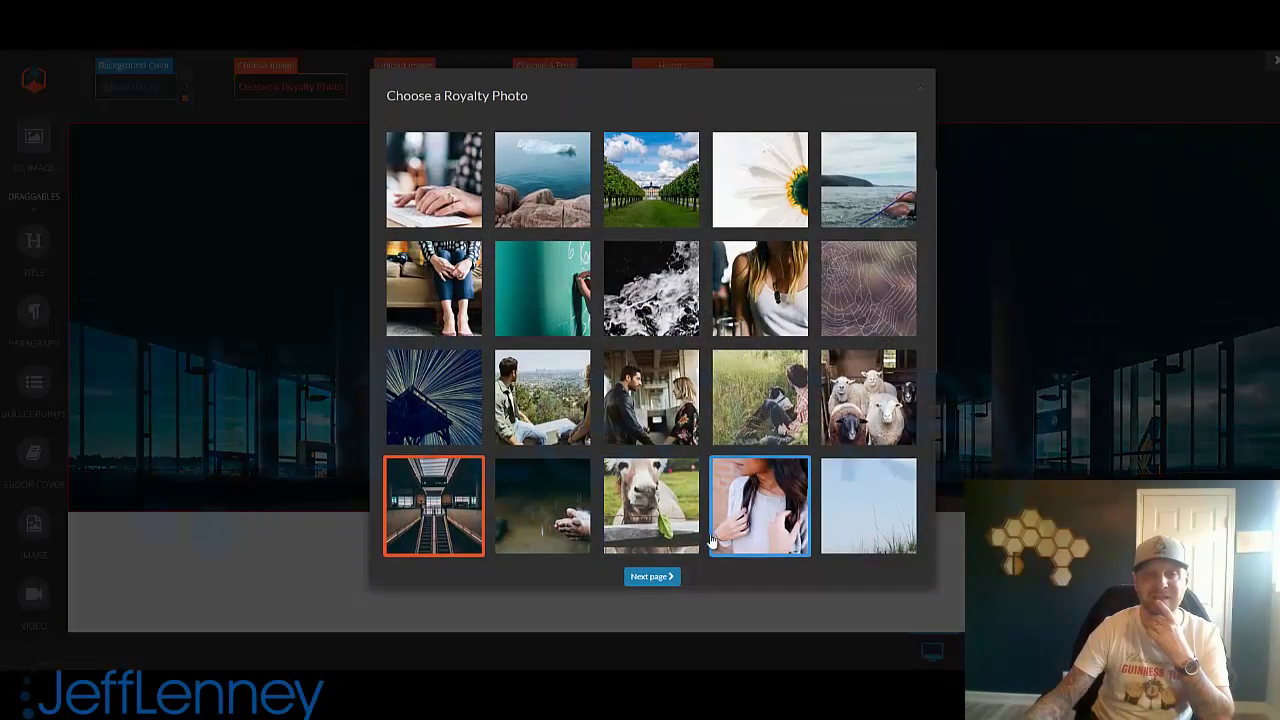
left_click(660, 577)
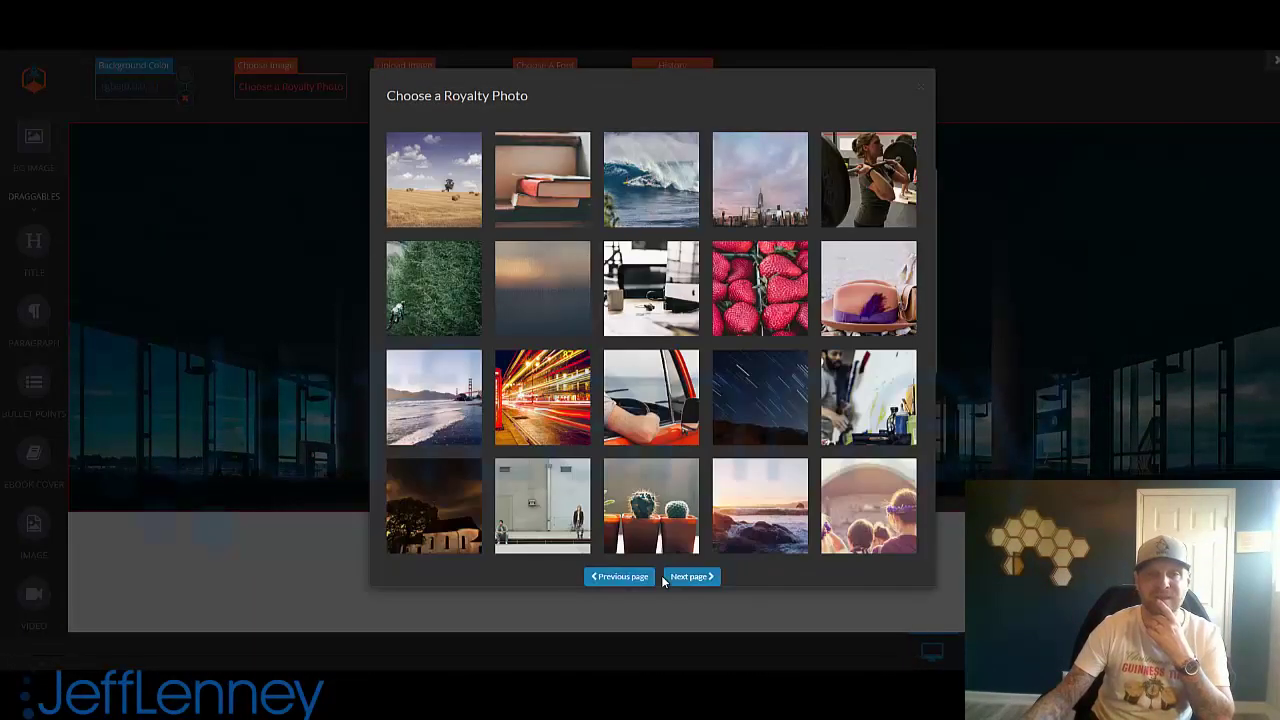
left_click(431, 485)
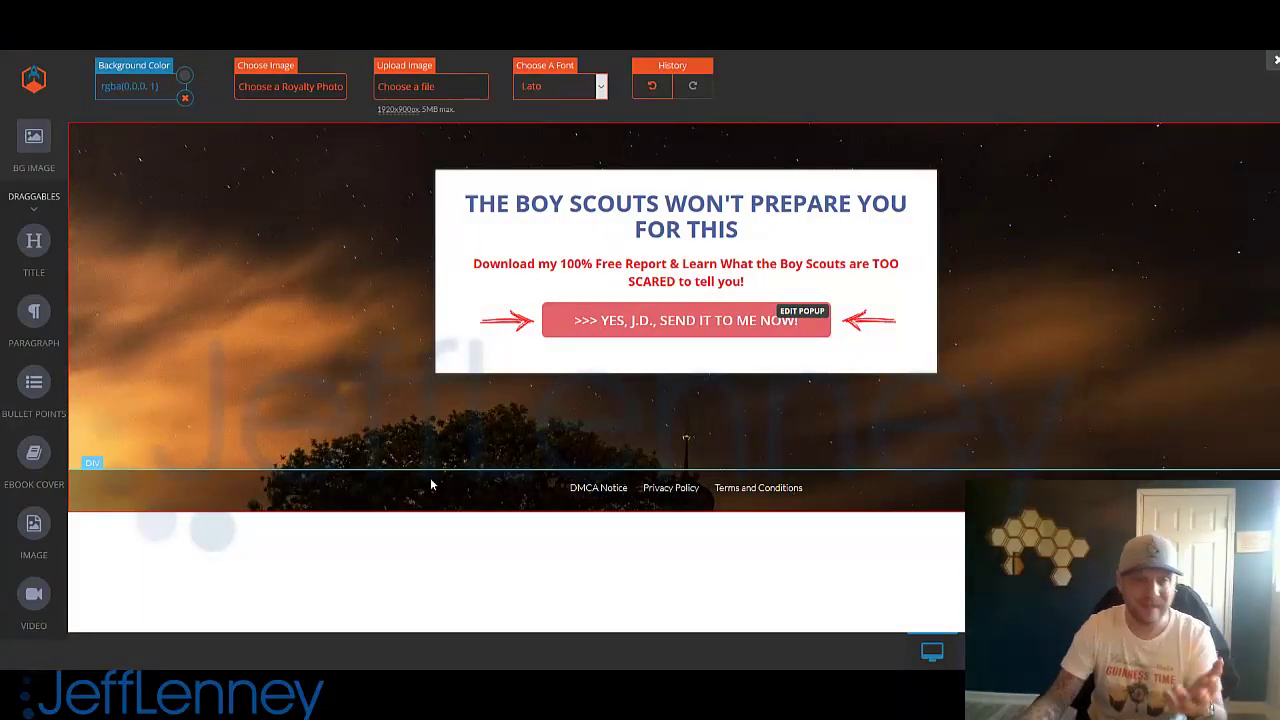
left_click(369, 313)
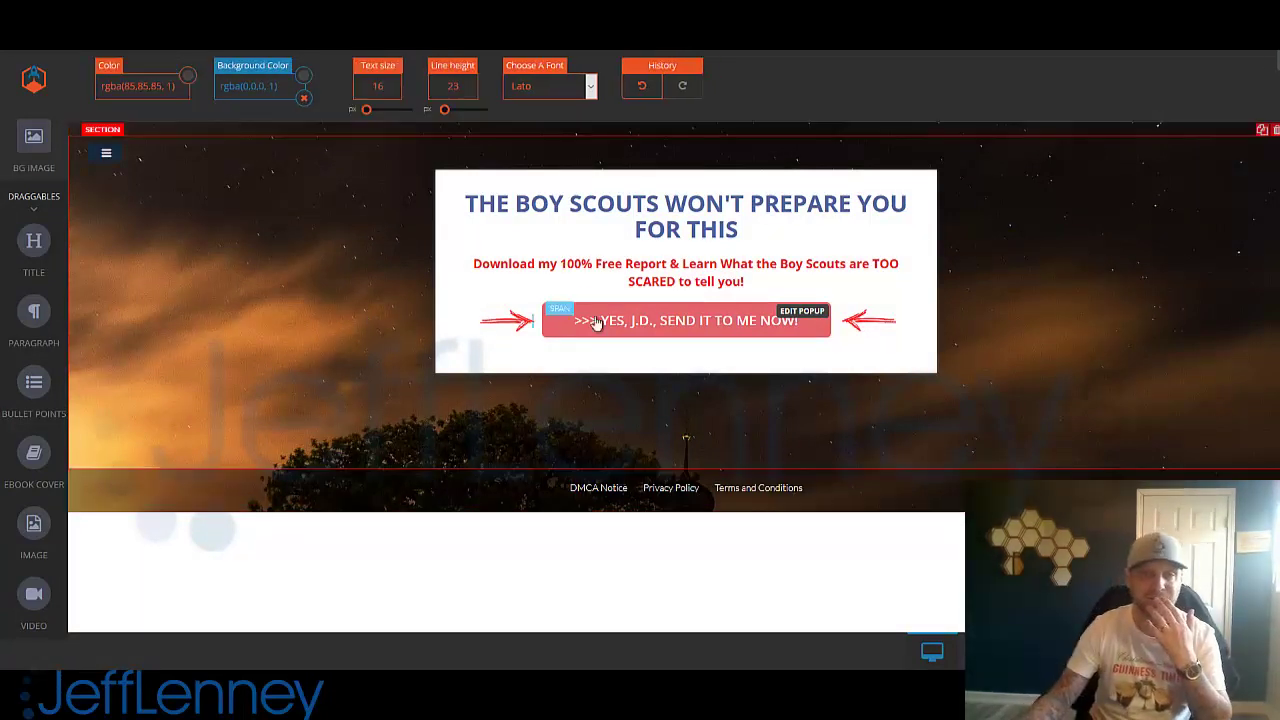
Step: Open the opt-in button's popup and delete the "What's your name?" field from its form
left_click(799, 312)
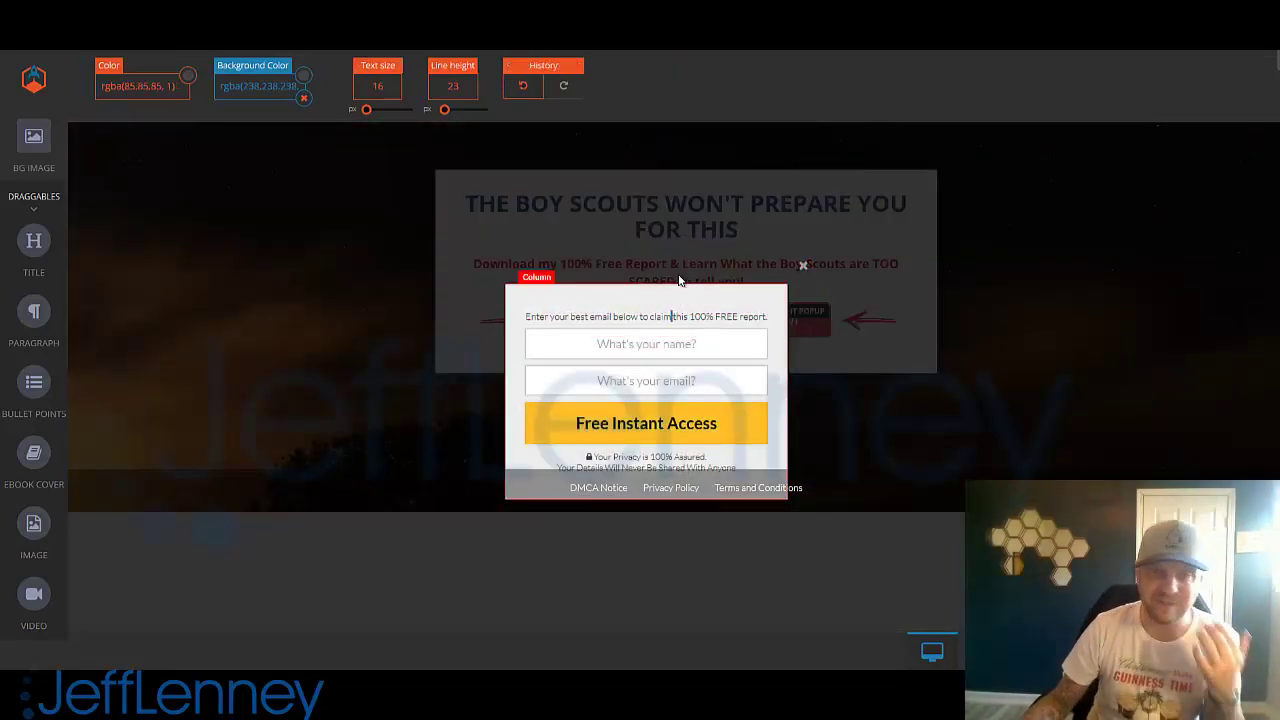
left_click_drag(684, 316, 672, 316)
left_click(640, 347)
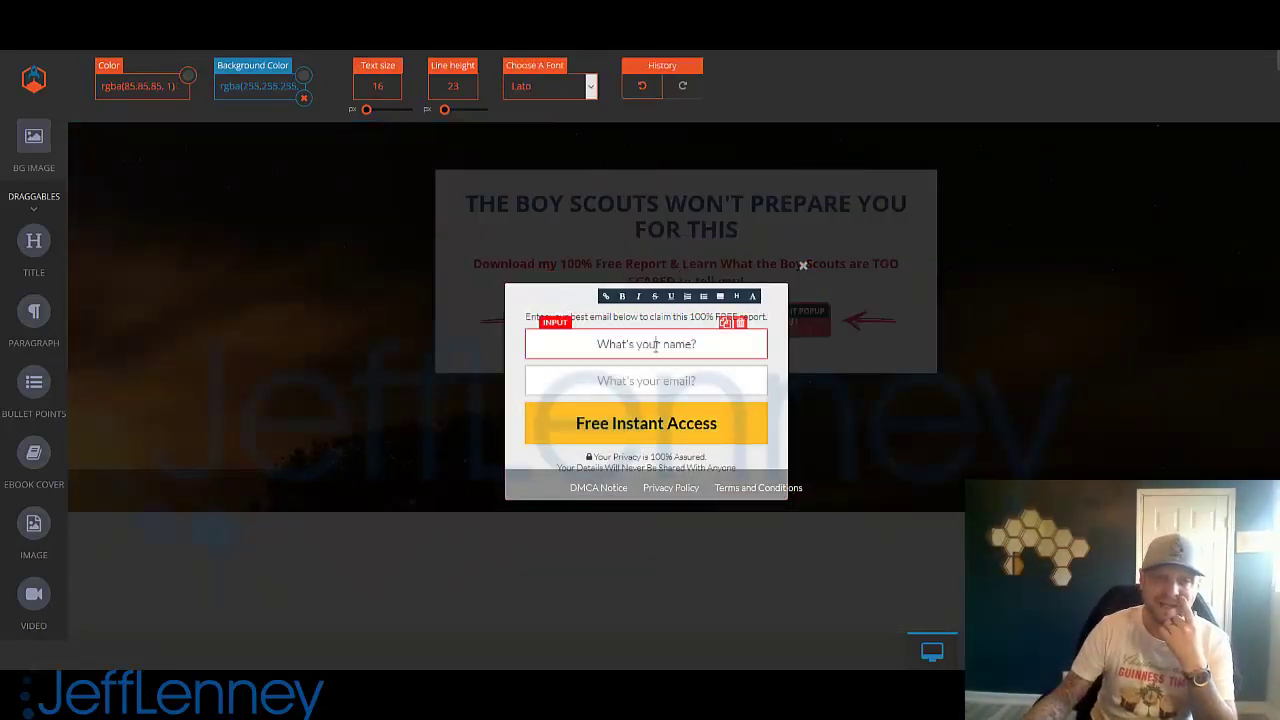
left_click(666, 380)
left_click(678, 346)
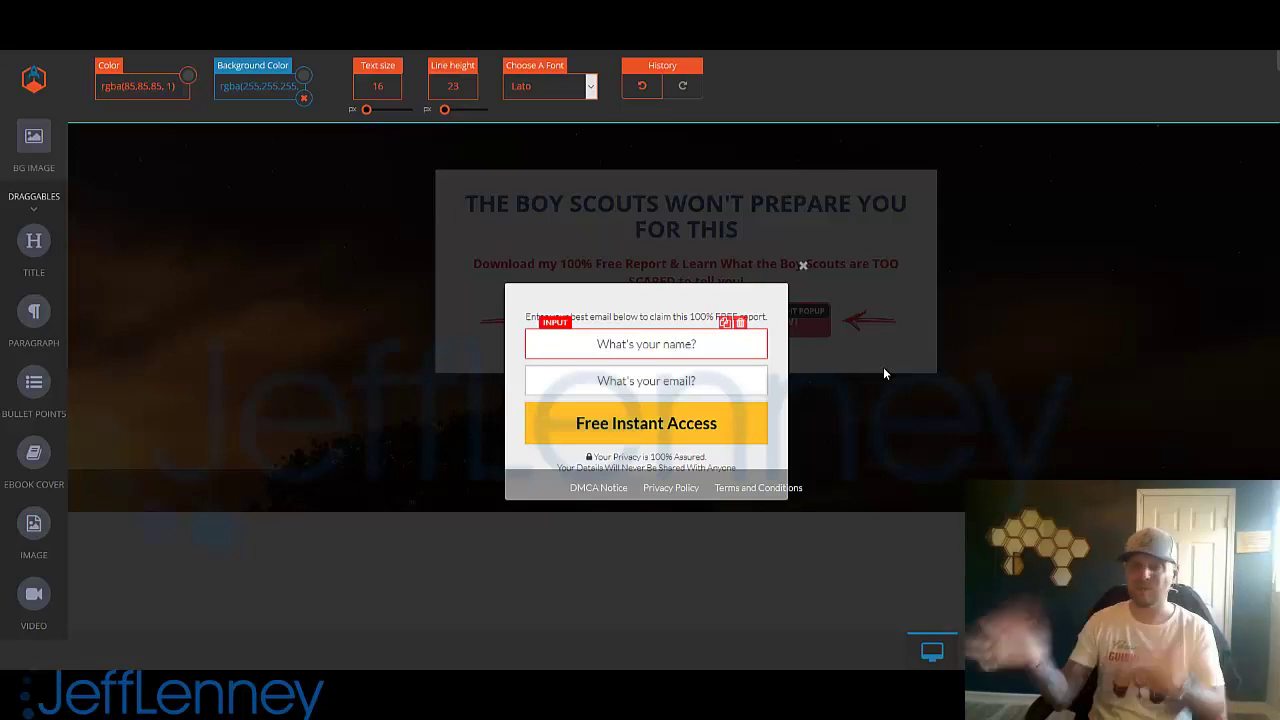
left_click(740, 324)
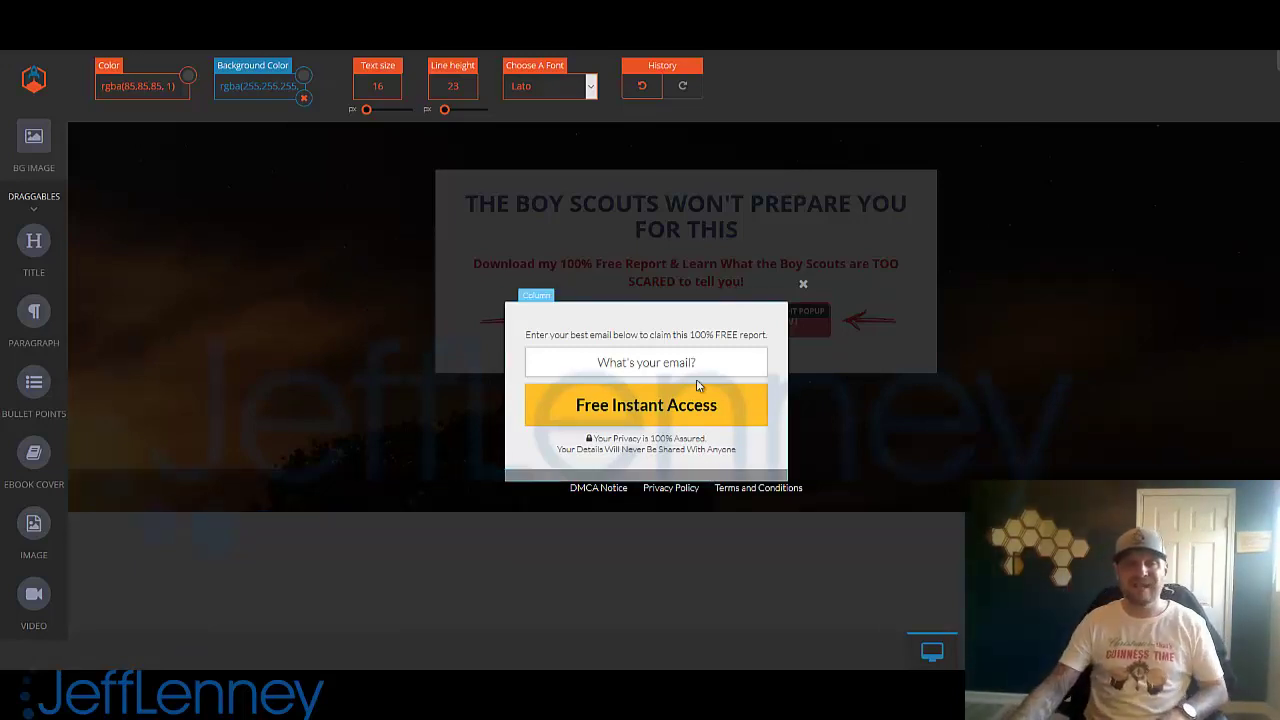
Step: Replace the popup's submit button text with ">>>Yes, Send It To Me Now!"
left_click(681, 408)
triple_click(681, 408)
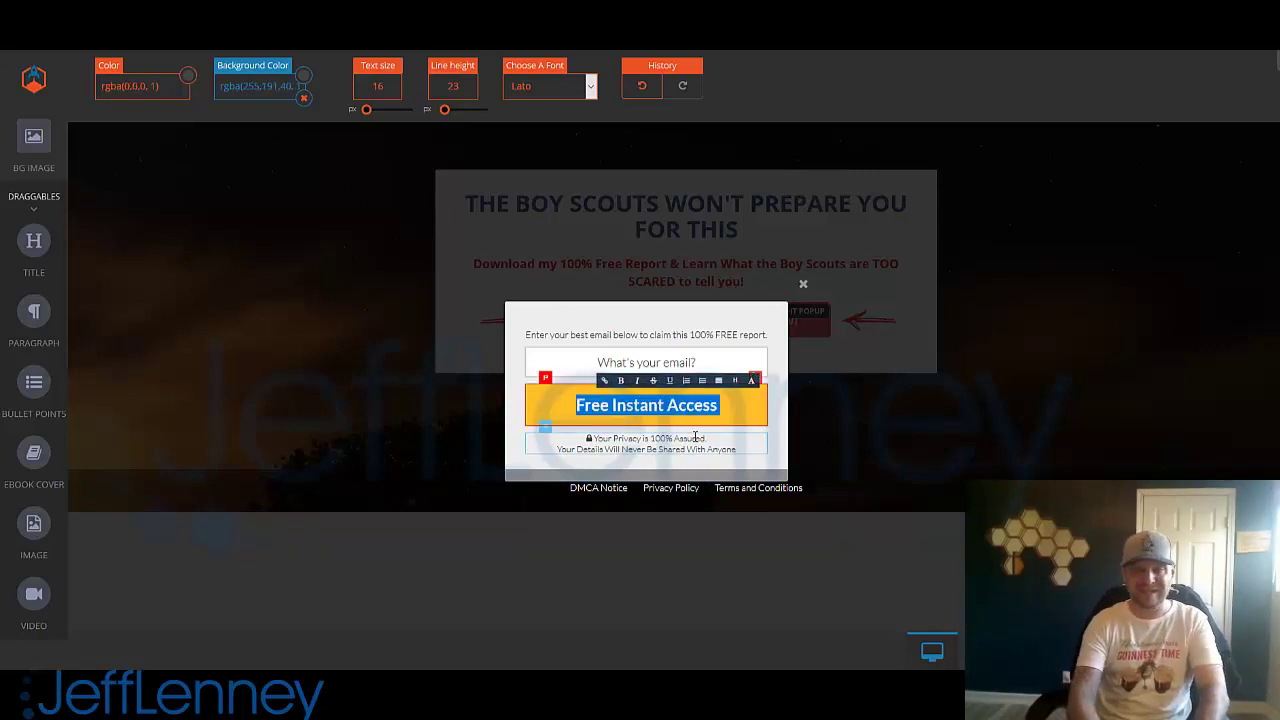
type(">>>Yes, Send")
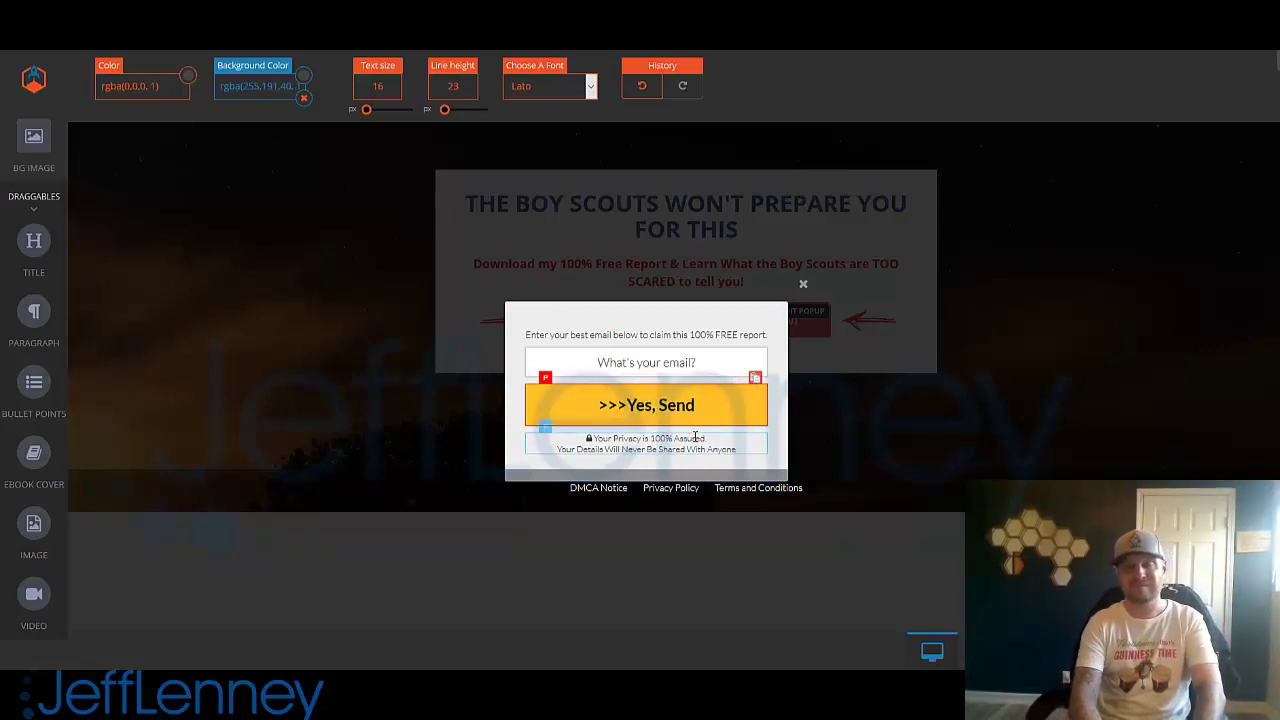
type(" It To Me Now!")
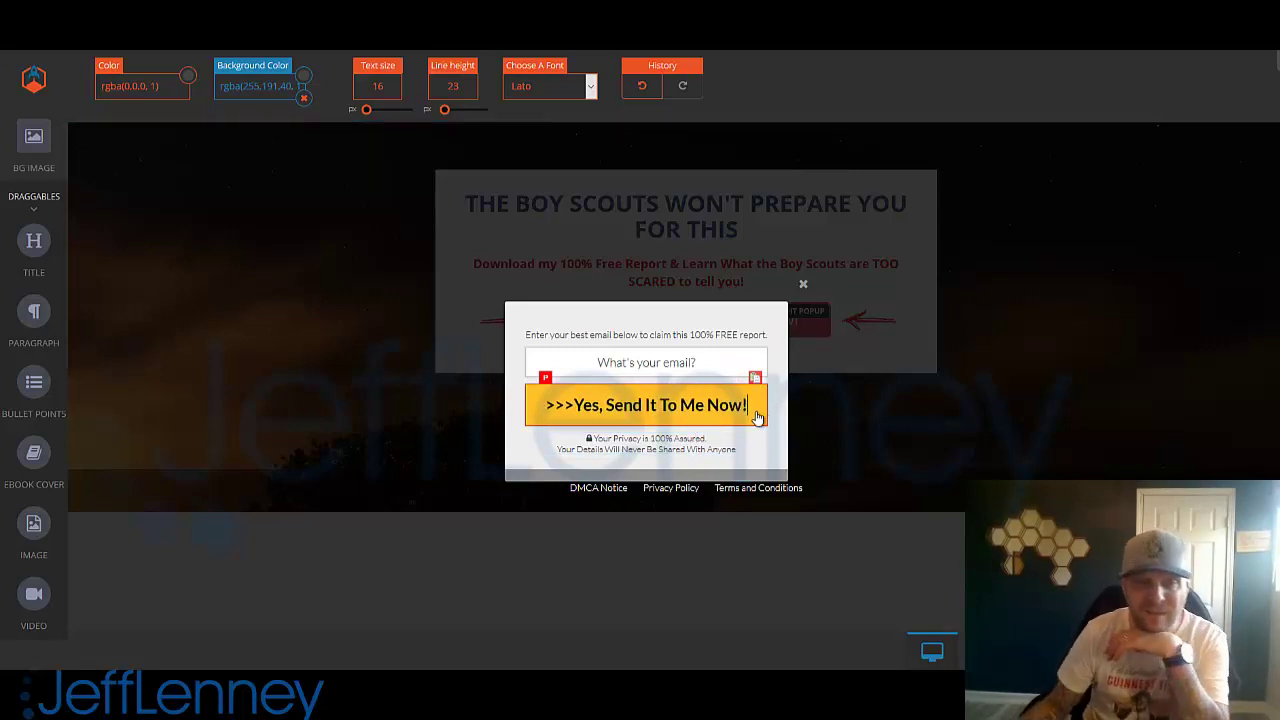
Step: Set the popup submit button's background color to amber, rgba(255,177,0,1)
left_click(243, 87)
mouse_move(297, 152)
left_mouse_down()
mouse_move(292, 127)
mouse_move(291, 163)
left_mouse_up()
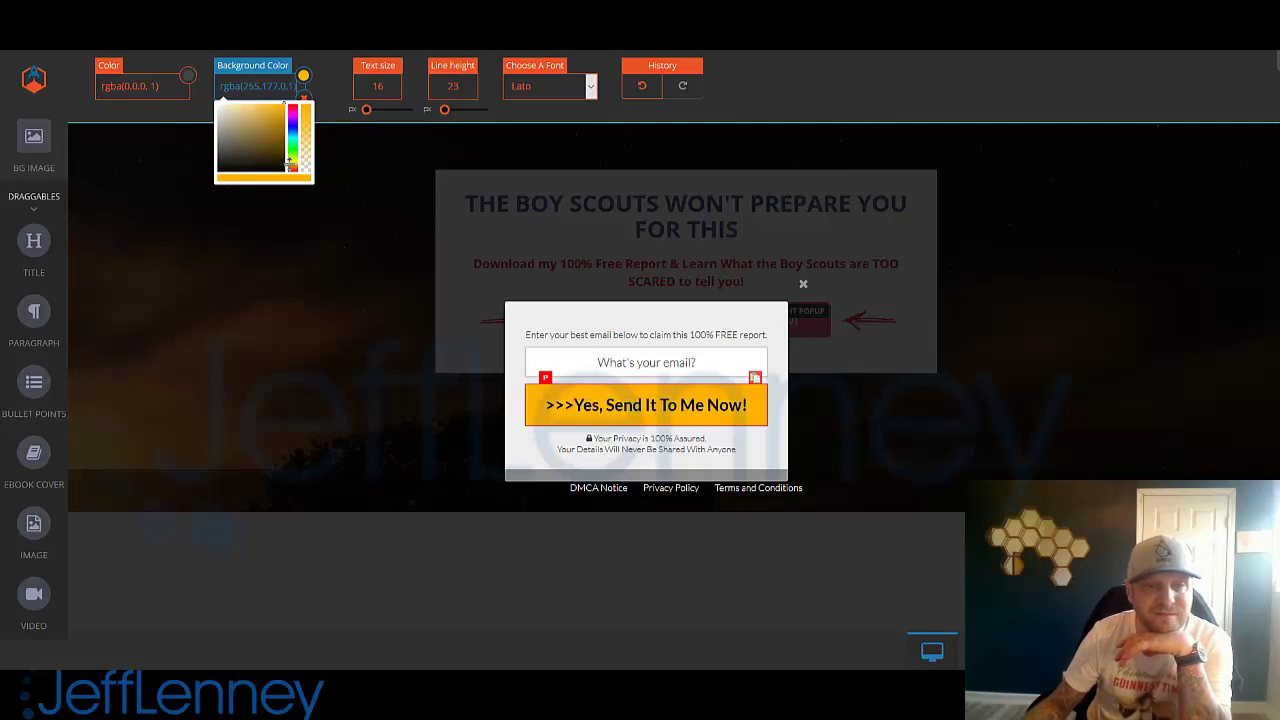
left_click(543, 448)
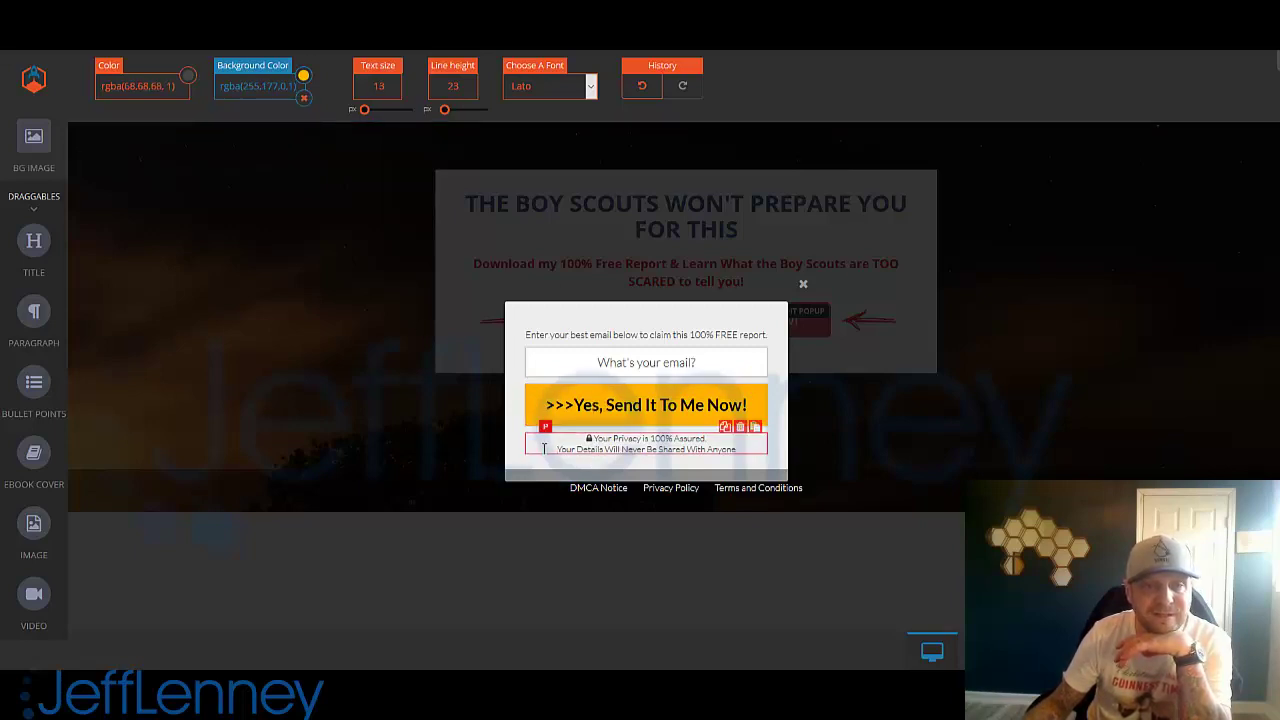
Step: Change the popup submit button's text color to dark red, rgba(154,26,26,1)
left_click(689, 405)
left_click_drag(750, 406, 543, 404)
left_click(157, 89)
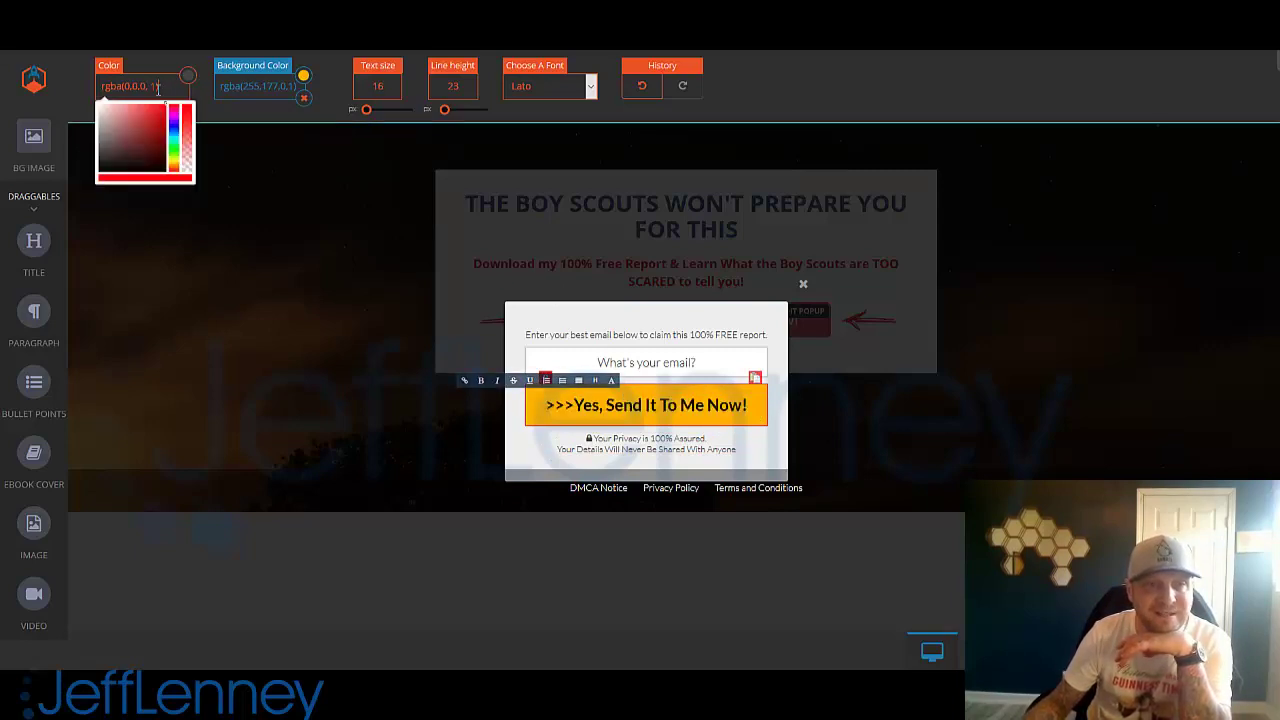
left_click(165, 108)
left_click(160, 113)
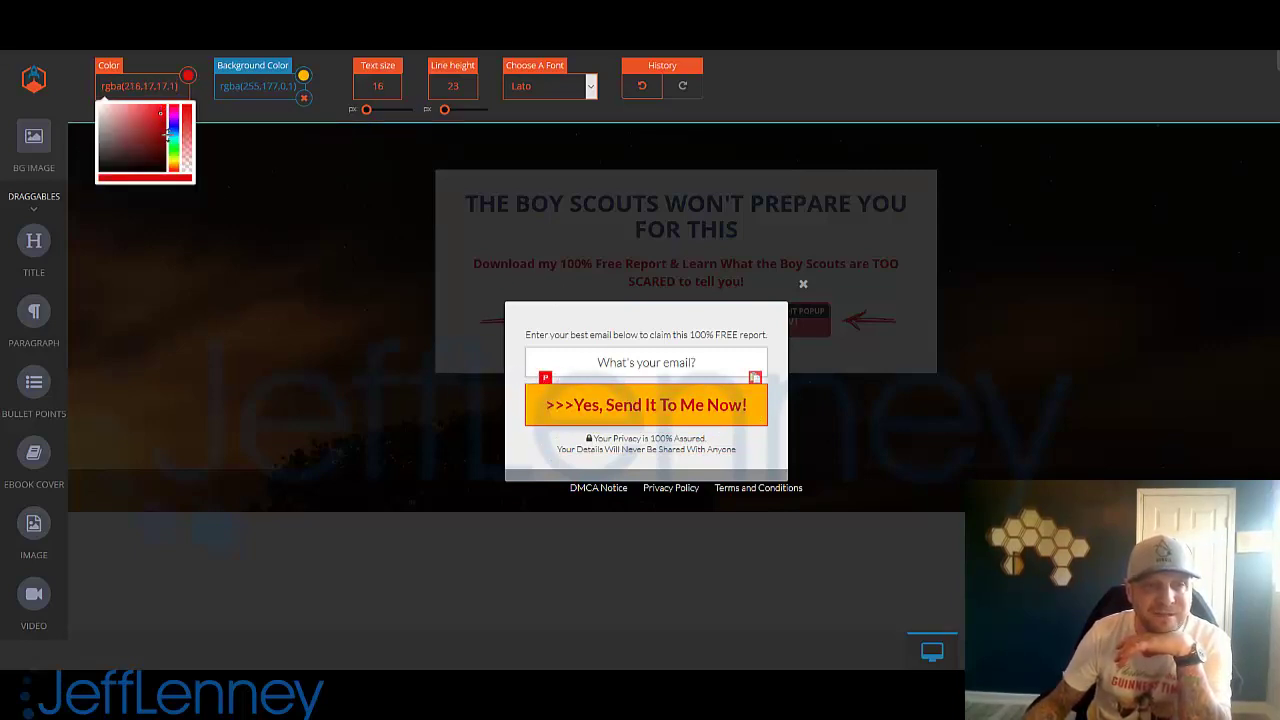
left_click(155, 129)
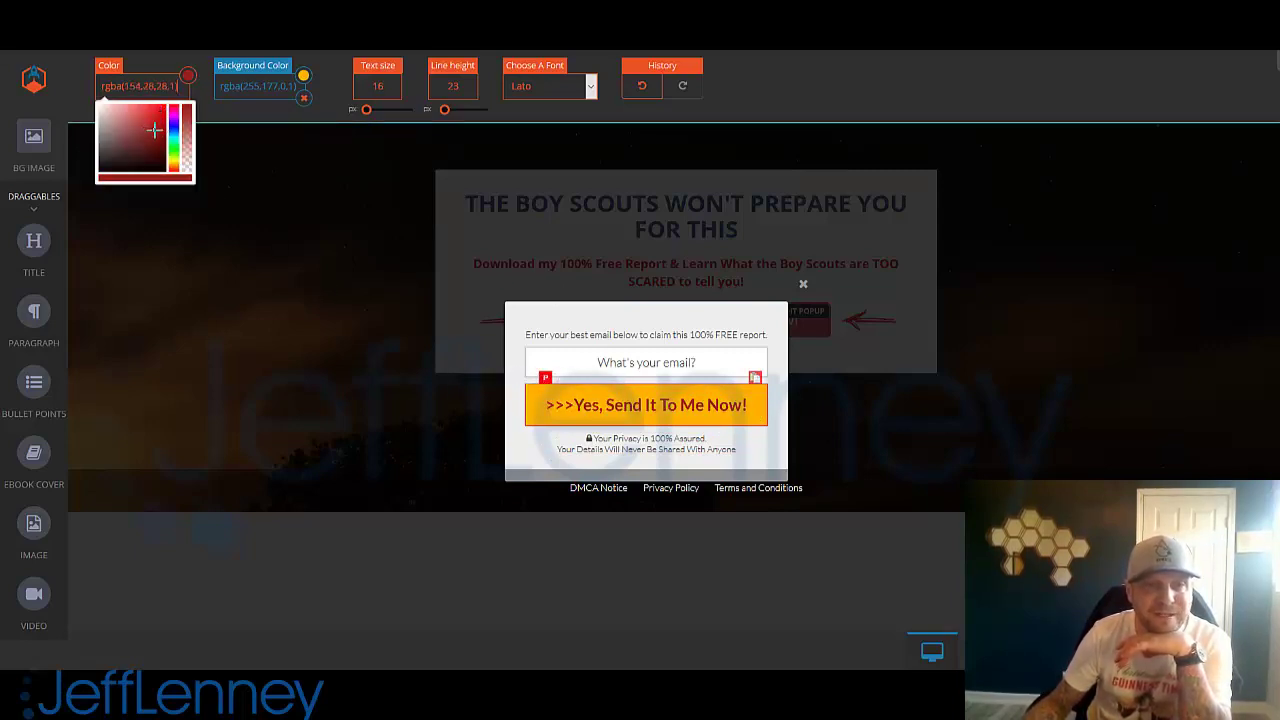
left_click(400, 398)
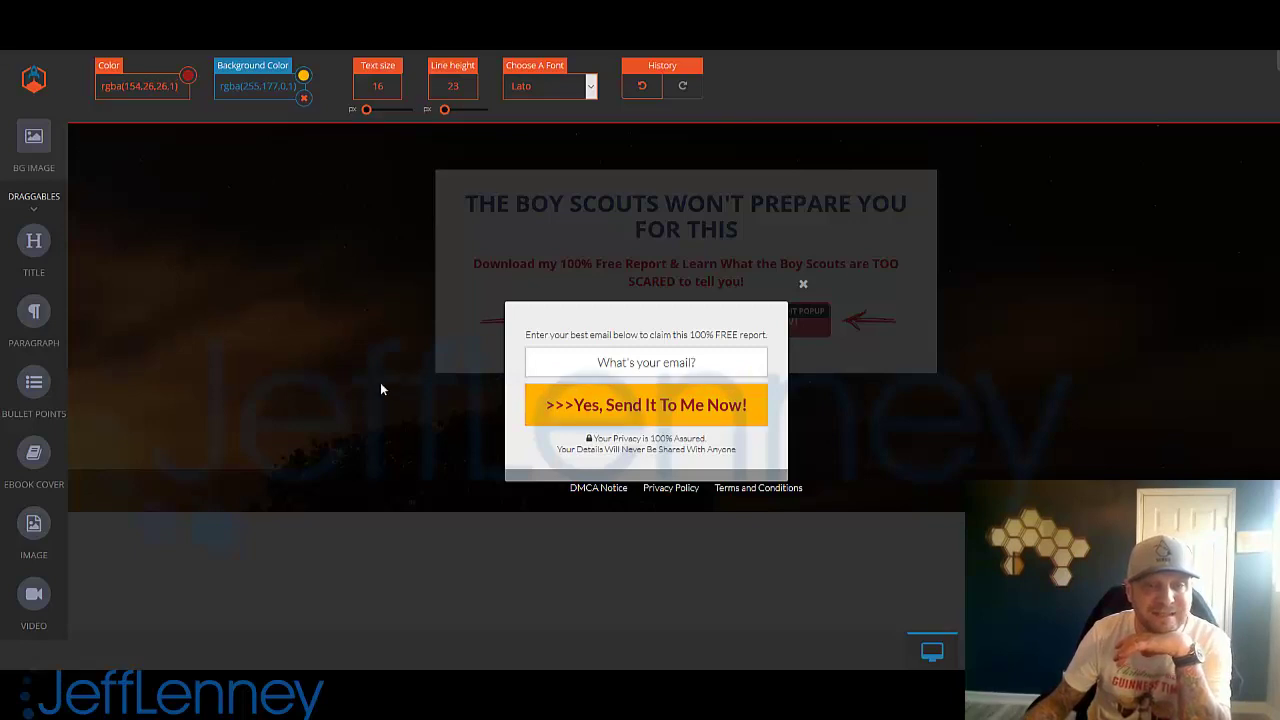
Step: Replace the placeholder text of the popup's email field with "Your Best Email Address"
double_click(660, 376)
triple_click(718, 364)
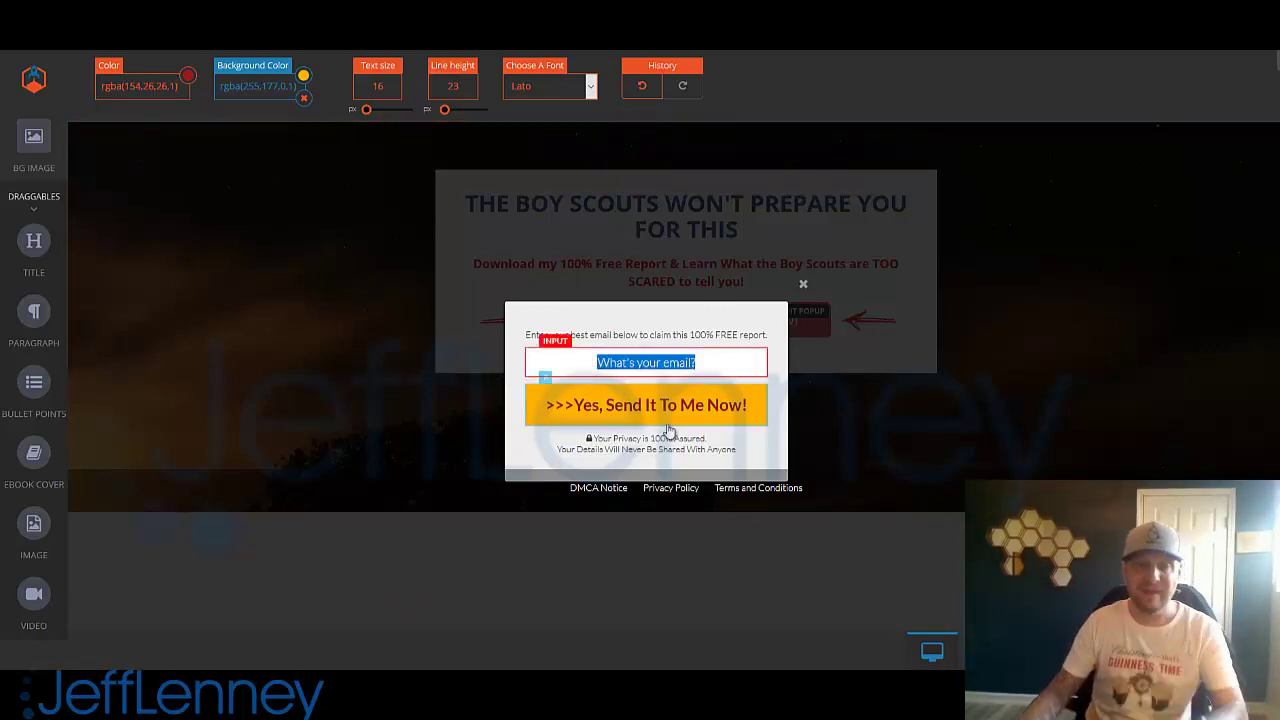
type("Your BEST")
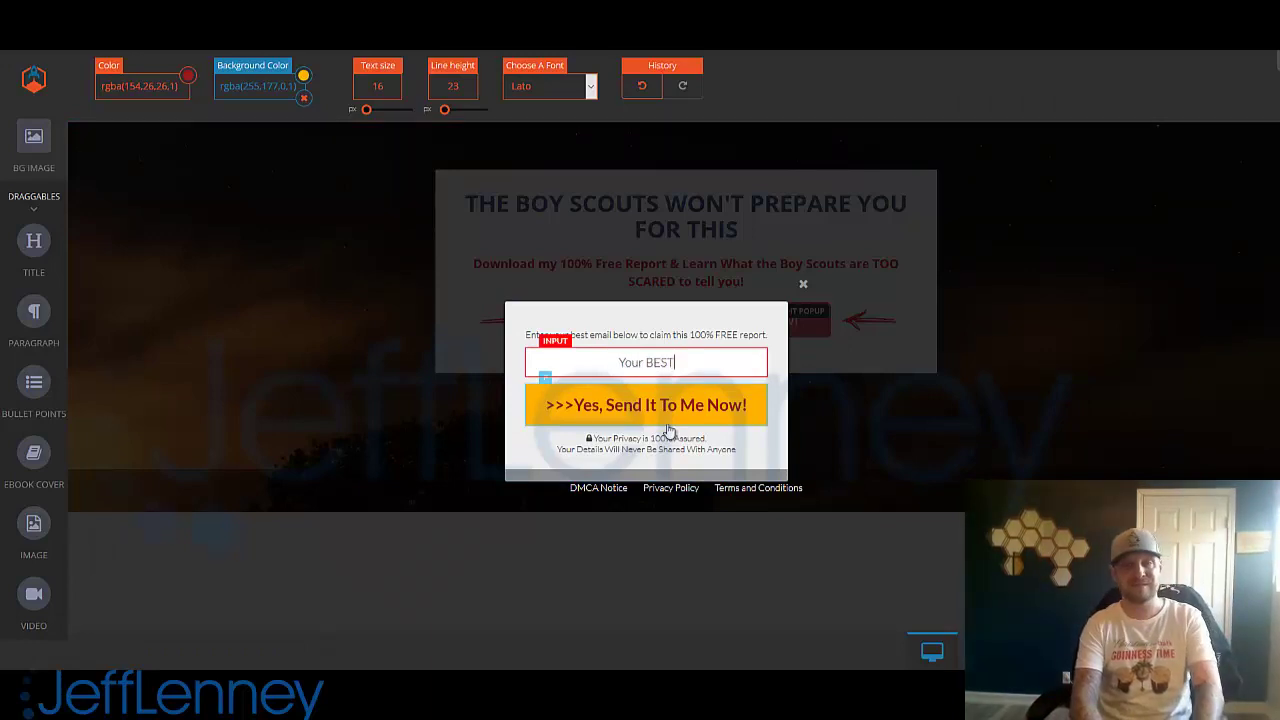
type(" eMAI")
key("BackSpace")
key("BackSpace")
key("BackSpace")
key("BackSpace")
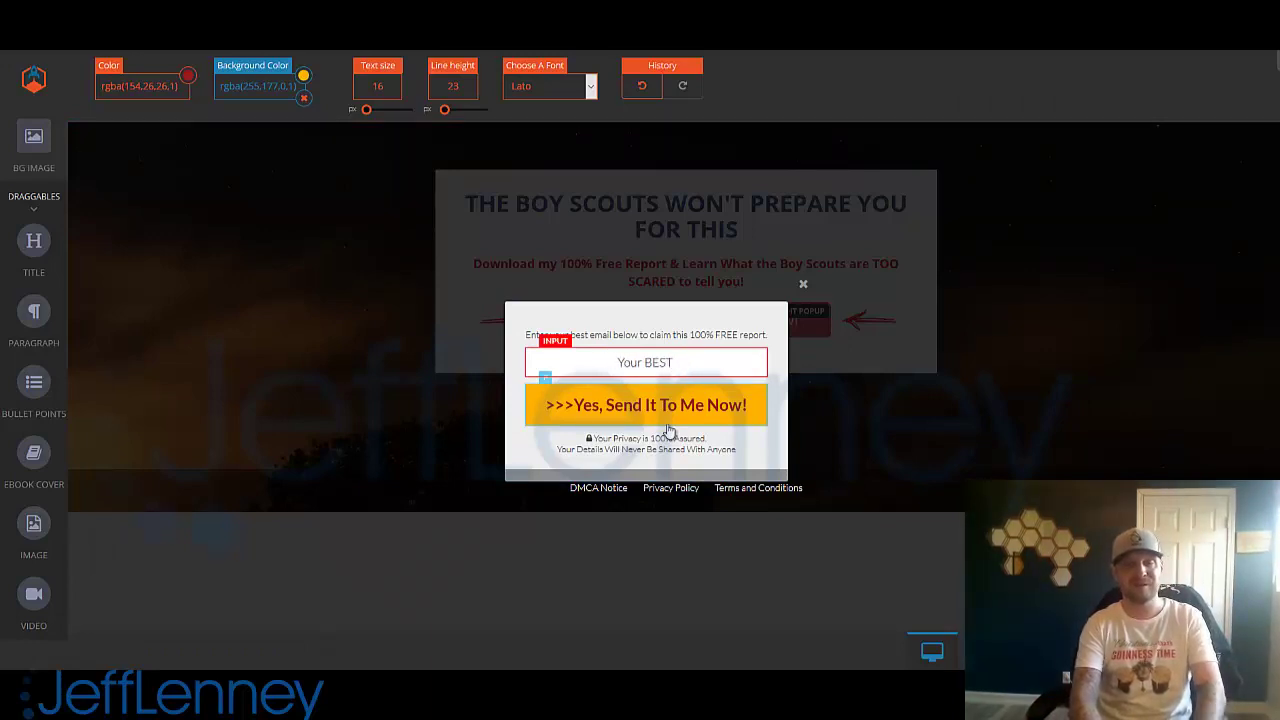
key("ctrl+a")
type("Tell")
key("ctrl+a")
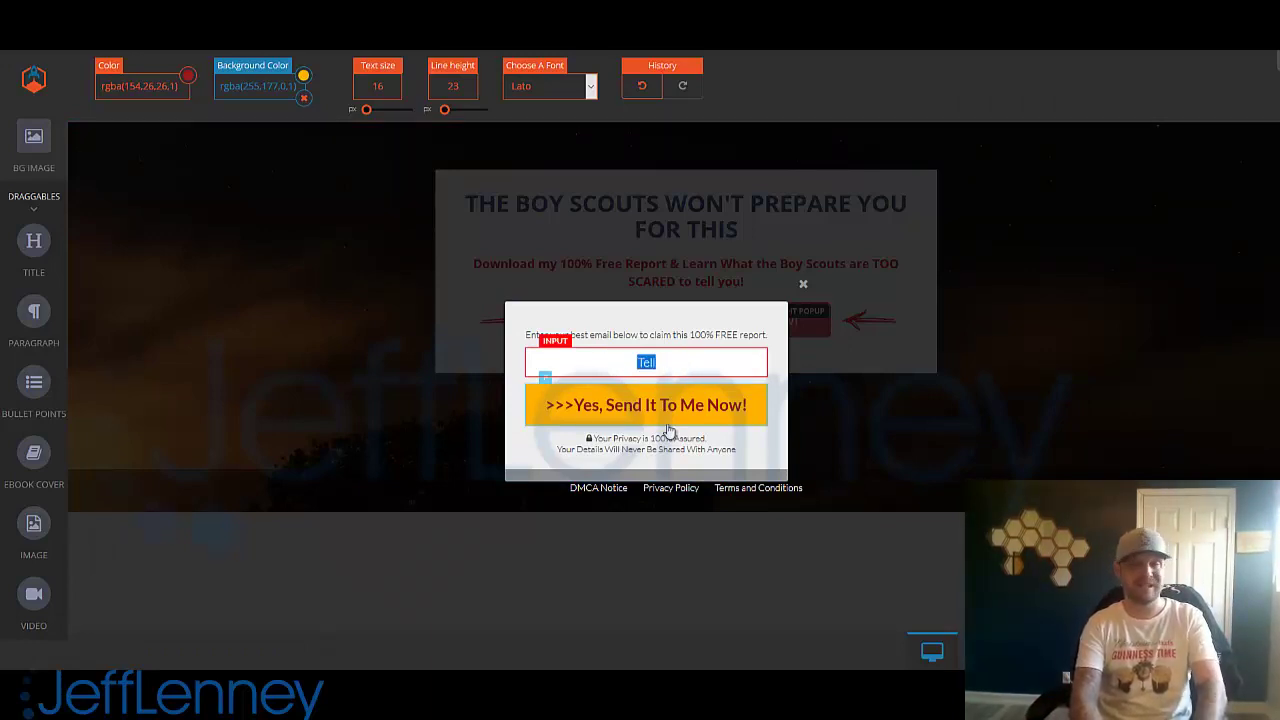
type("Your Best Email Address")
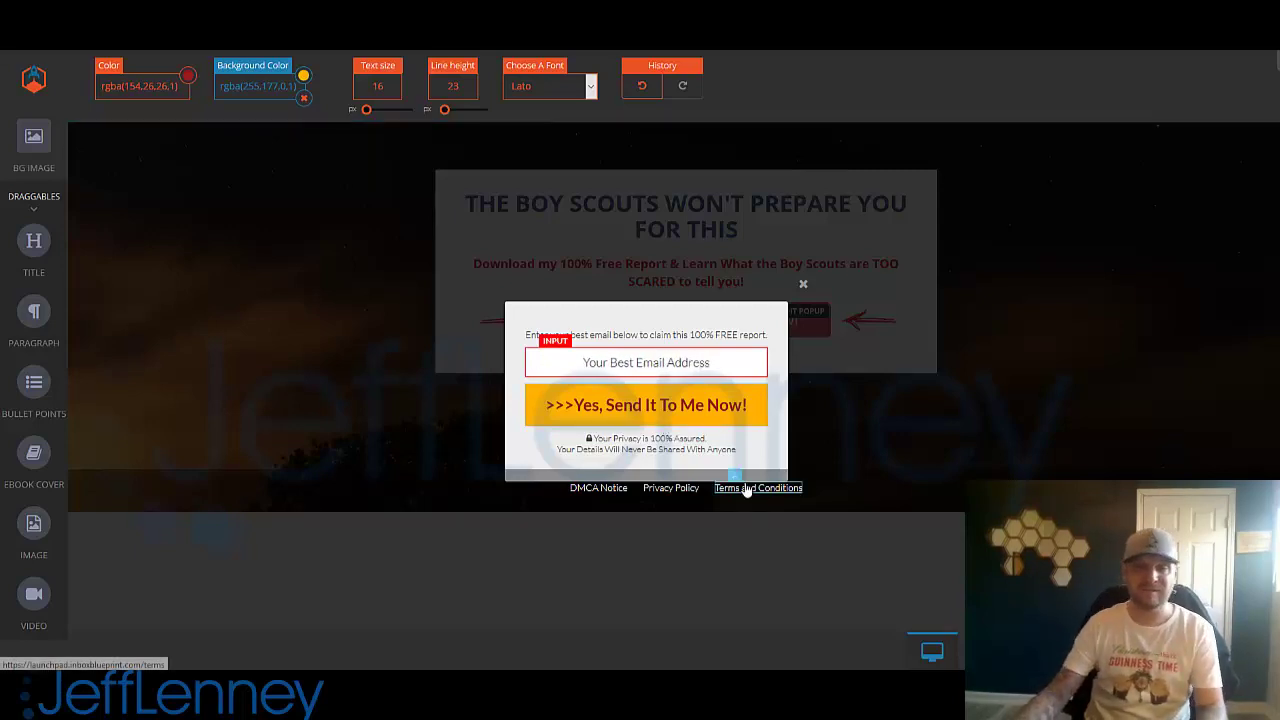
left_click(845, 432)
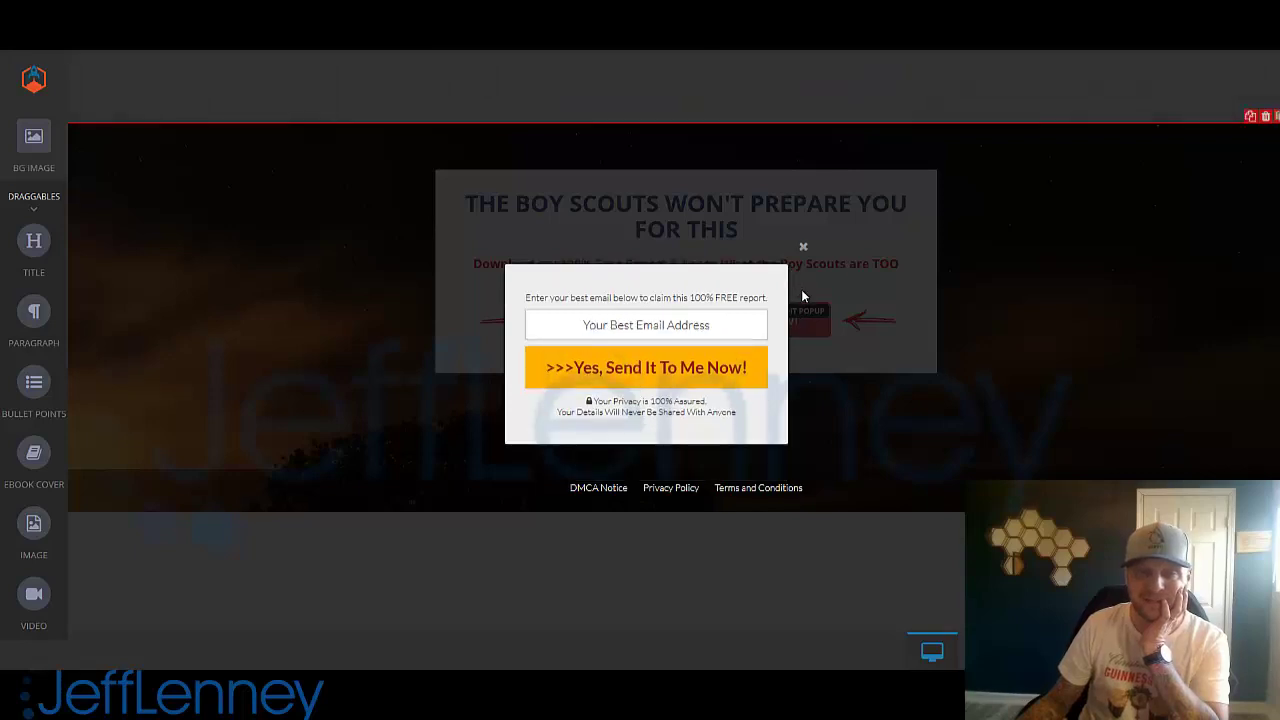
Step: Close the popup and preview the variation page, saving it and exiting the page builder
left_click(802, 247)
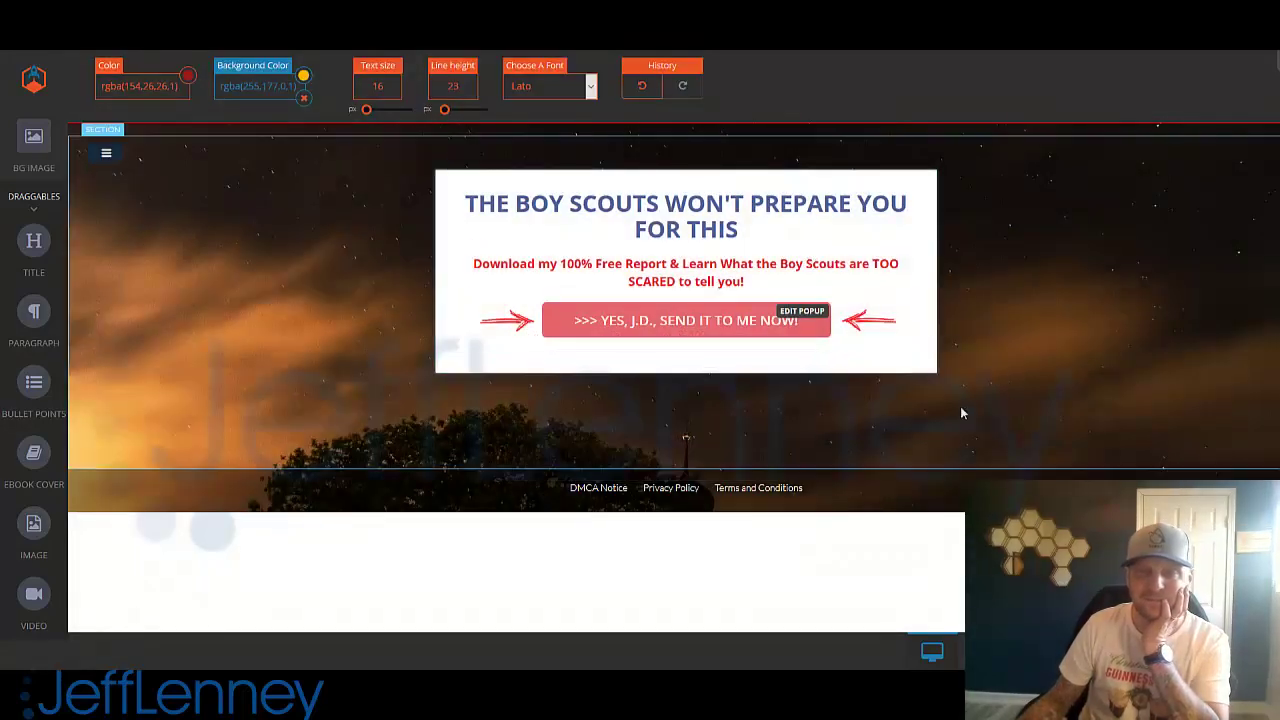
left_click(1035, 651)
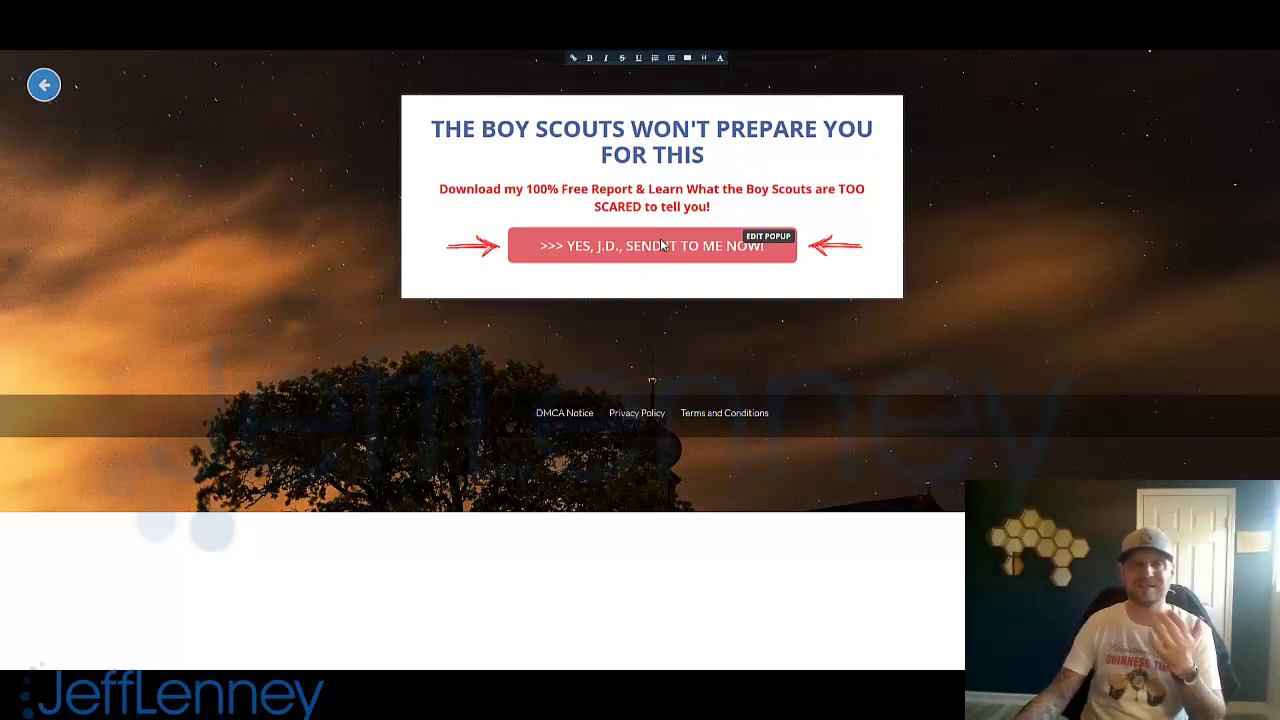
left_click(43, 84)
left_click(1232, 651)
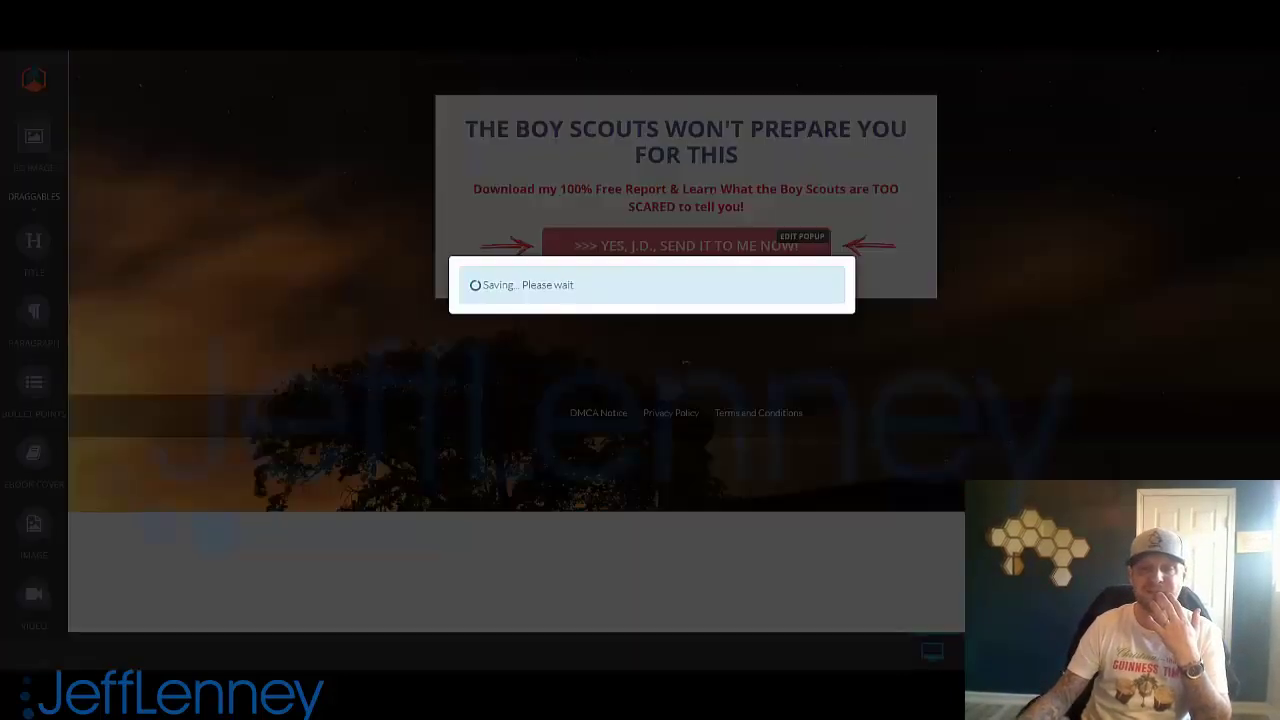
left_click(702, 337)
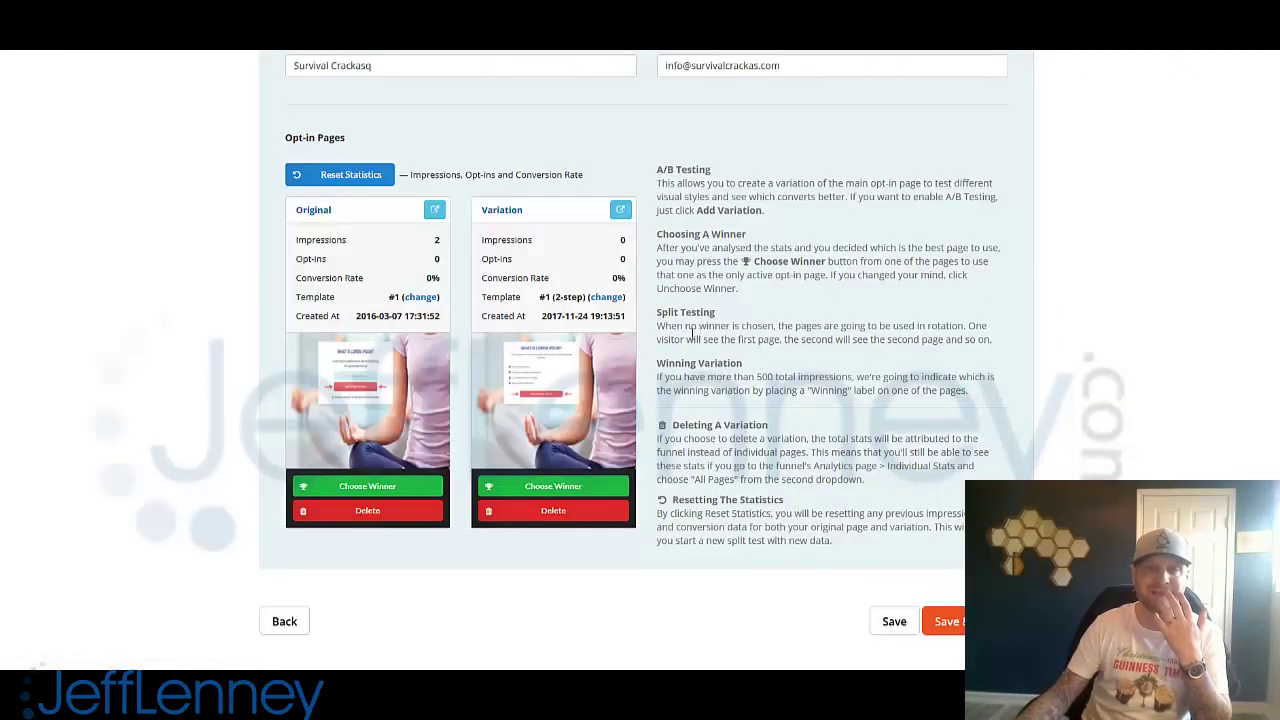
Step: View the live variation page from the funnel design page and check its opt-in popup
mouse_move(578, 410)
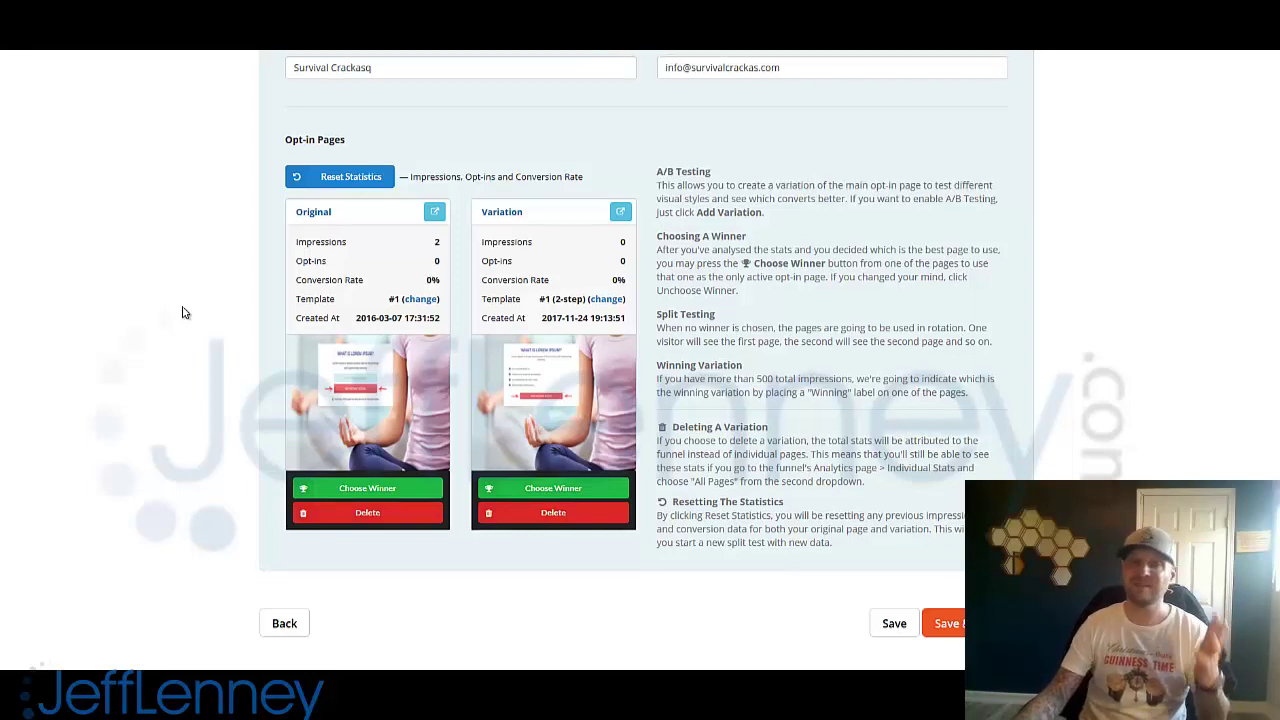
scroll(180, 310, "up", 3)
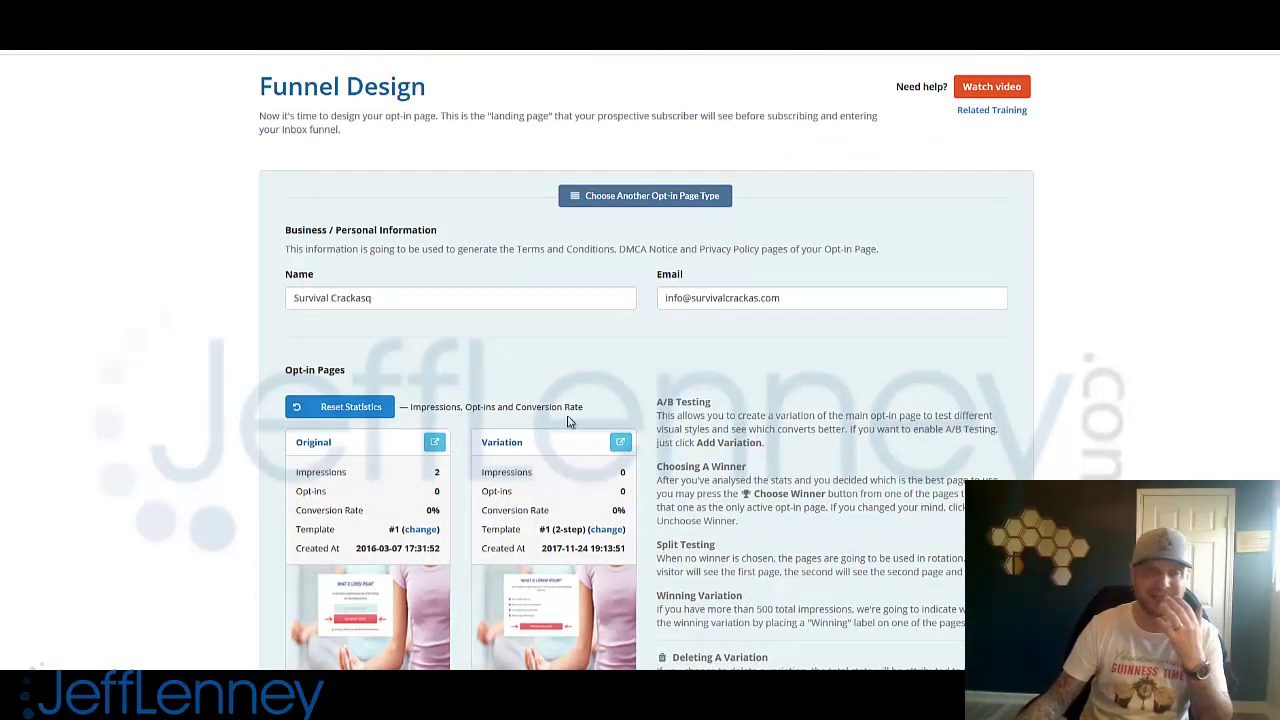
left_click(620, 445)
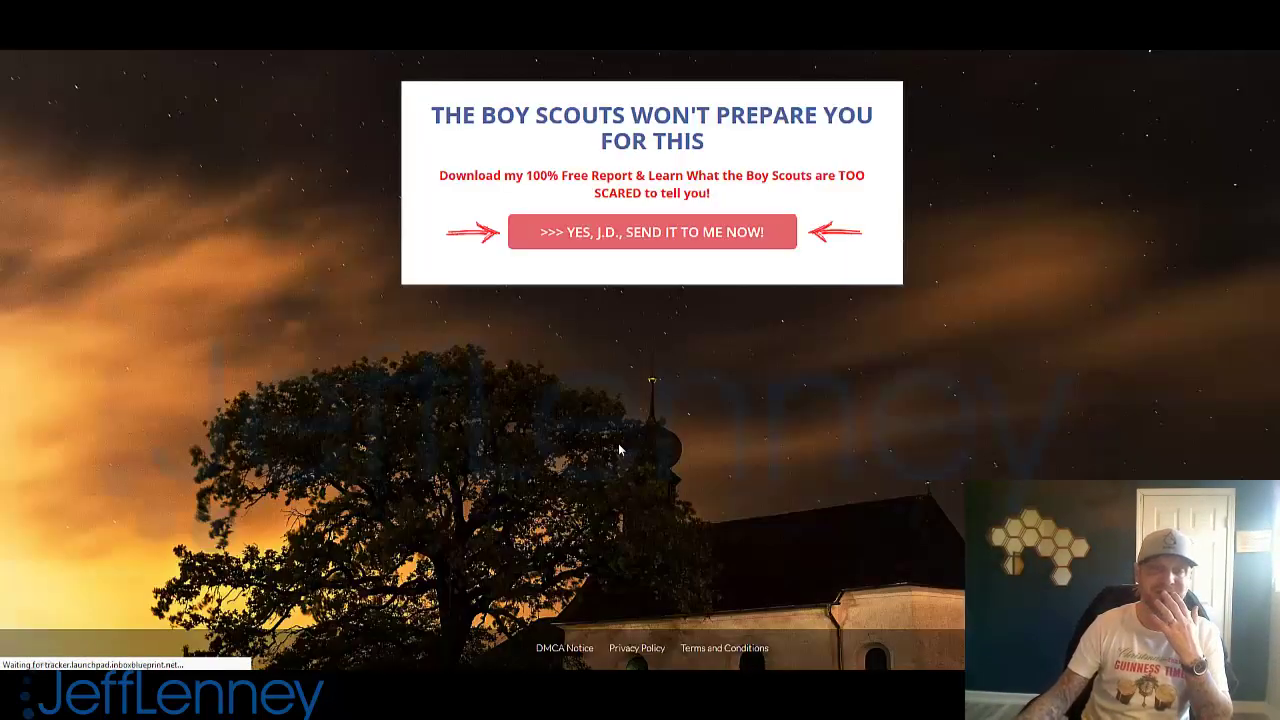
left_click(646, 230)
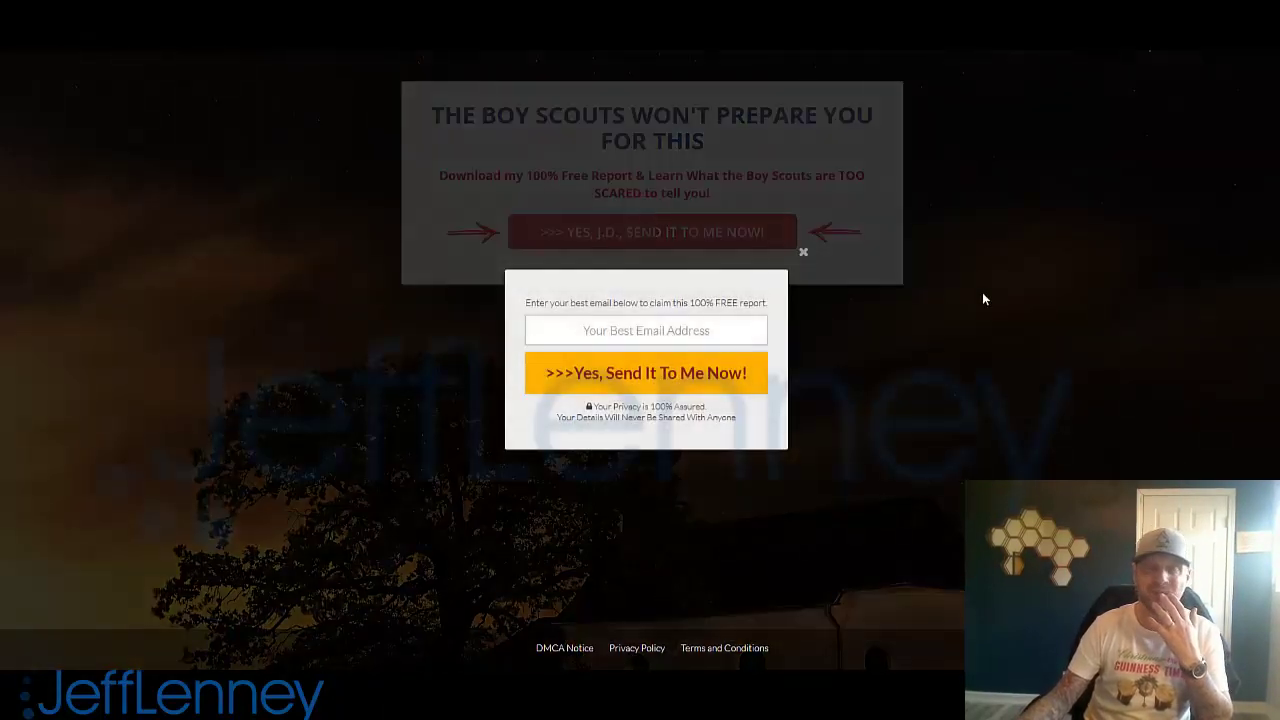
left_click(803, 252)
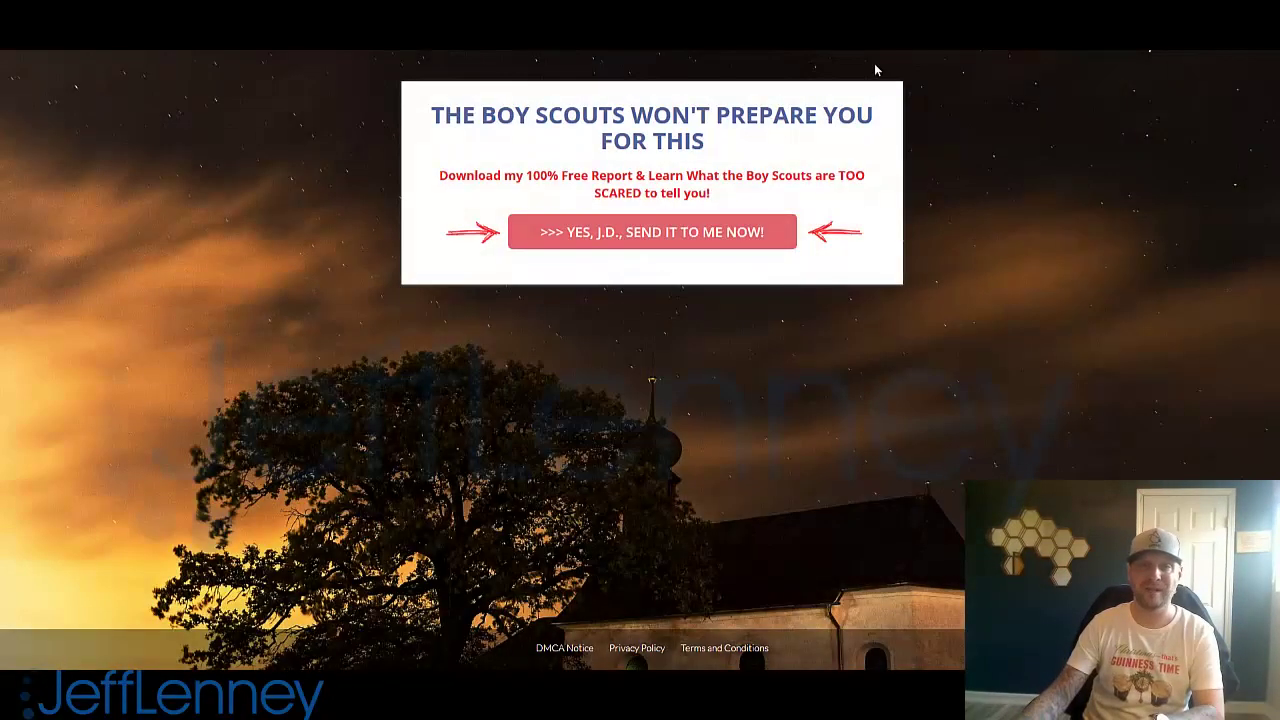
left_click(882, 14)
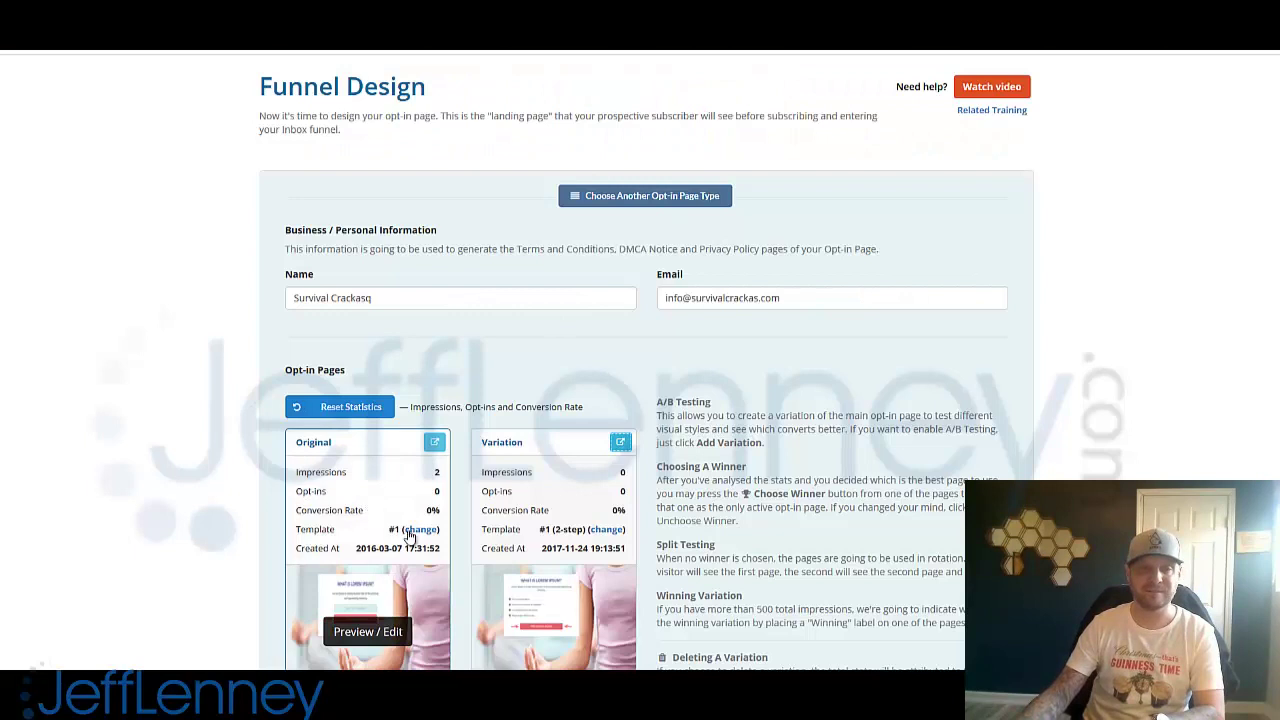
Step: View the live original opt-in page and compare its email form with the variation's opt-in button
left_click(434, 442)
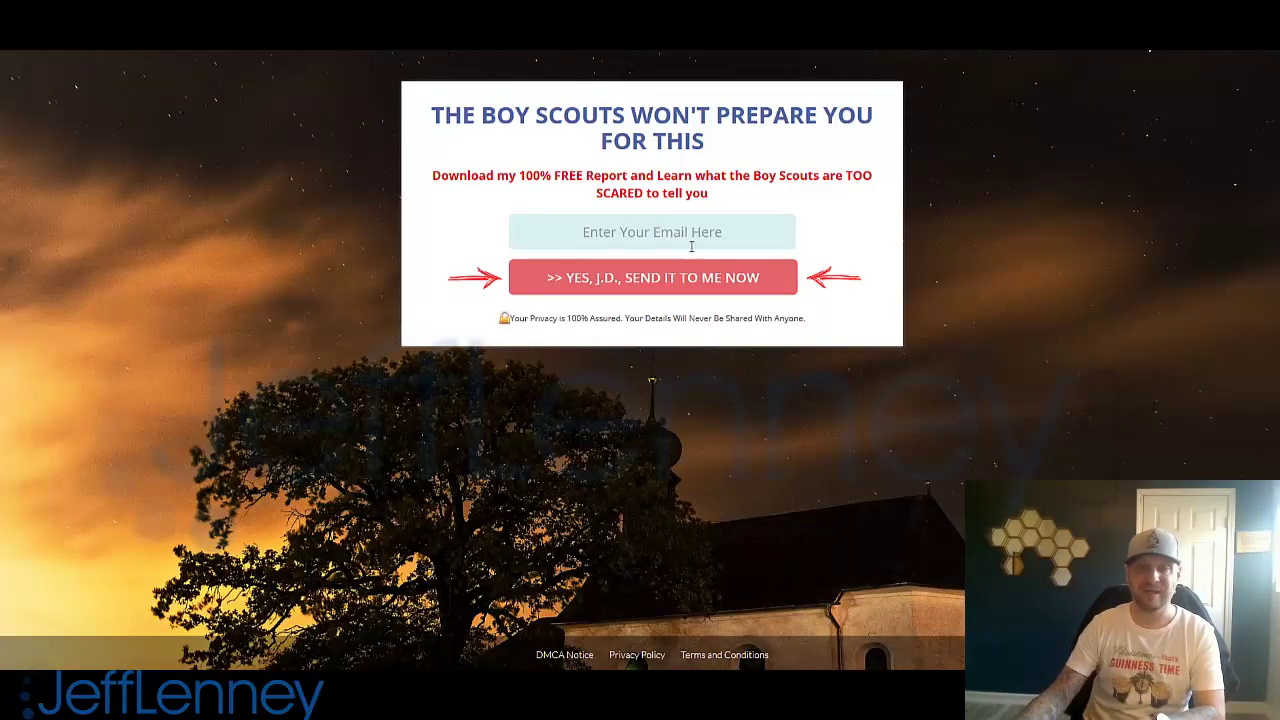
left_click(690, 232)
left_click(1105, 232)
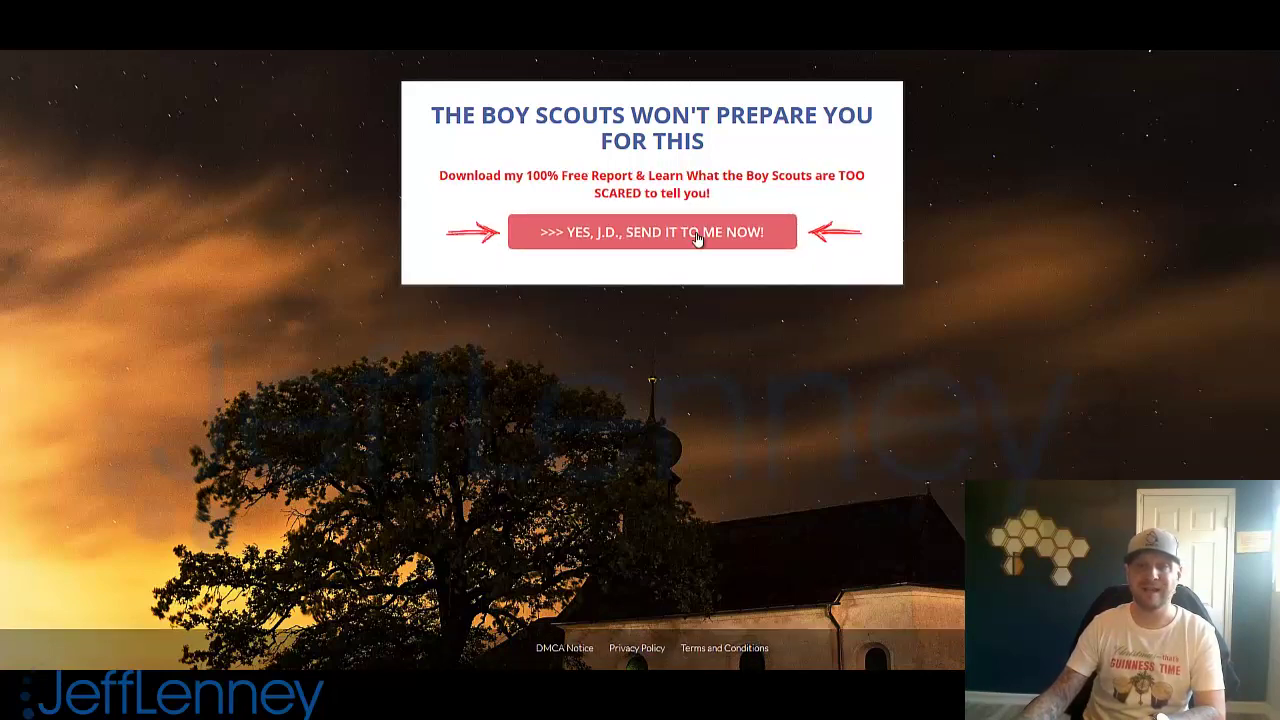
left_click(697, 236)
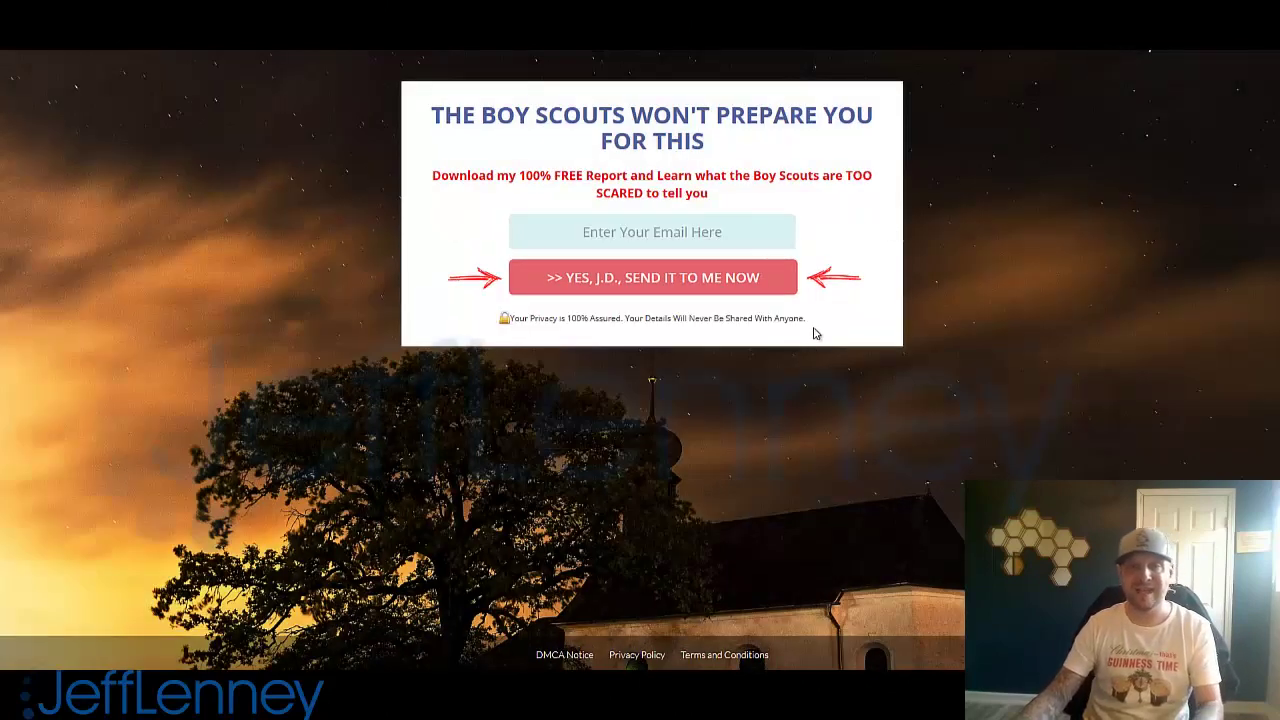
Step: Copy the privacy assurance line from the original opt-in page and open the variation for editing
left_click_drag(815, 333, 500, 318)
key("ctrl+c")
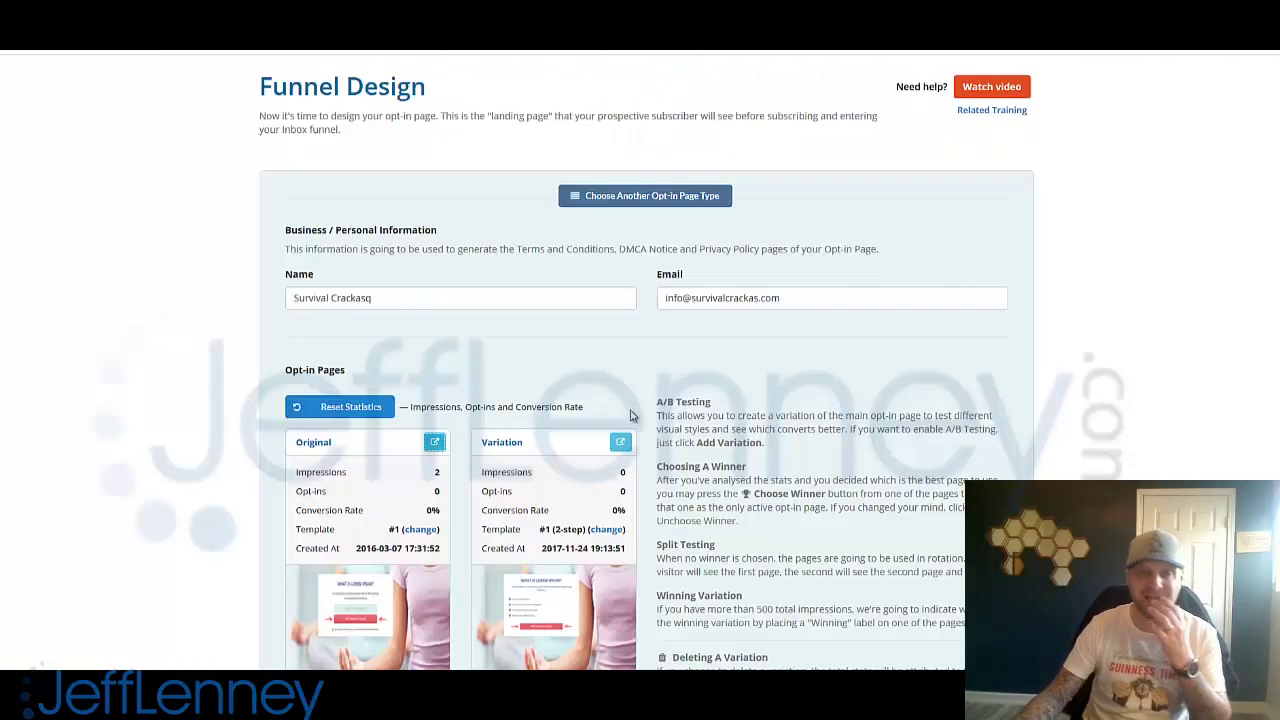
scroll(540, 555, "down", 2)
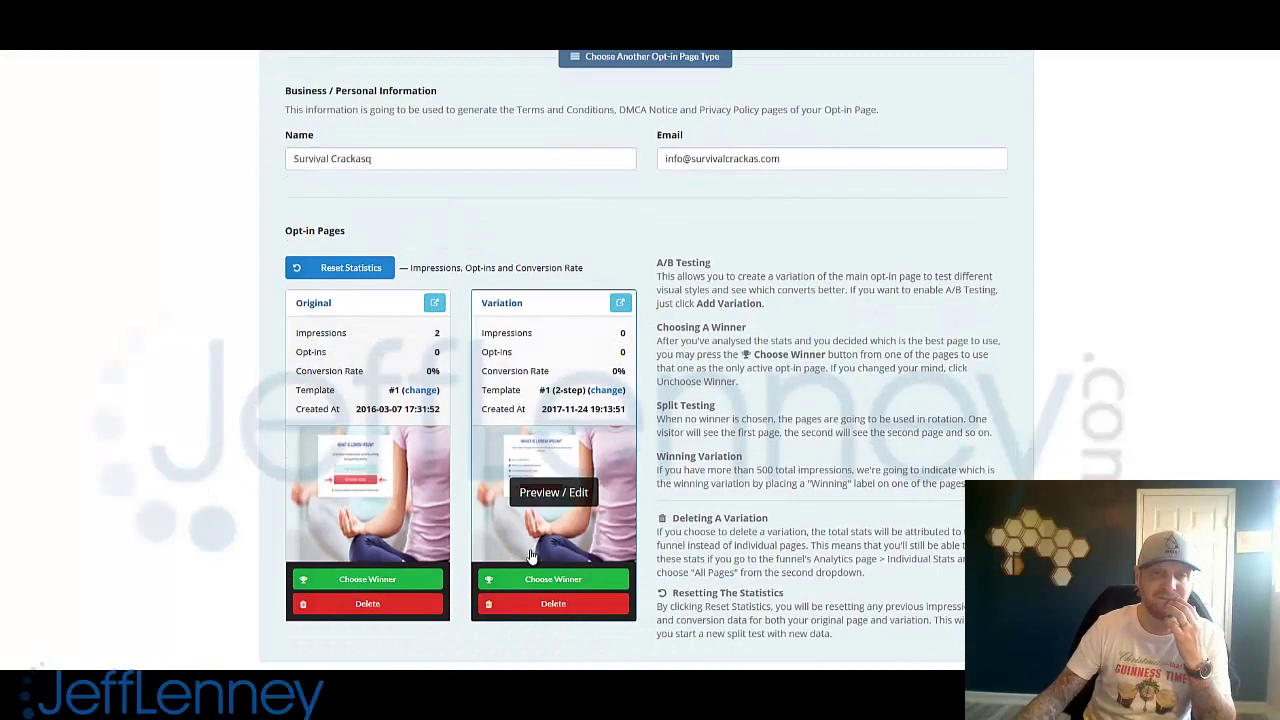
left_click(579, 500)
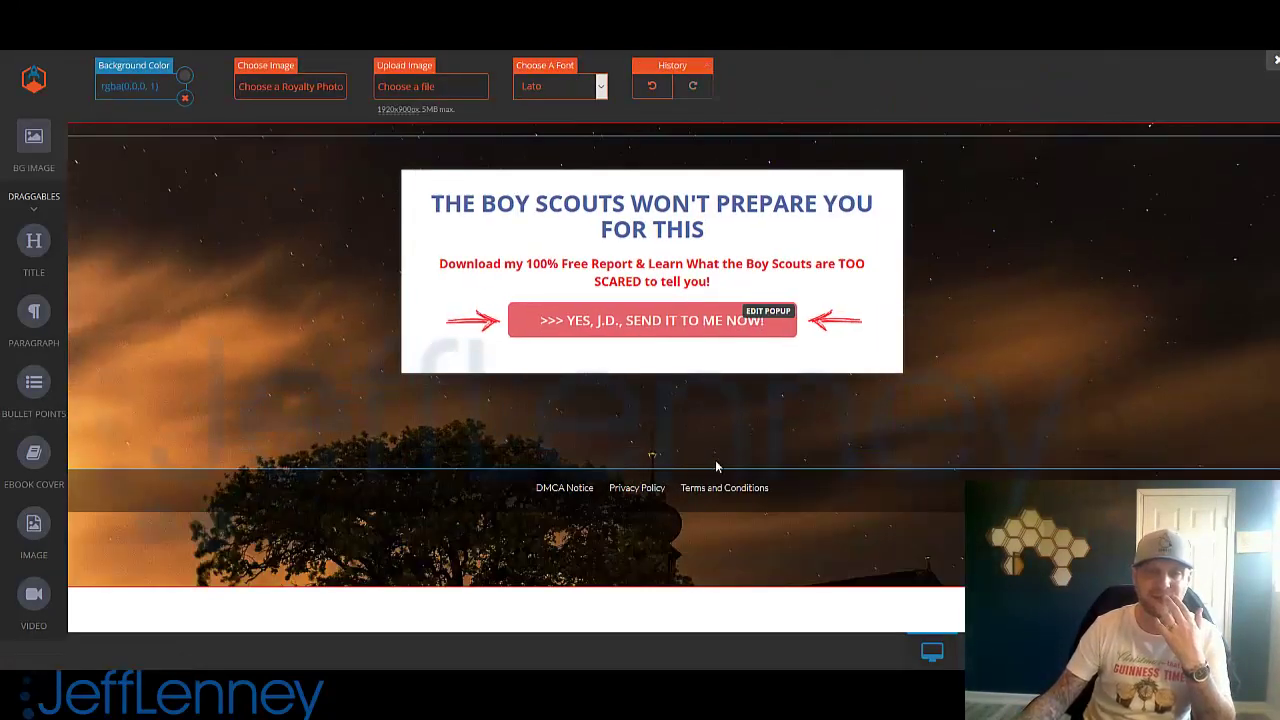
Step: Add a paragraph block to the variation's white opt-in box, between the subheadline and the opt-in button
left_click(661, 384)
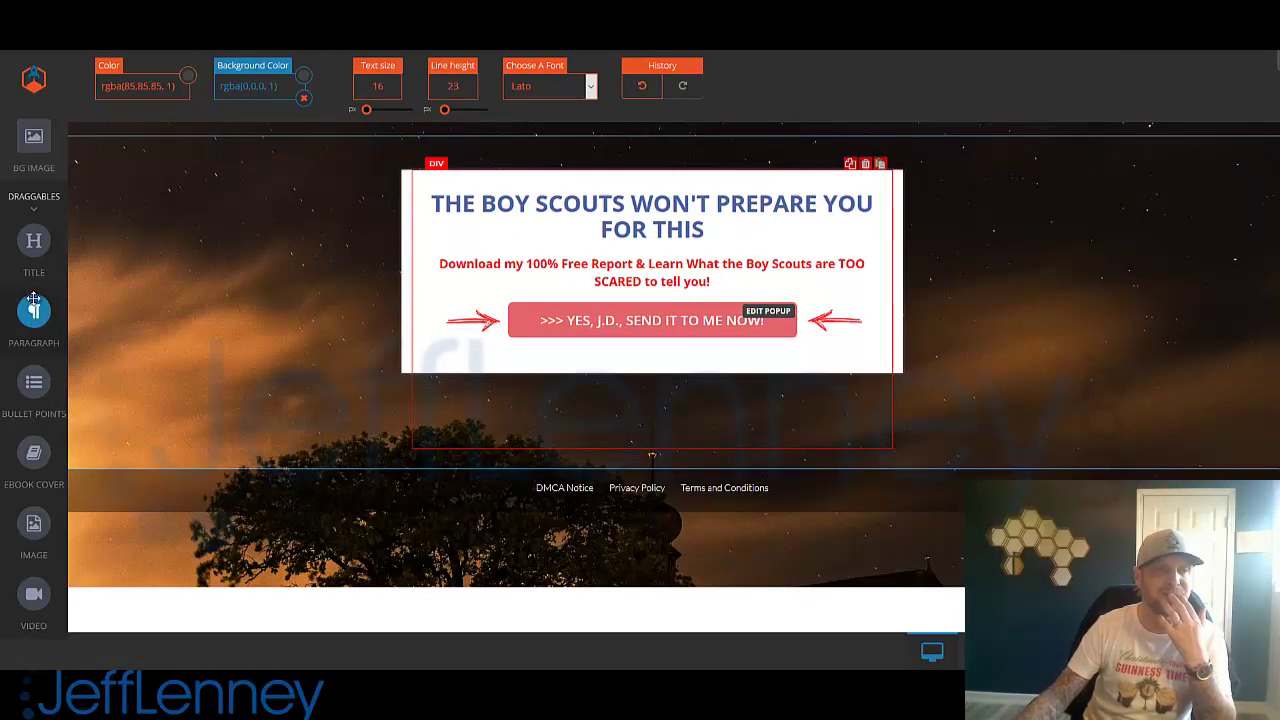
left_click_drag(35, 315, 557, 357)
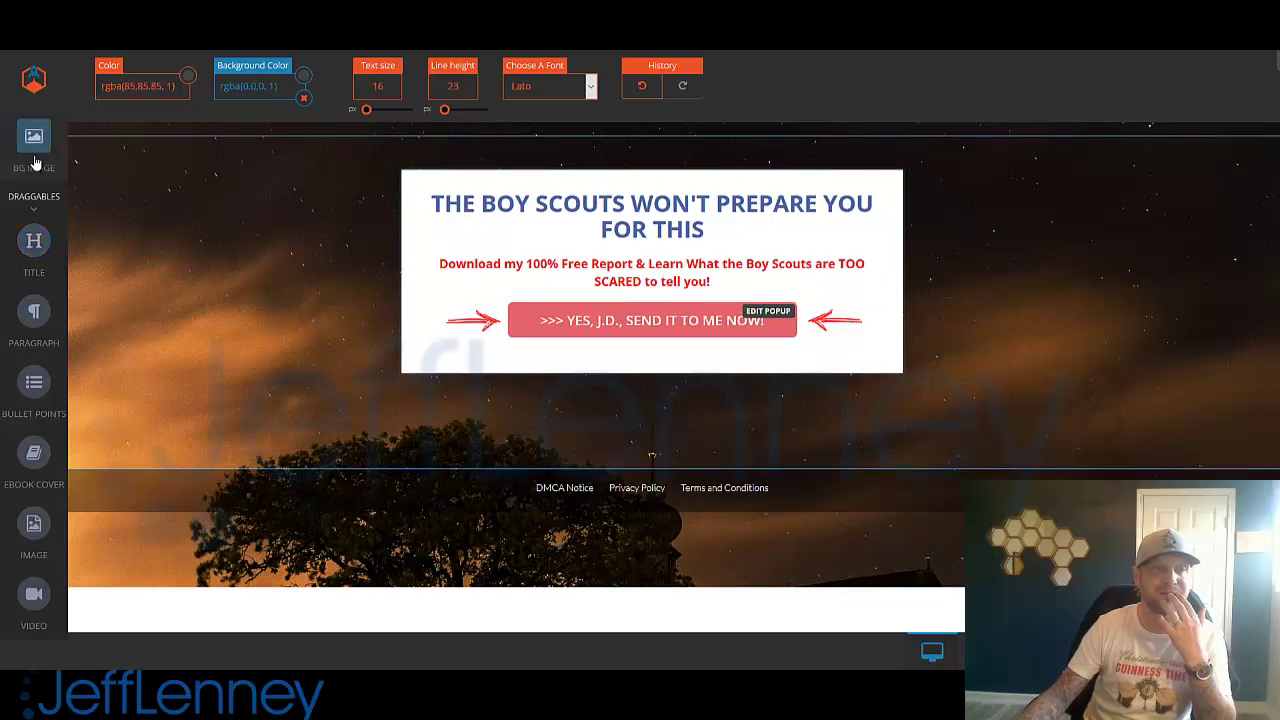
left_click_drag(34, 311, 540, 316)
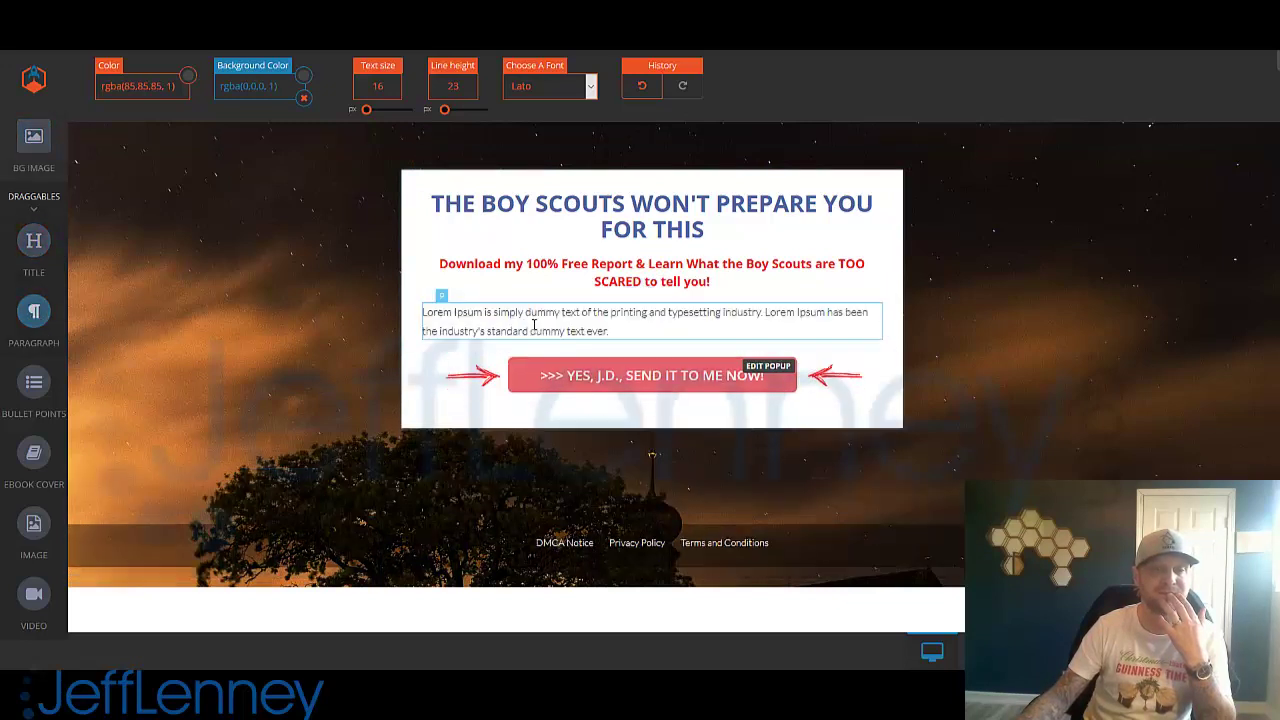
Step: Move the box holding the opt-in button and arrows above the new paragraph
left_click(568, 375)
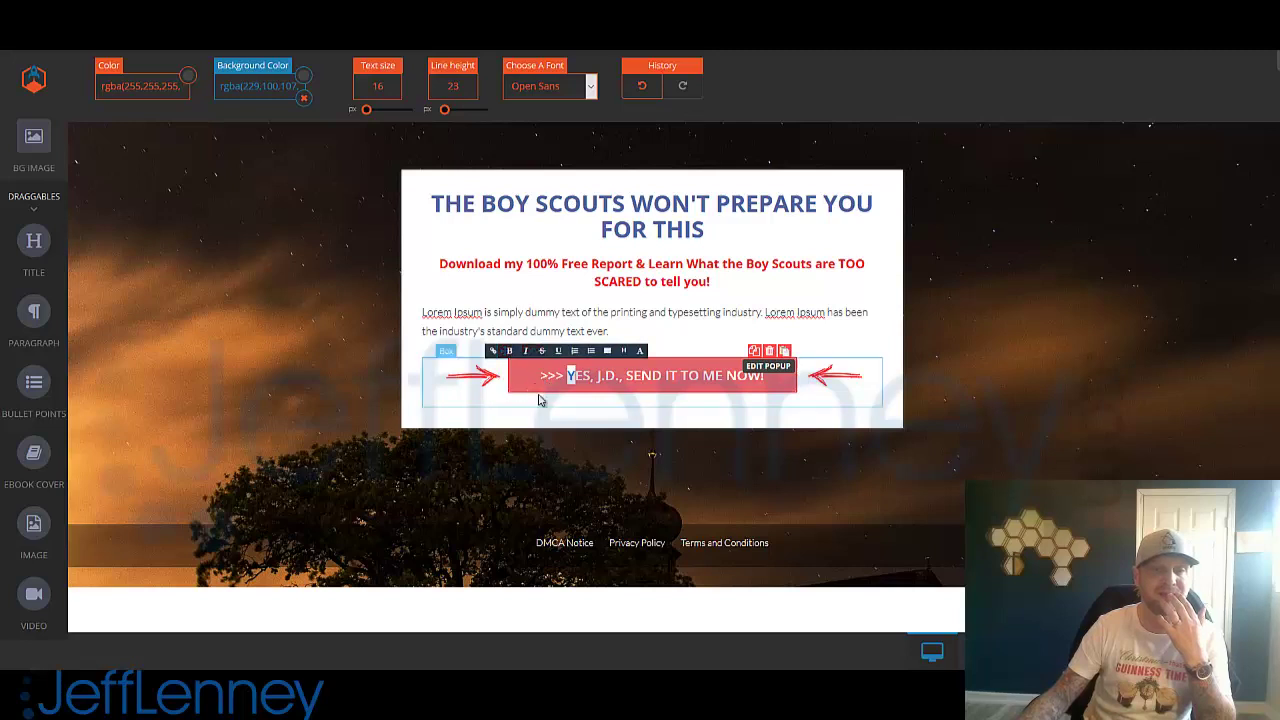
left_click(569, 400)
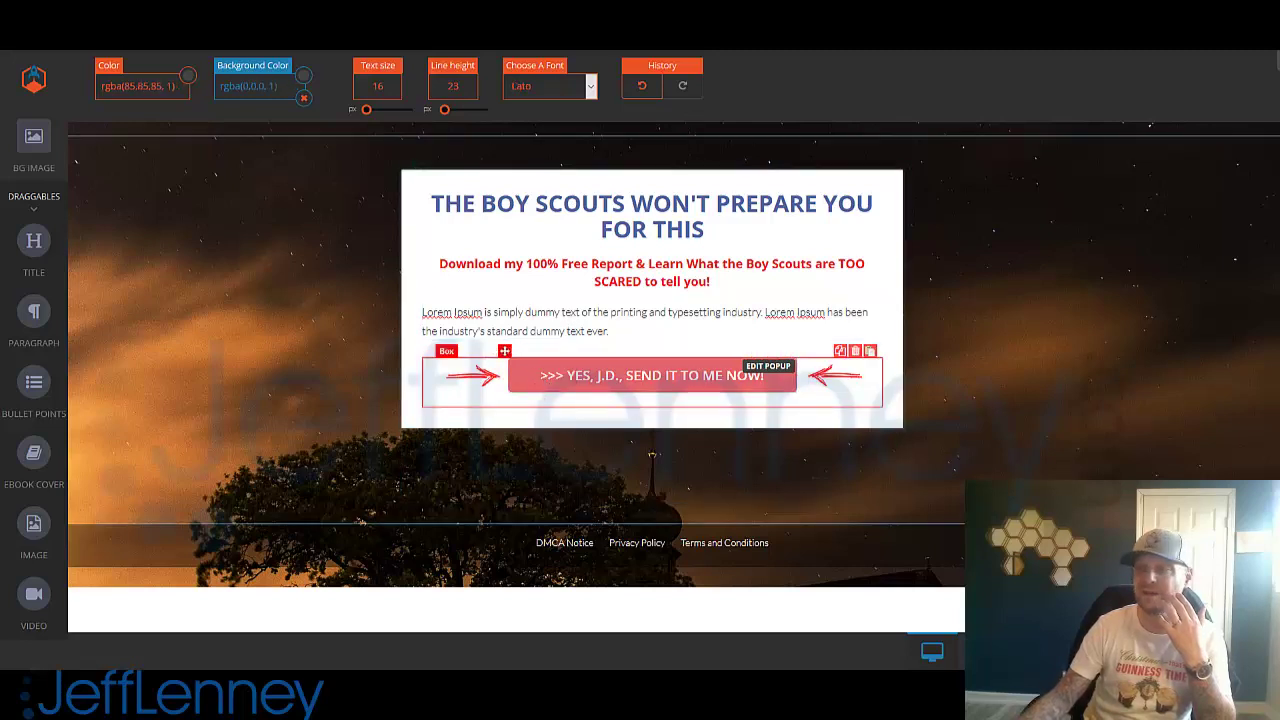
left_click_drag(504, 351, 503, 315)
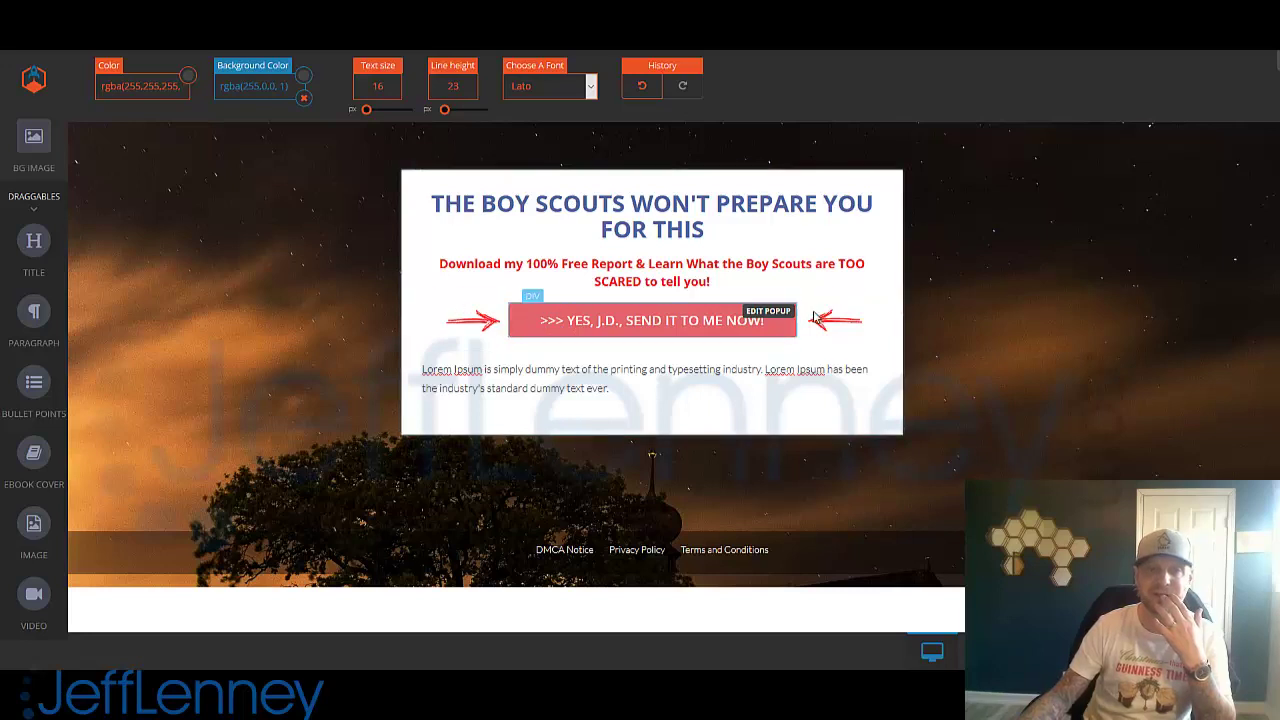
Step: Replace the placeholder paragraph with "Your Privacy is 100% Assured. Your Details Will Never Be Shared With Anyone.", then save the page and exit the builder
left_click(820, 367)
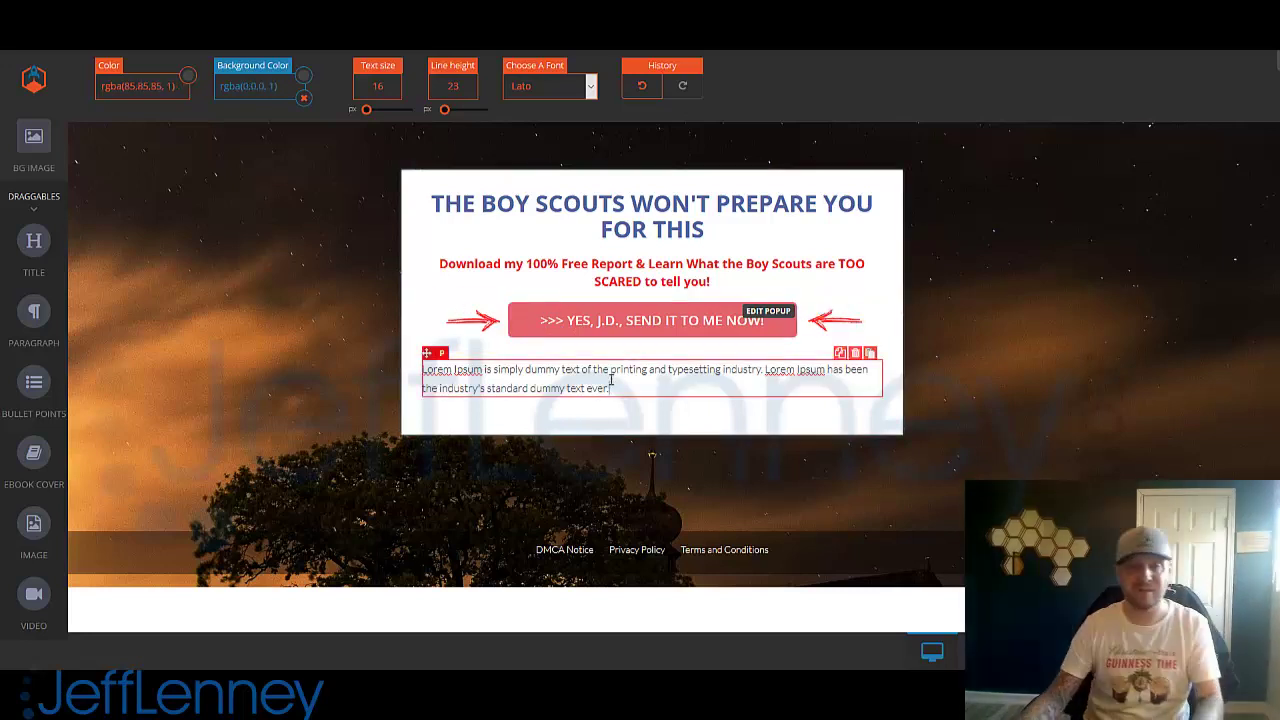
key("ctrl+a")
key("ctrl+v")
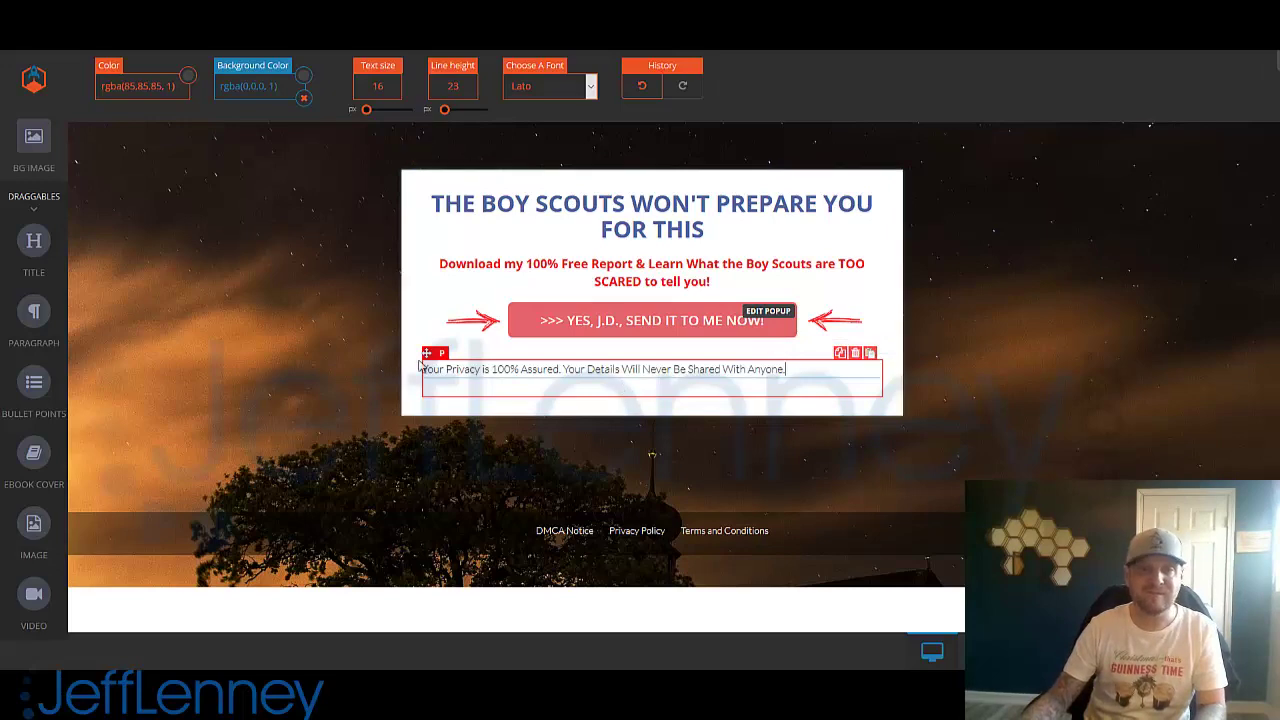
key("ctrl+s")
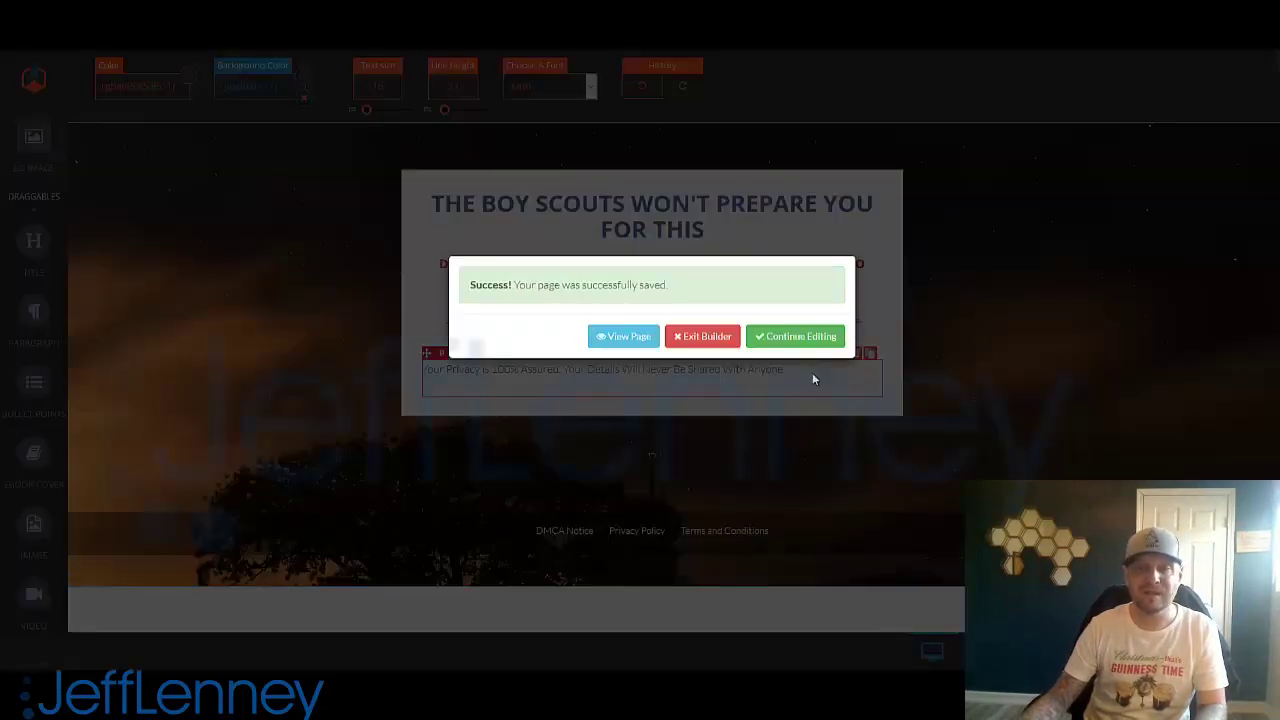
left_click(711, 336)
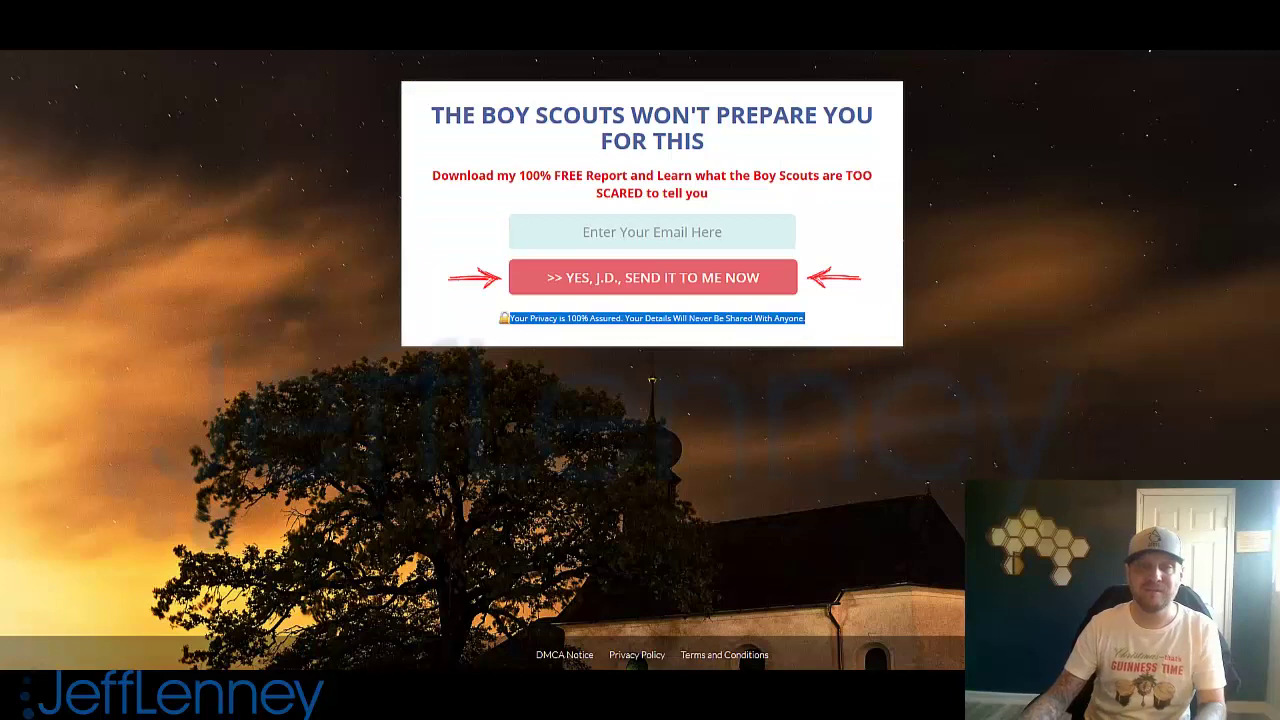
Step: View the live variation page again to check the privacy line below the opt-in button
left_click(1082, 160)
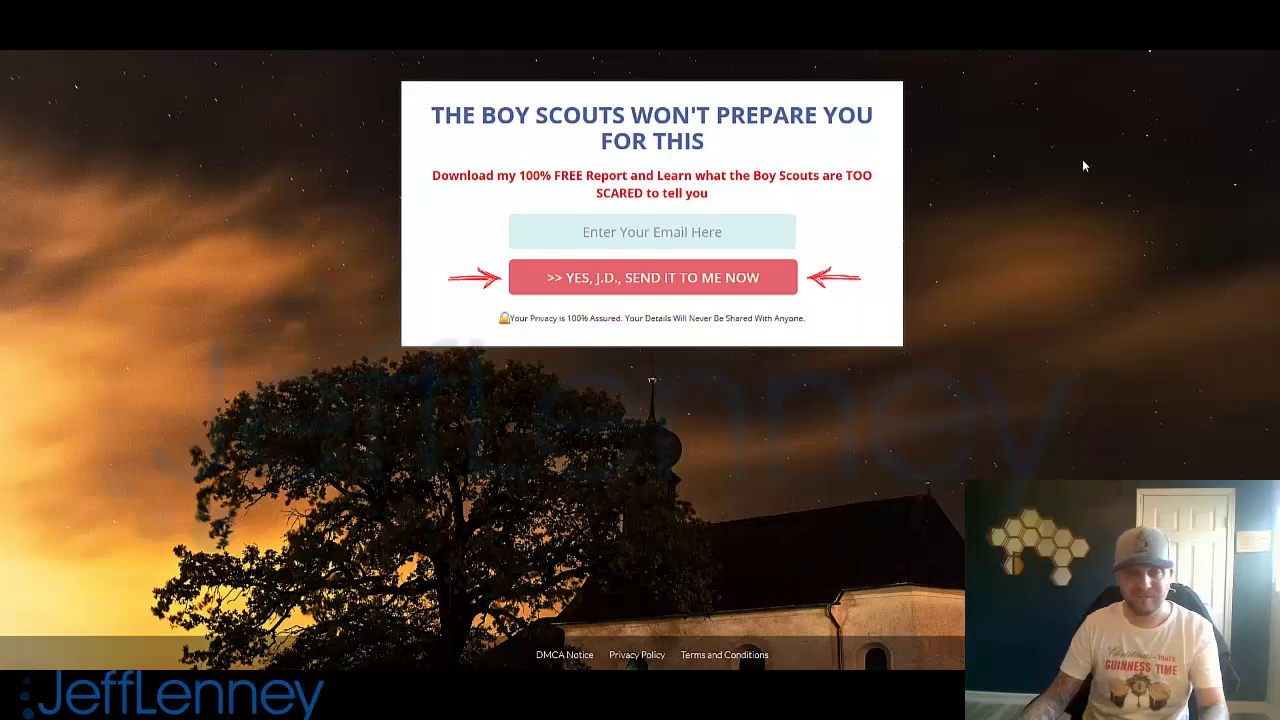
key("F5")
key("F5")
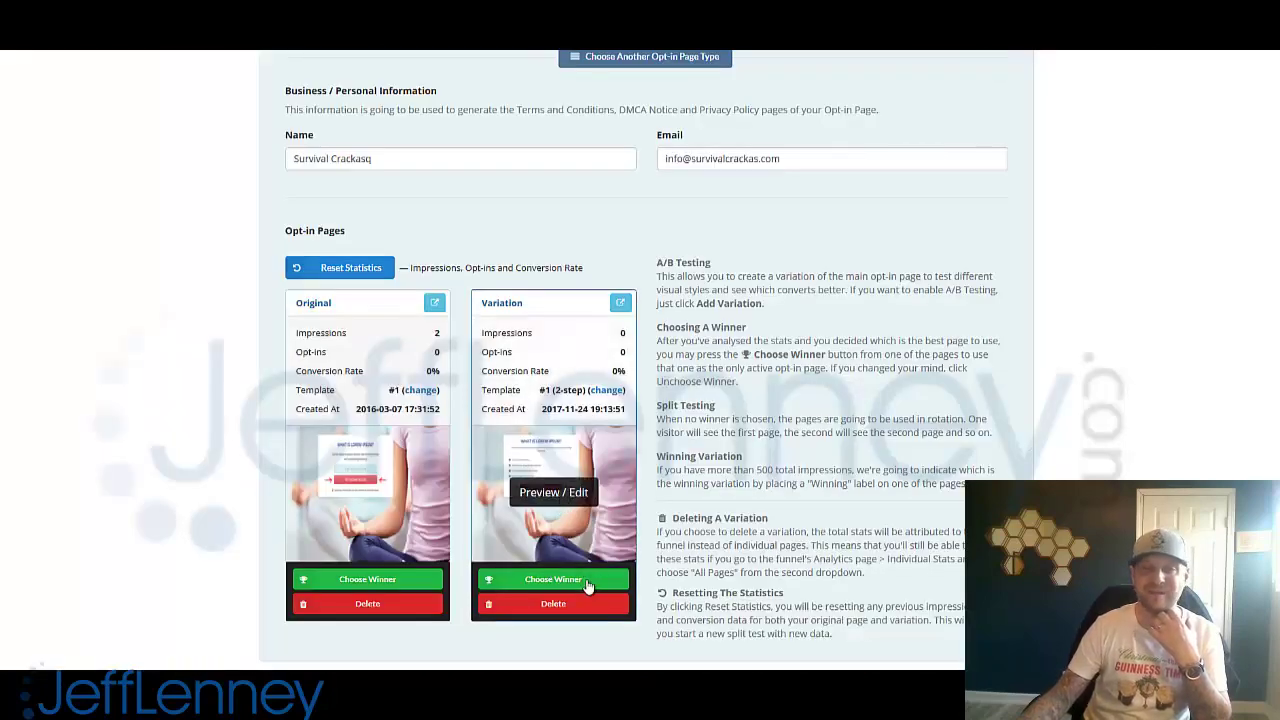
left_click(621, 305)
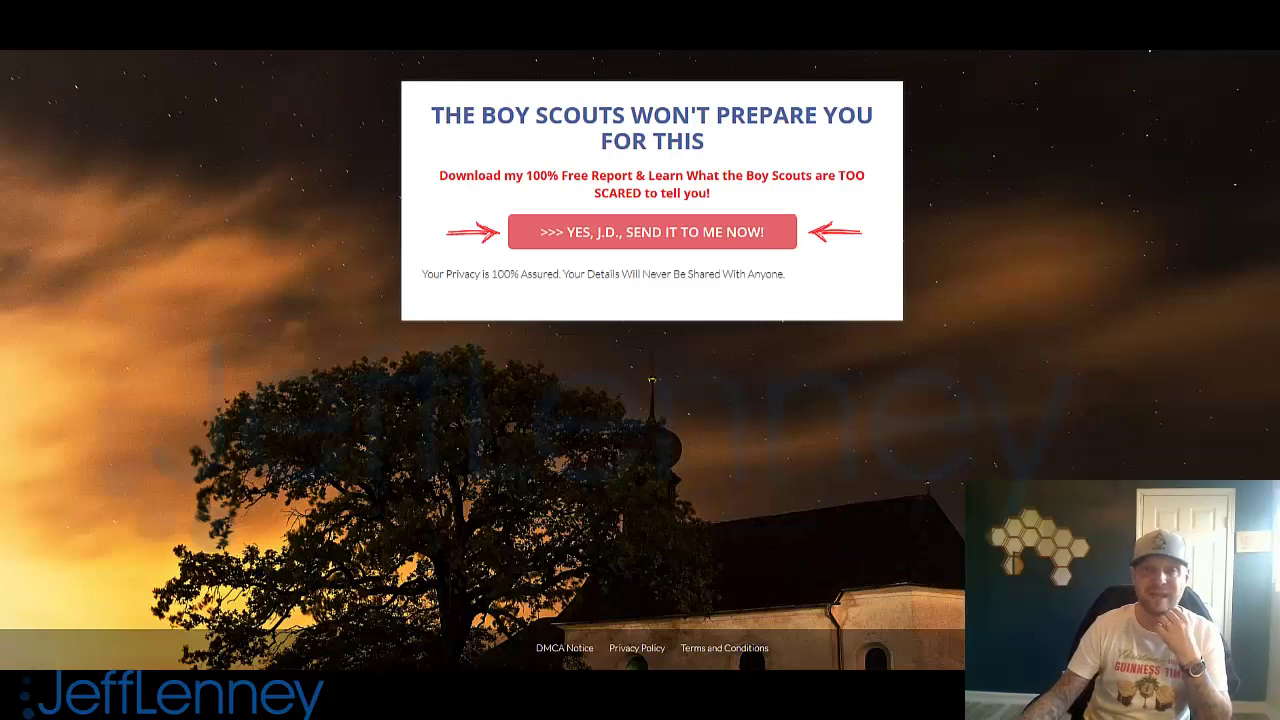
Step: Test the opt-in button on the live variation page, opening and closing its email popup twice, and review the subheadline
left_click(680, 231)
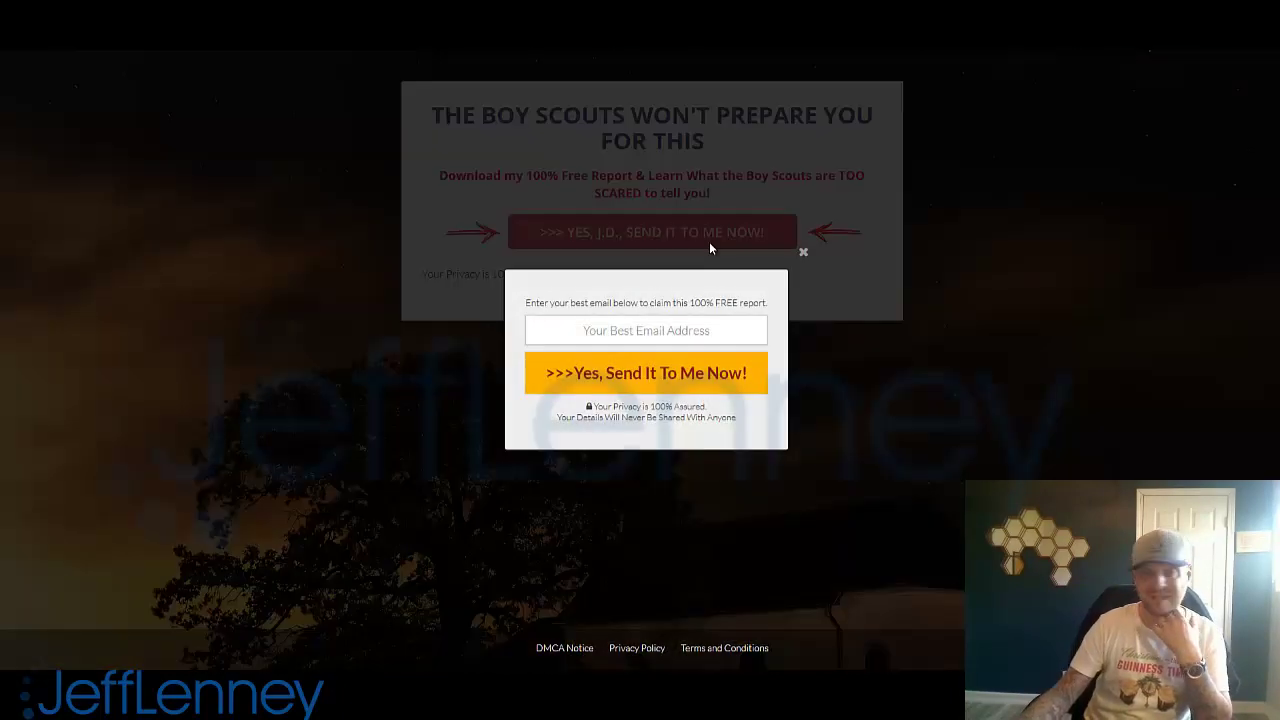
left_click(806, 254)
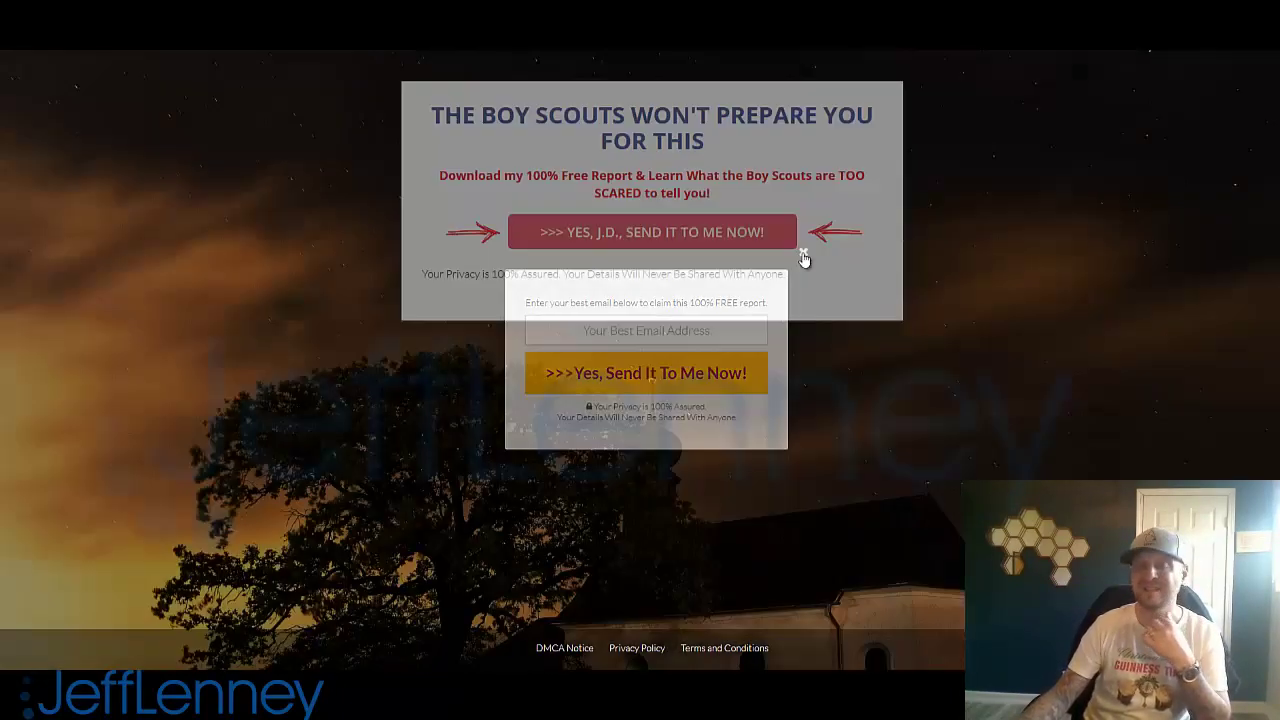
left_click(744, 233)
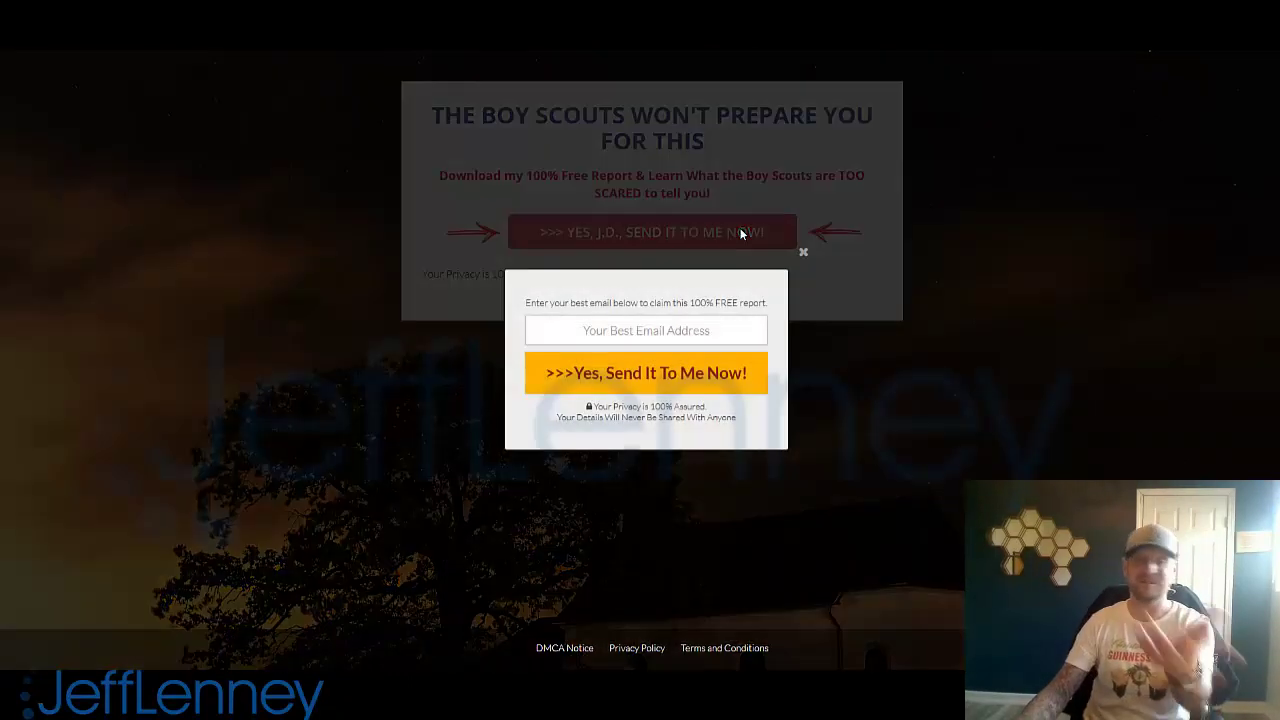
left_click(803, 254)
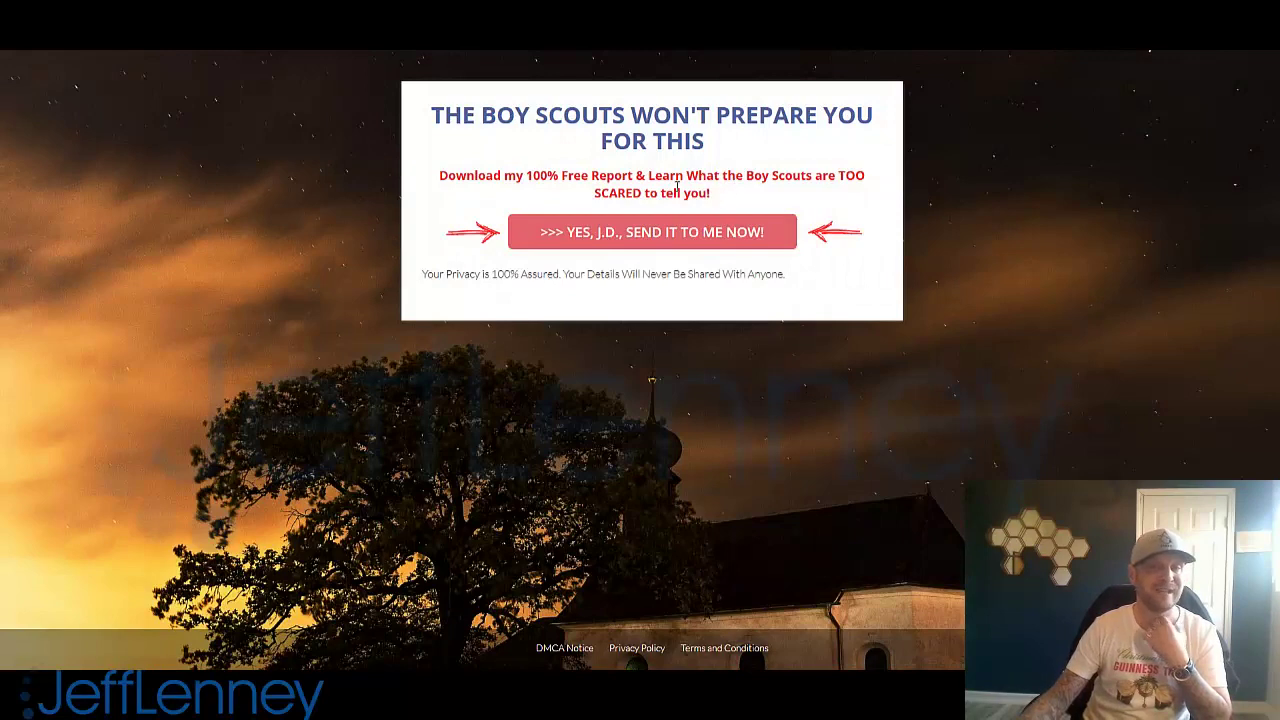
left_click_drag(712, 194, 419, 162)
left_click(1152, 184)
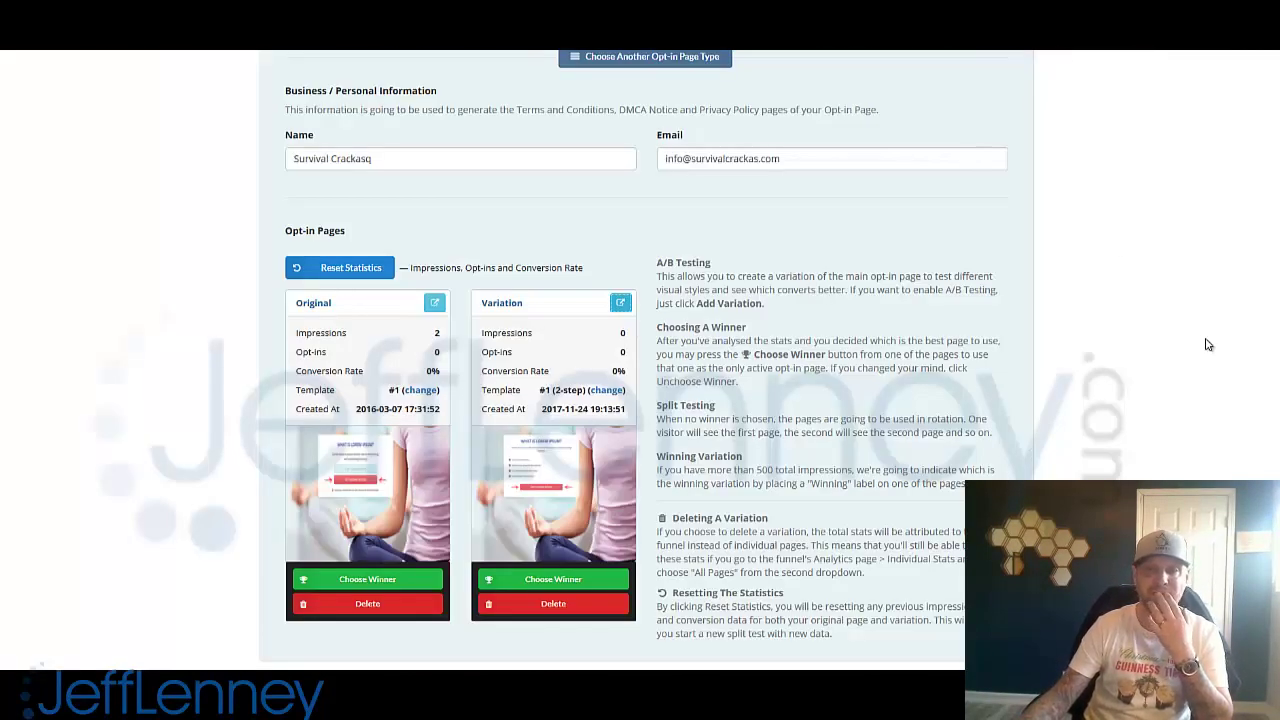
Step: Continue to the thank you page design, view the available page types and select Timer Page
scroll(1208, 345, "down", 4)
scroll(1206, 346, "up", 8)
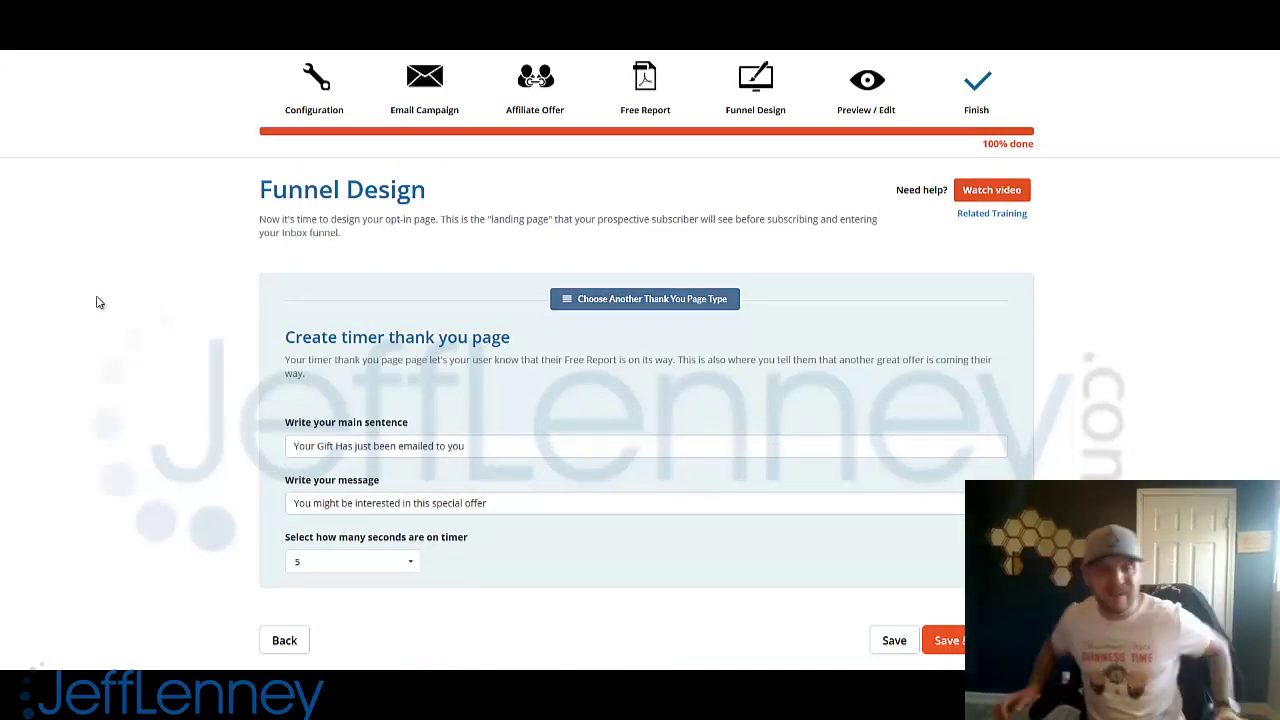
left_click(624, 303)
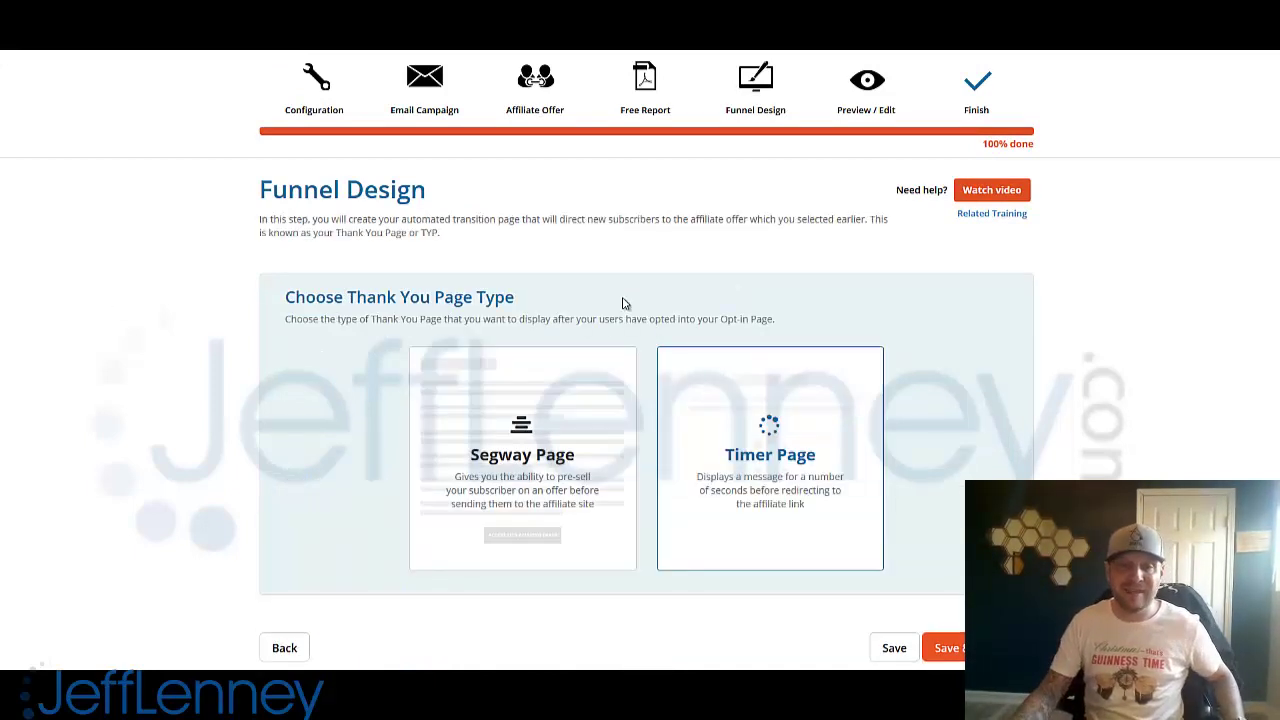
left_click(740, 454)
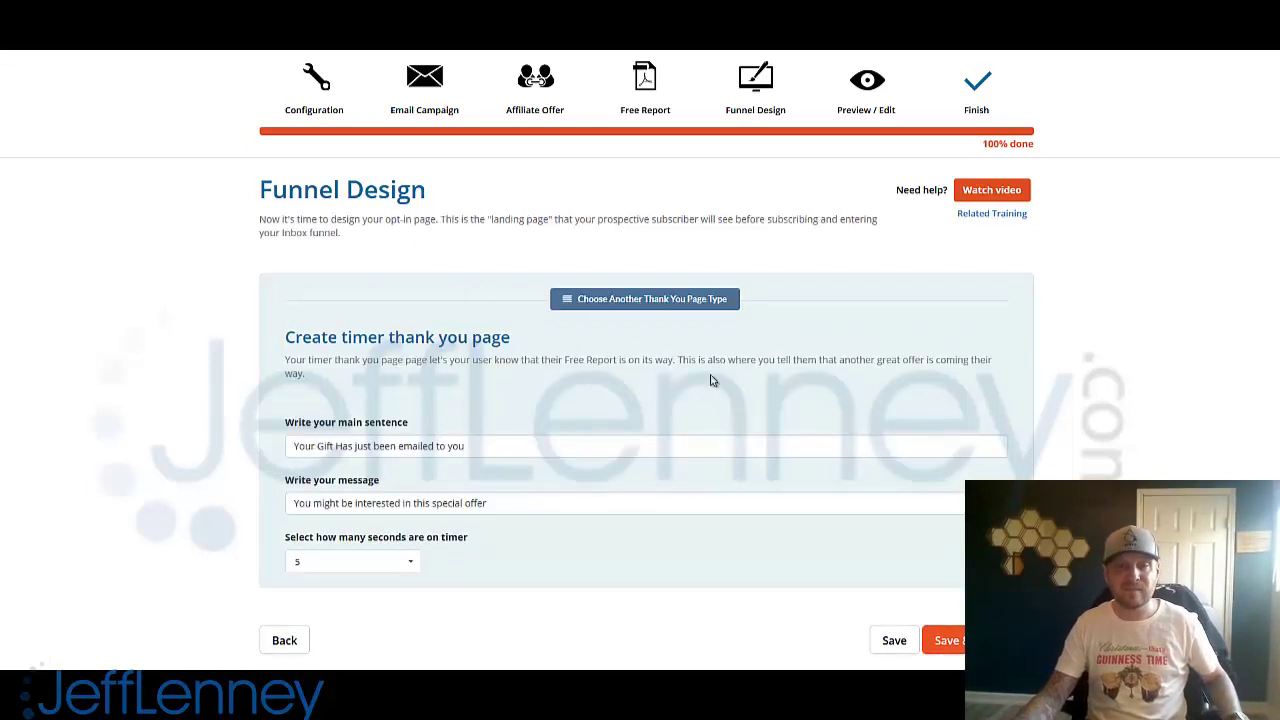
Step: Review the timer thank you page's main sentence, message and the available timer durations
scroll(1108, 245, "down", 3)
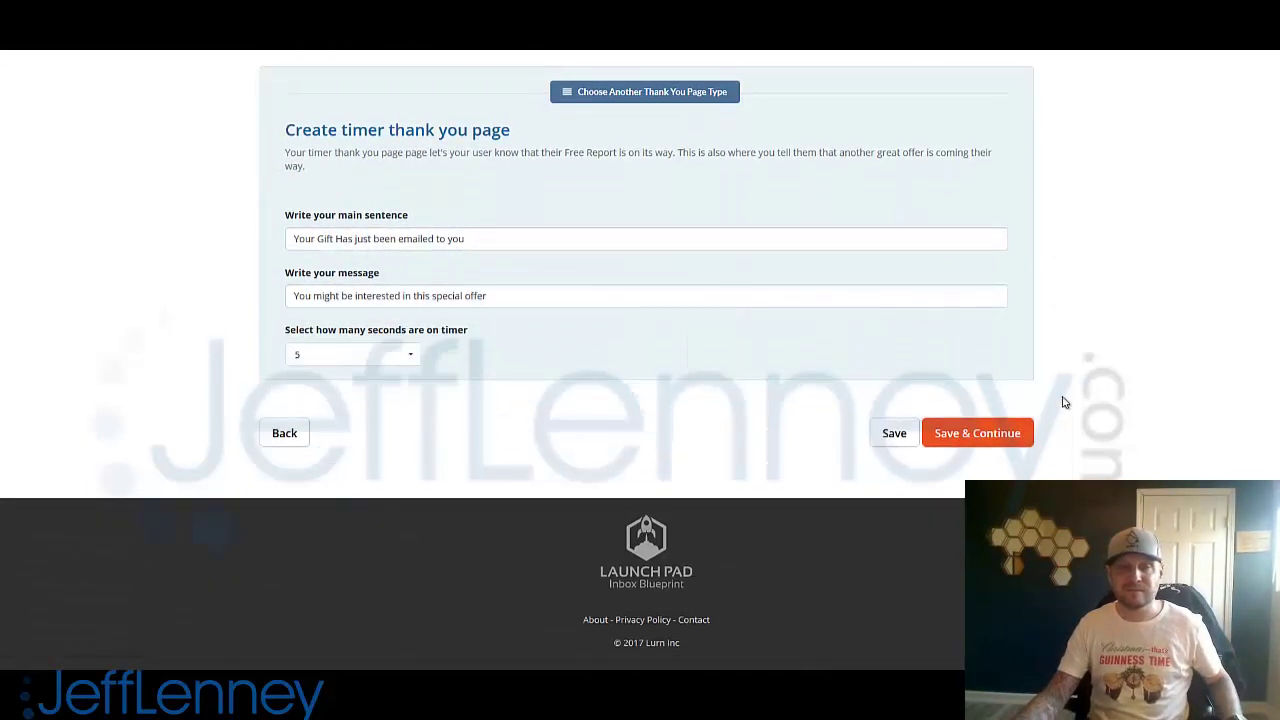
scroll(1060, 396, "up", 3)
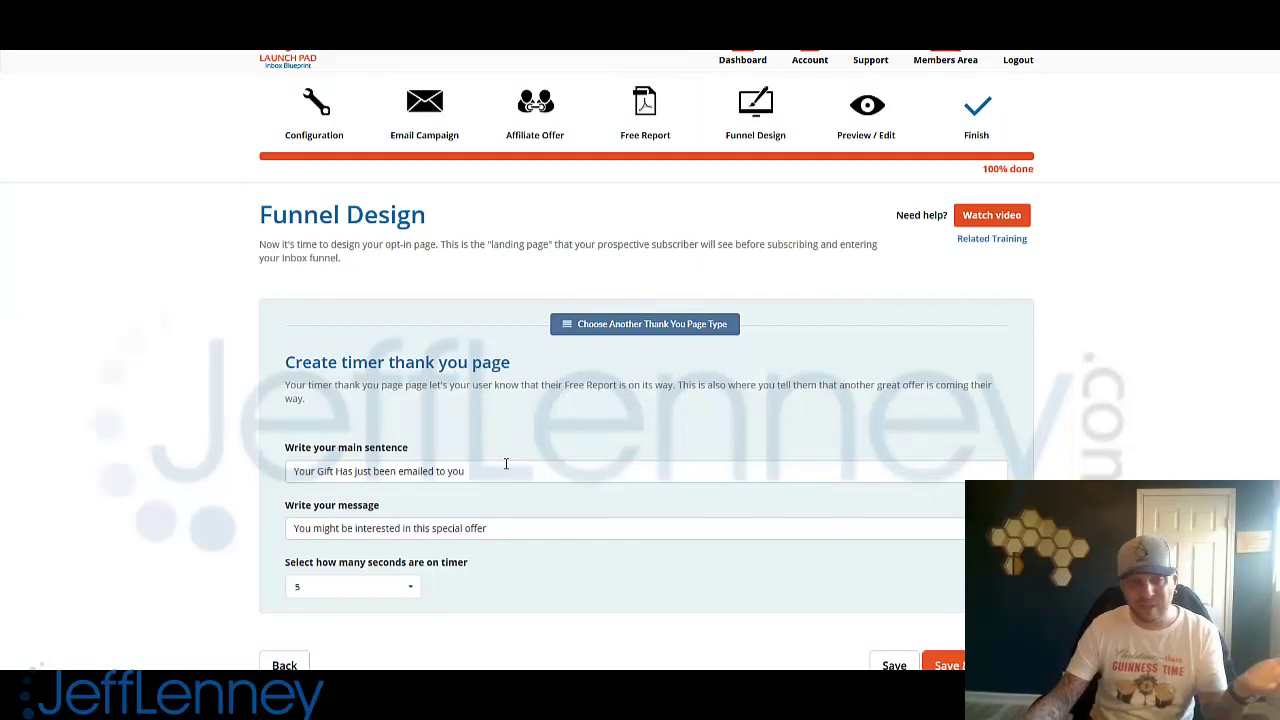
left_click(328, 589)
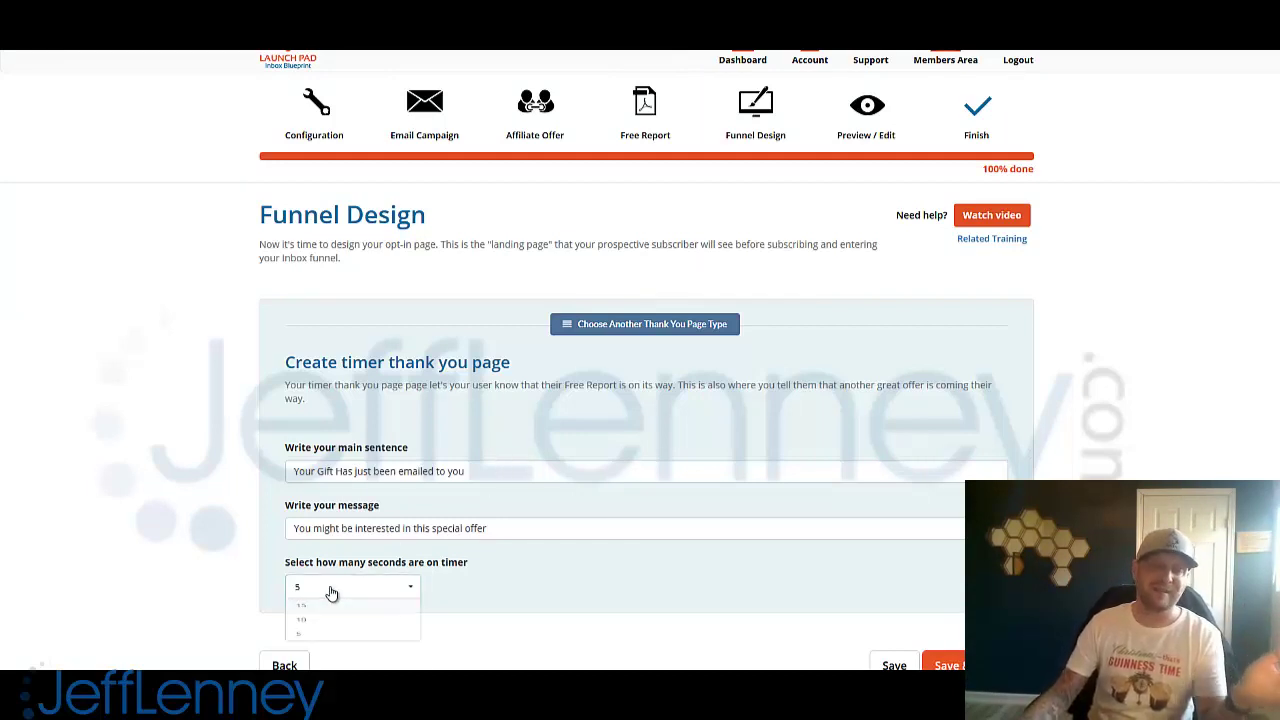
left_click(205, 516)
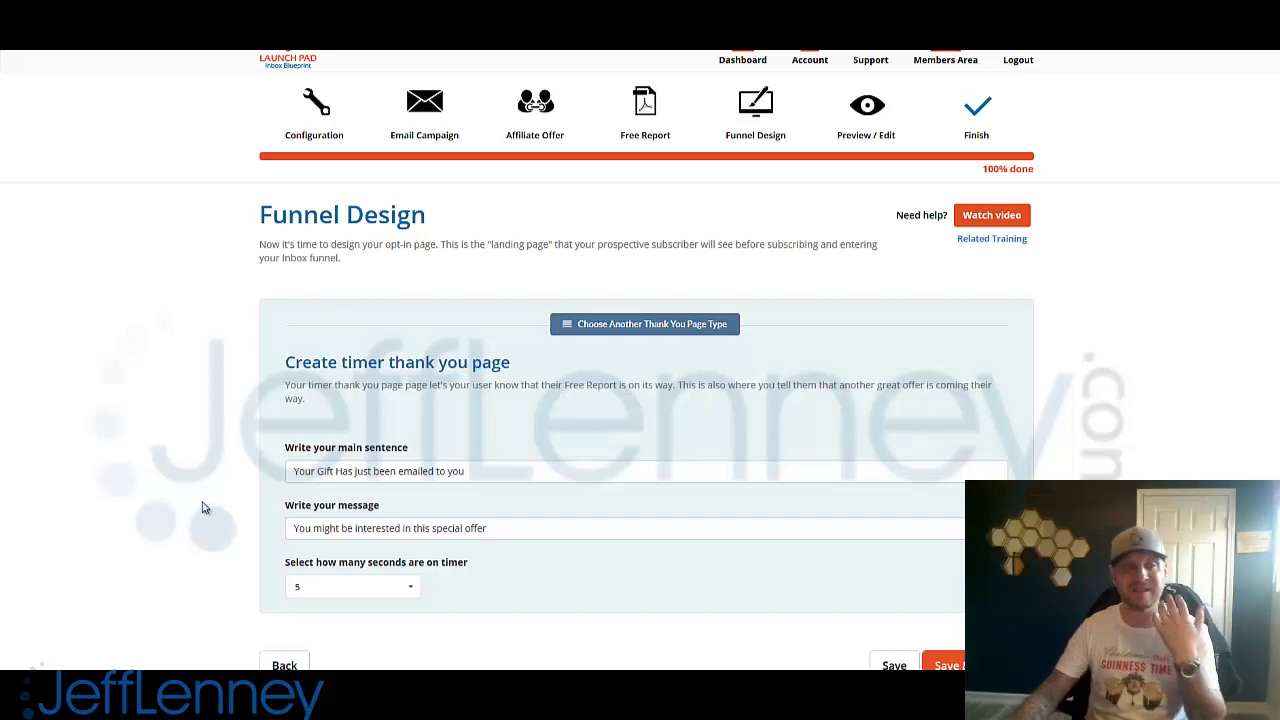
Step: Change the thank you page type to Segway Page and open the Segway 1 template in the page builder
left_click(643, 330)
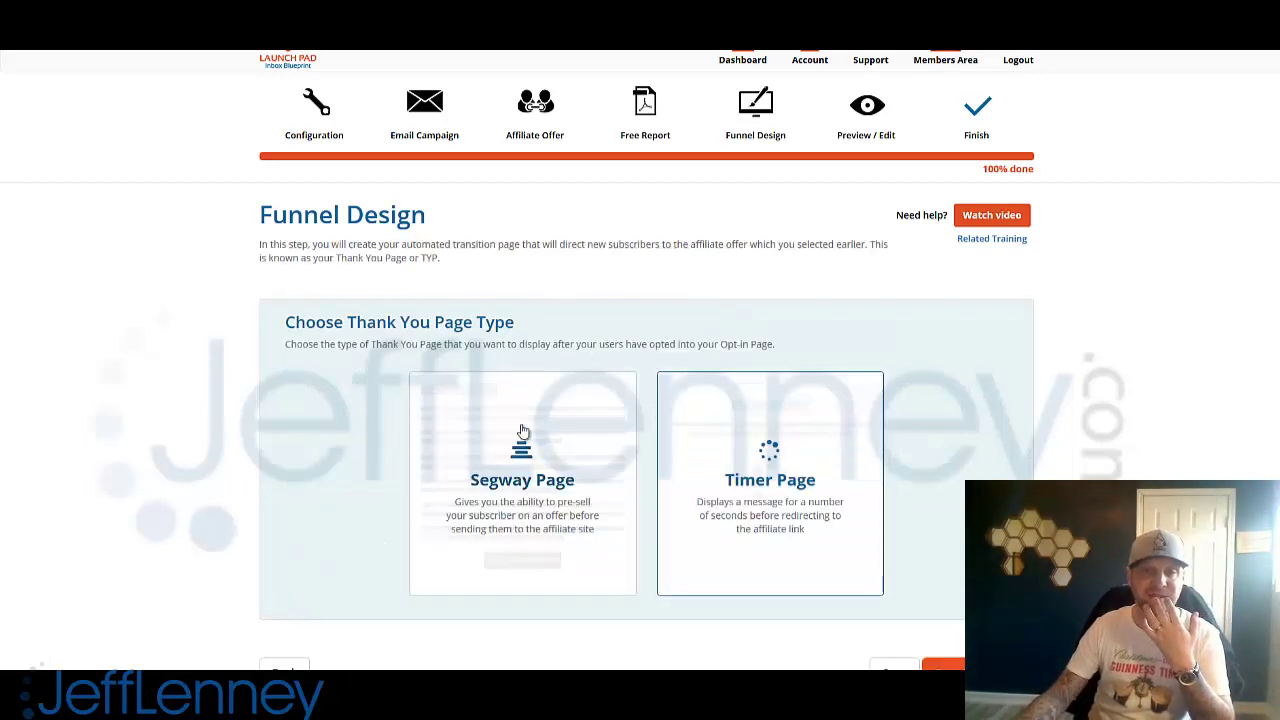
left_click(505, 459)
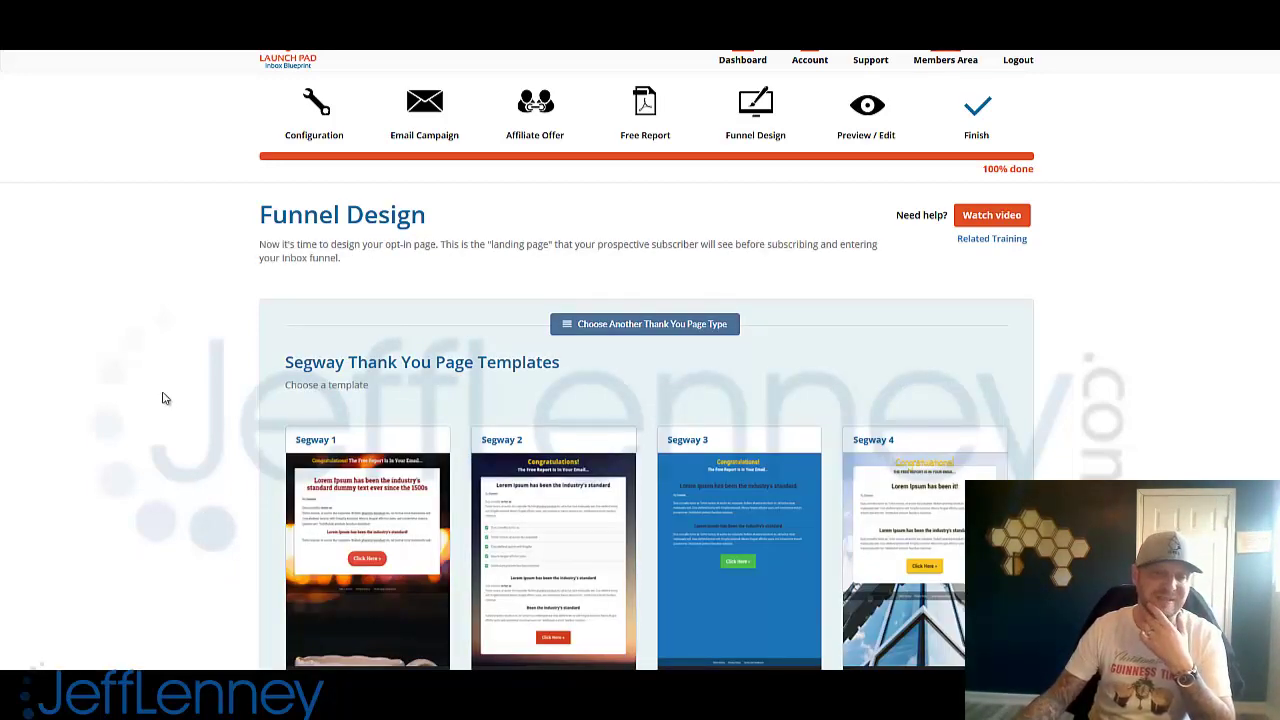
scroll(167, 423, "down", 1)
scroll(167, 423, "down", 2)
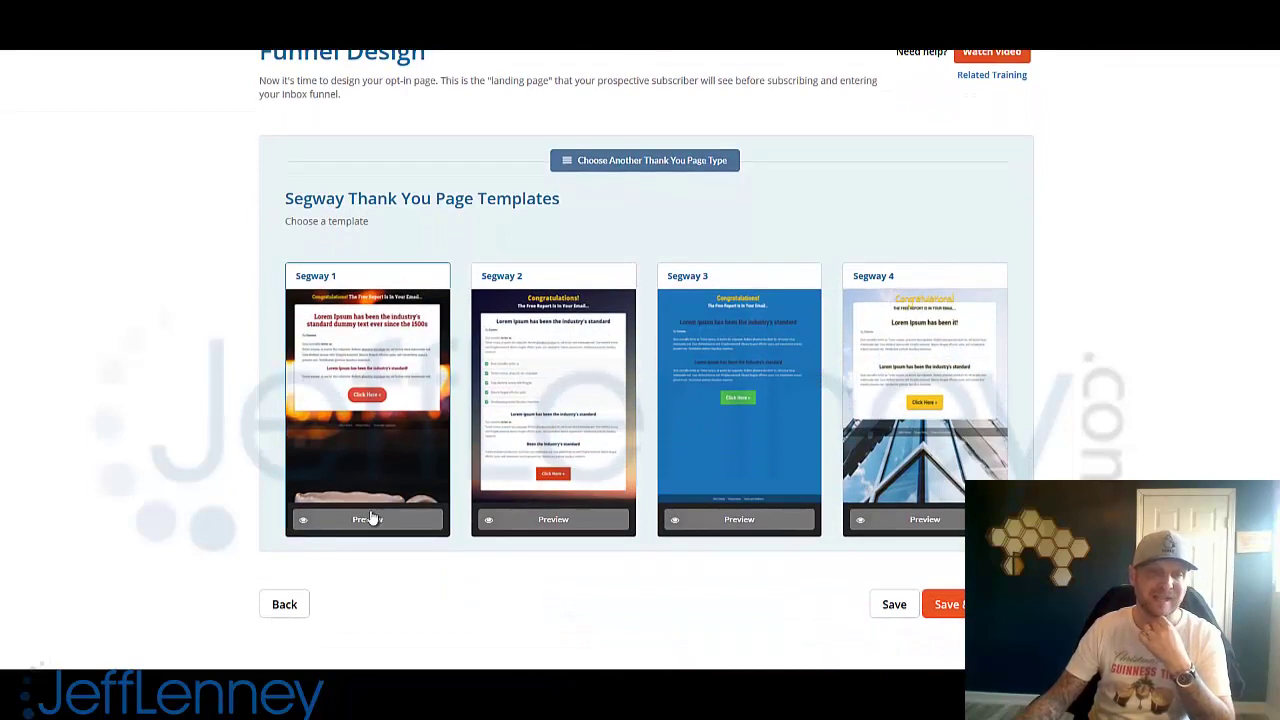
left_click(363, 400)
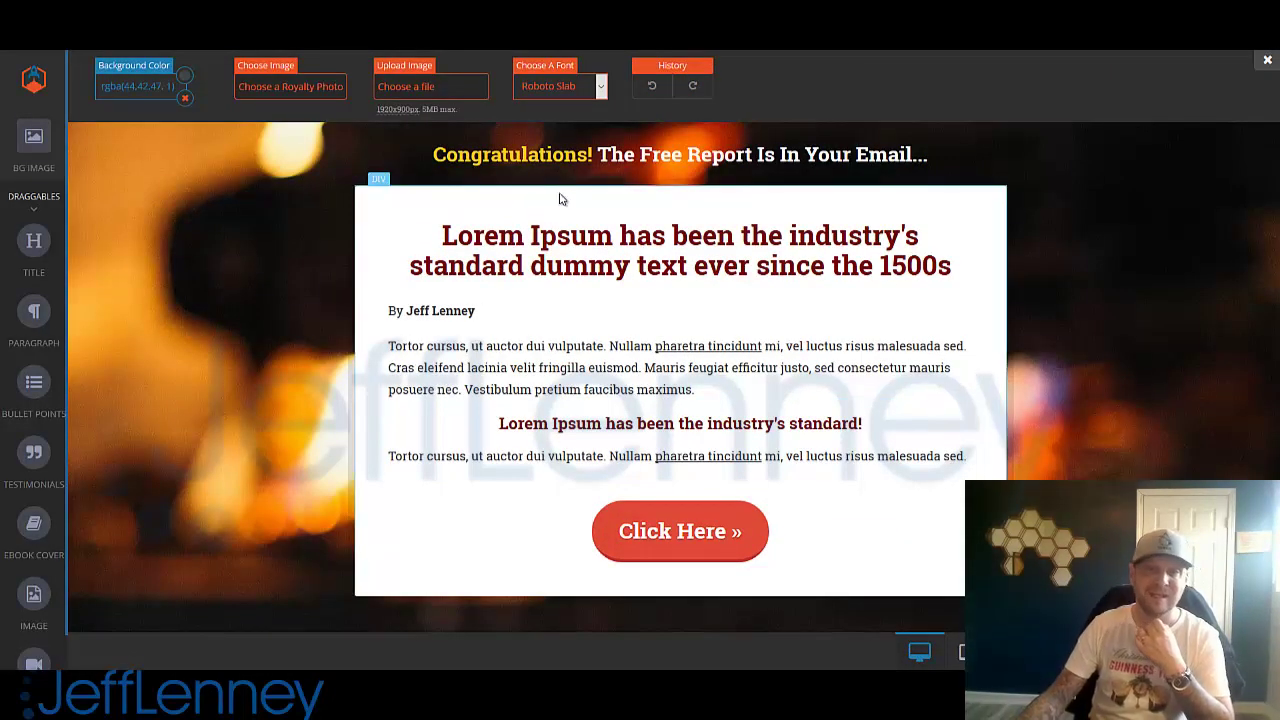
Step: Replace the template's placeholder headline with "But Before You Go...I have something you may like"
left_click(655, 268)
double_click(655, 268)
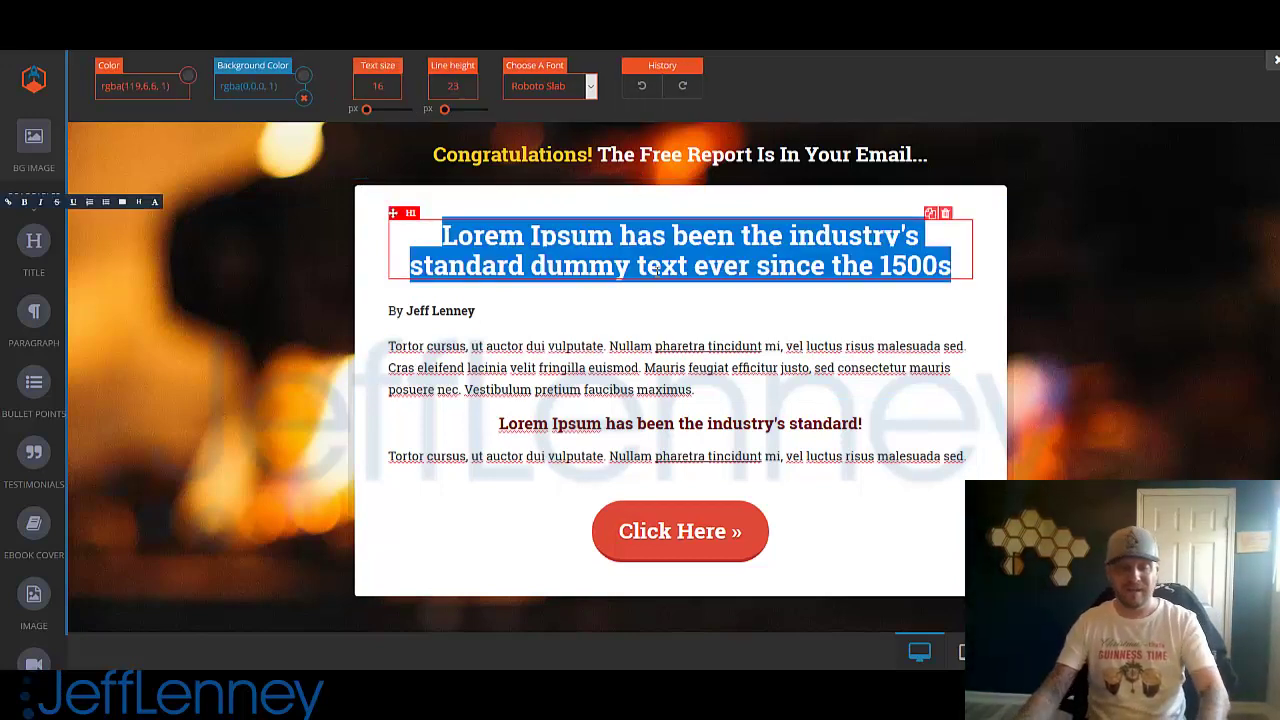
type("But")
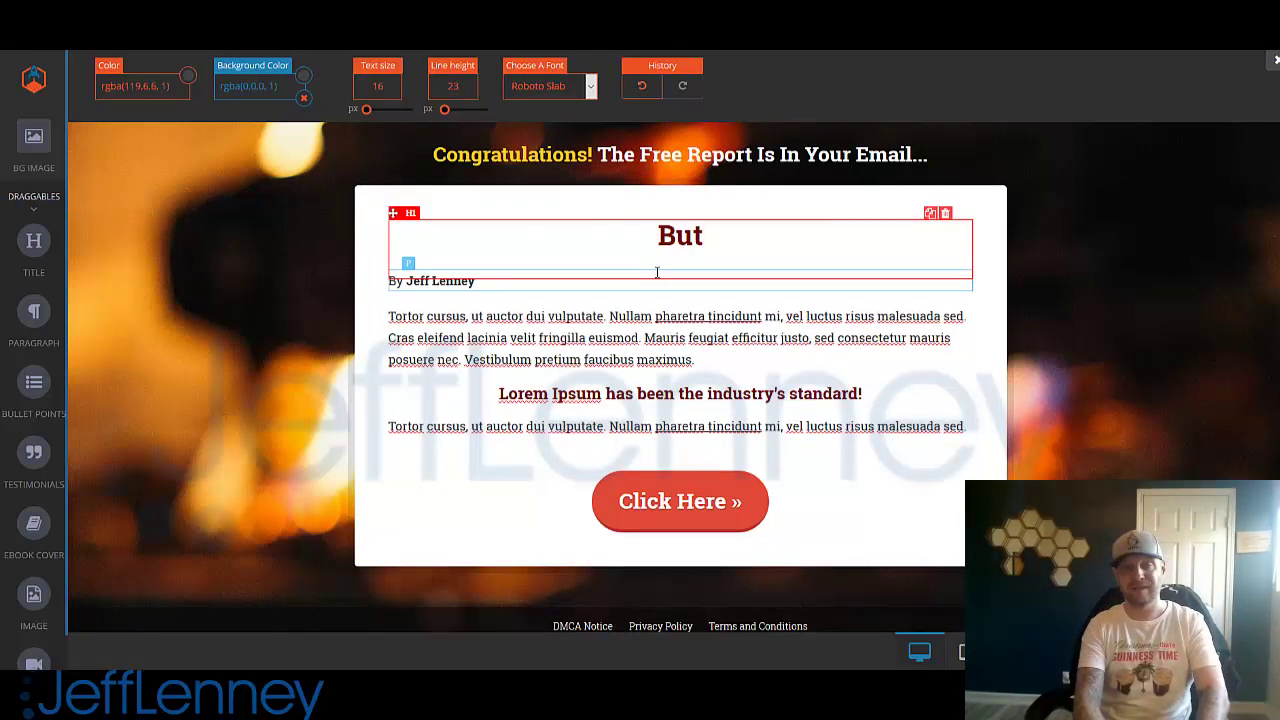
type(" Before You Go...I")
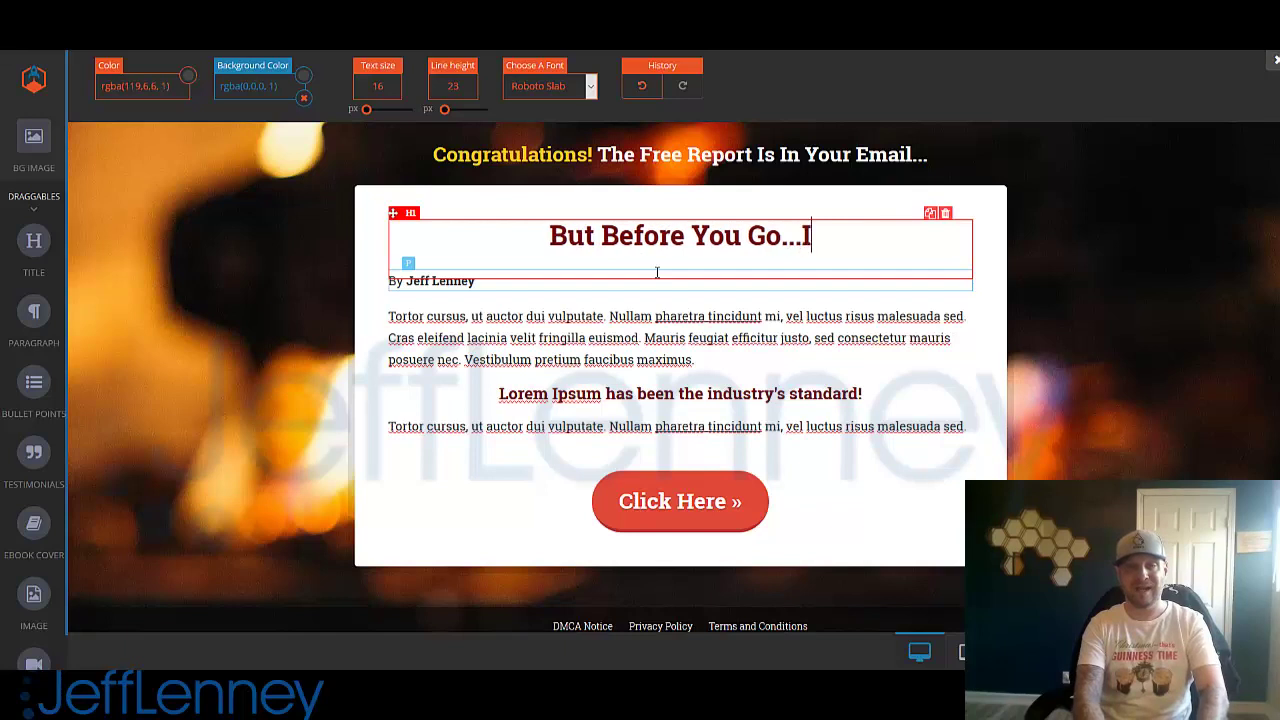
type(" have something you may li")
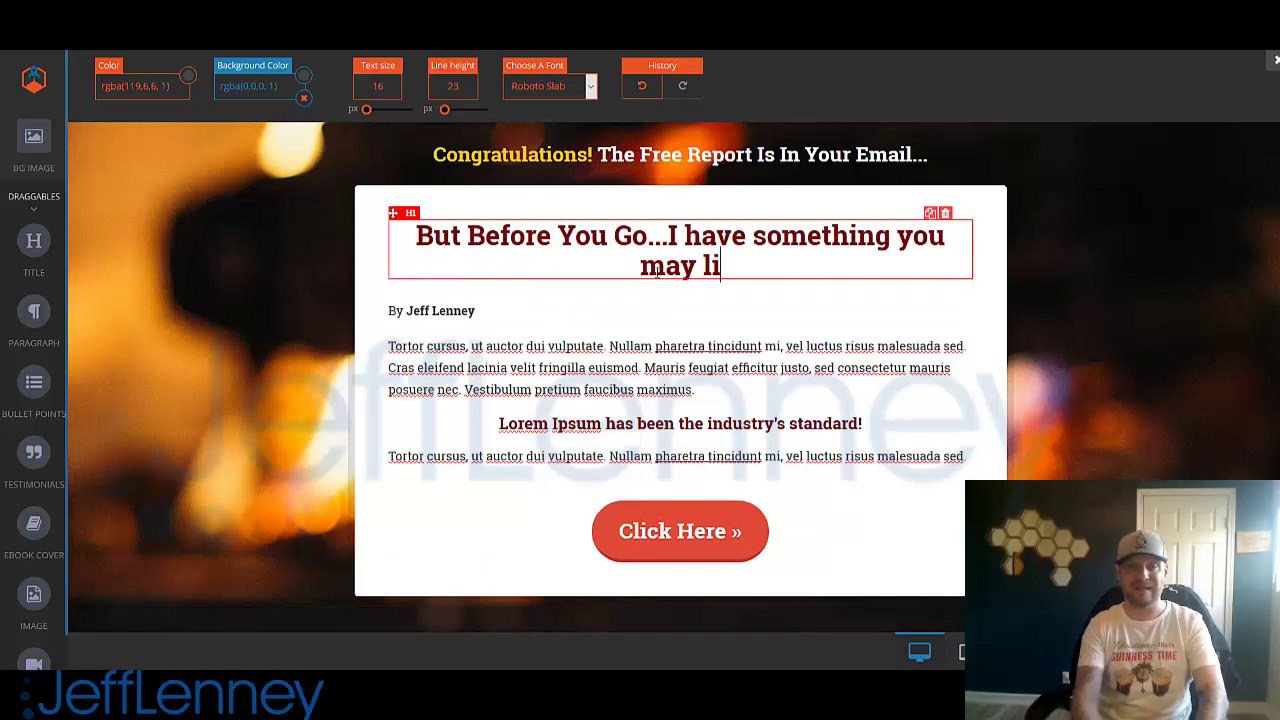
type("ke")
Step: Replace the author's name in the byline with the pen name and try to make it bold
left_click(448, 311)
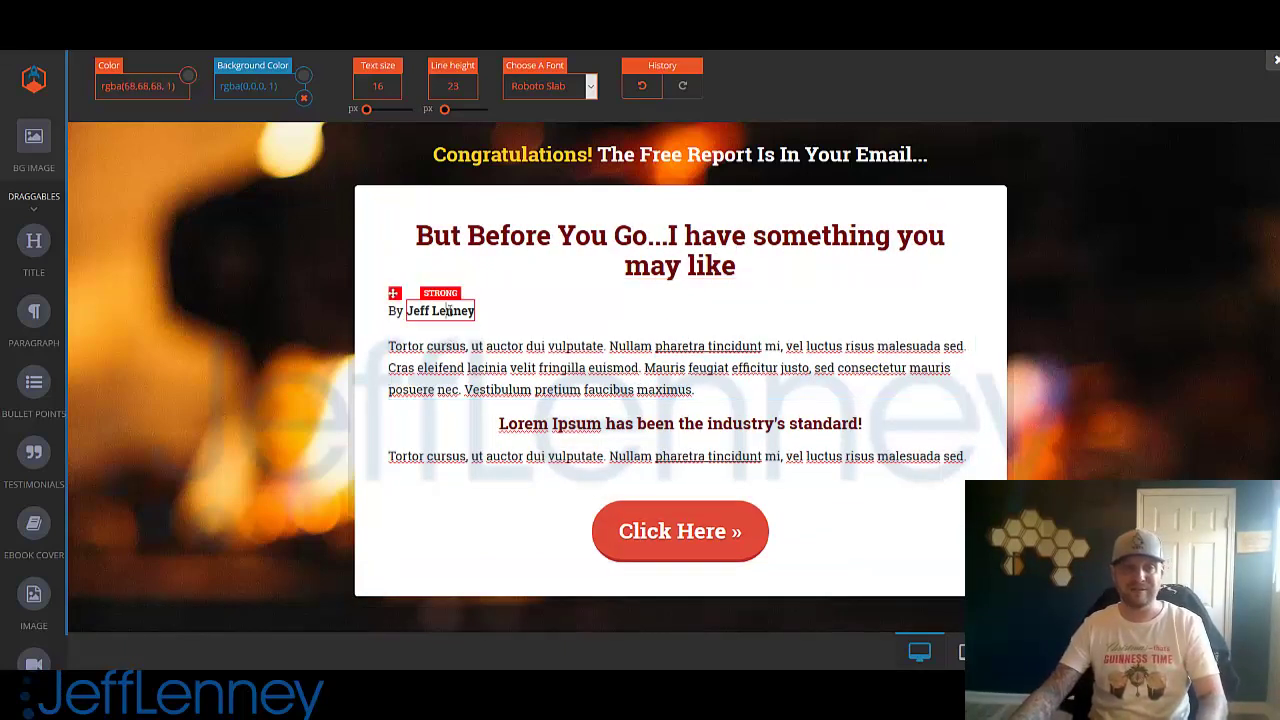
triple_click(458, 332)
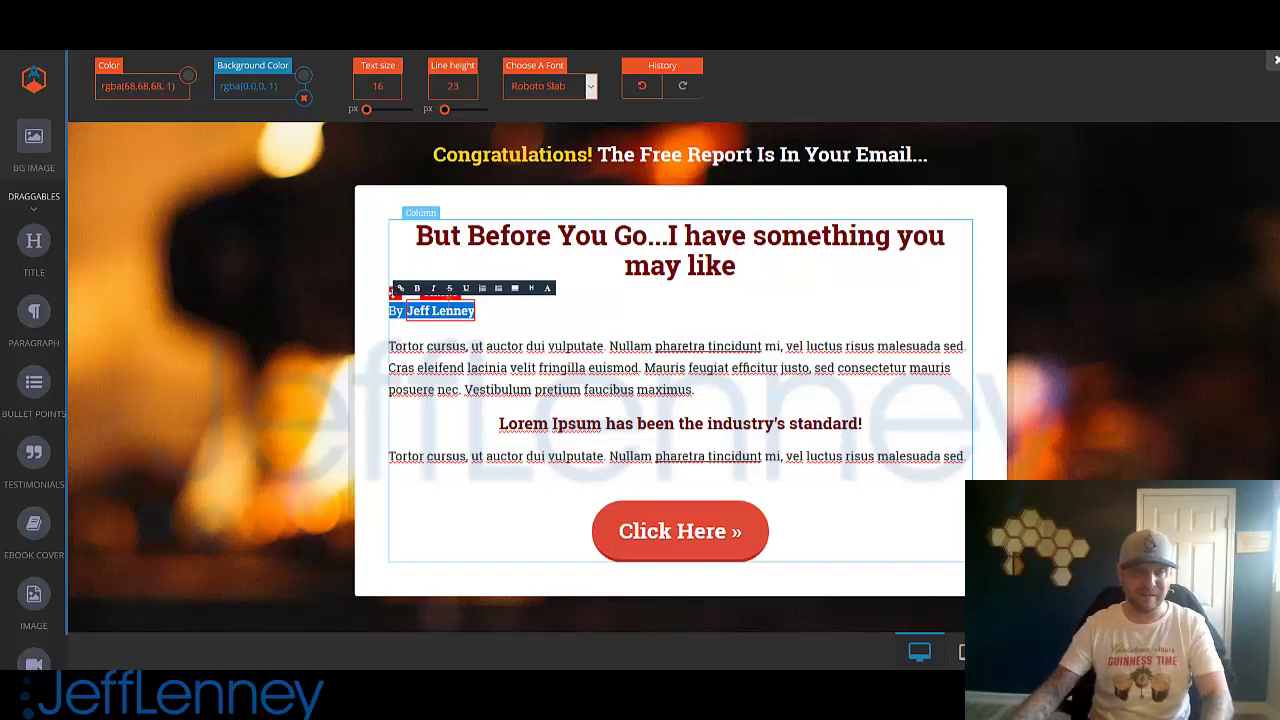
key("BackSpace")
type("JD")
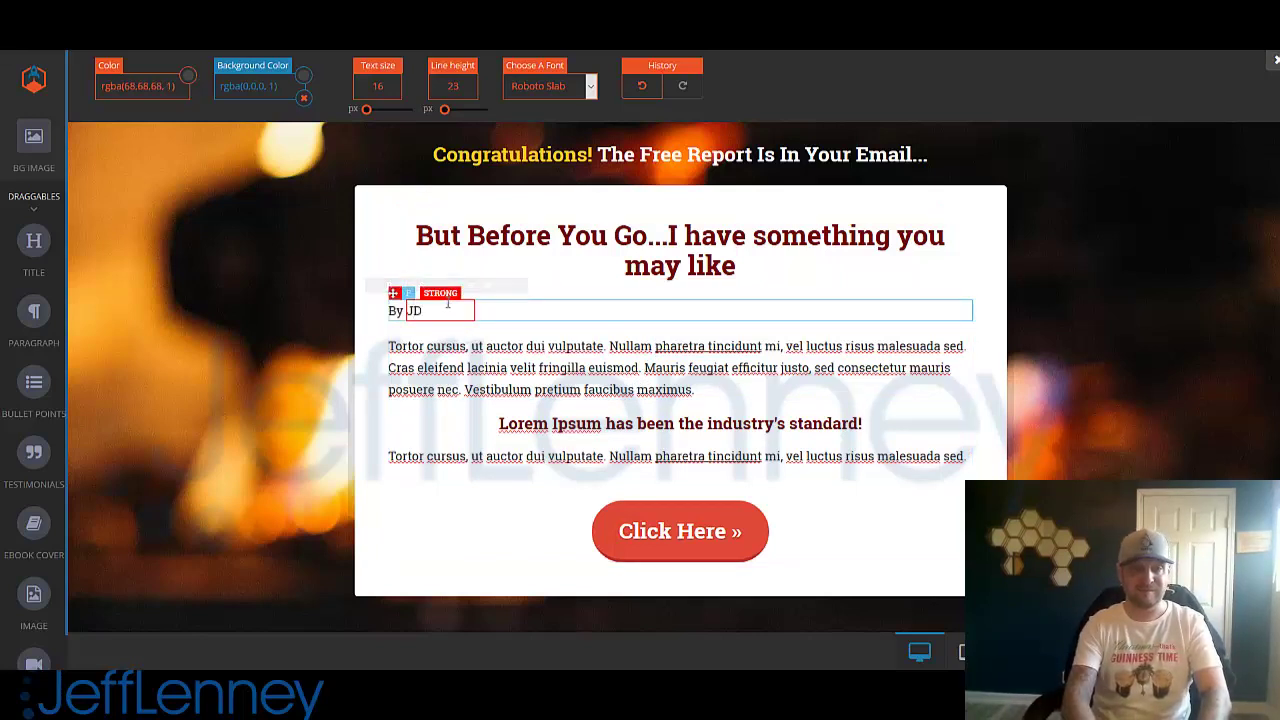
type(" Phillips")
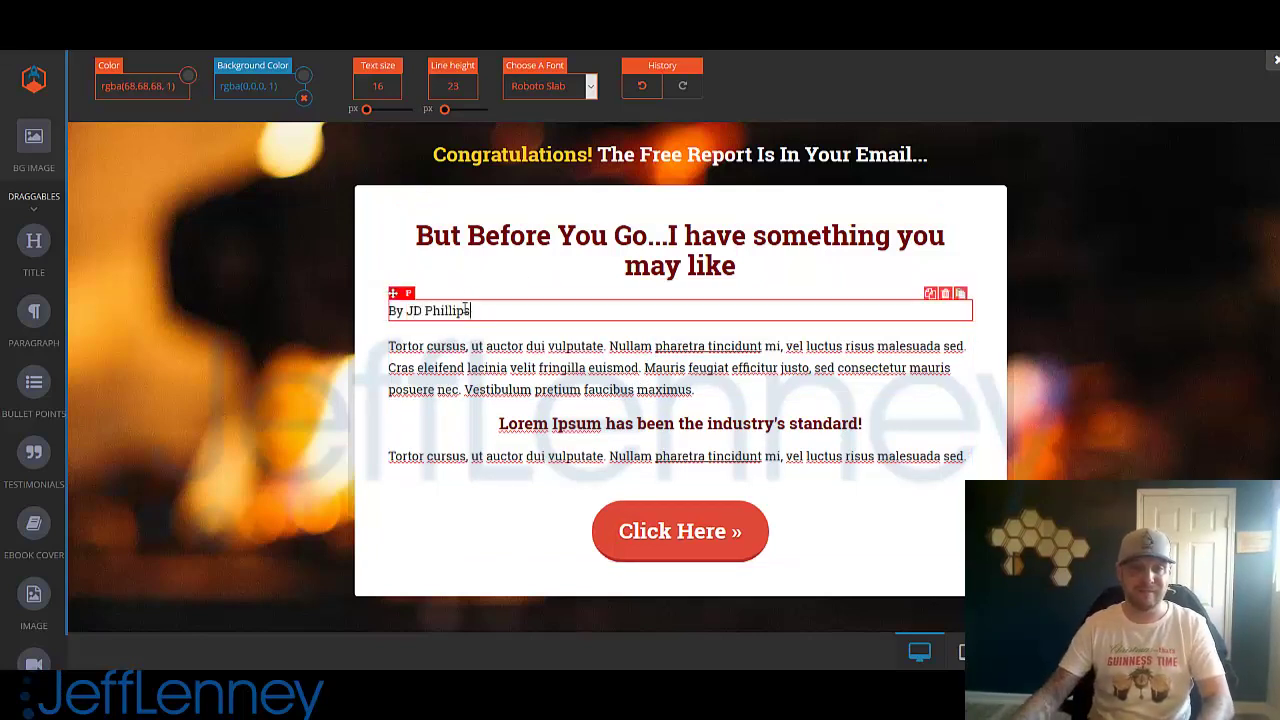
key("ctrl+shift+Left")
key("ctrl+shift+Left")
key("ctrl+b")
left_click(432, 363)
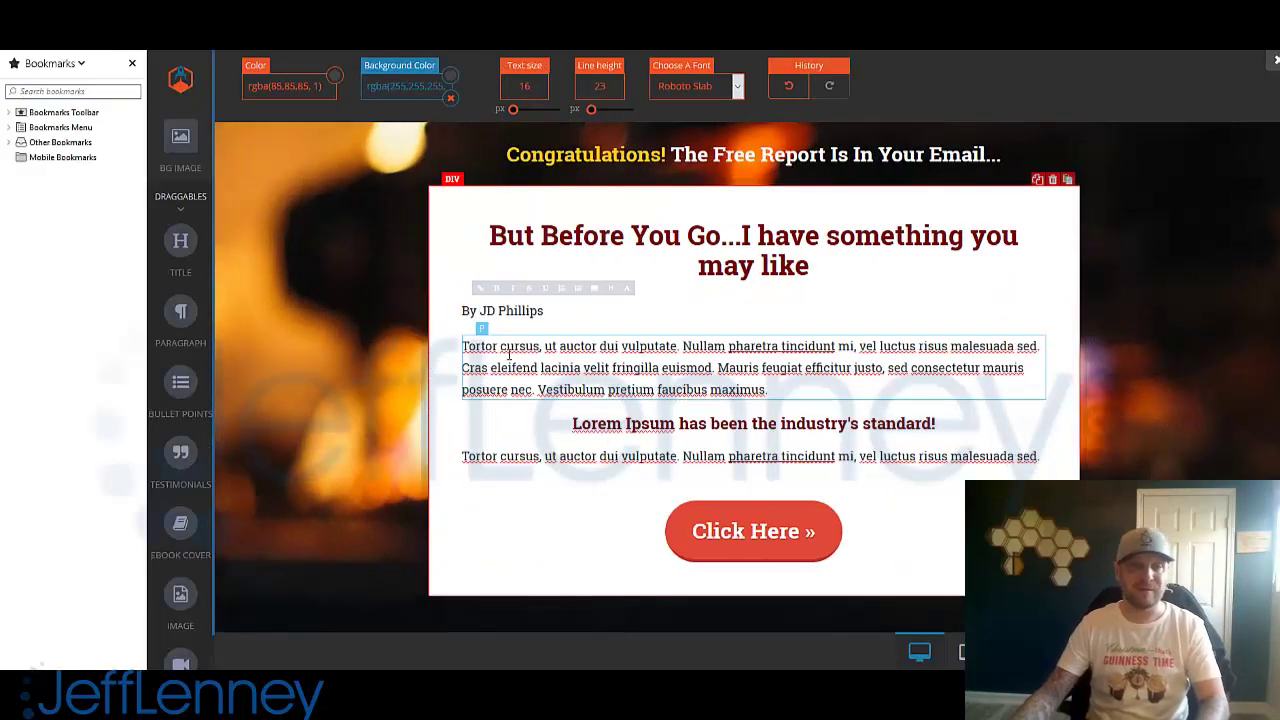
left_click(133, 64)
Step: Replace the first placeholder paragraph below the byline with "If killing zombies isnt e"
left_click(481, 380)
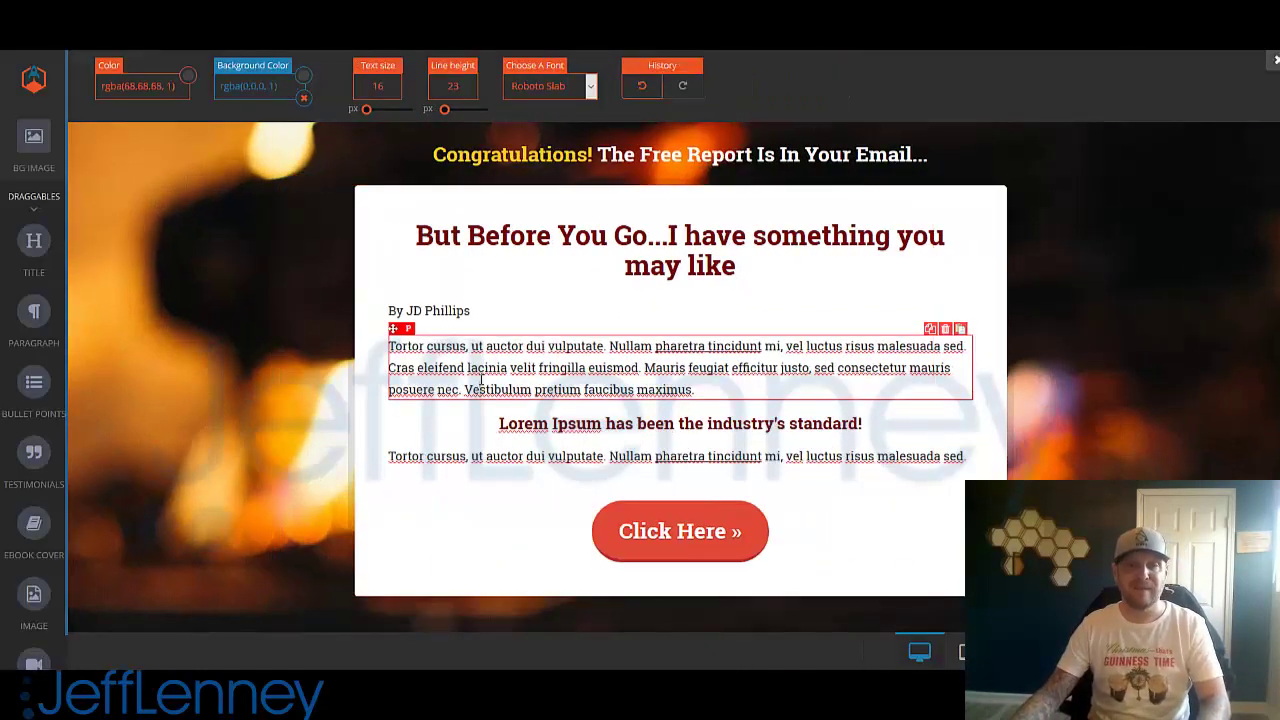
key("ctrl+a")
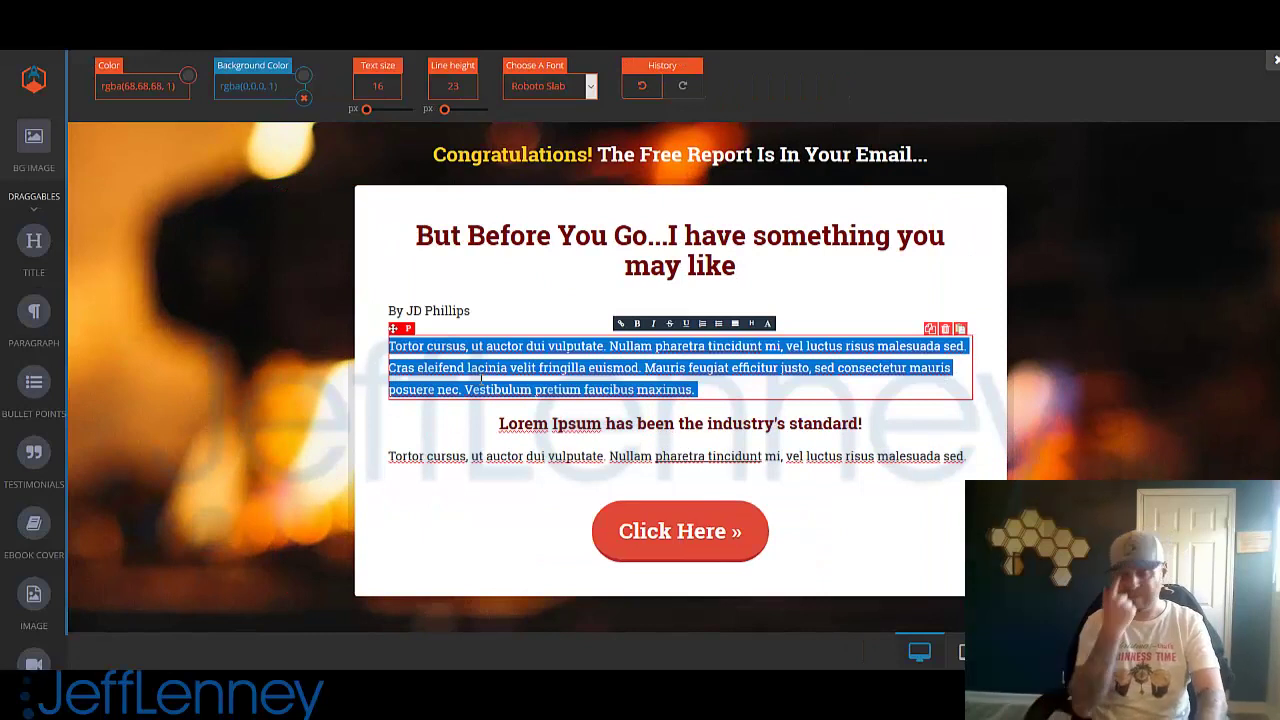
type("If killing zombies isnt e")
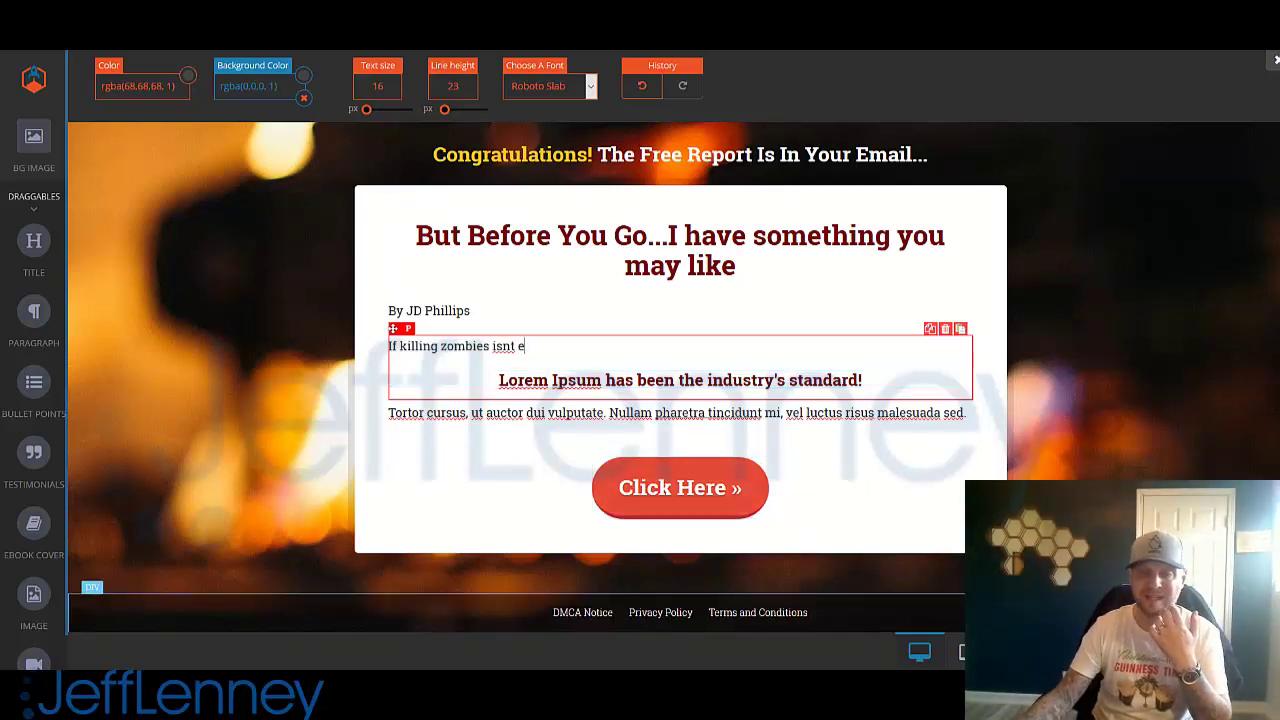
Step: Preview the Segway thank you page, then save its changes and exit the builder
left_click(1110, 651)
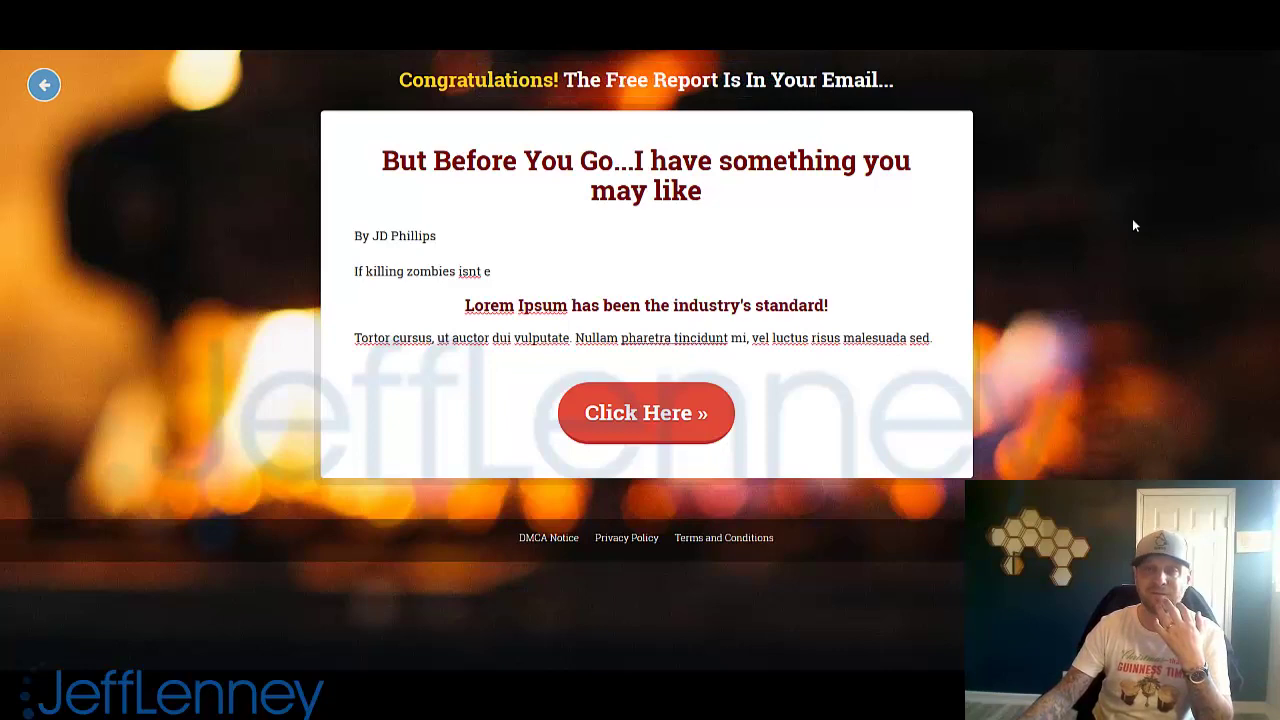
left_click(44, 85)
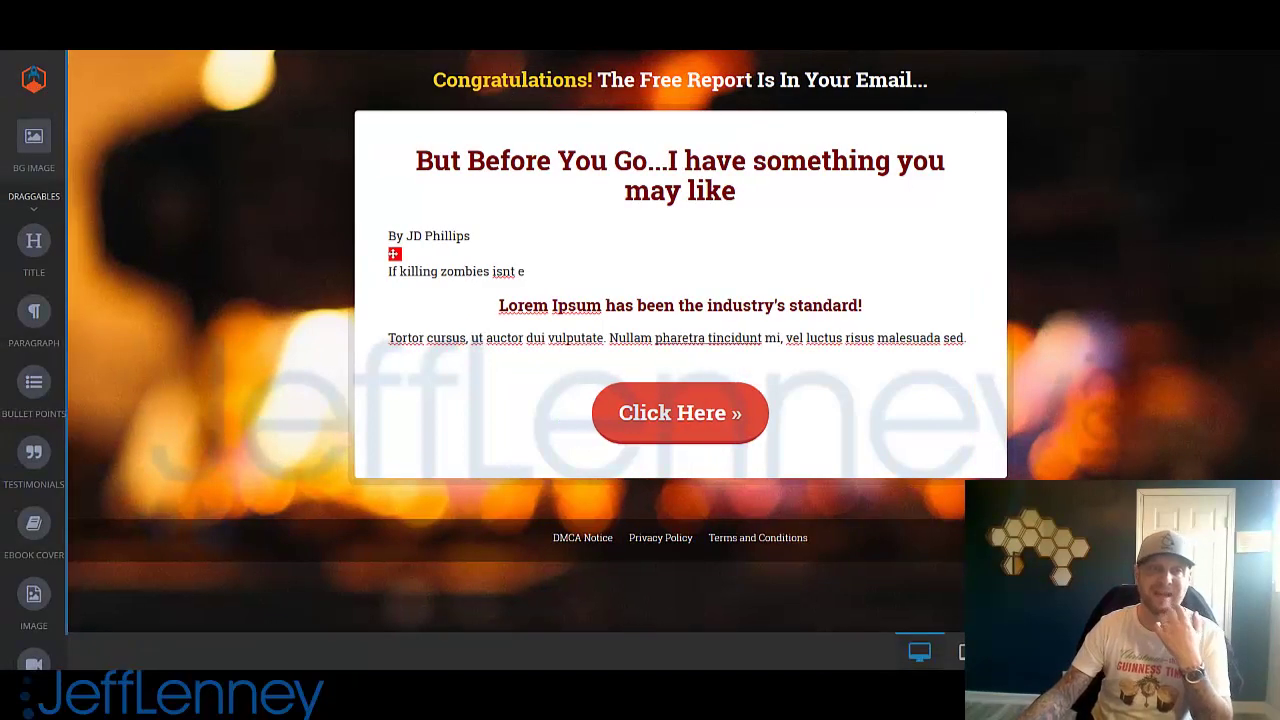
left_click(1235, 652)
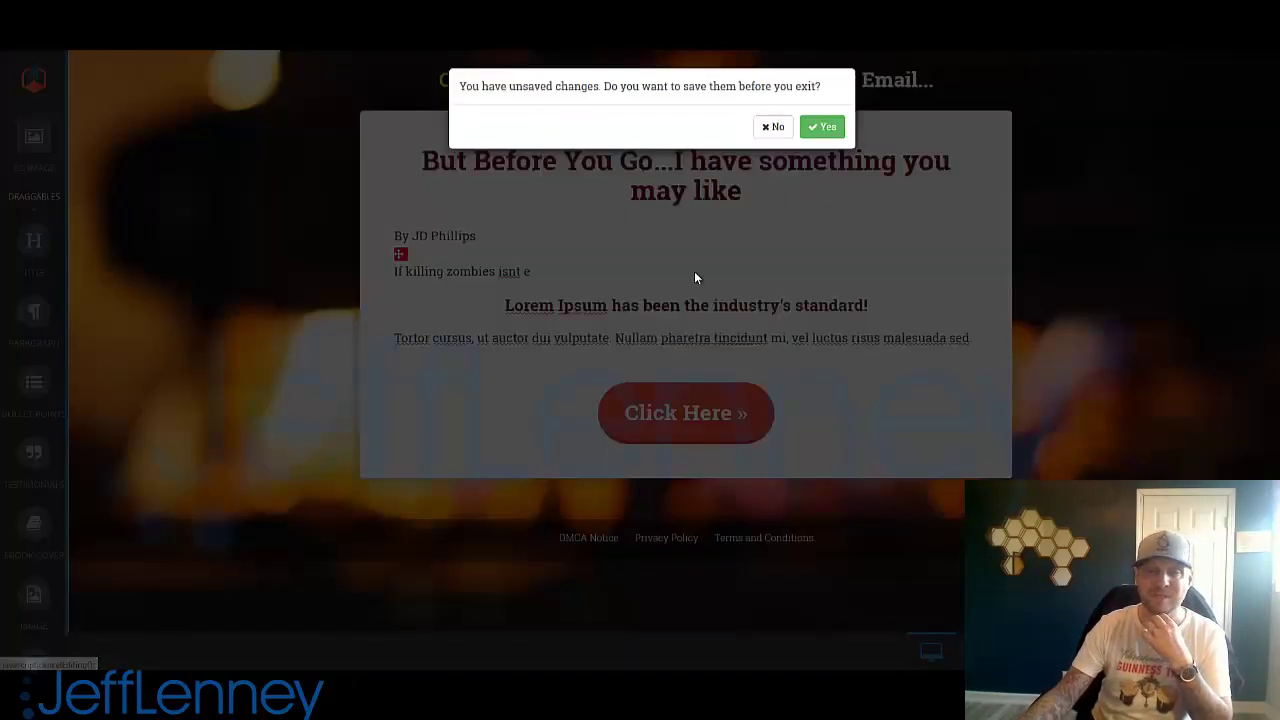
left_click(825, 126)
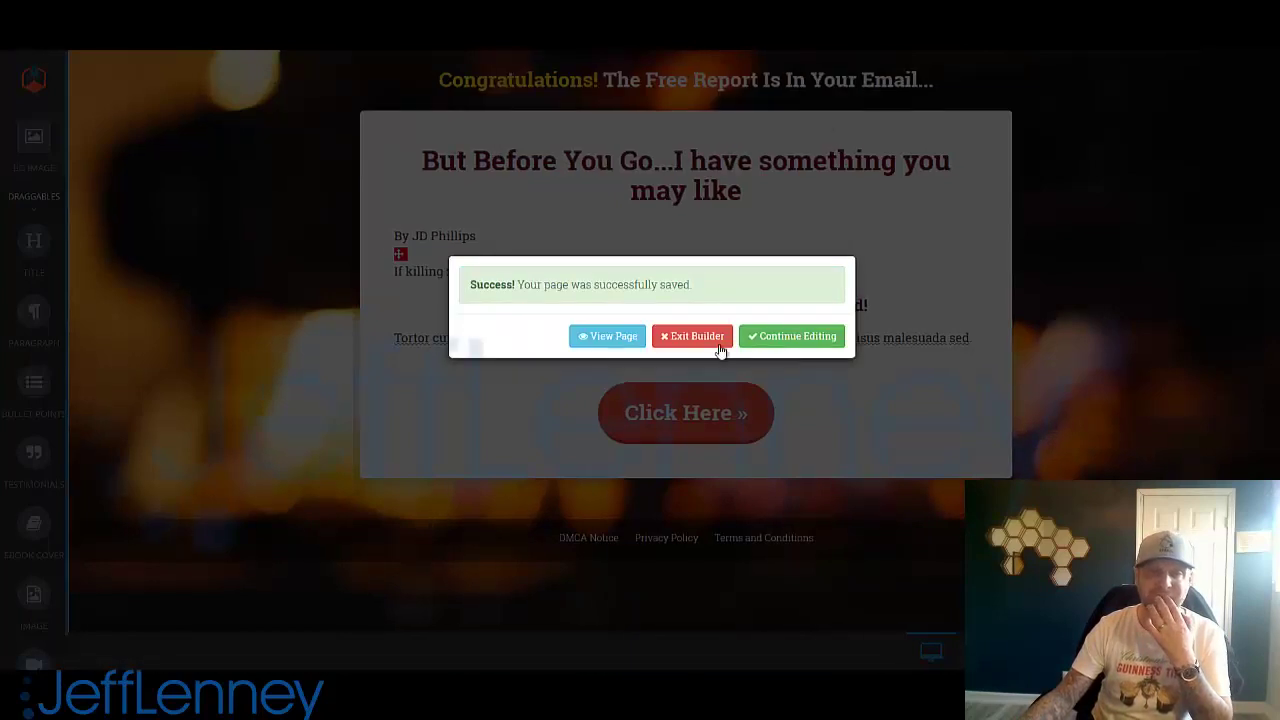
left_click(690, 338)
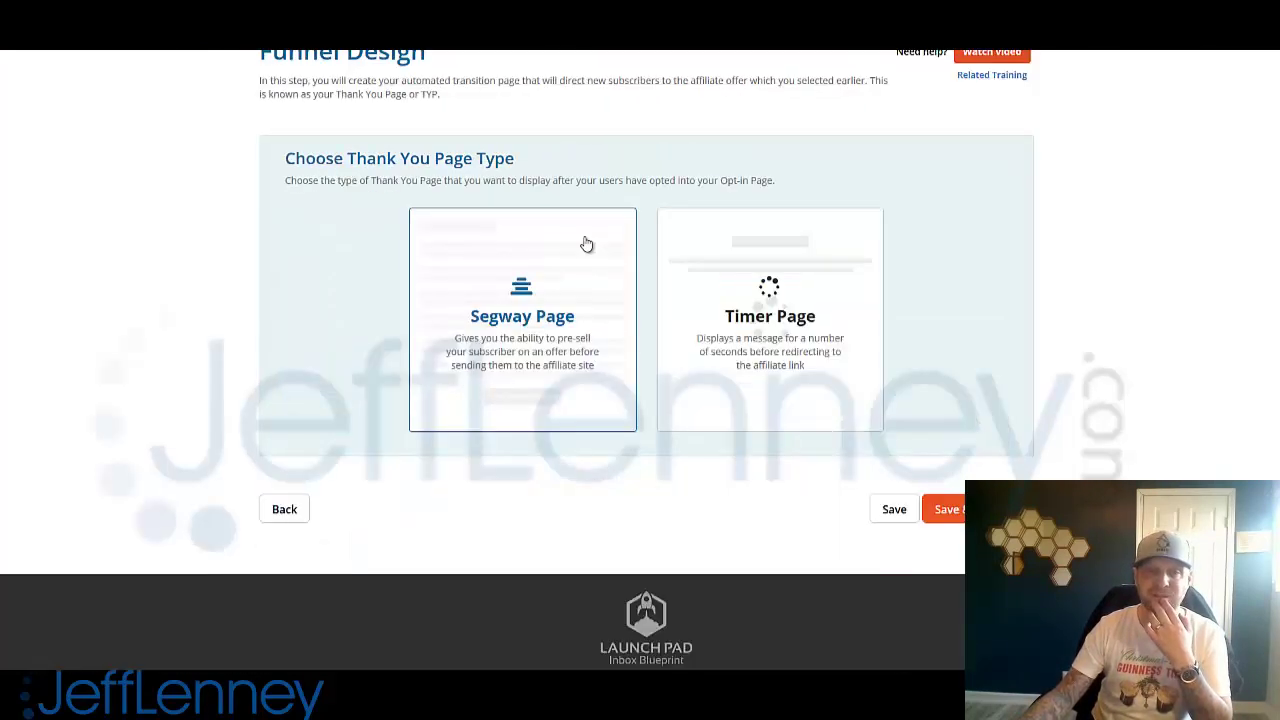
Step: Switch the thank you page type back to Timer Page, then save and continue to the corporate site option
left_click(736, 300)
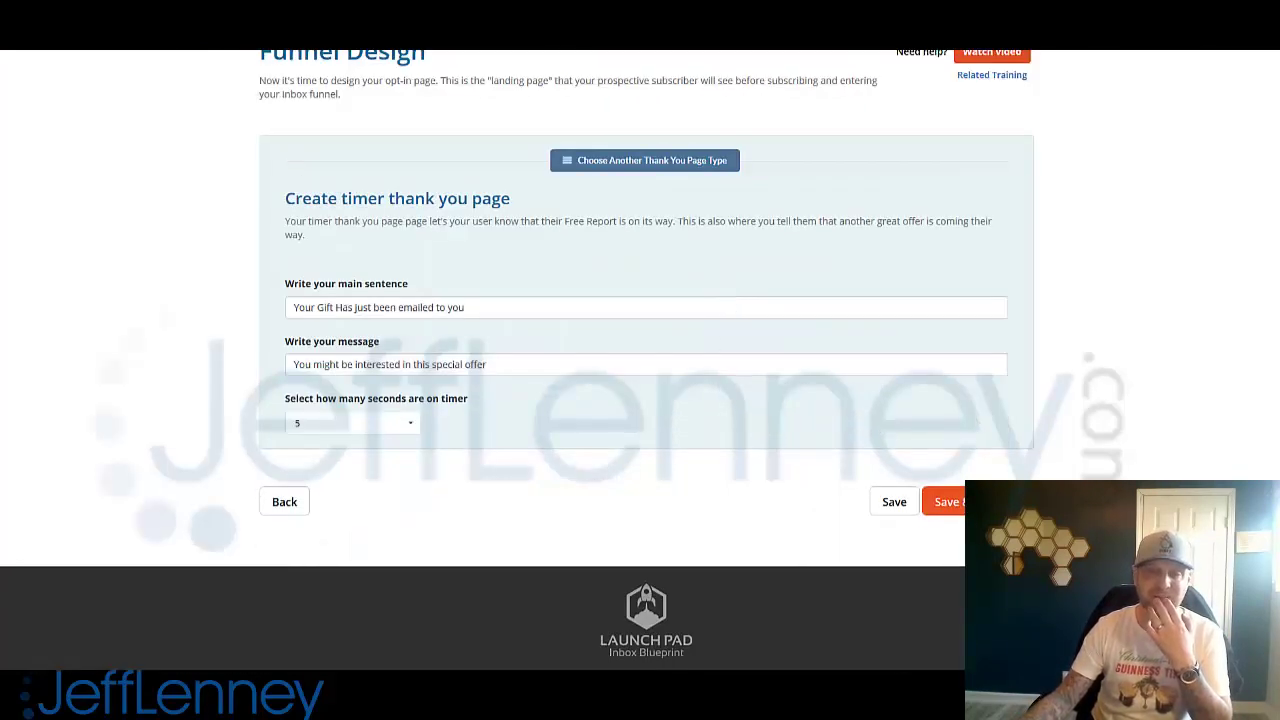
left_click(978, 502)
scroll(963, 443, "up", 1)
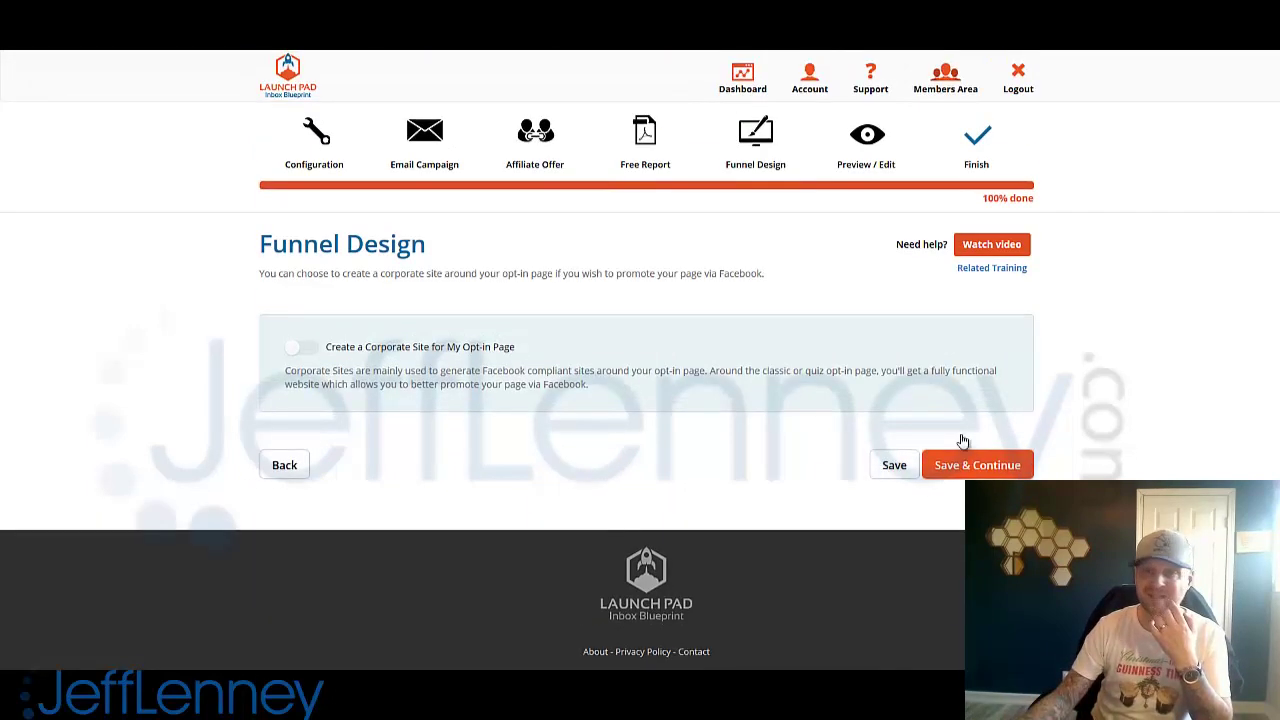
Step: Go to the funnel's Finish stage and look over its download links and traffic training videos
left_click(965, 137)
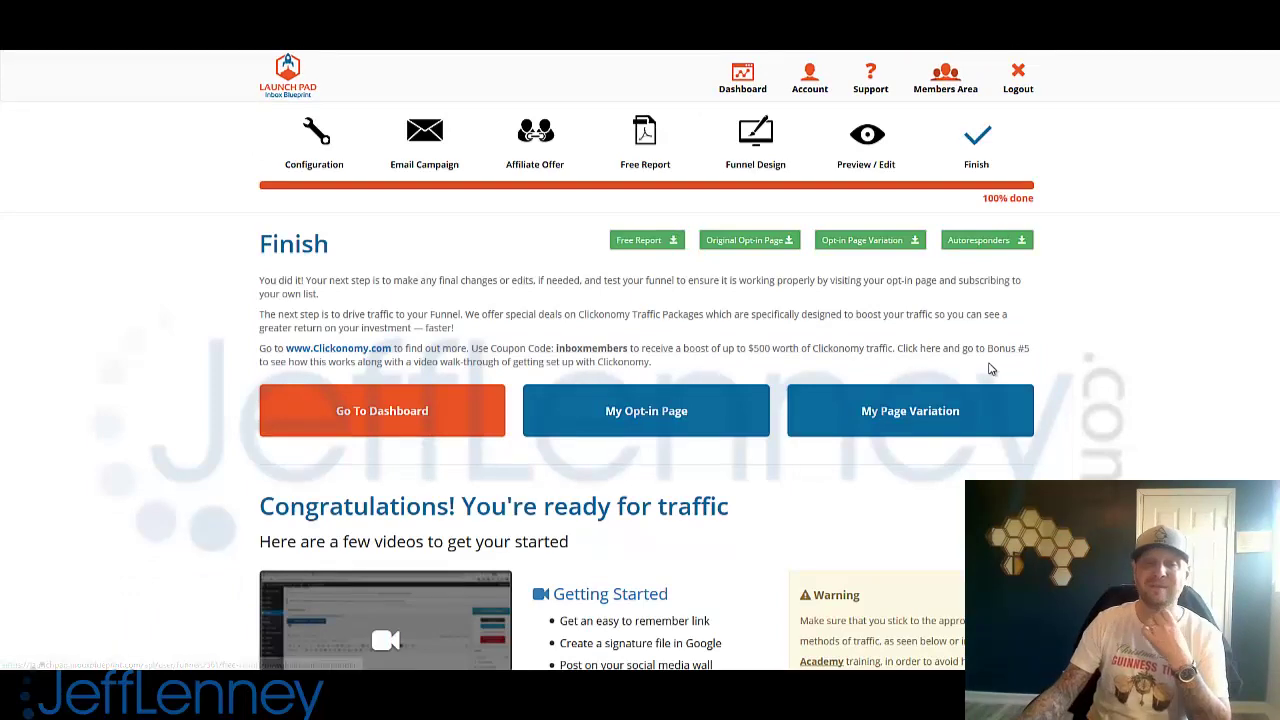
scroll(131, 331, "down", 4)
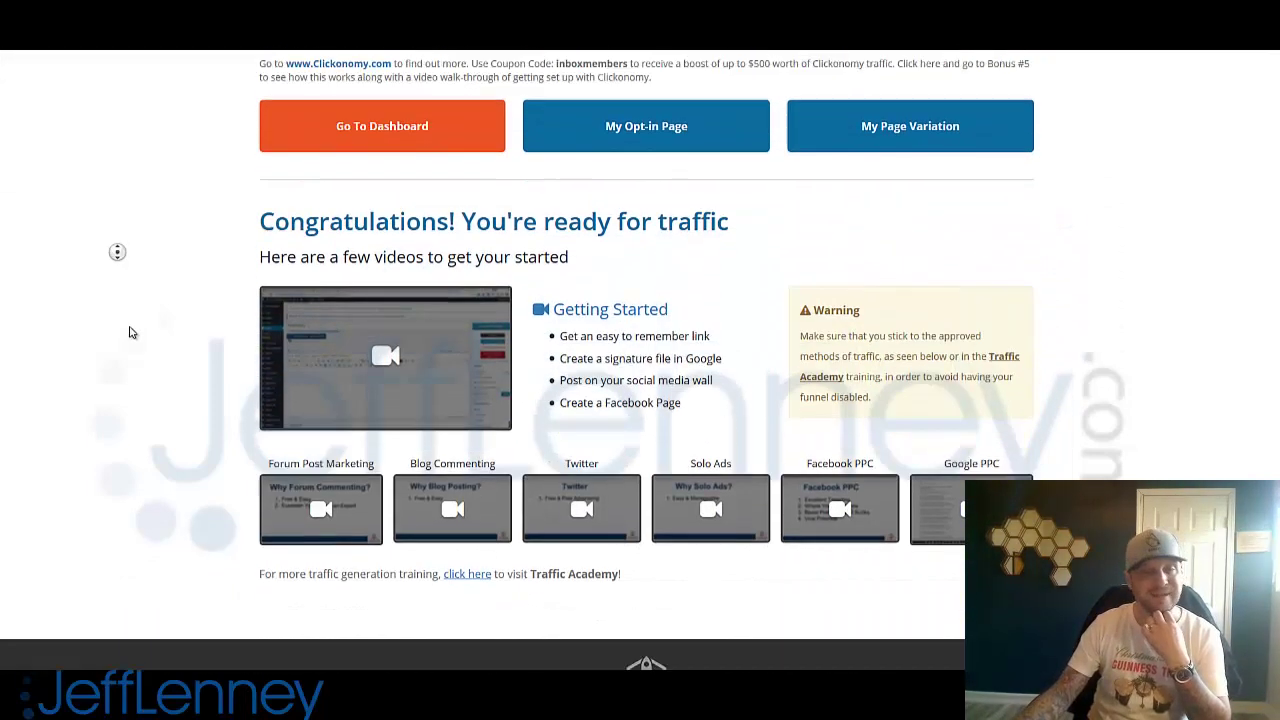
scroll(157, 329, "up", 4)
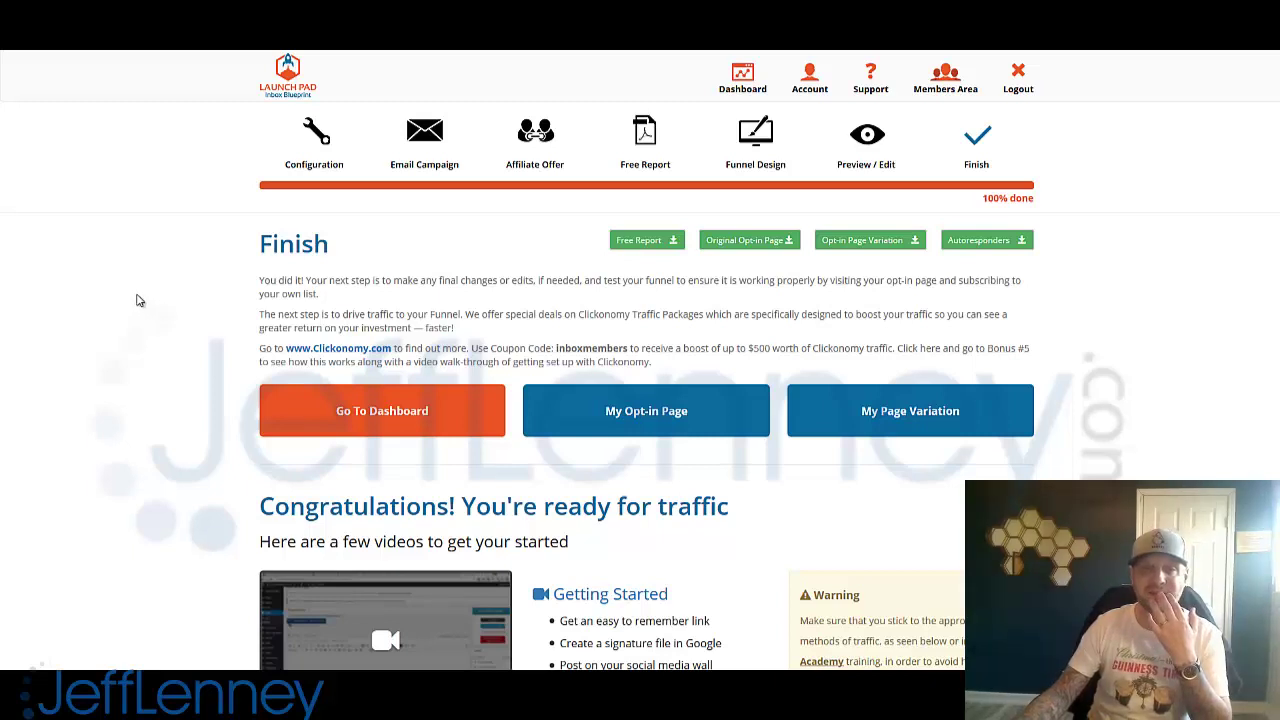
Step: View the live opt-in page from the Finish stage, reload it and examine its Boy Scouts headline
left_click(658, 412)
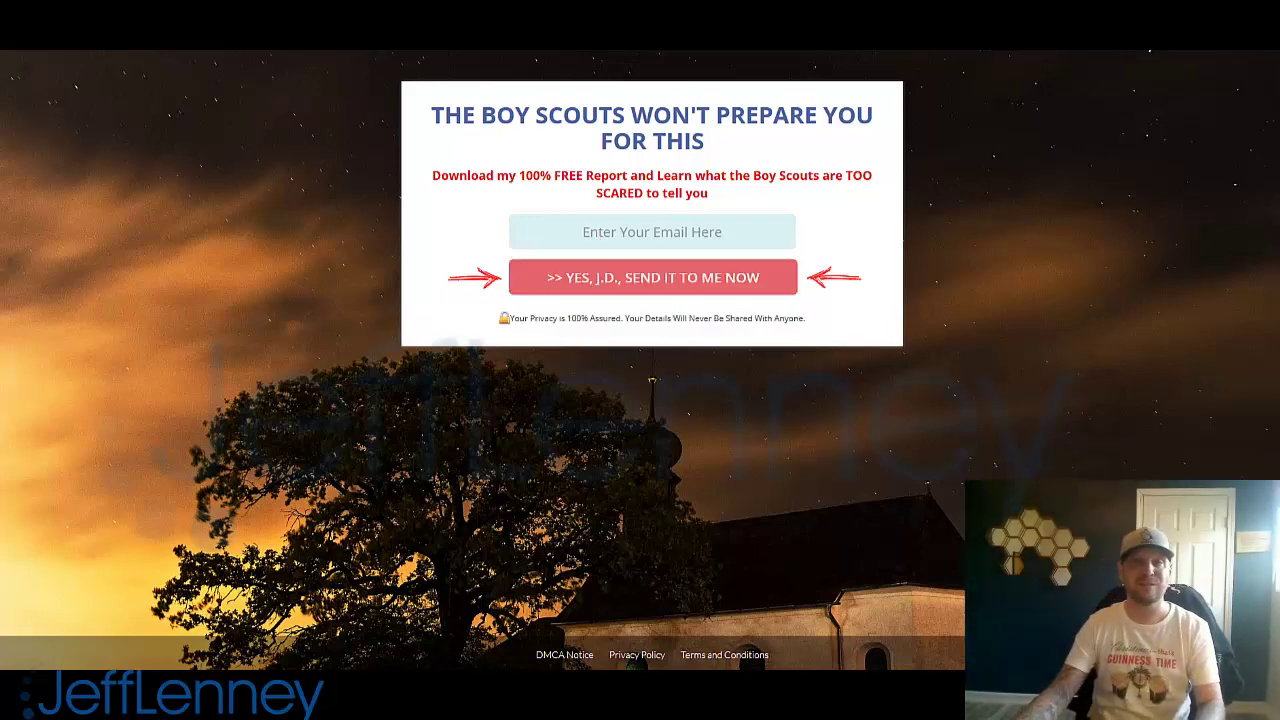
key("ctrl+w")
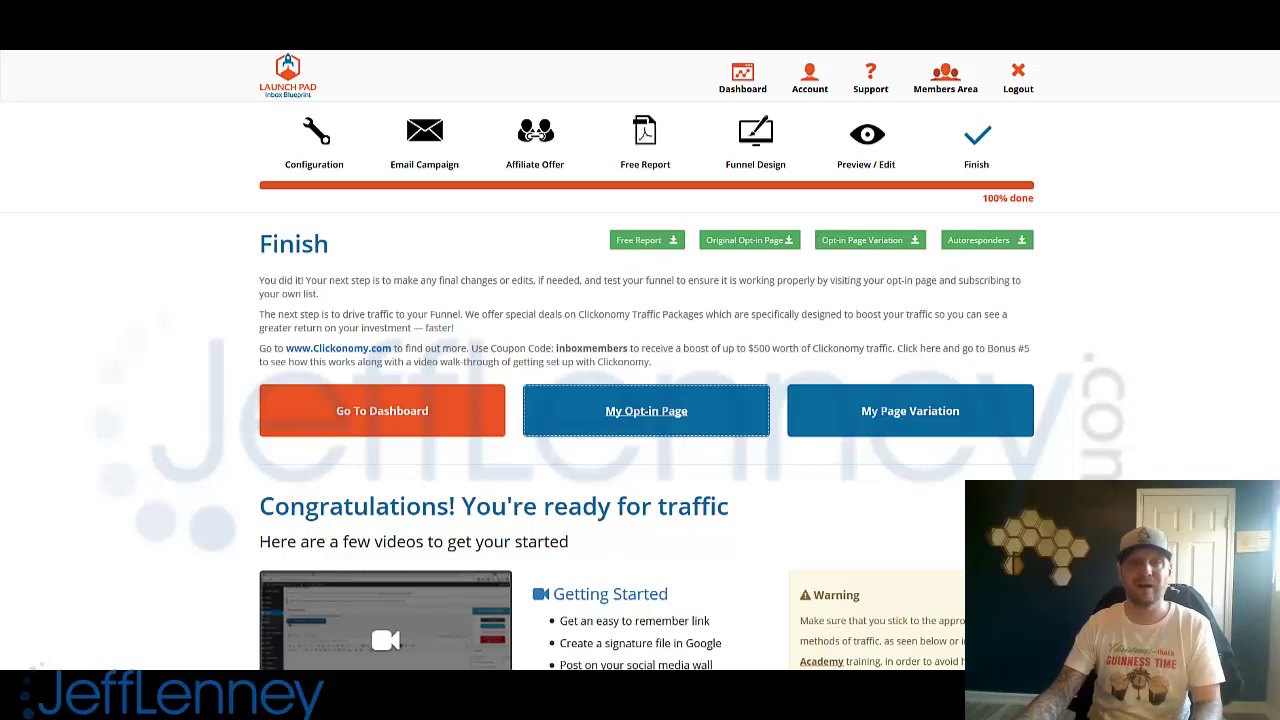
key("ctrl+Tab")
key("F5")
key("F5")
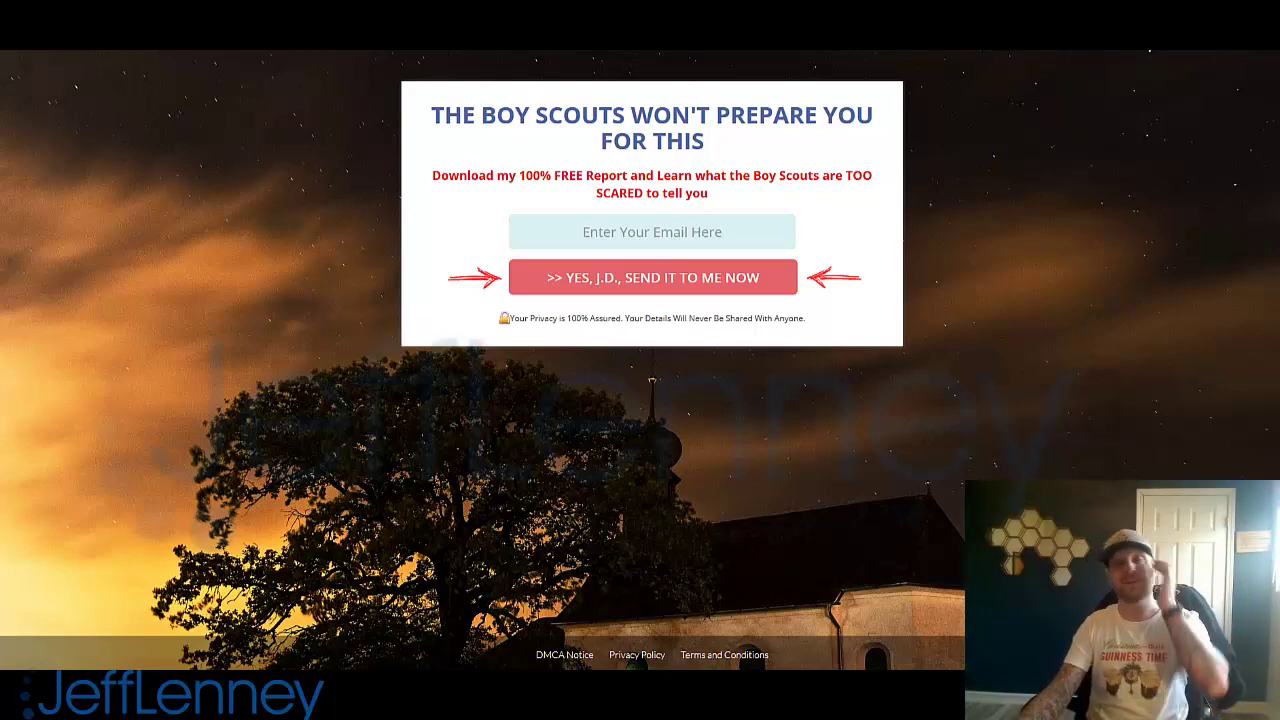
key("ctrl+w")
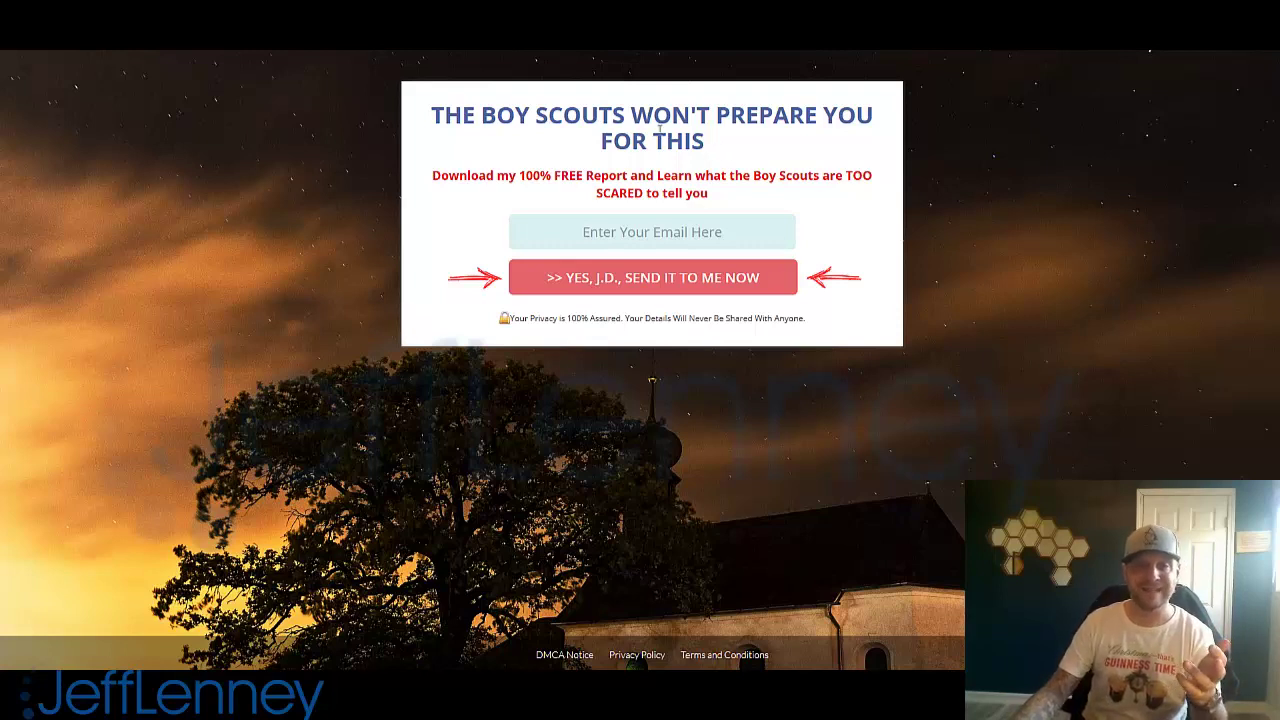
left_click_drag(706, 142, 420, 125)
left_click(439, 122)
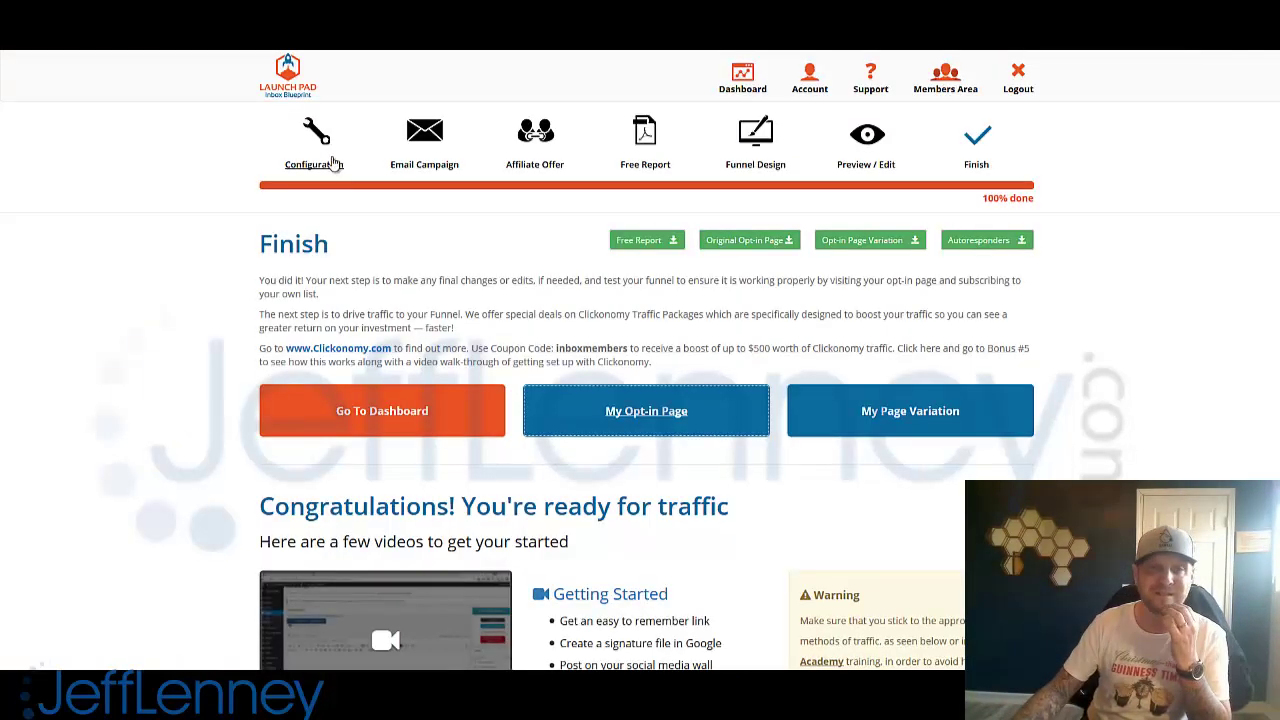
Step: Return to the Configuration stage to look over the campaign niches, and check the LaunchPad Tutorials Part 1 lesson
left_click(314, 158)
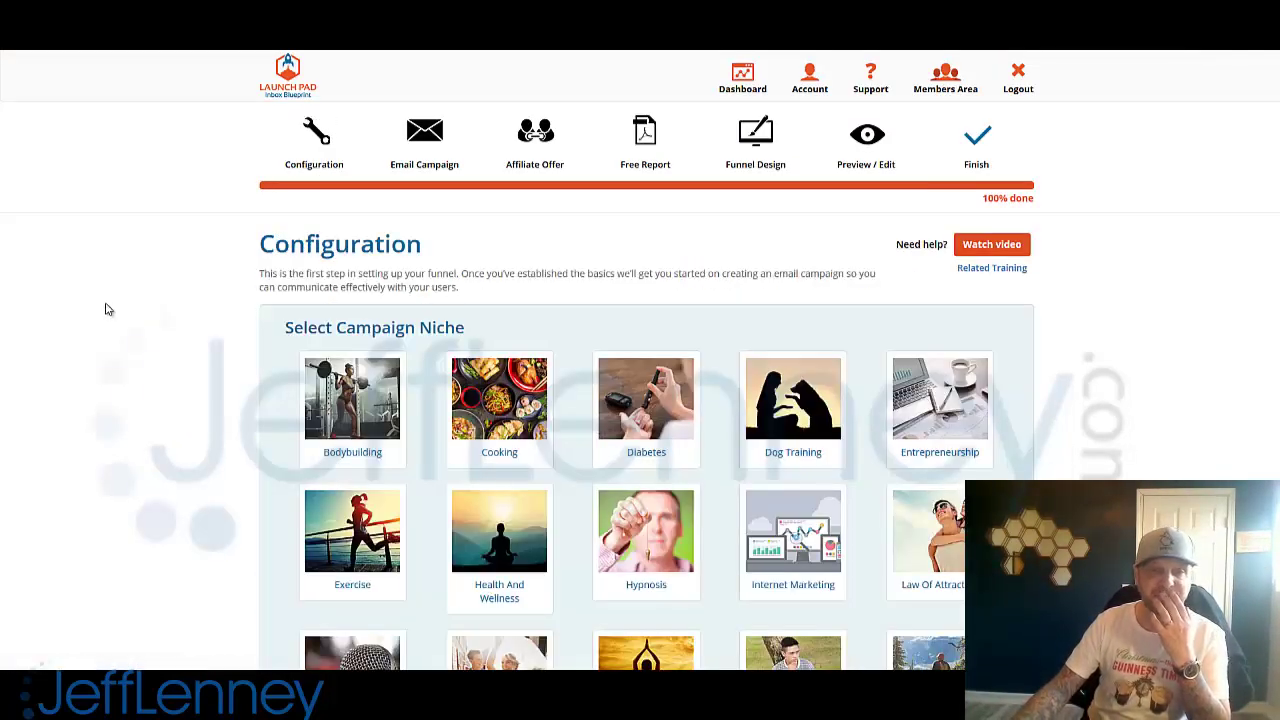
scroll(137, 394, "down", 2)
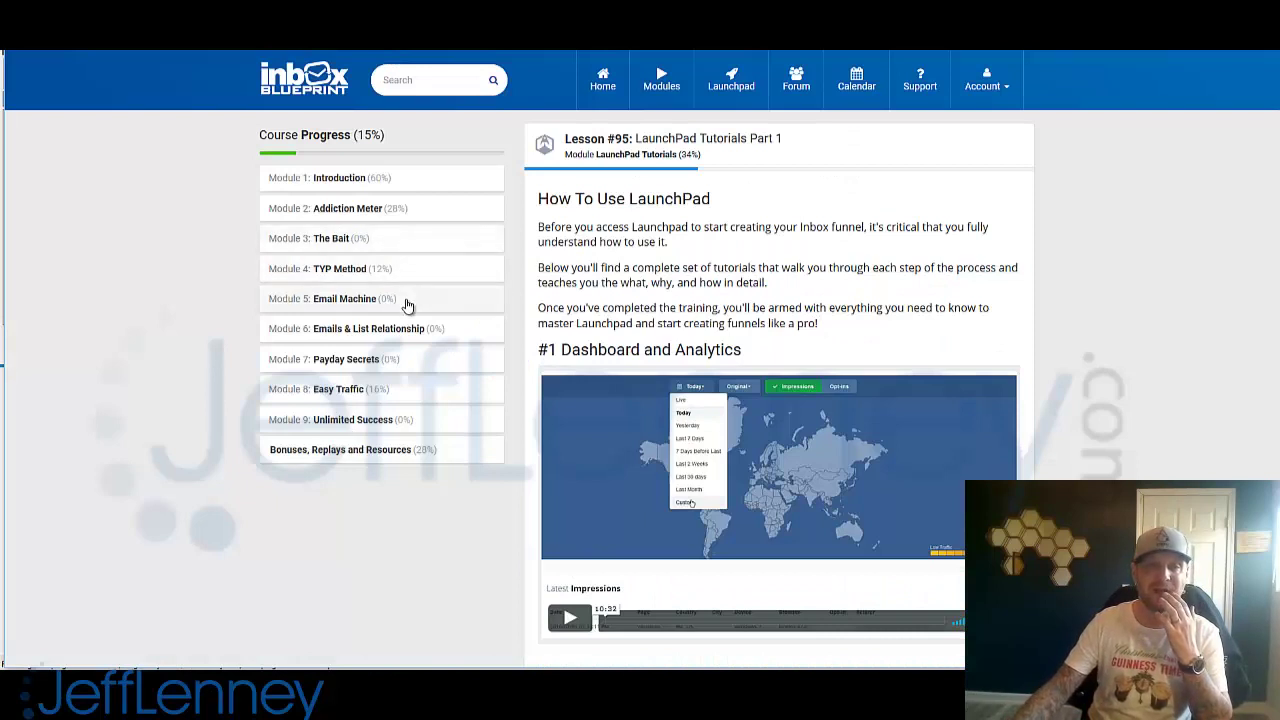
mouse_move(348, 215)
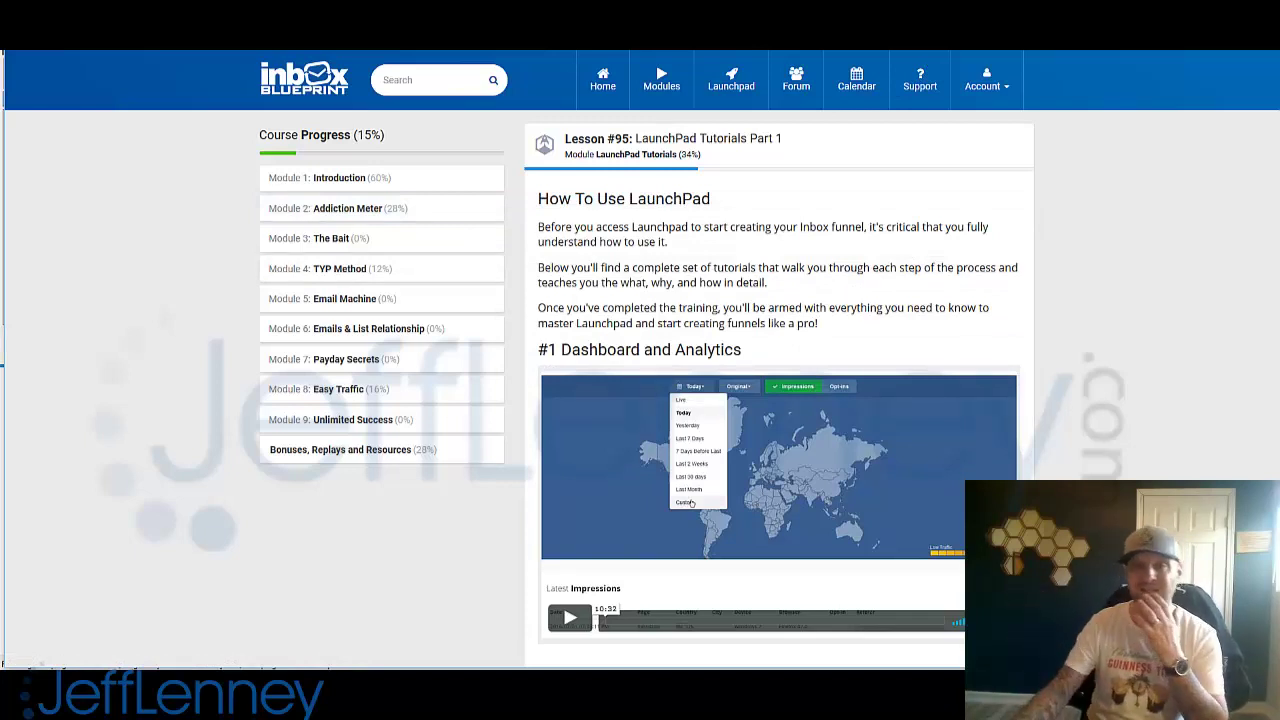
key("ctrl+Tab")
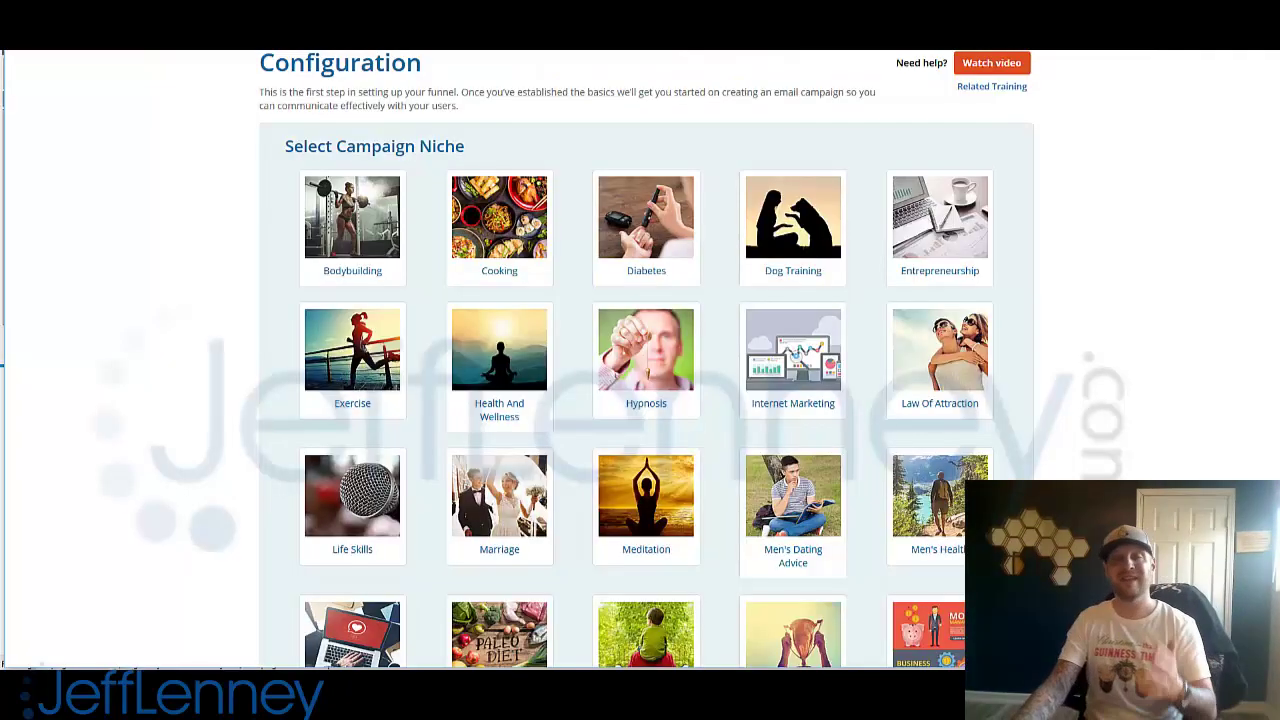
Step: In the Preview / Edit stage, change the free report layout to the blue binary-code tunnel design
scroll(871, 214, "up", 3)
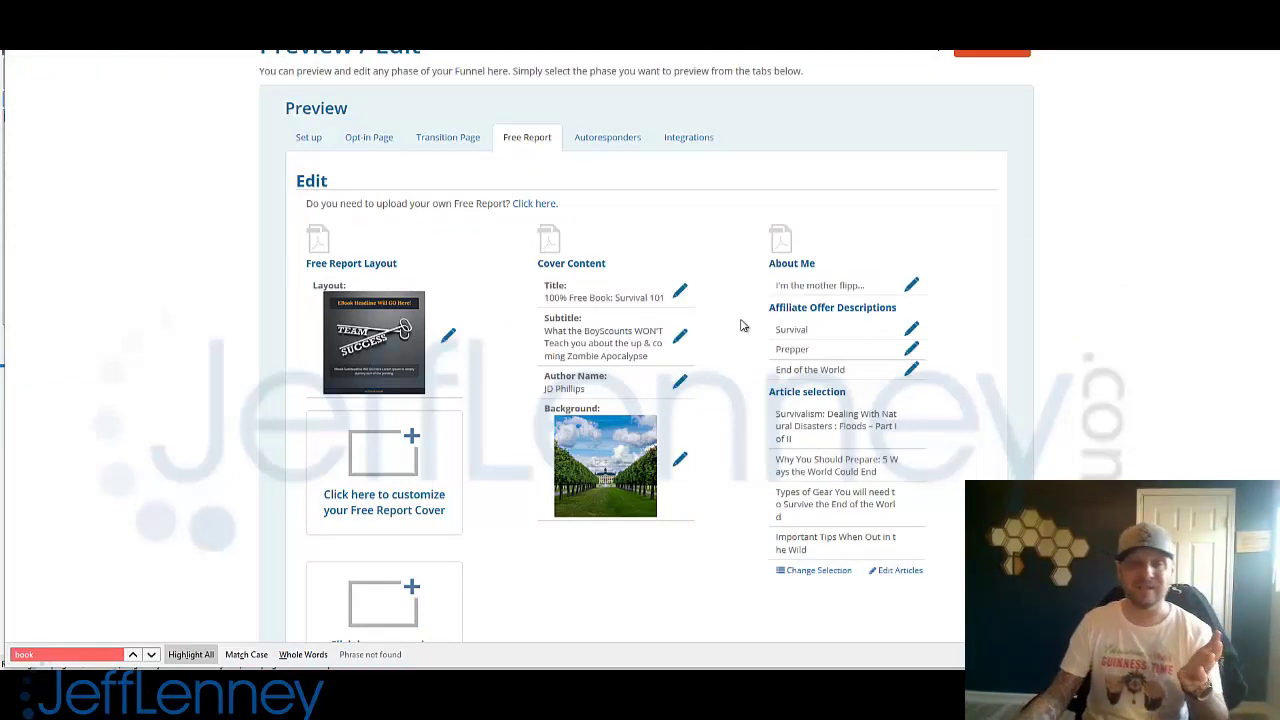
scroll(576, 446, "up", 2)
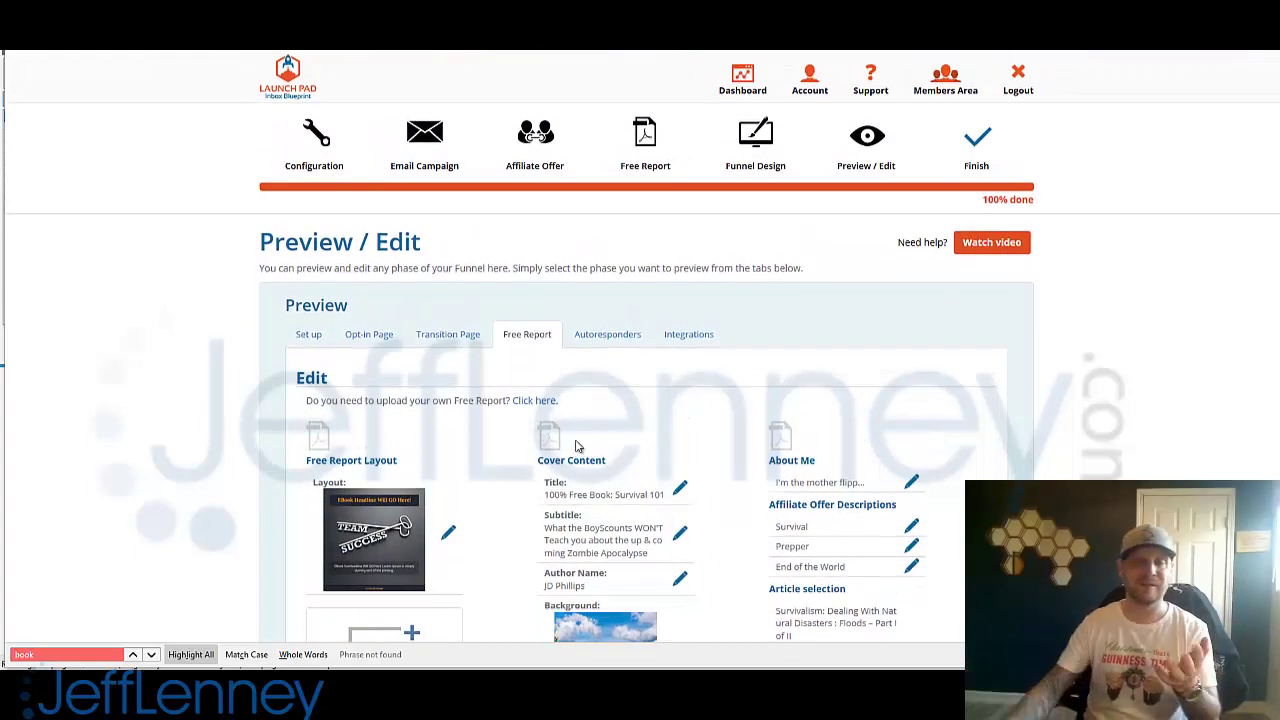
scroll(166, 380, "down", 2)
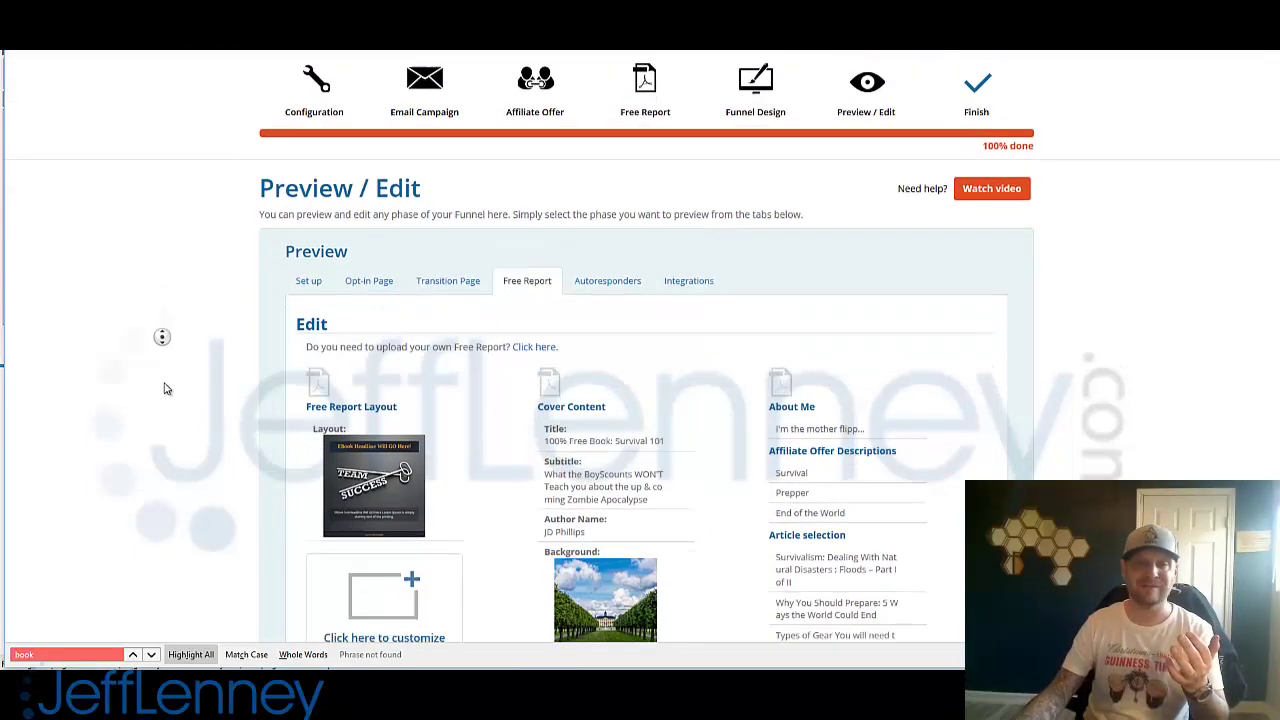
left_click(384, 326)
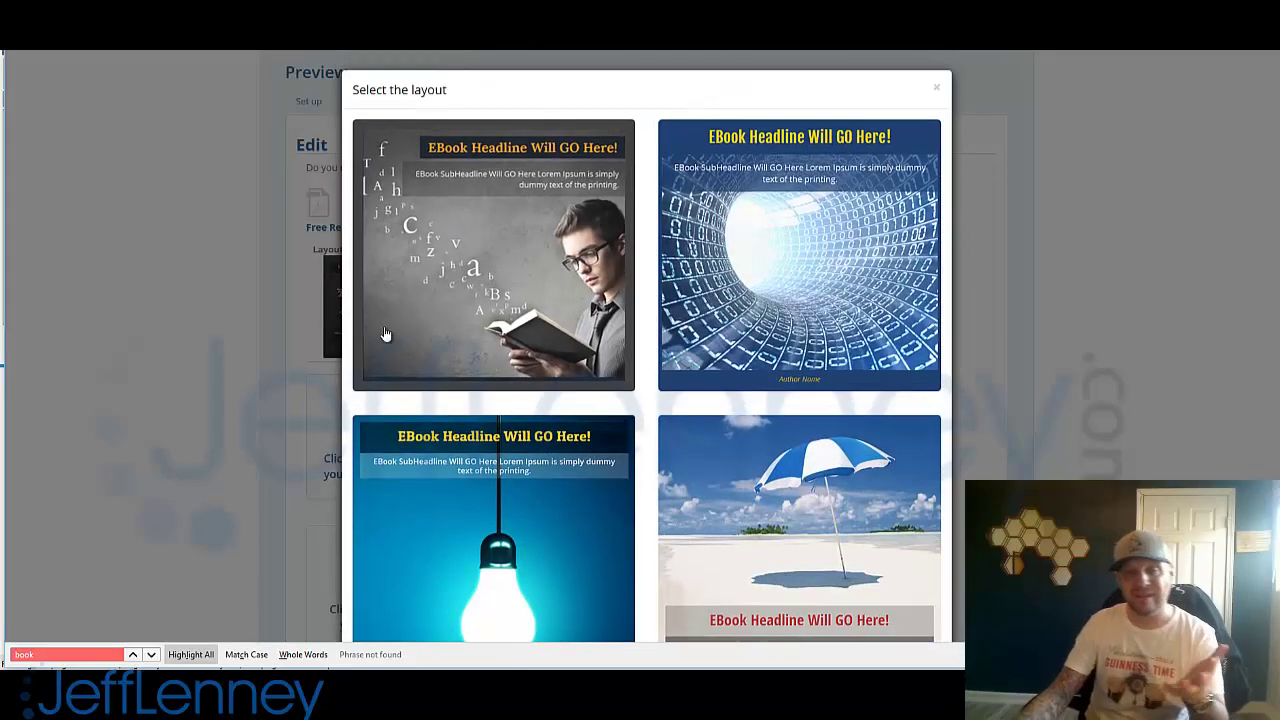
scroll(384, 330, "down", 1)
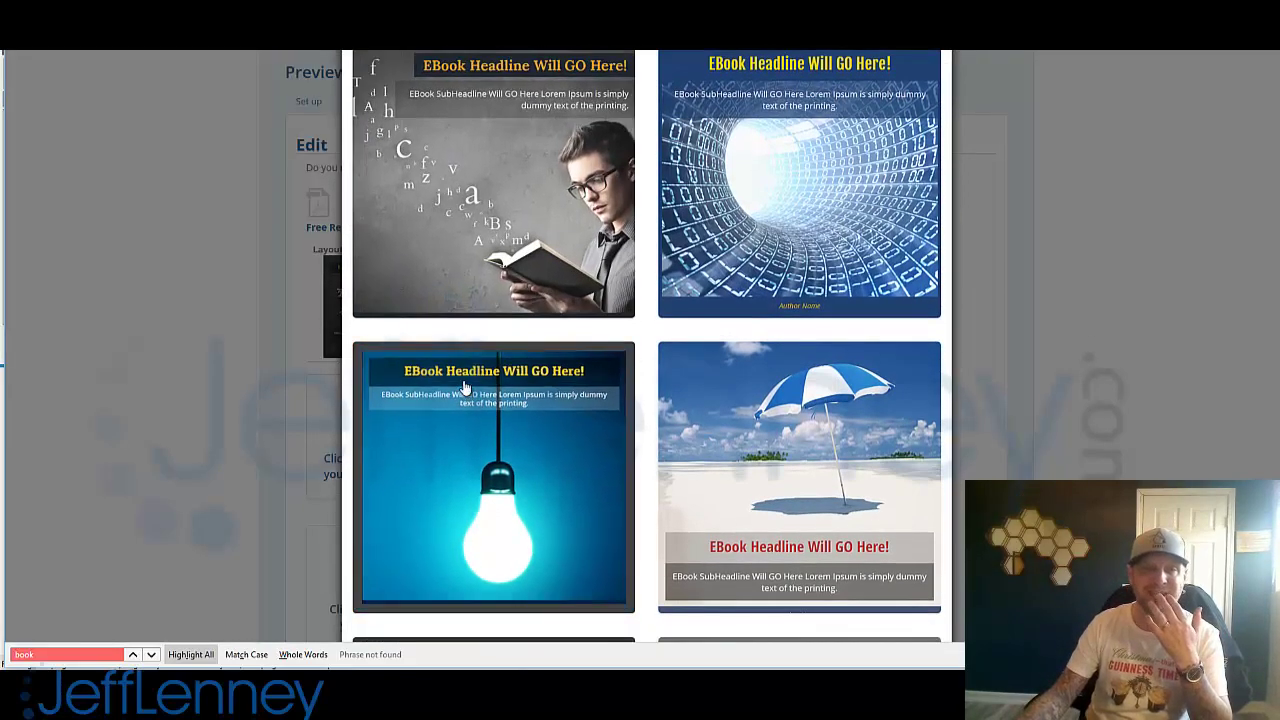
scroll(463, 387, "up", 1)
left_click(777, 246)
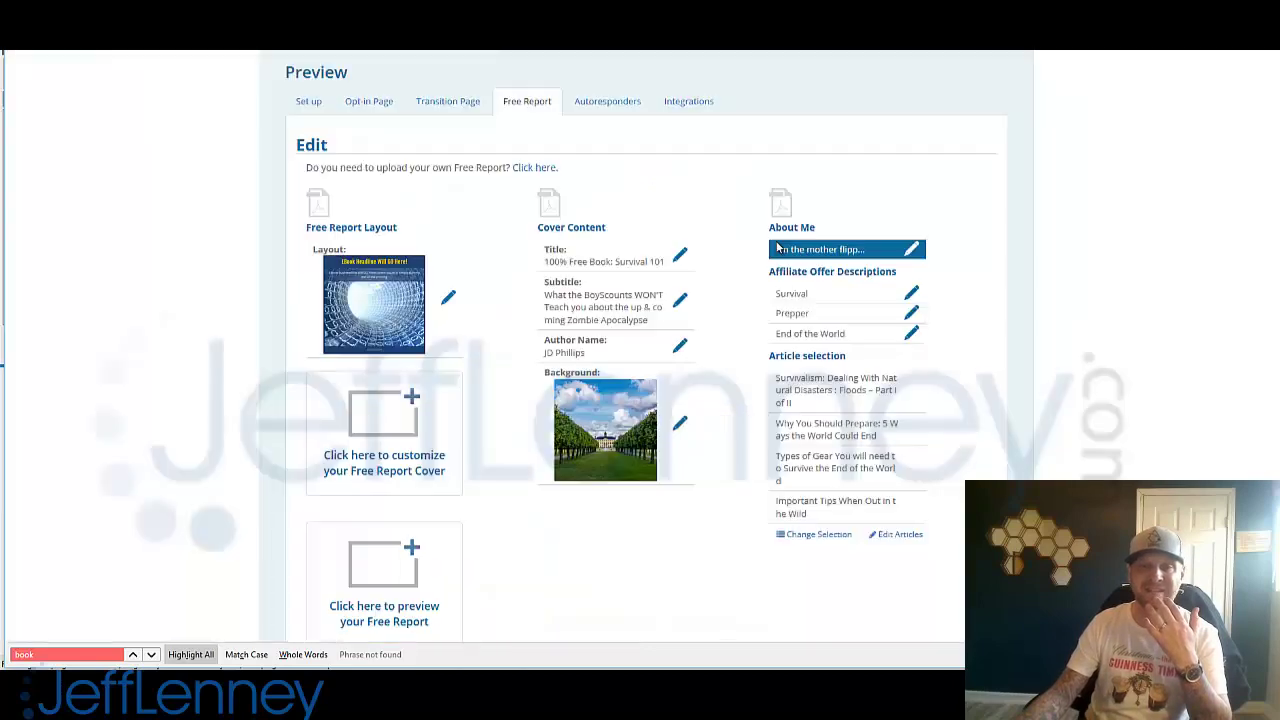
left_click(404, 283)
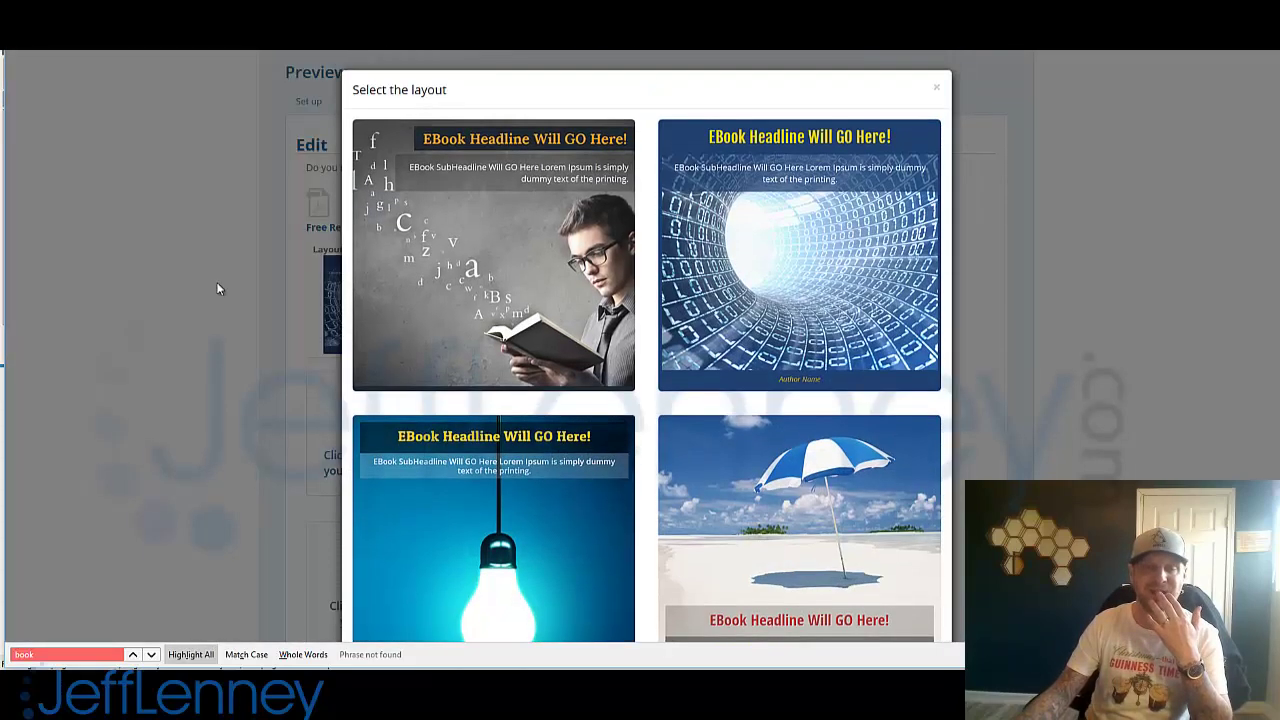
left_click(220, 289)
Step: Browse the royalty photos and set the report cover background to the dark photo of hands in the rain on page 2
left_click(598, 441)
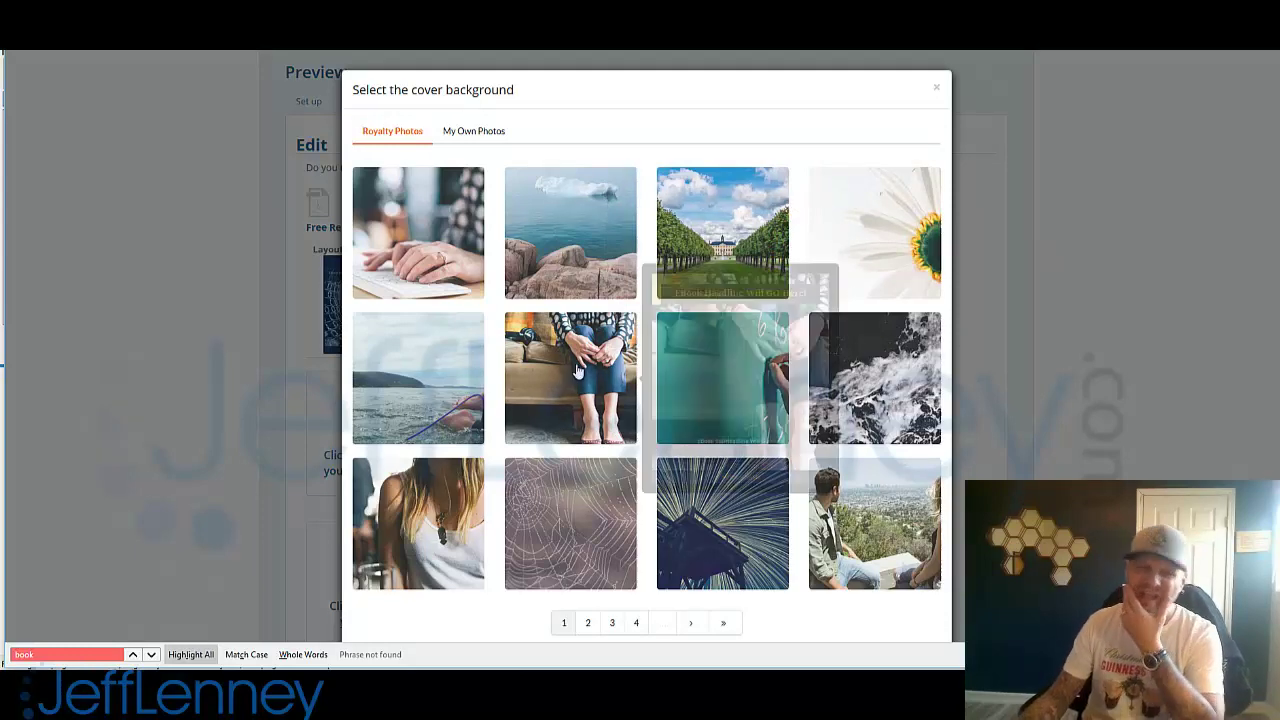
scroll(640, 440, "down", 1)
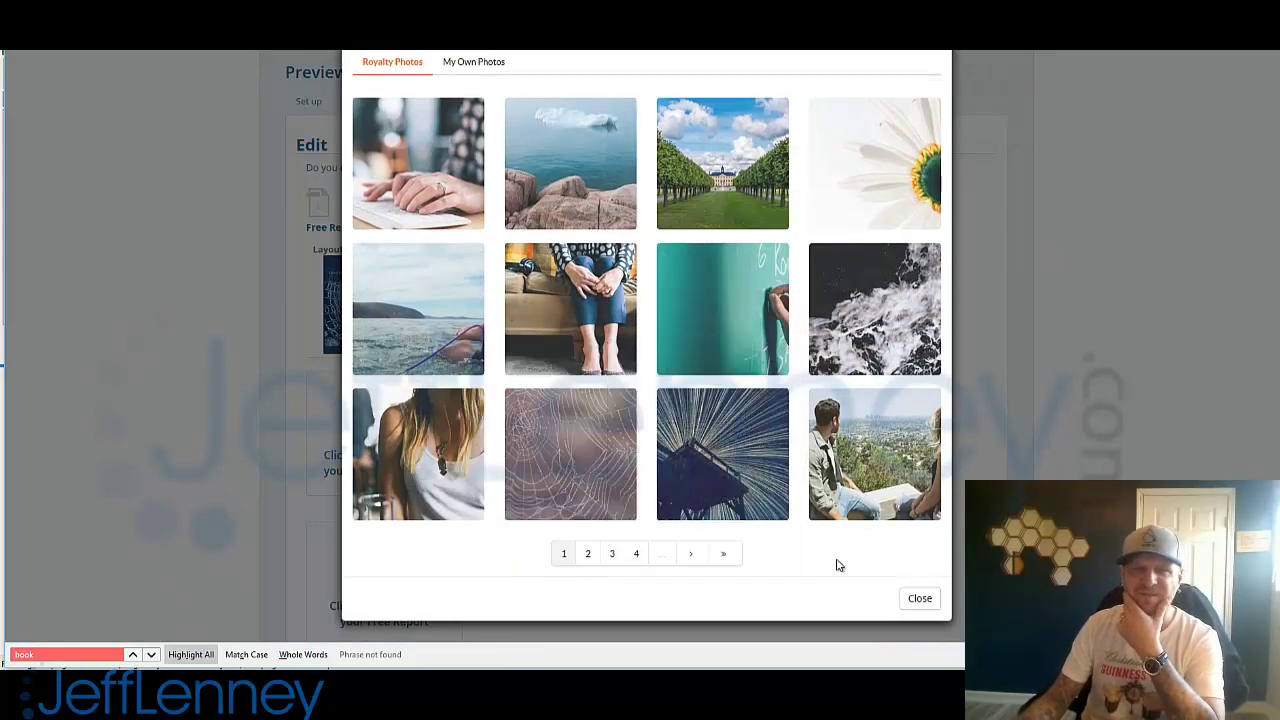
scroll(783, 600, "up", 1)
left_click(589, 623)
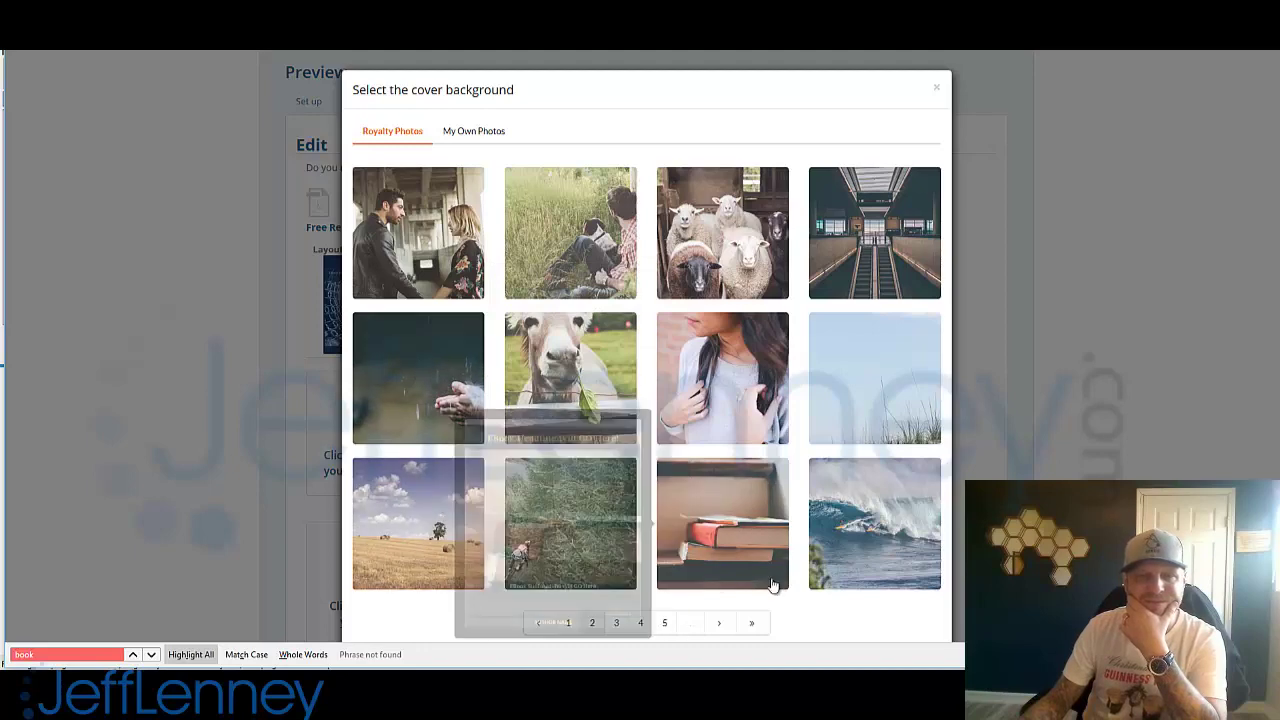
left_click(716, 624)
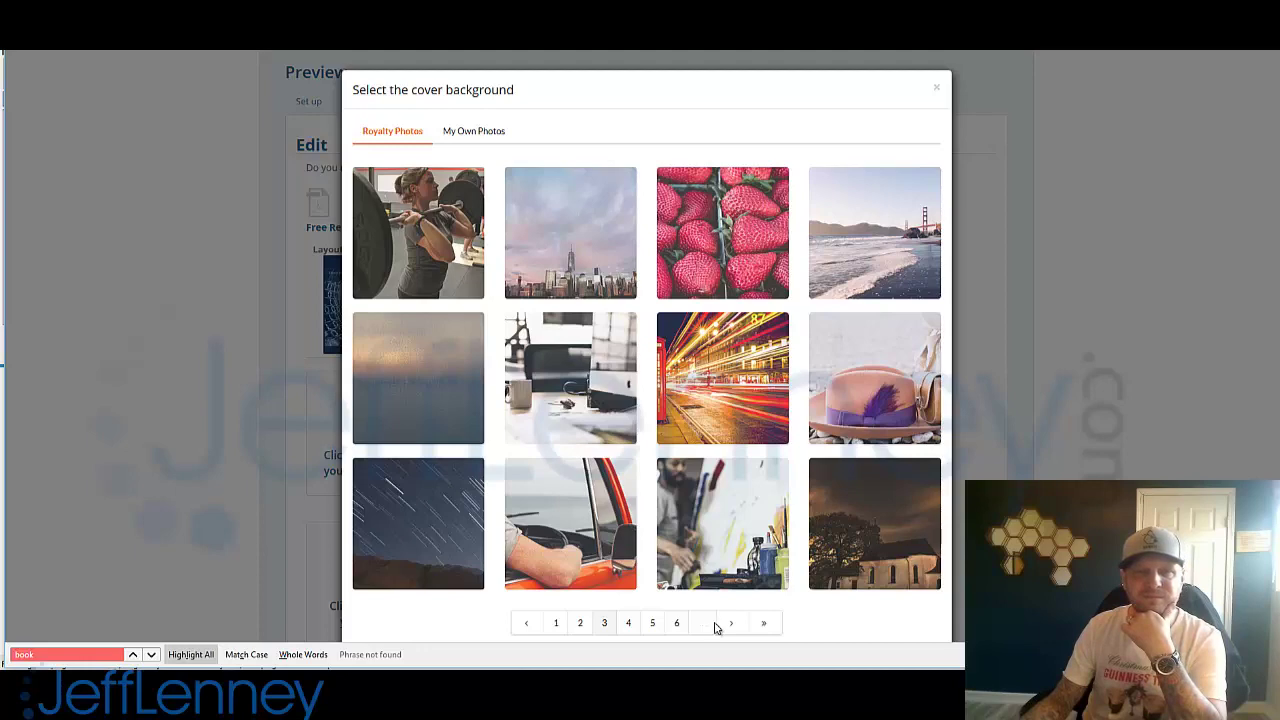
left_click(723, 626)
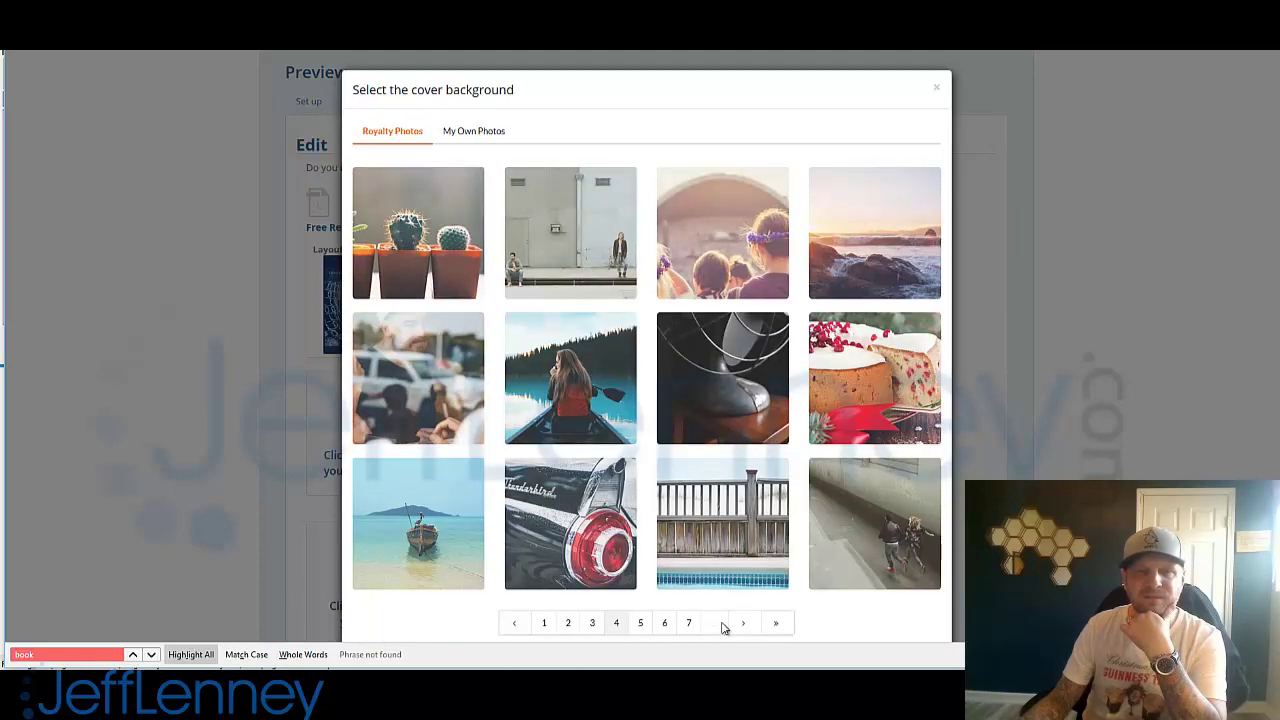
left_click(568, 626)
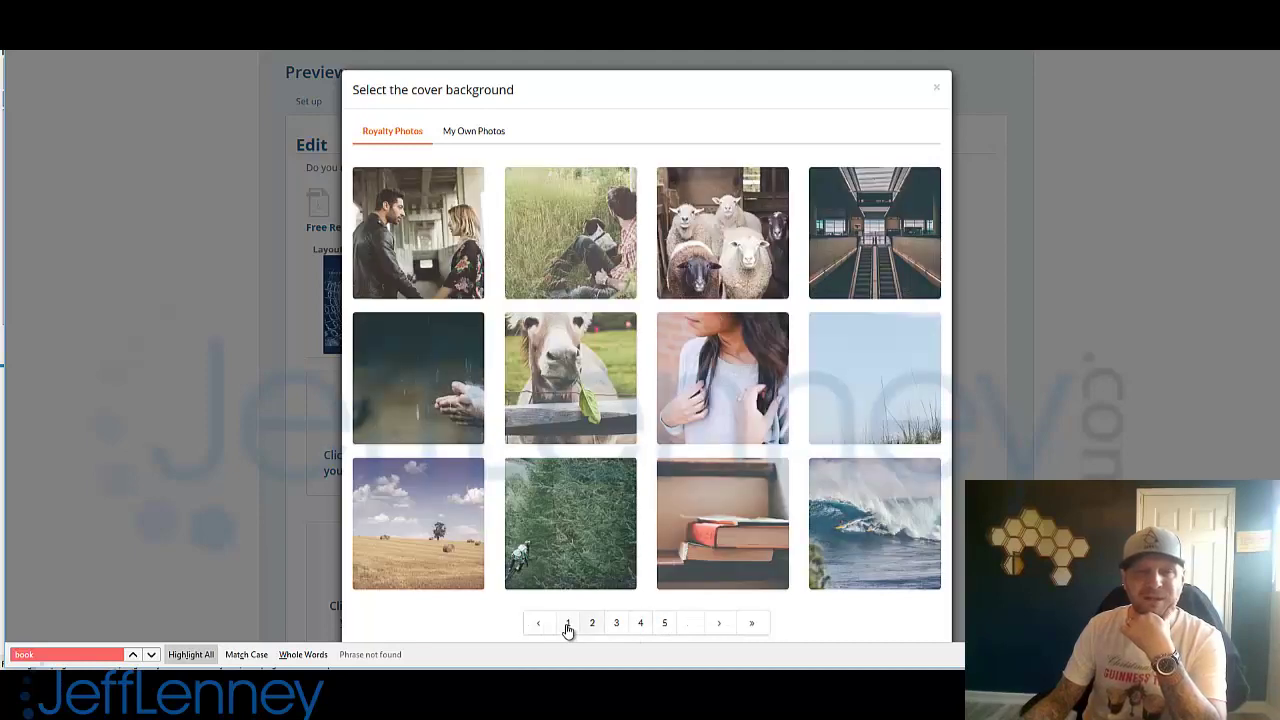
left_click(421, 350)
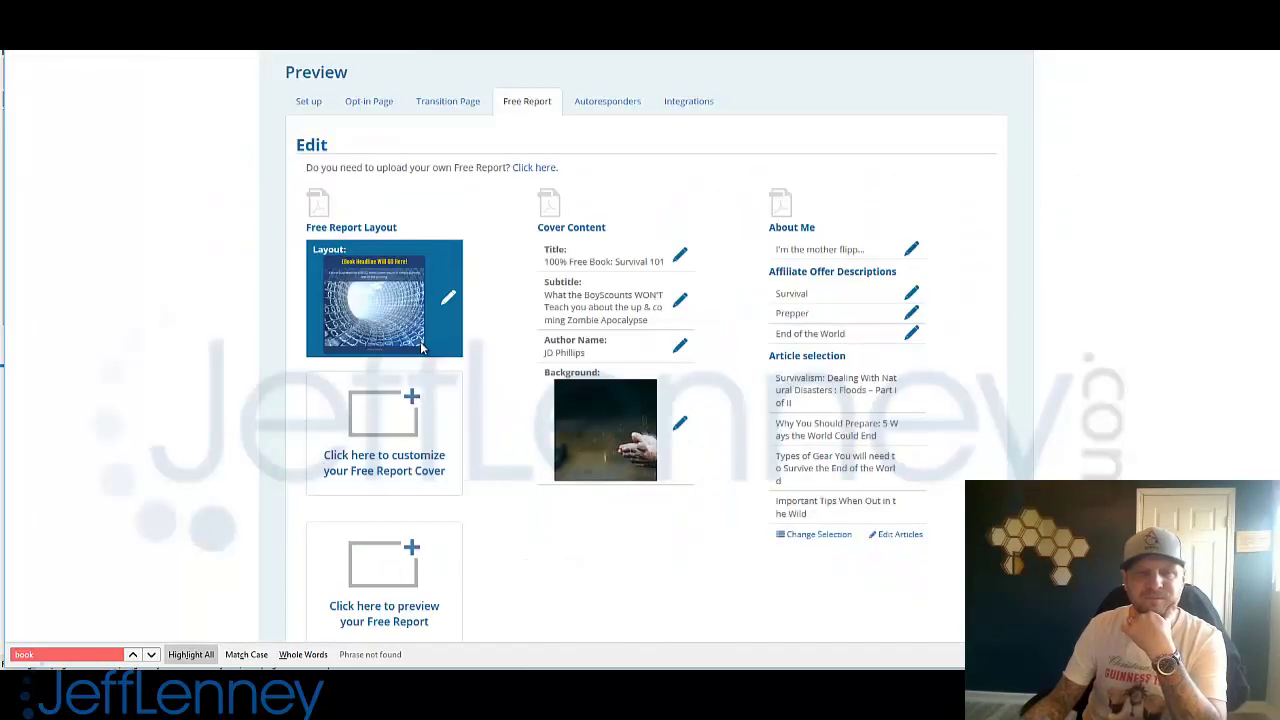
Step: Open the free report cover customization, check the title's formatting options, and save the cover
left_click(380, 412)
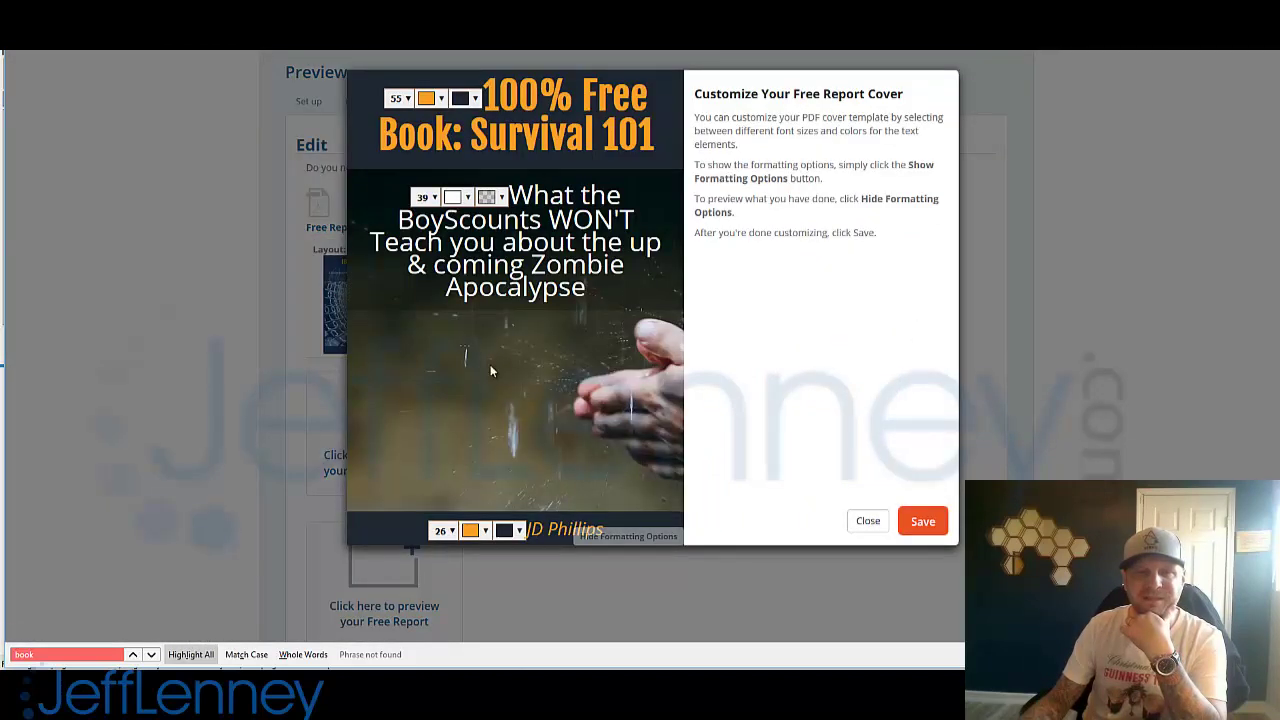
left_click(477, 100)
left_click(481, 99)
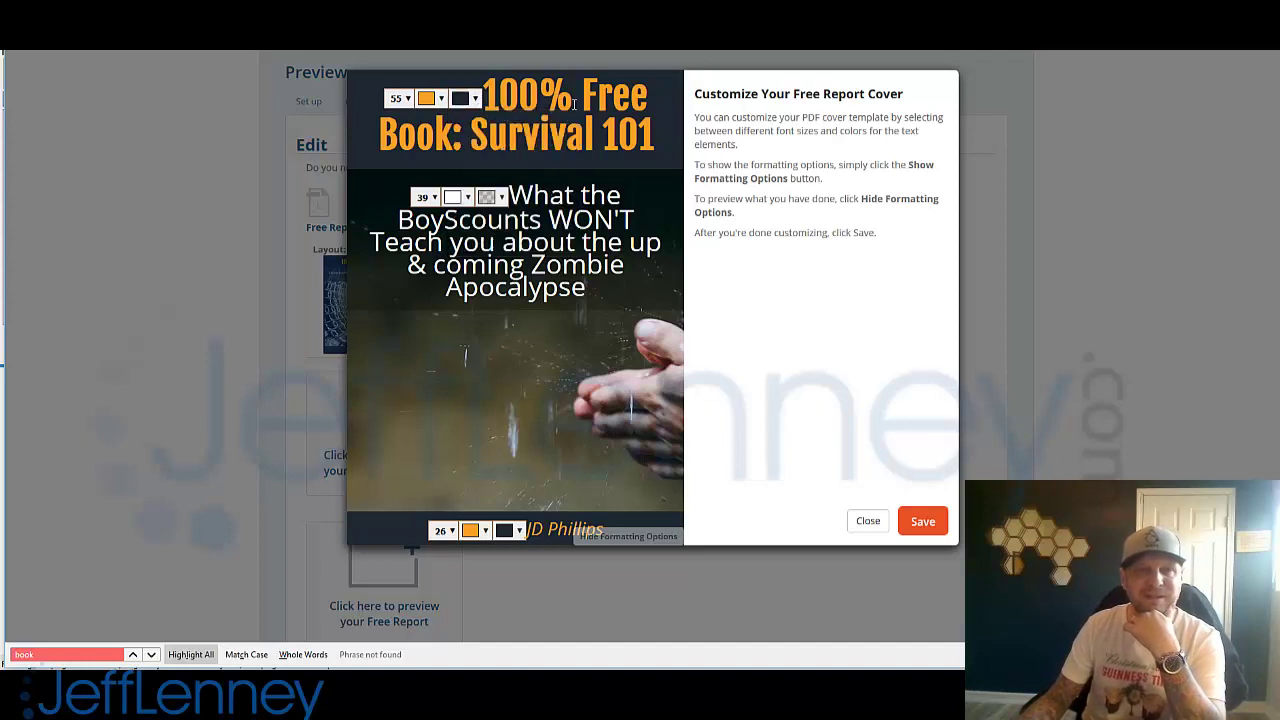
left_click_drag(573, 104, 567, 134)
left_click(500, 98)
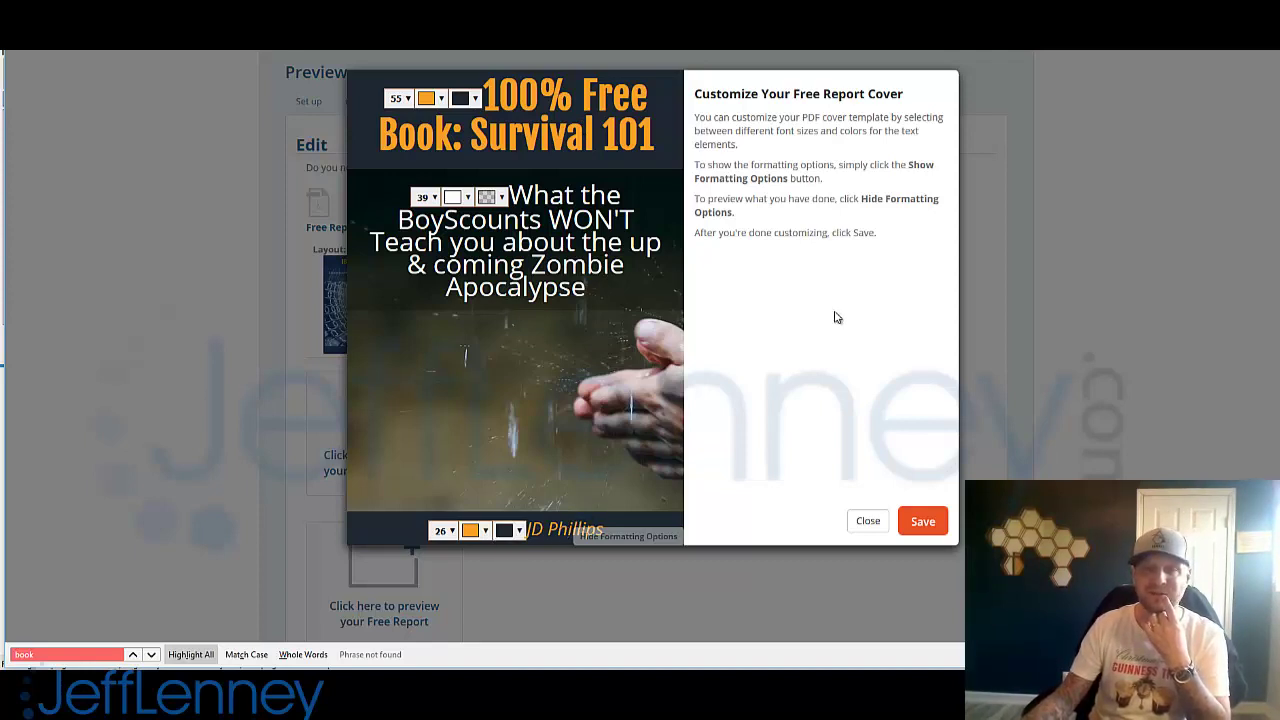
left_click(929, 521)
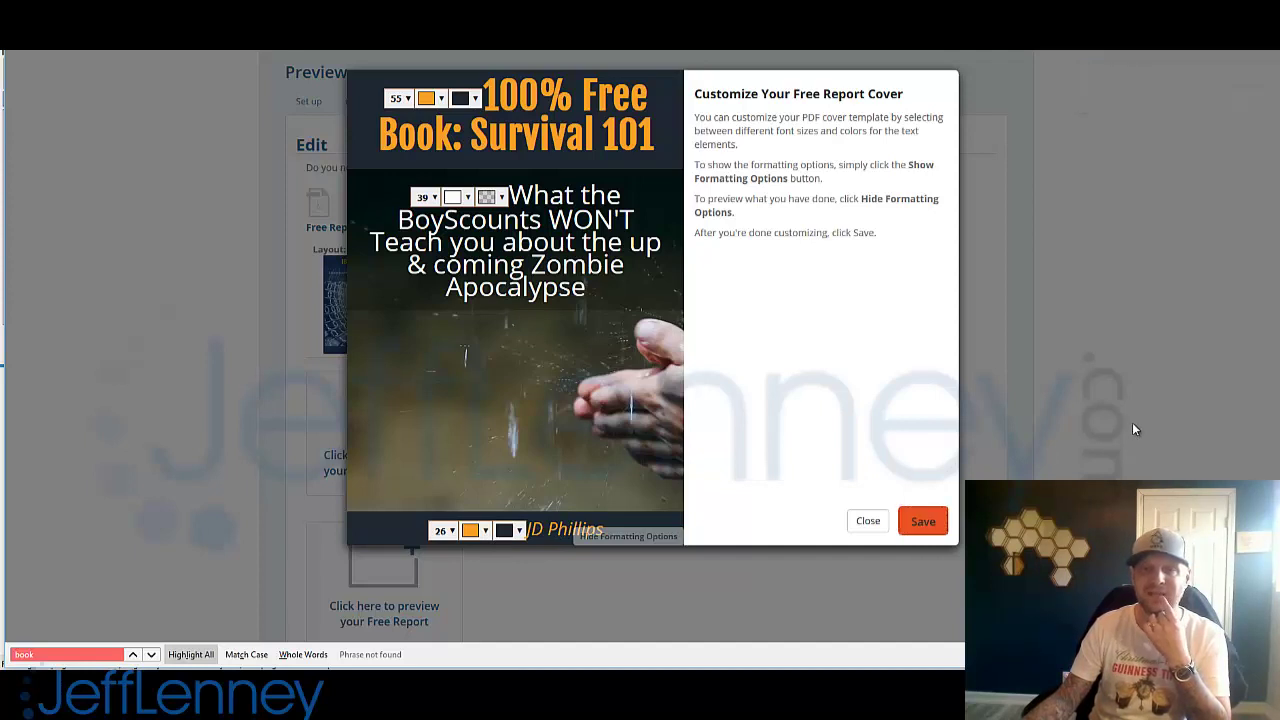
left_click(918, 514)
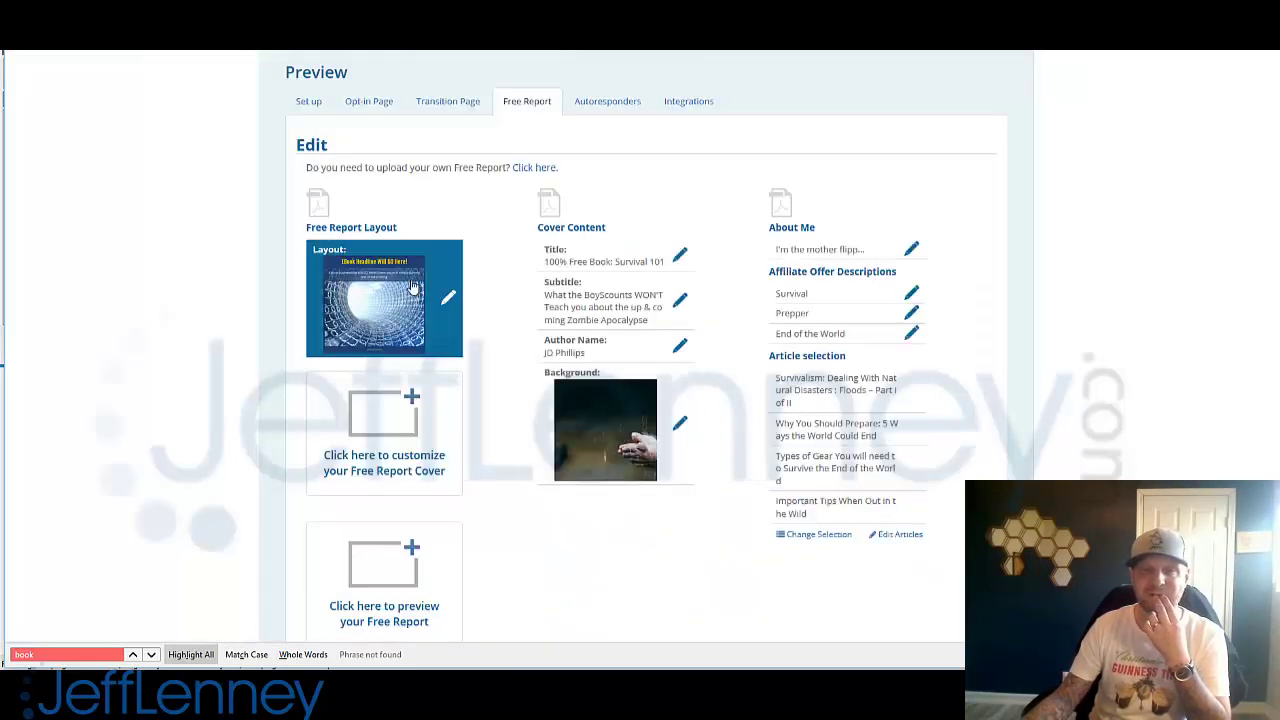
Step: Preview the finished free report from its cover through the table of contents to the end, then close the preview
middle_click(95, 338)
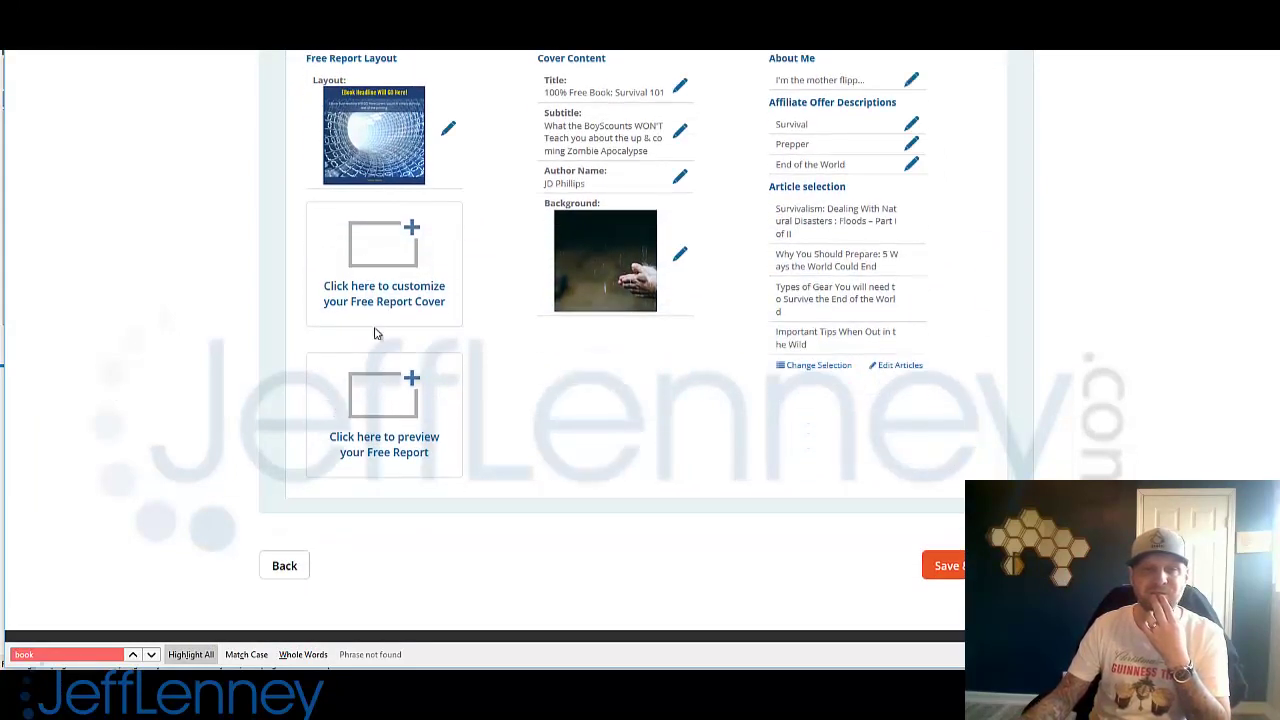
left_click(379, 393)
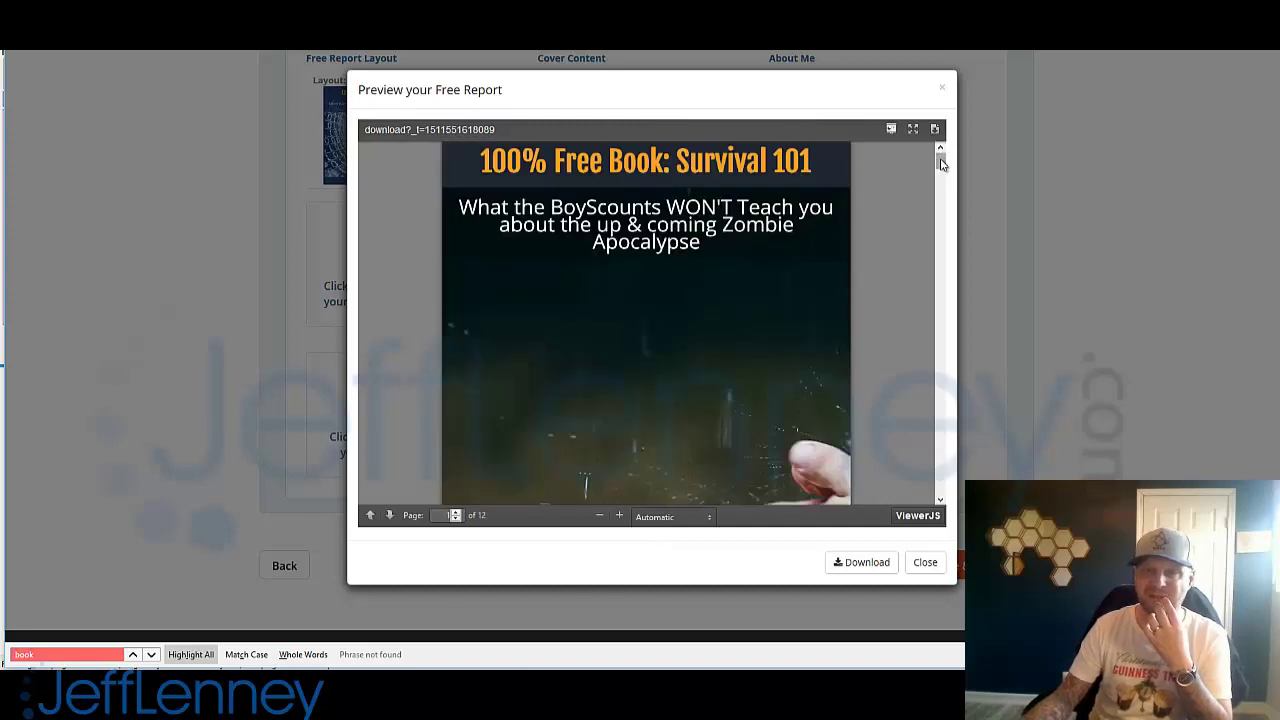
left_click_drag(940, 160, 941, 189)
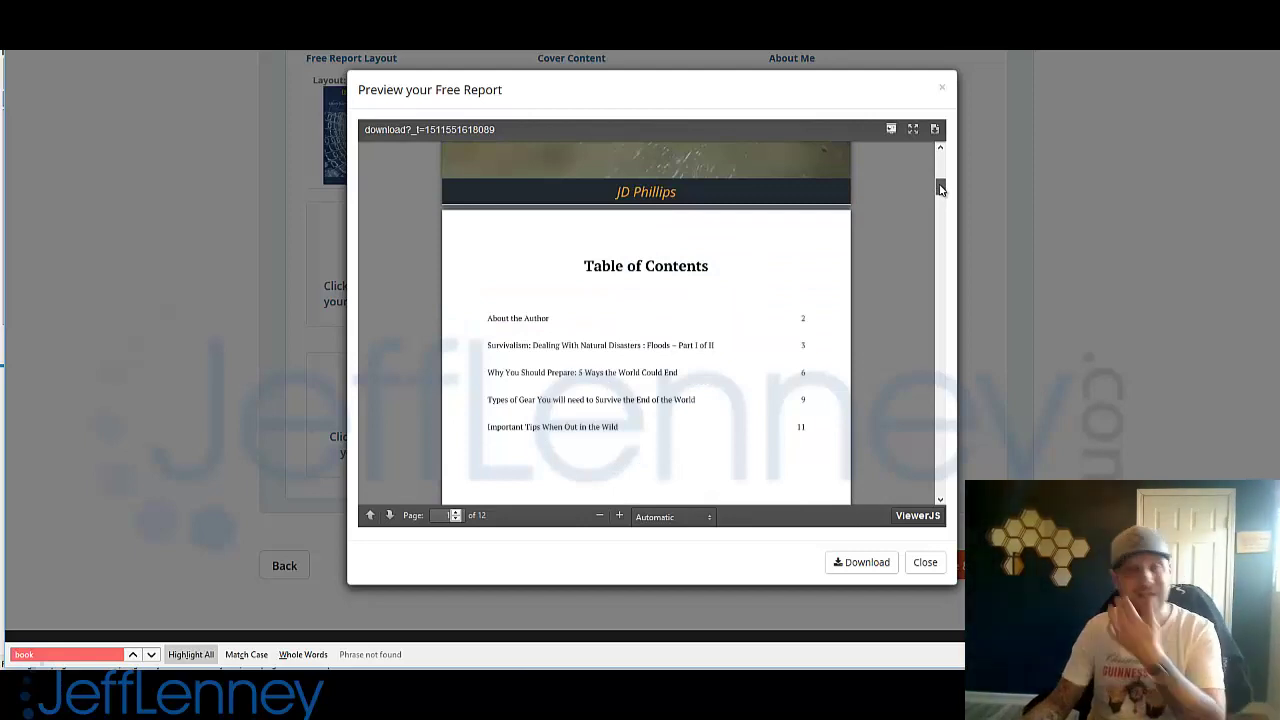
left_click_drag(940, 189, 932, 490)
left_click(1156, 286)
scroll(1061, 320, "up", 5)
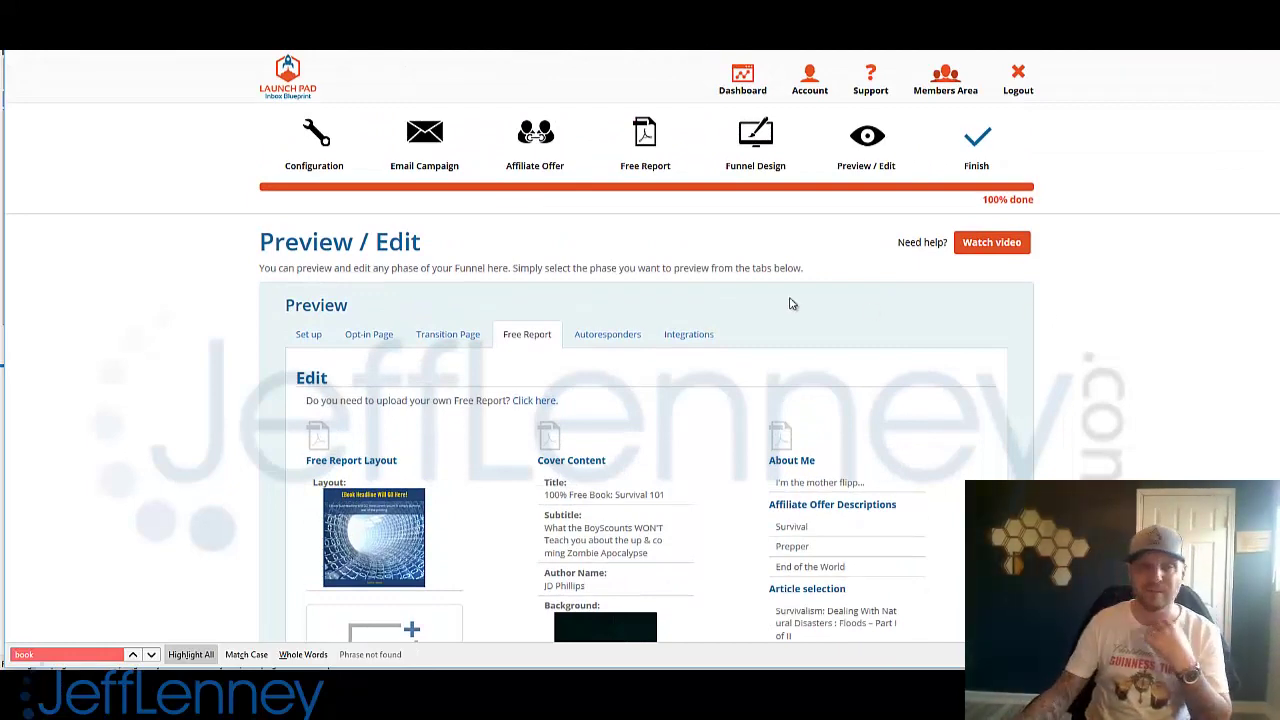
Step: Show the funnel's autoresponder settings in the Preview / Edit stage and look over the first autoresponder, solo ads and articles
left_click(590, 334)
scroll(506, 371, "down", 2)
scroll(505, 374, "up", 1)
scroll(505, 374, "up", 1)
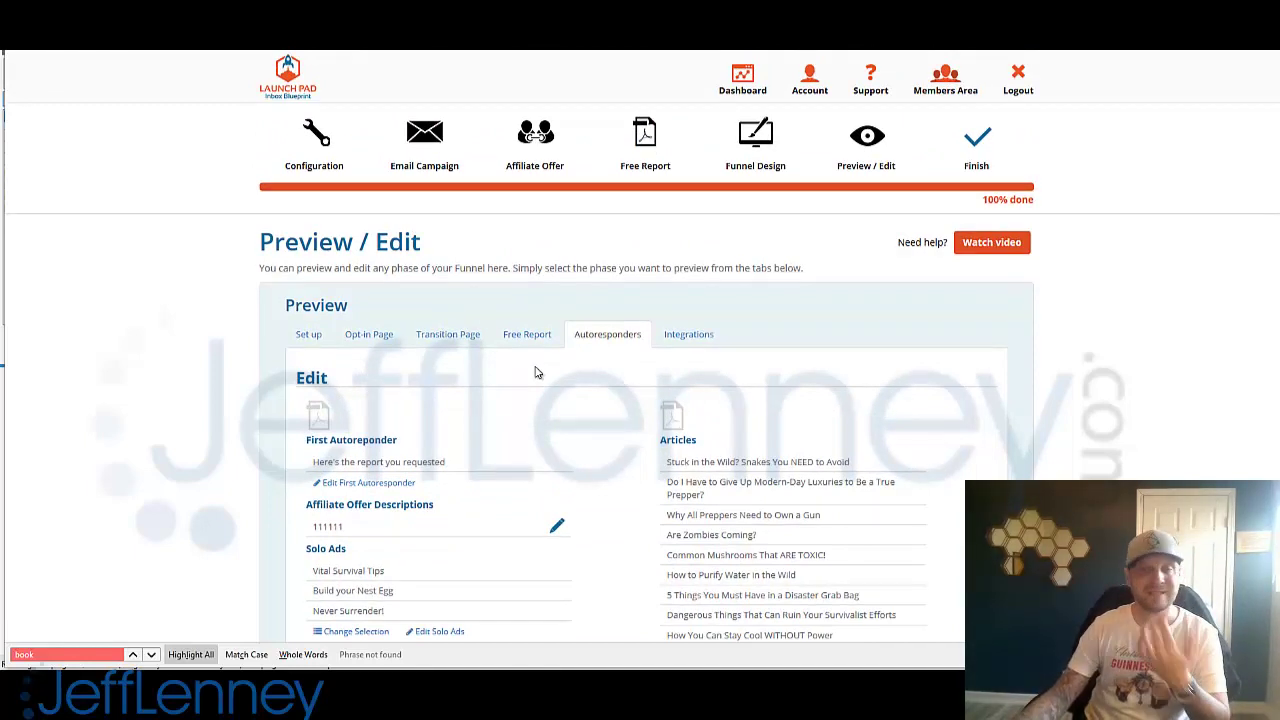
left_click(865, 137)
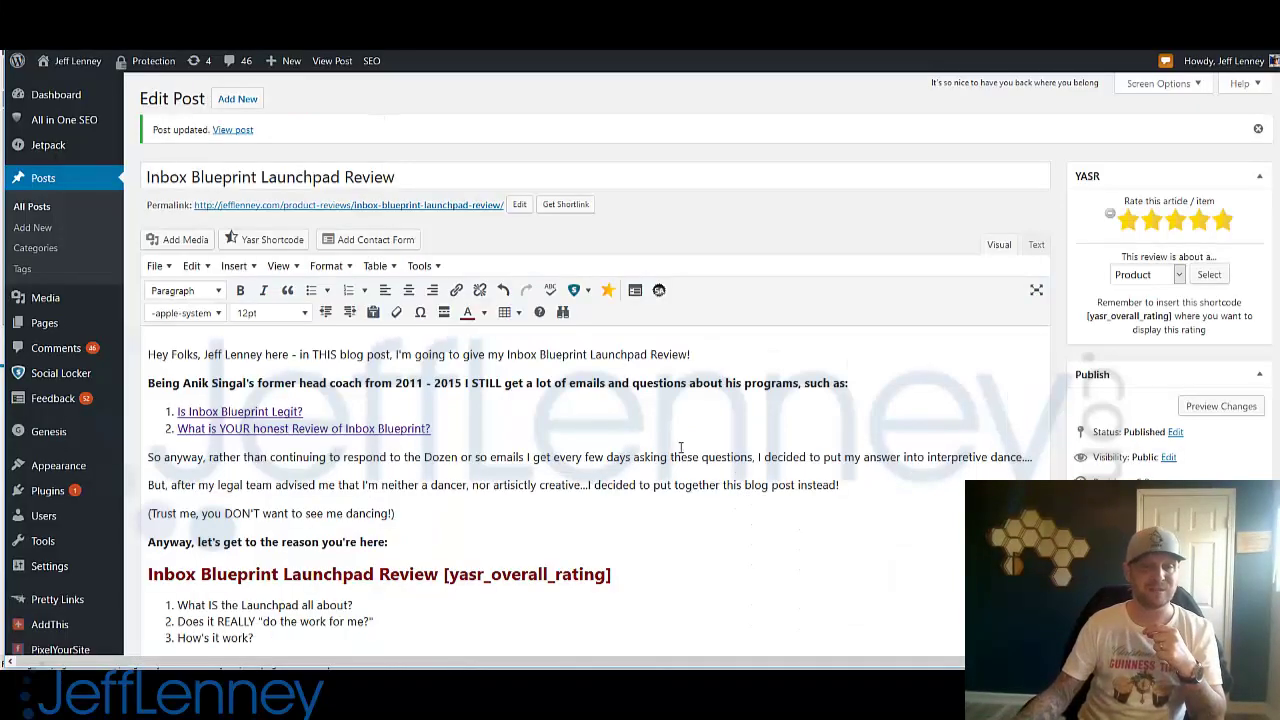
Step: Switch to the Inbox Blueprint Launchpad Review post in the WordPress editor and highlight the "eeeeeeee" placeholder line above So What Next?
scroll(680, 447, "down", 5)
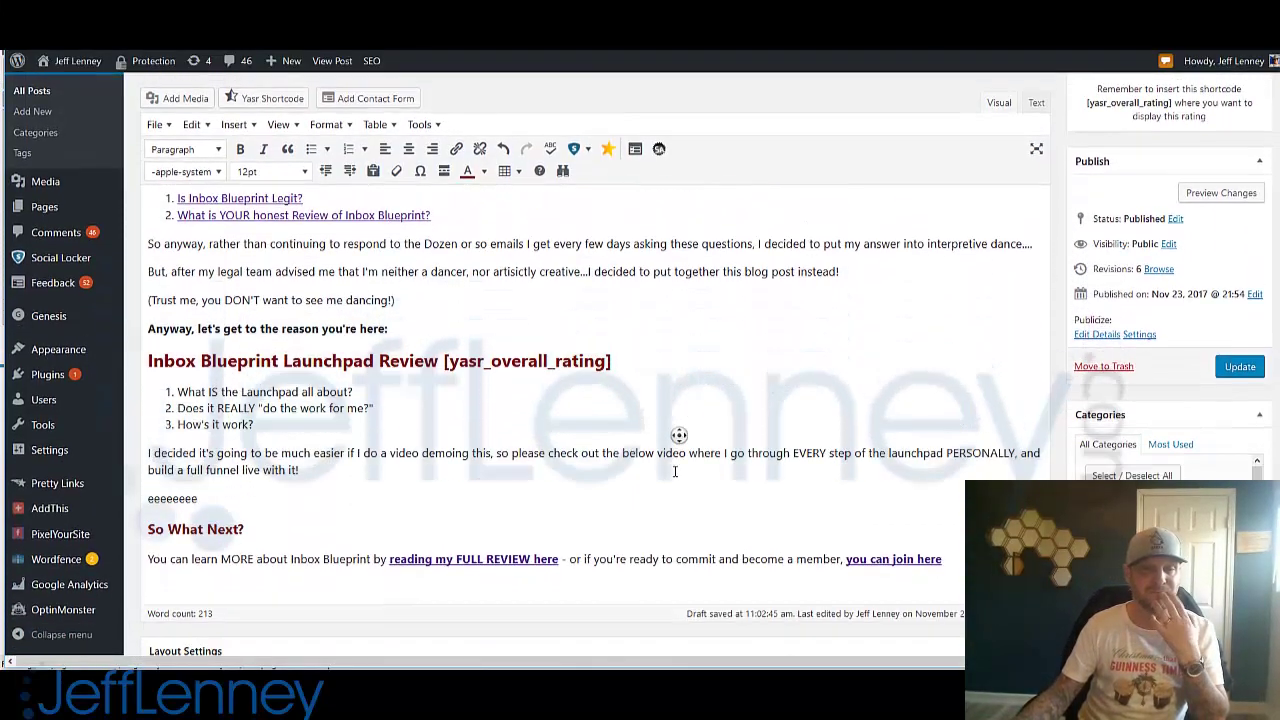
left_click(218, 315)
left_click_drag(217, 314, 148, 315)
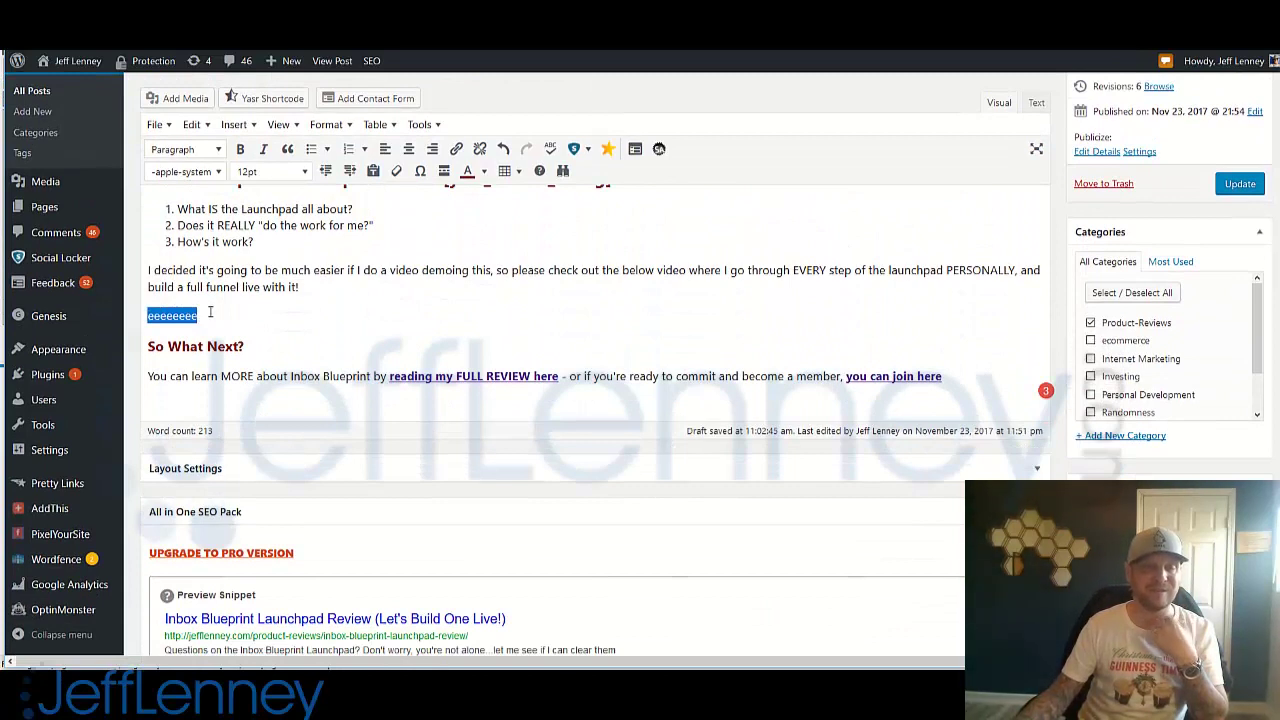
left_click(224, 313)
left_click_drag(229, 313, 148, 315)
left_click(447, 352)
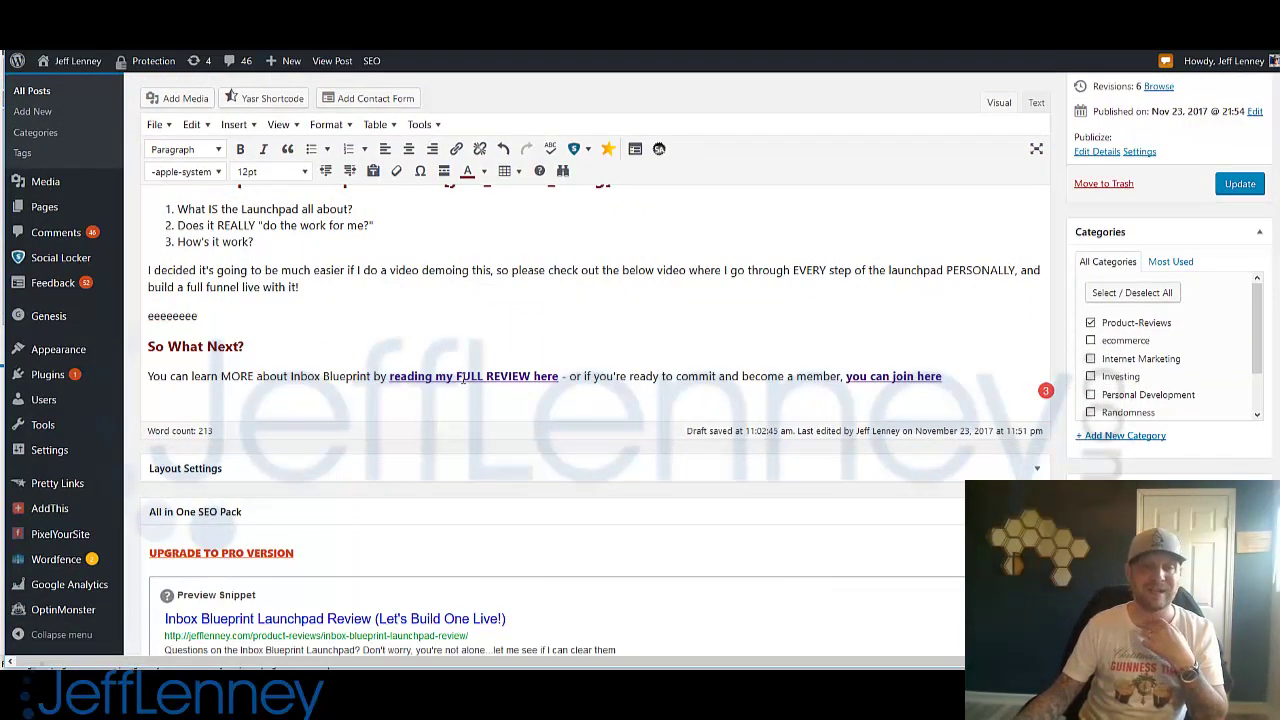
Step: Check the link targets of "reading my FULL REVIEW here" and "you can join here" in the post's closing paragraph
left_click(463, 378)
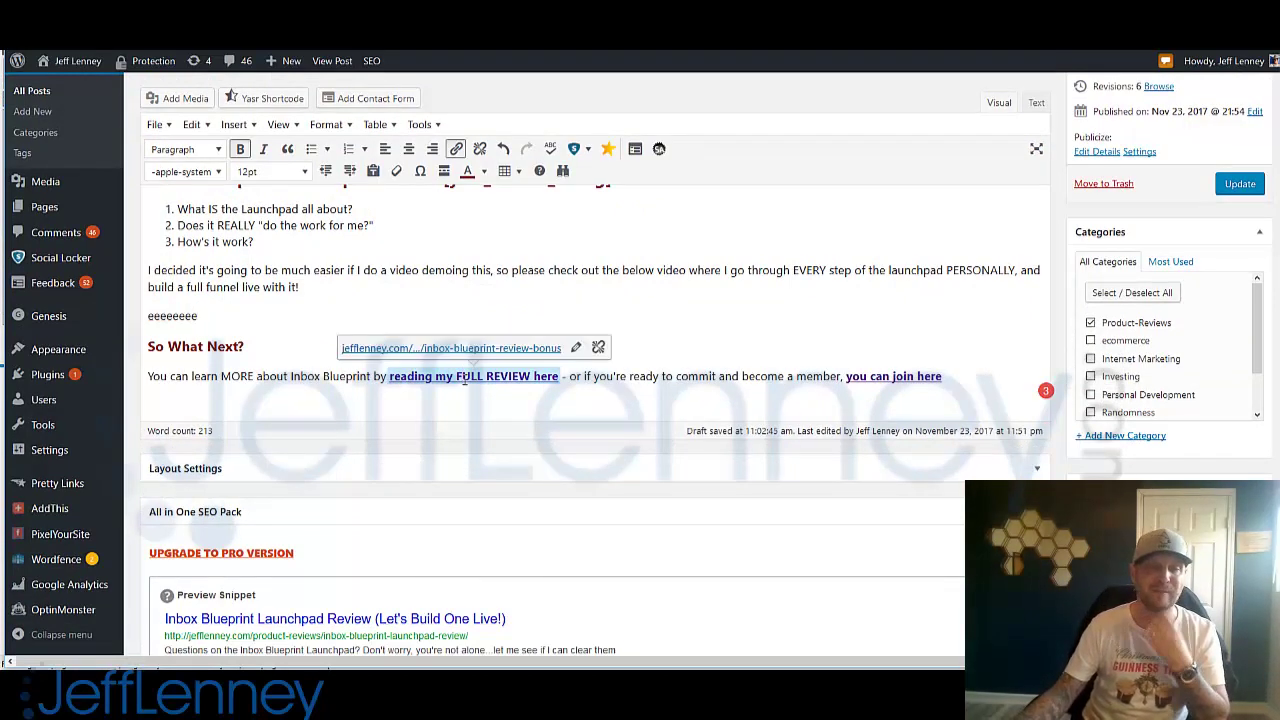
left_click(913, 345)
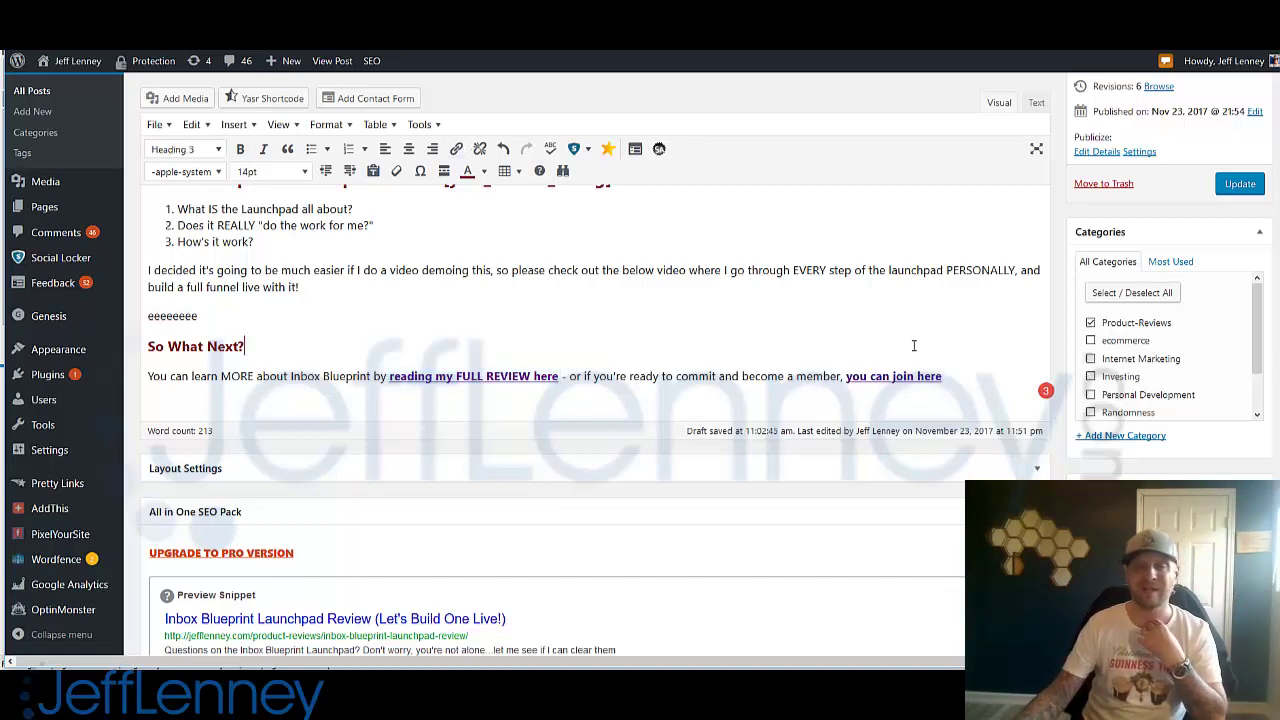
double_click(890, 378)
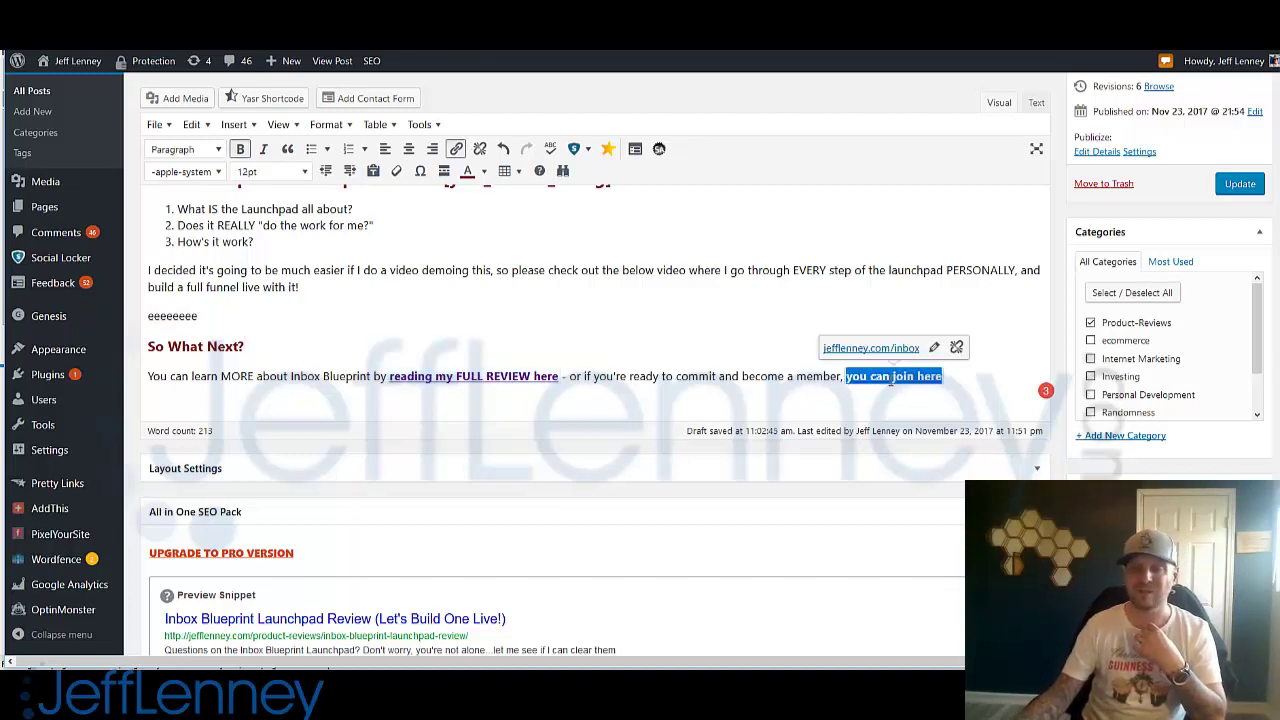
left_click(763, 319)
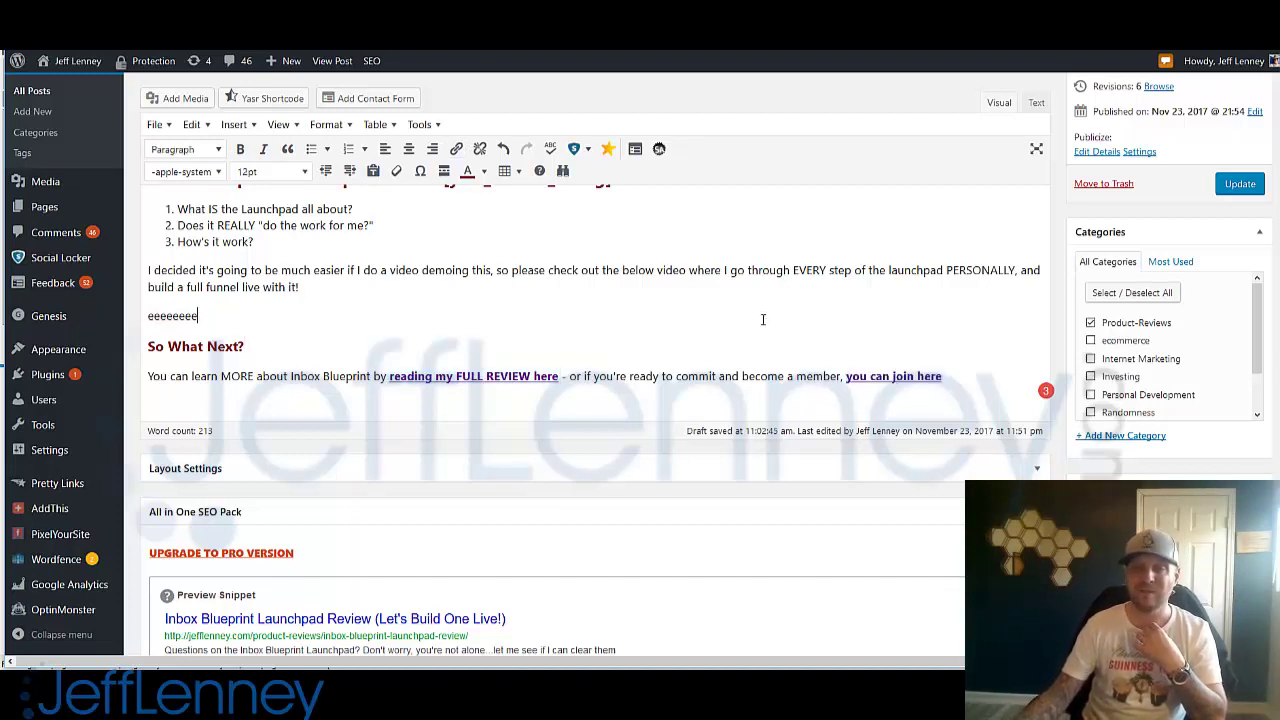
Step: Open the linked full Inbox Blueprint 2.0 review page, skim down through it, and return to its beginning
left_click(502, 374, "ctrl")
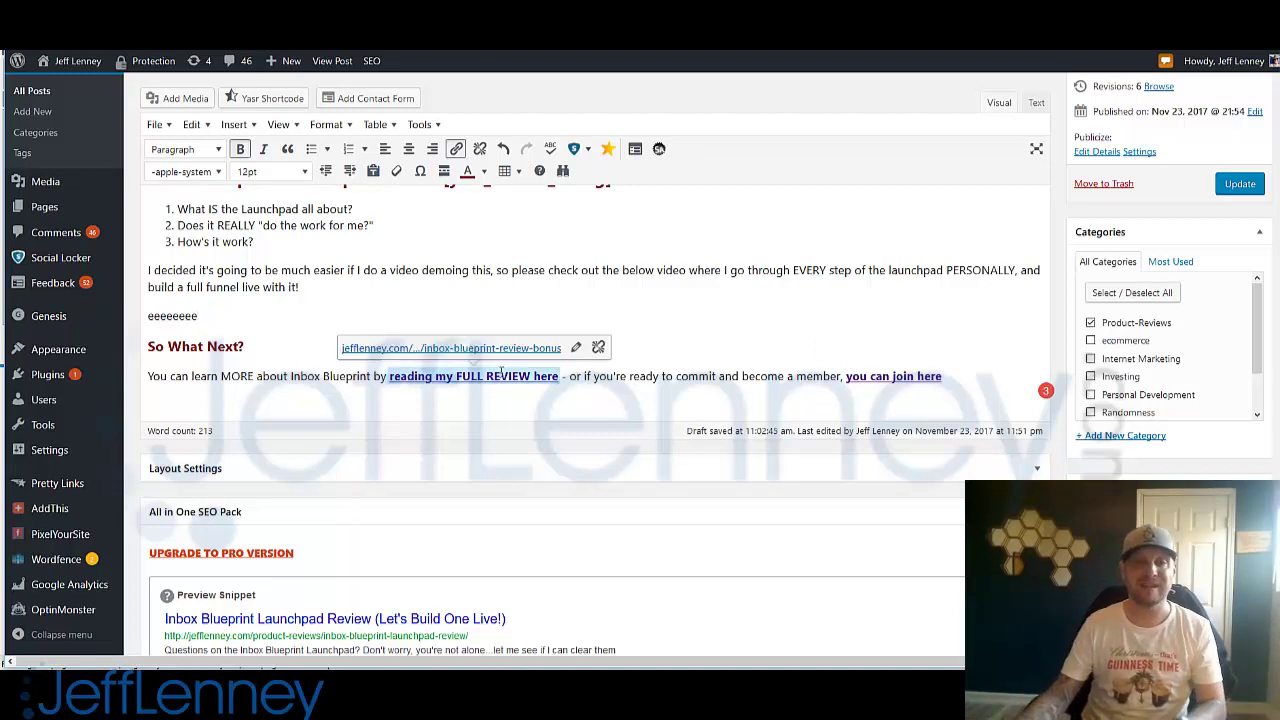
left_click(600, 20)
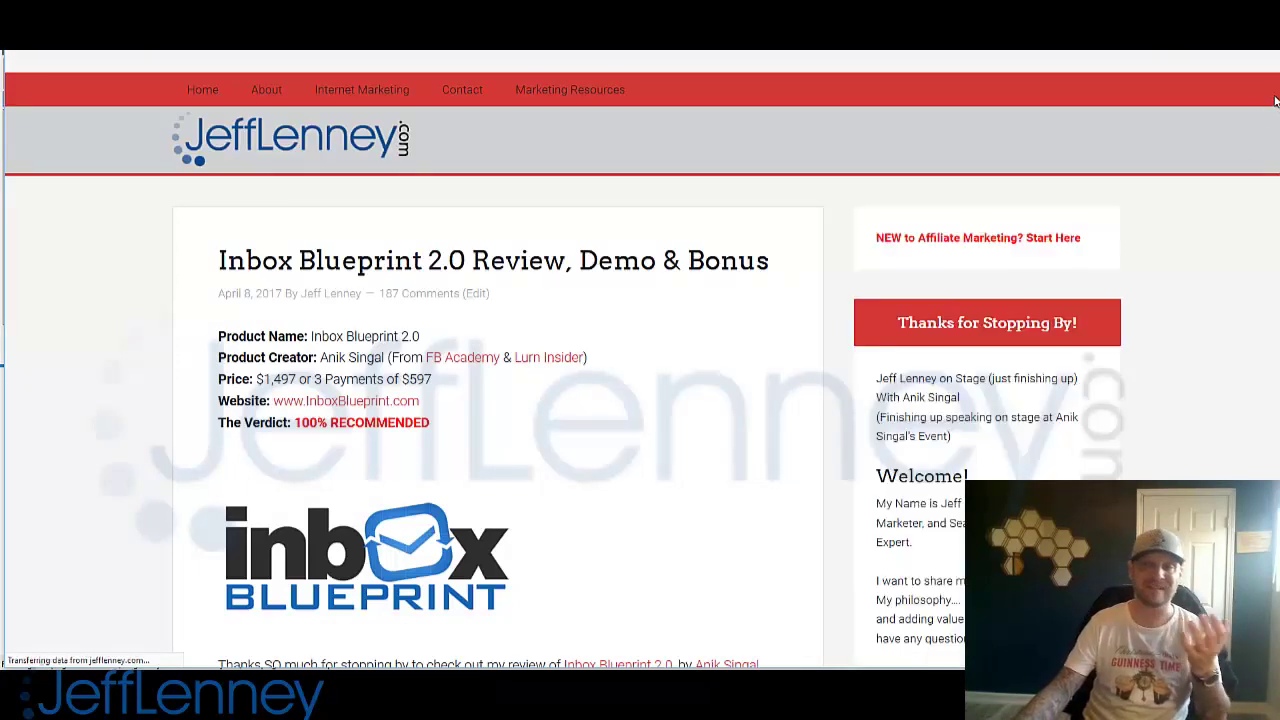
scroll(640, 368, "down", 15)
scroll(490, 390, "down", 20)
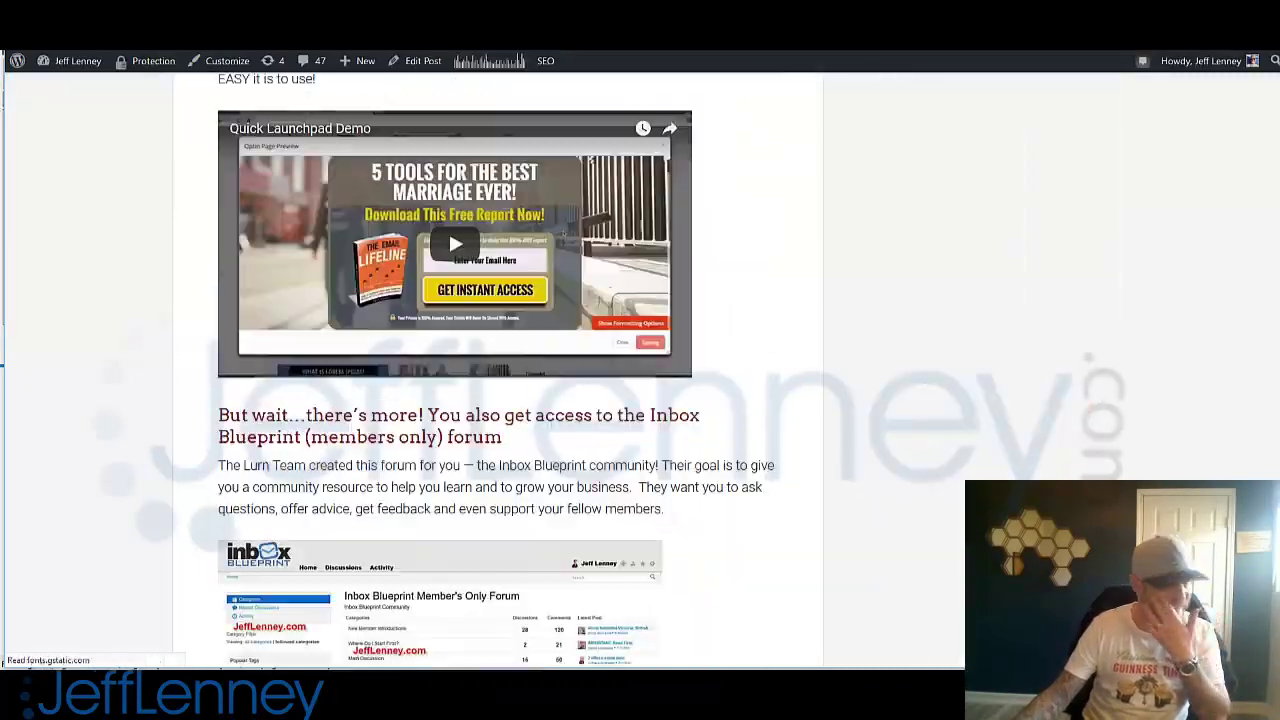
scroll(490, 390, "up", 5)
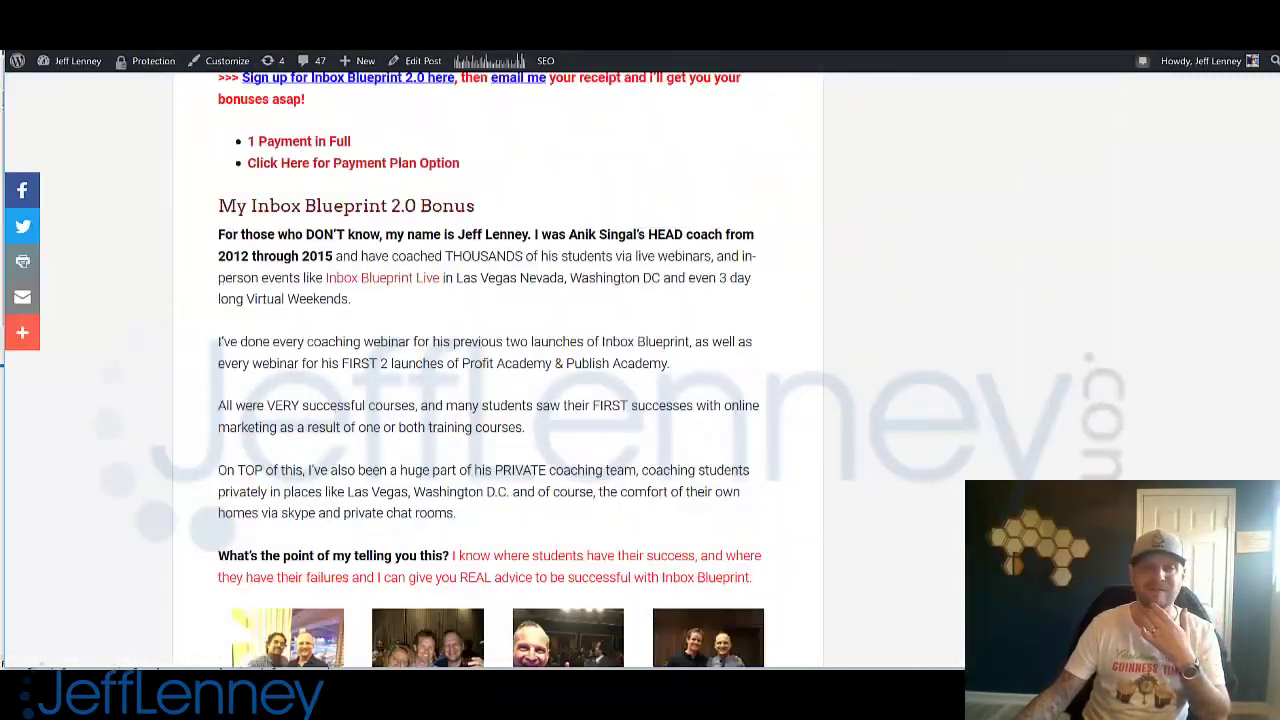
scroll(1274, 57, "up", 20)
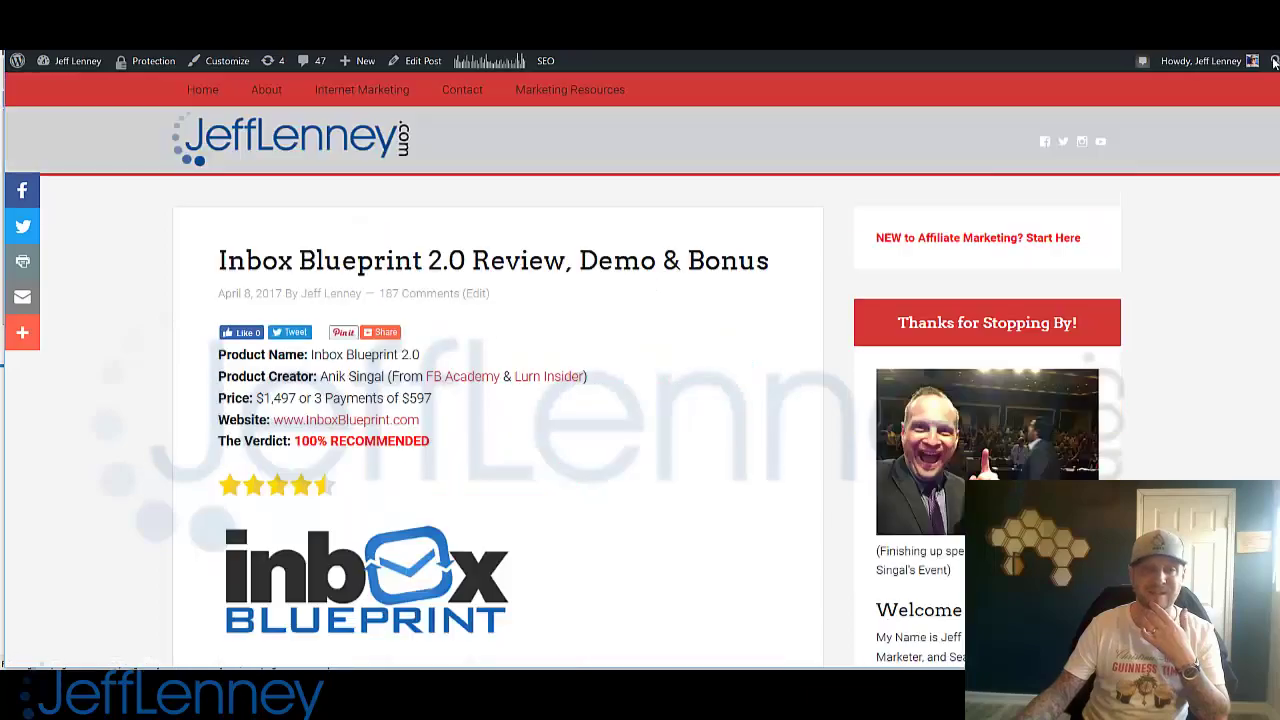
Step: Examine the review page's bonus section from the personal coaching offer to the email swipe templates, then return to the post editor
left_click_drag(1274, 60, 1274, 140)
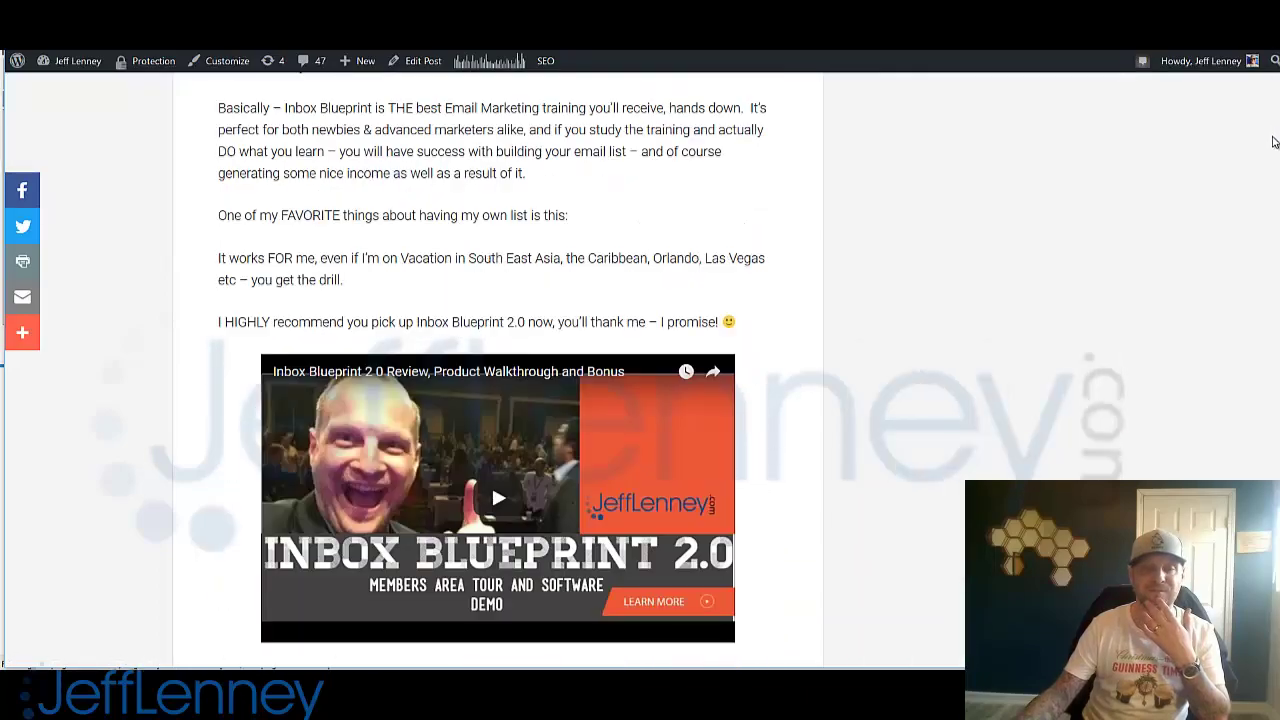
scroll(1274, 140, "down", 9)
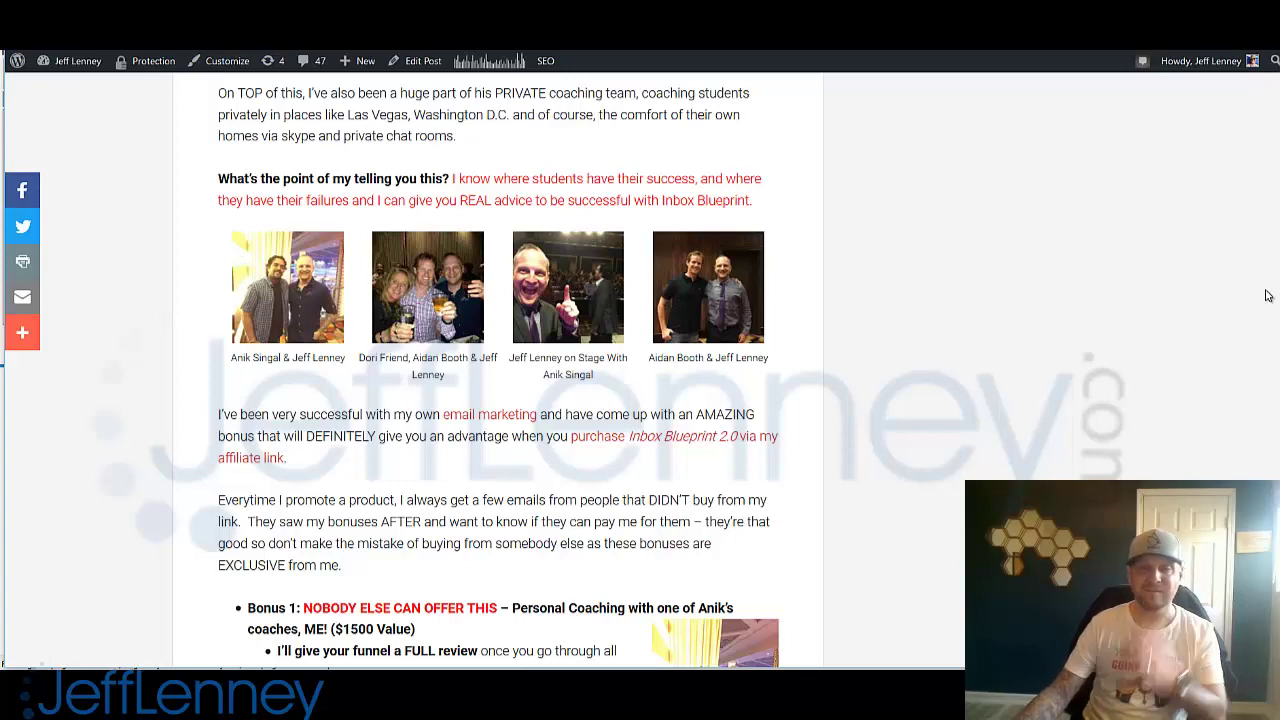
scroll(1215, 327, "down", 2)
scroll(1213, 325, "down", 1)
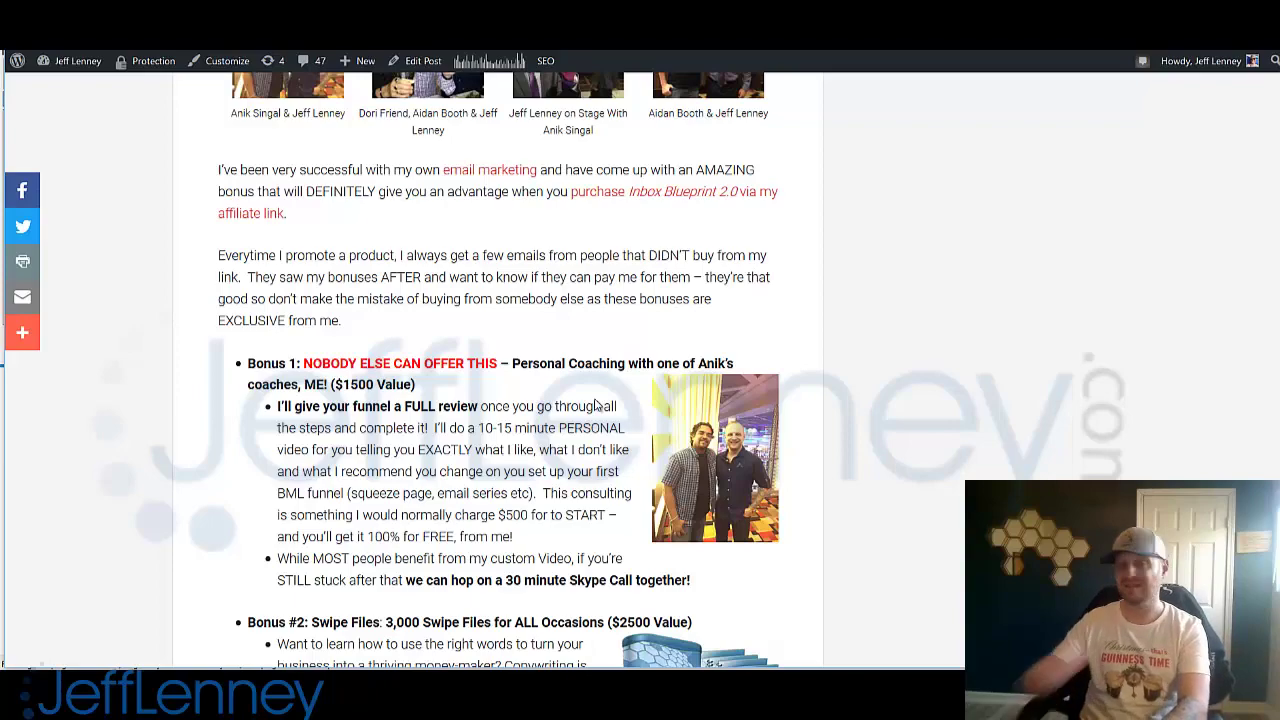
scroll(596, 404, "down", 1)
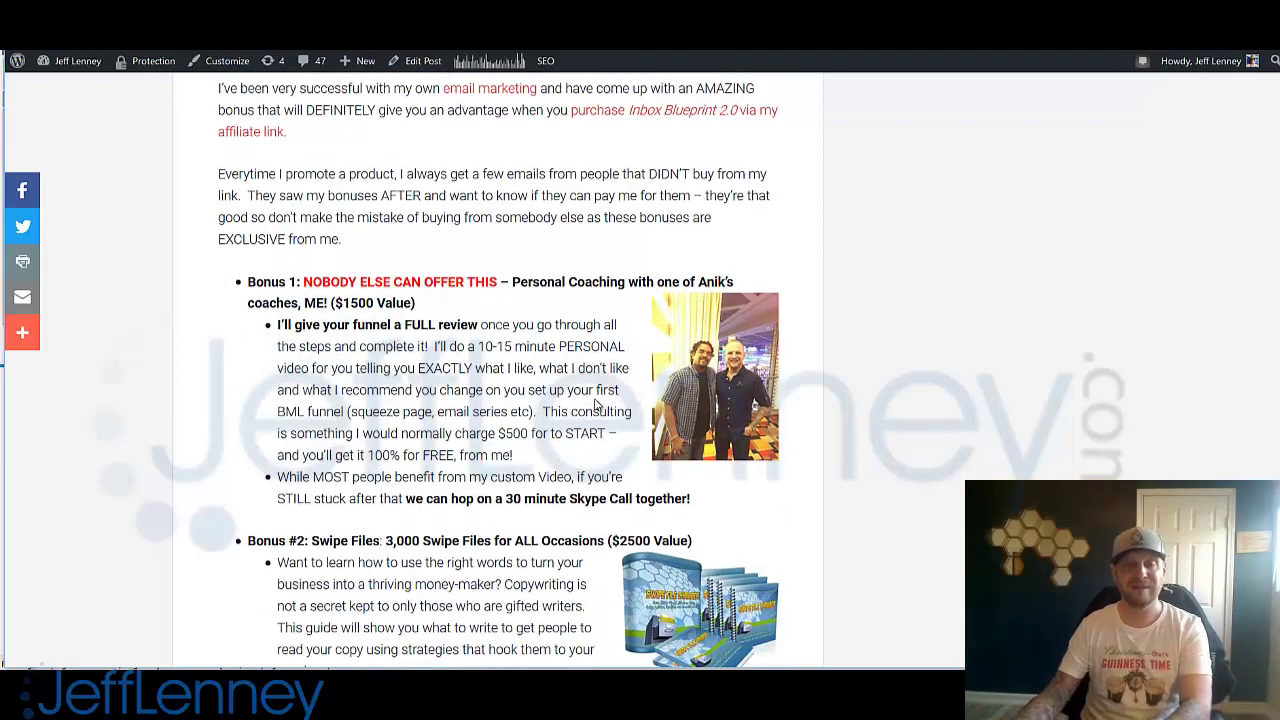
scroll(945, 213, "down", 5)
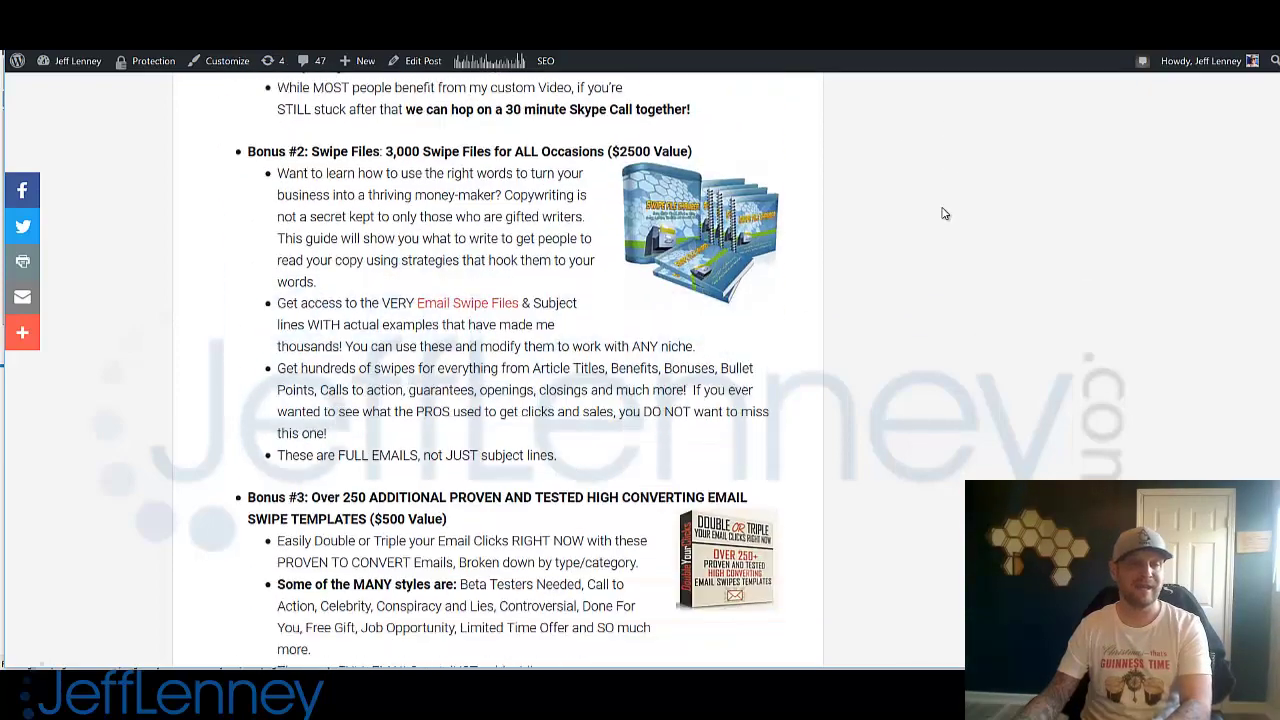
scroll(945, 213, "down", 1)
scroll(945, 213, "up", 2)
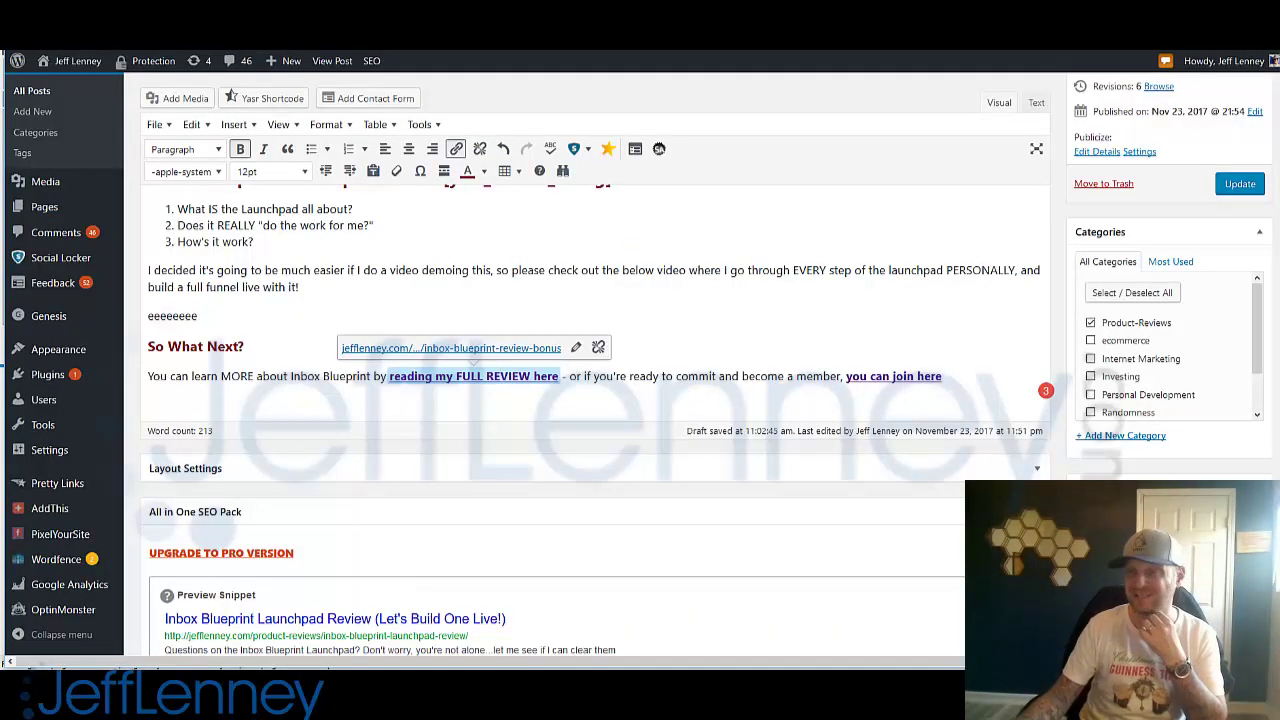
scroll(683, 357, "up", 1)
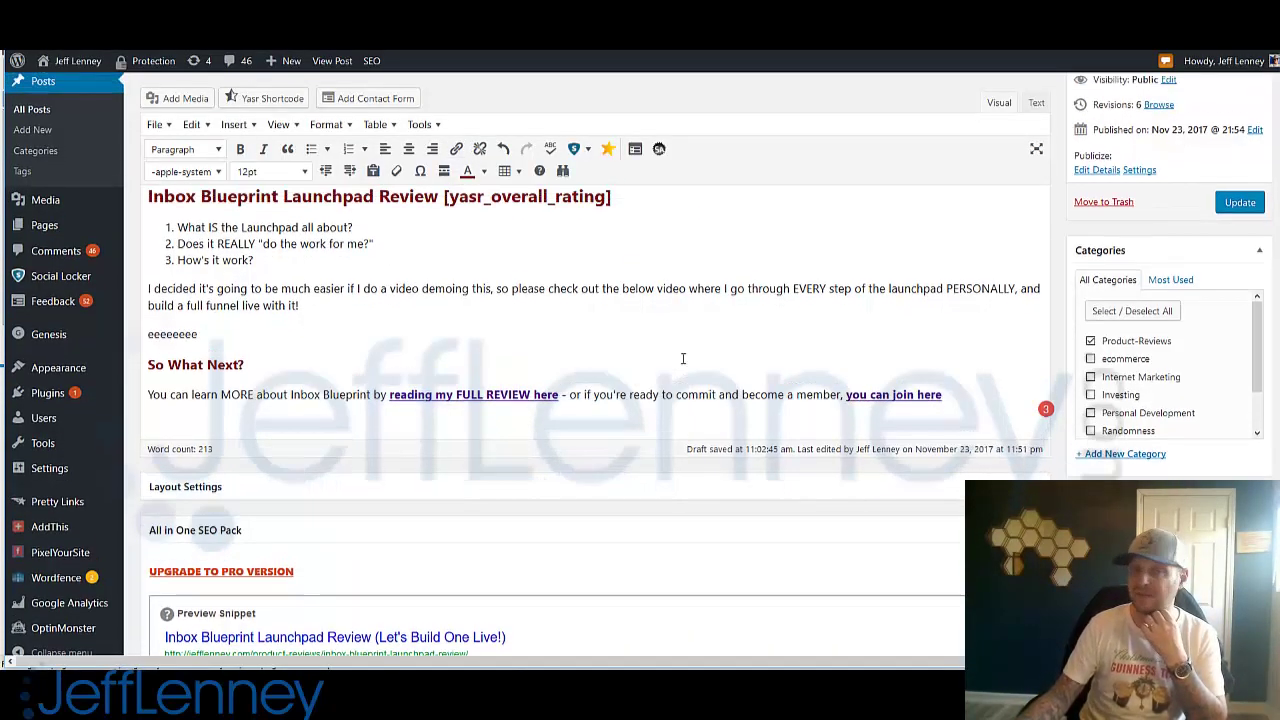